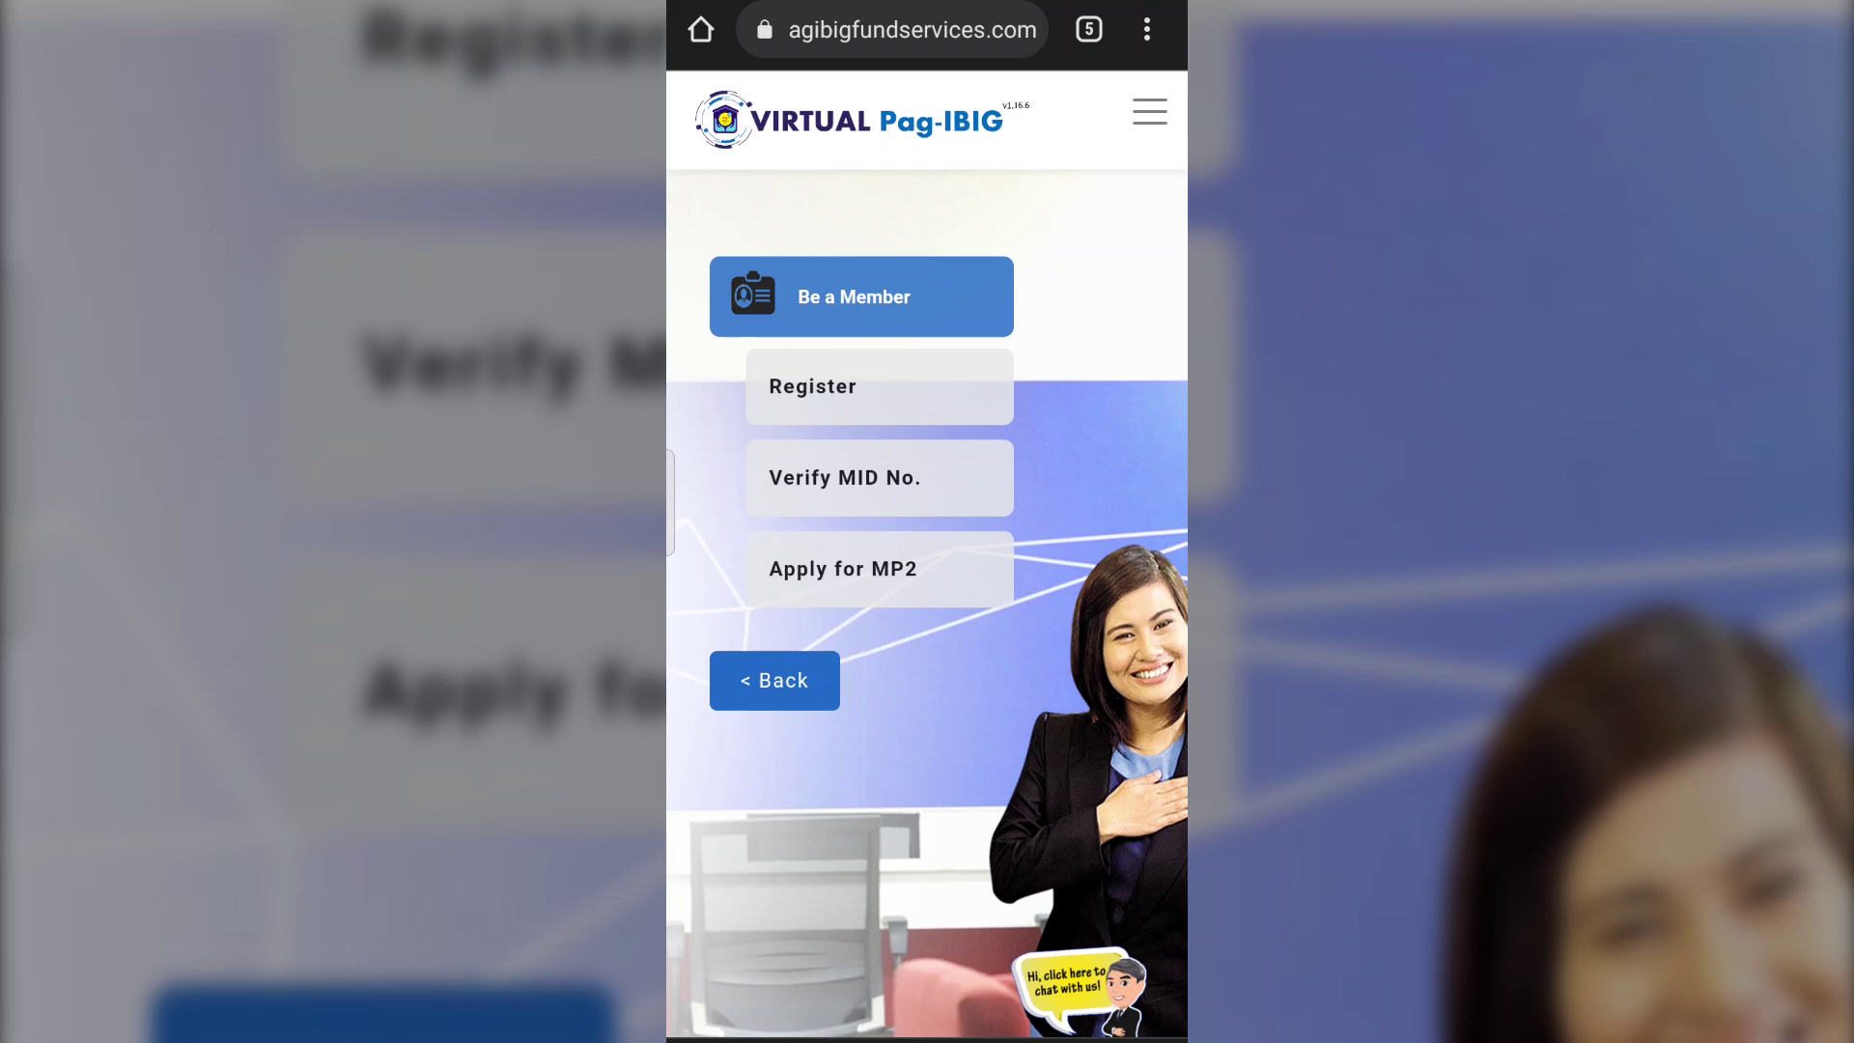
Start a new member registration under Be a Member and continue past the Information notice
click(812, 386)
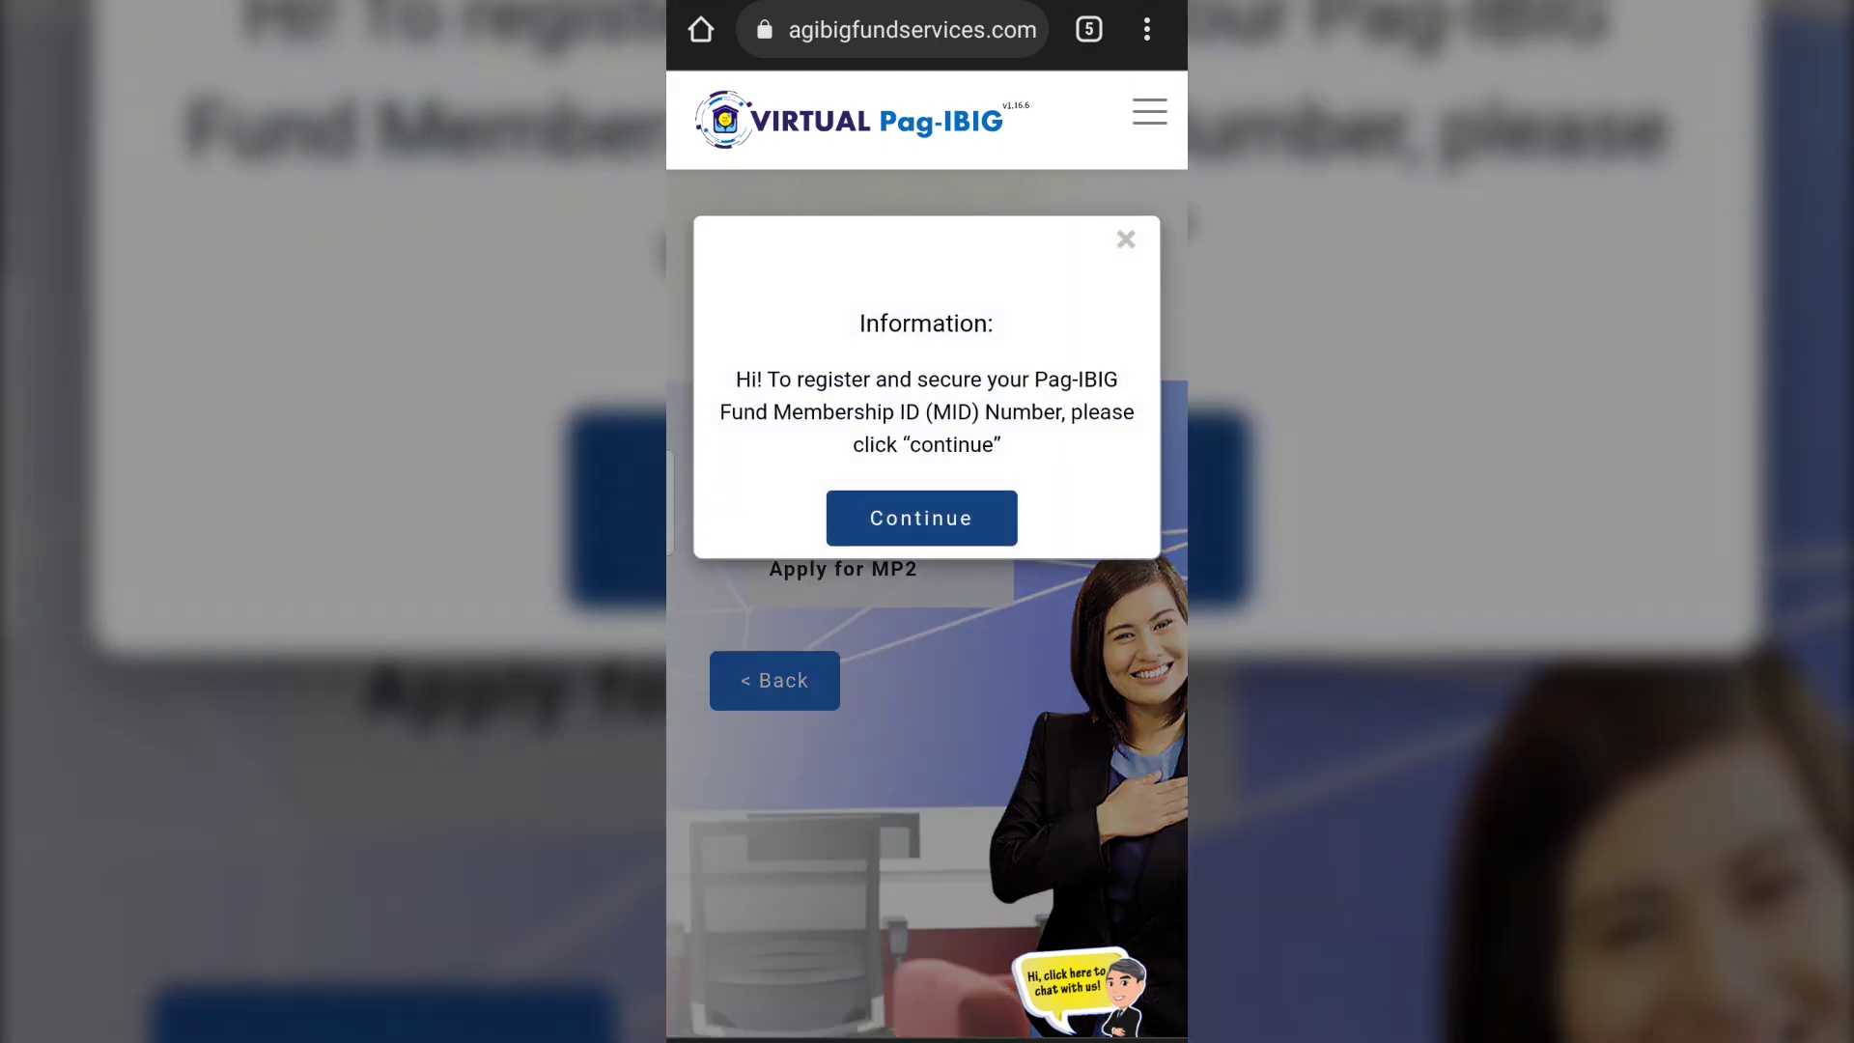
click(921, 518)
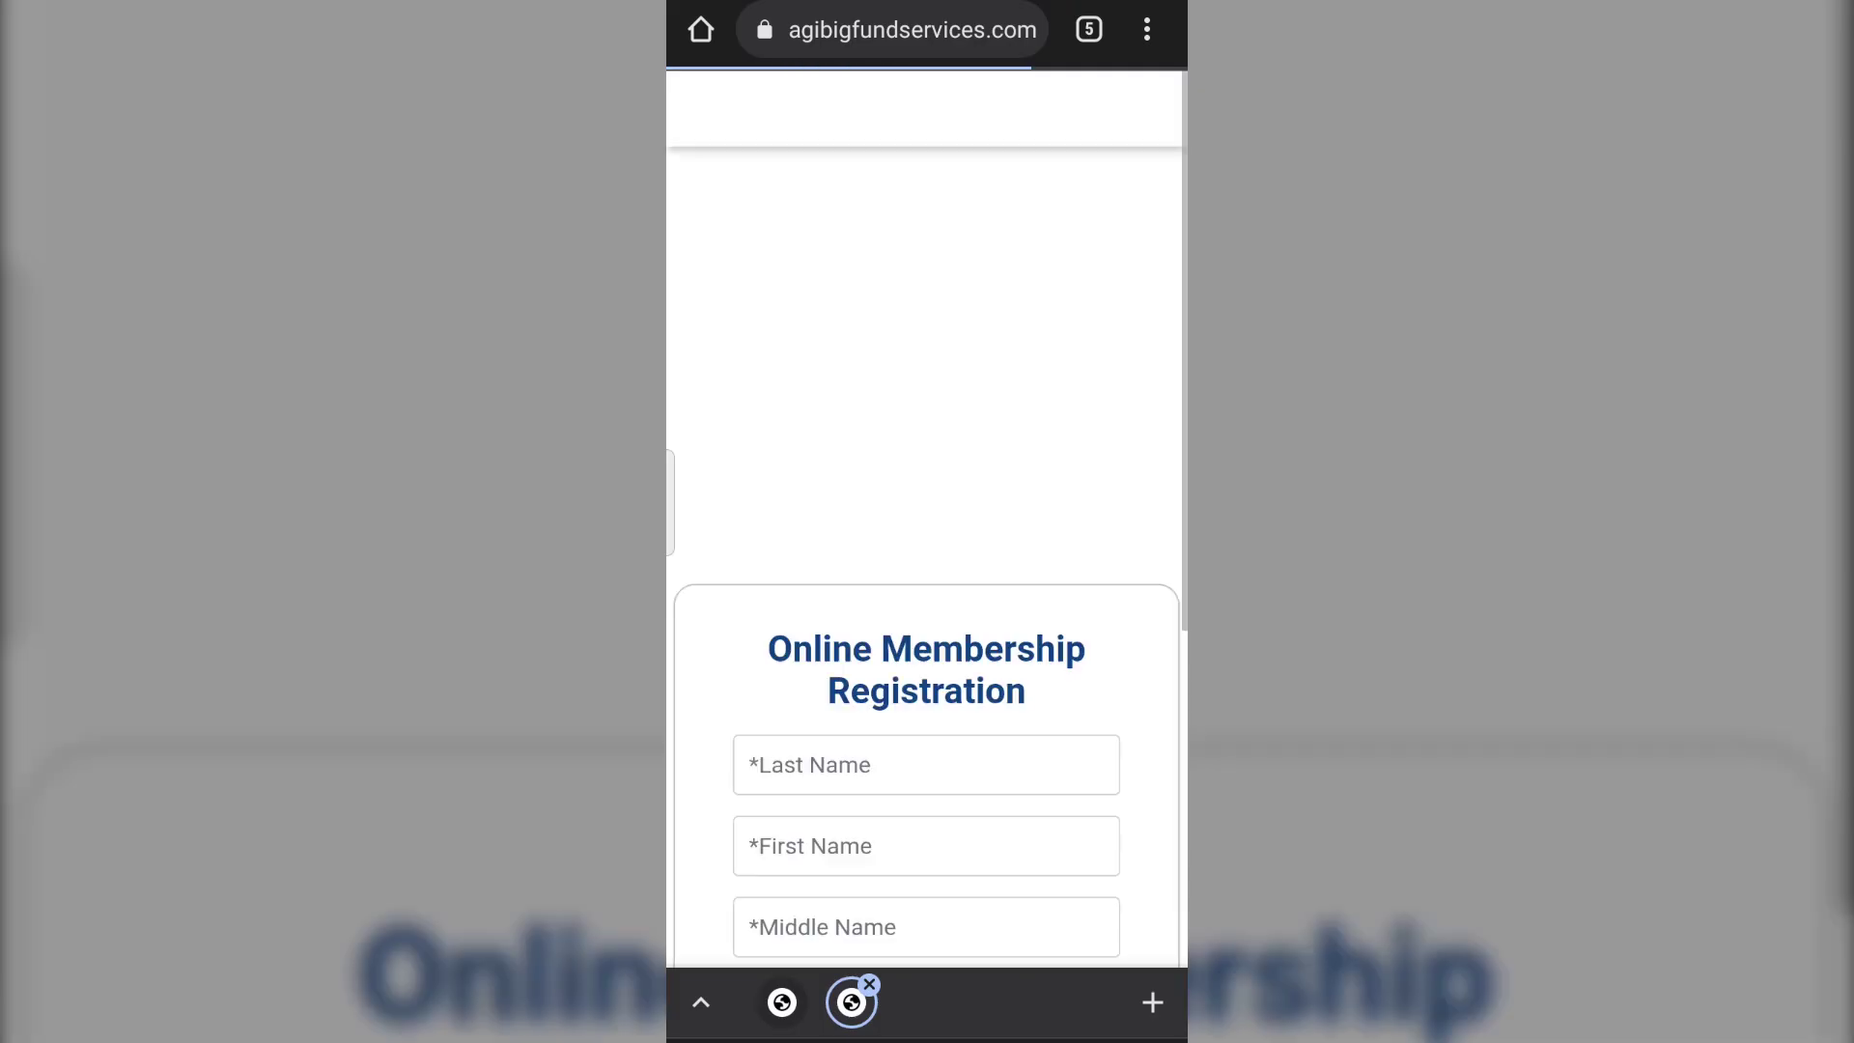
scroll(927, 580, down, 3)
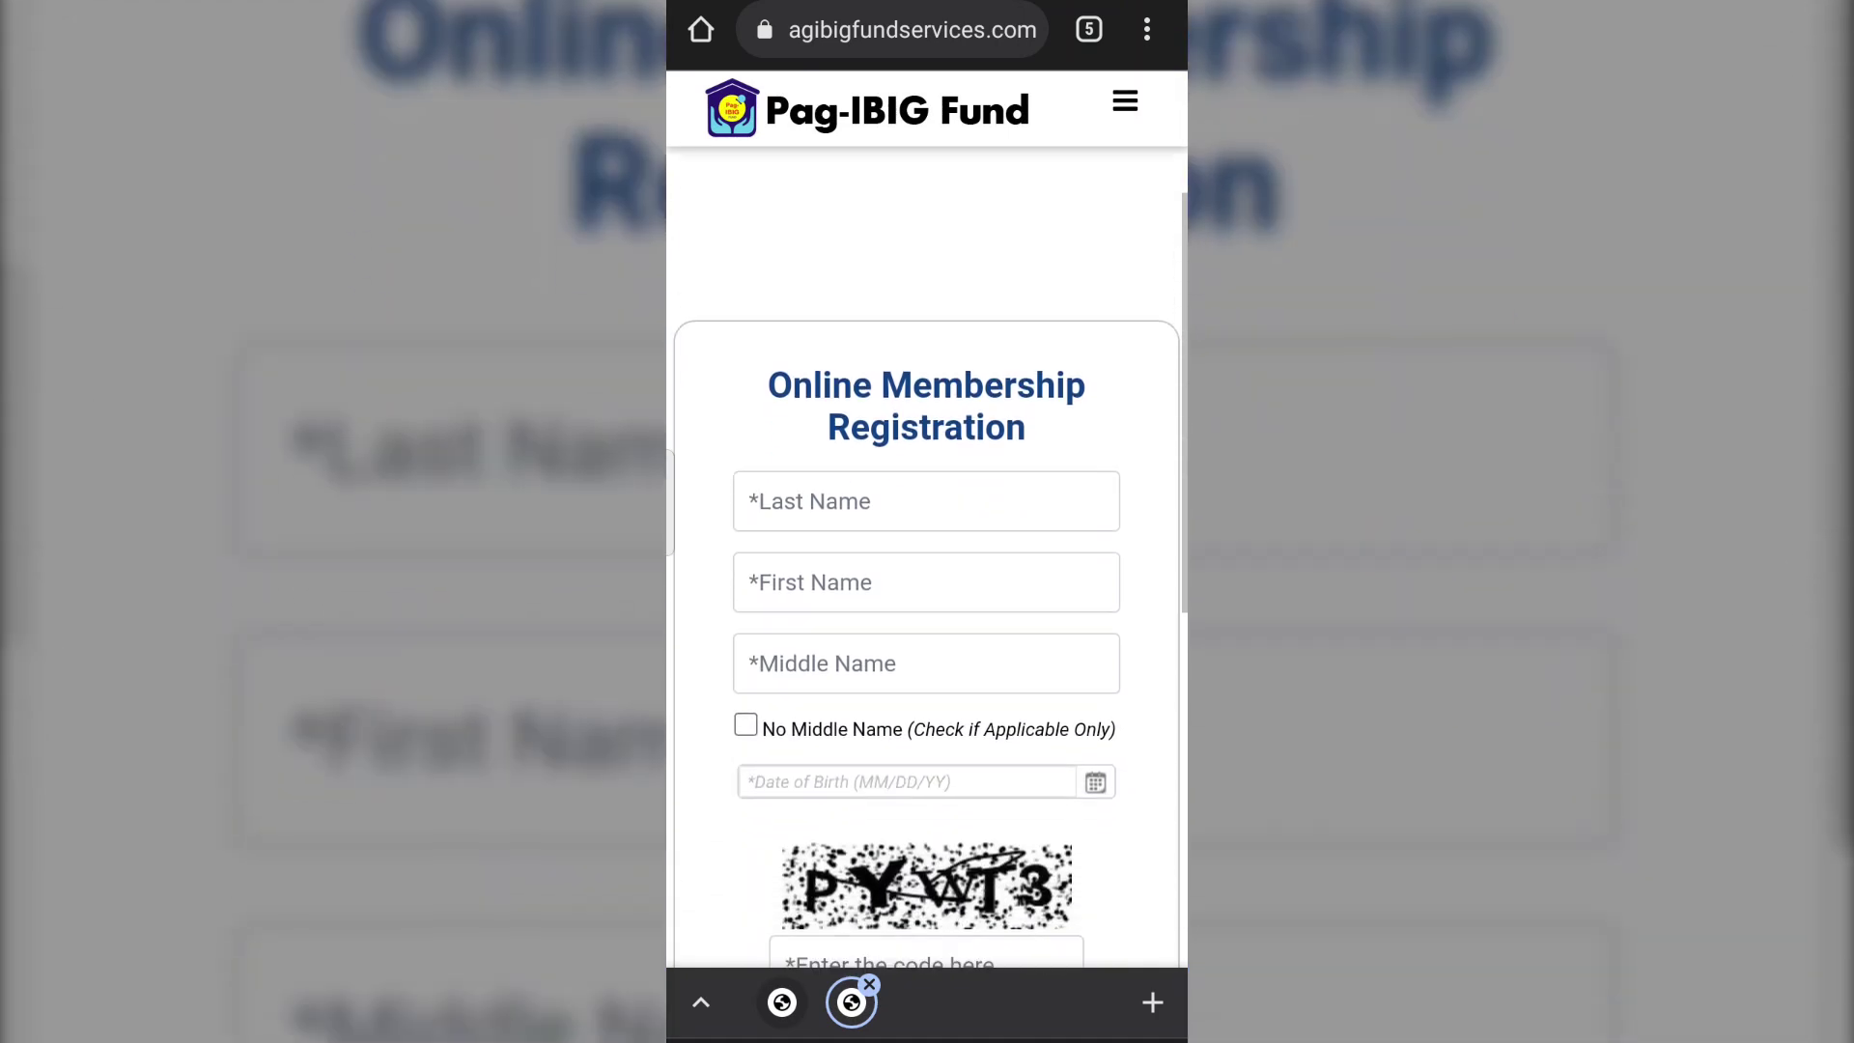
scroll(928, 579, down, 2)
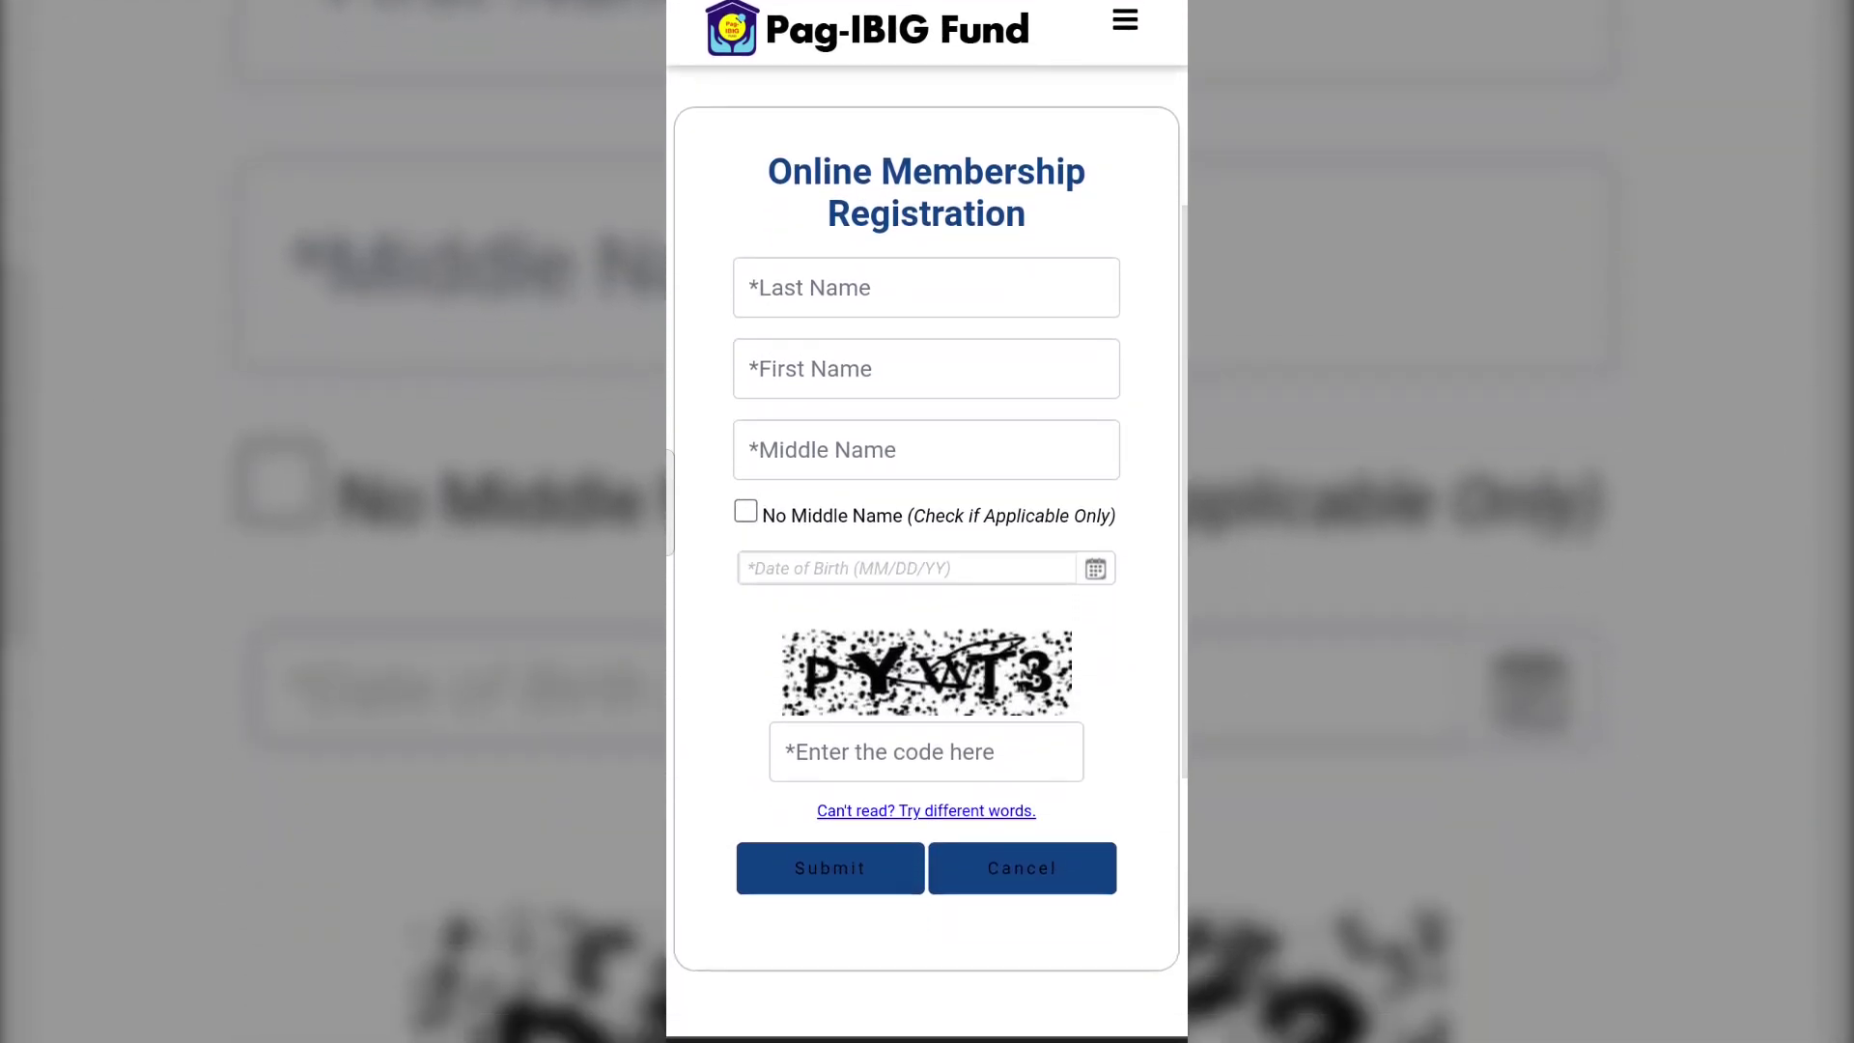
Fill the last and first names from saved details and enter the middle name
click(926, 287)
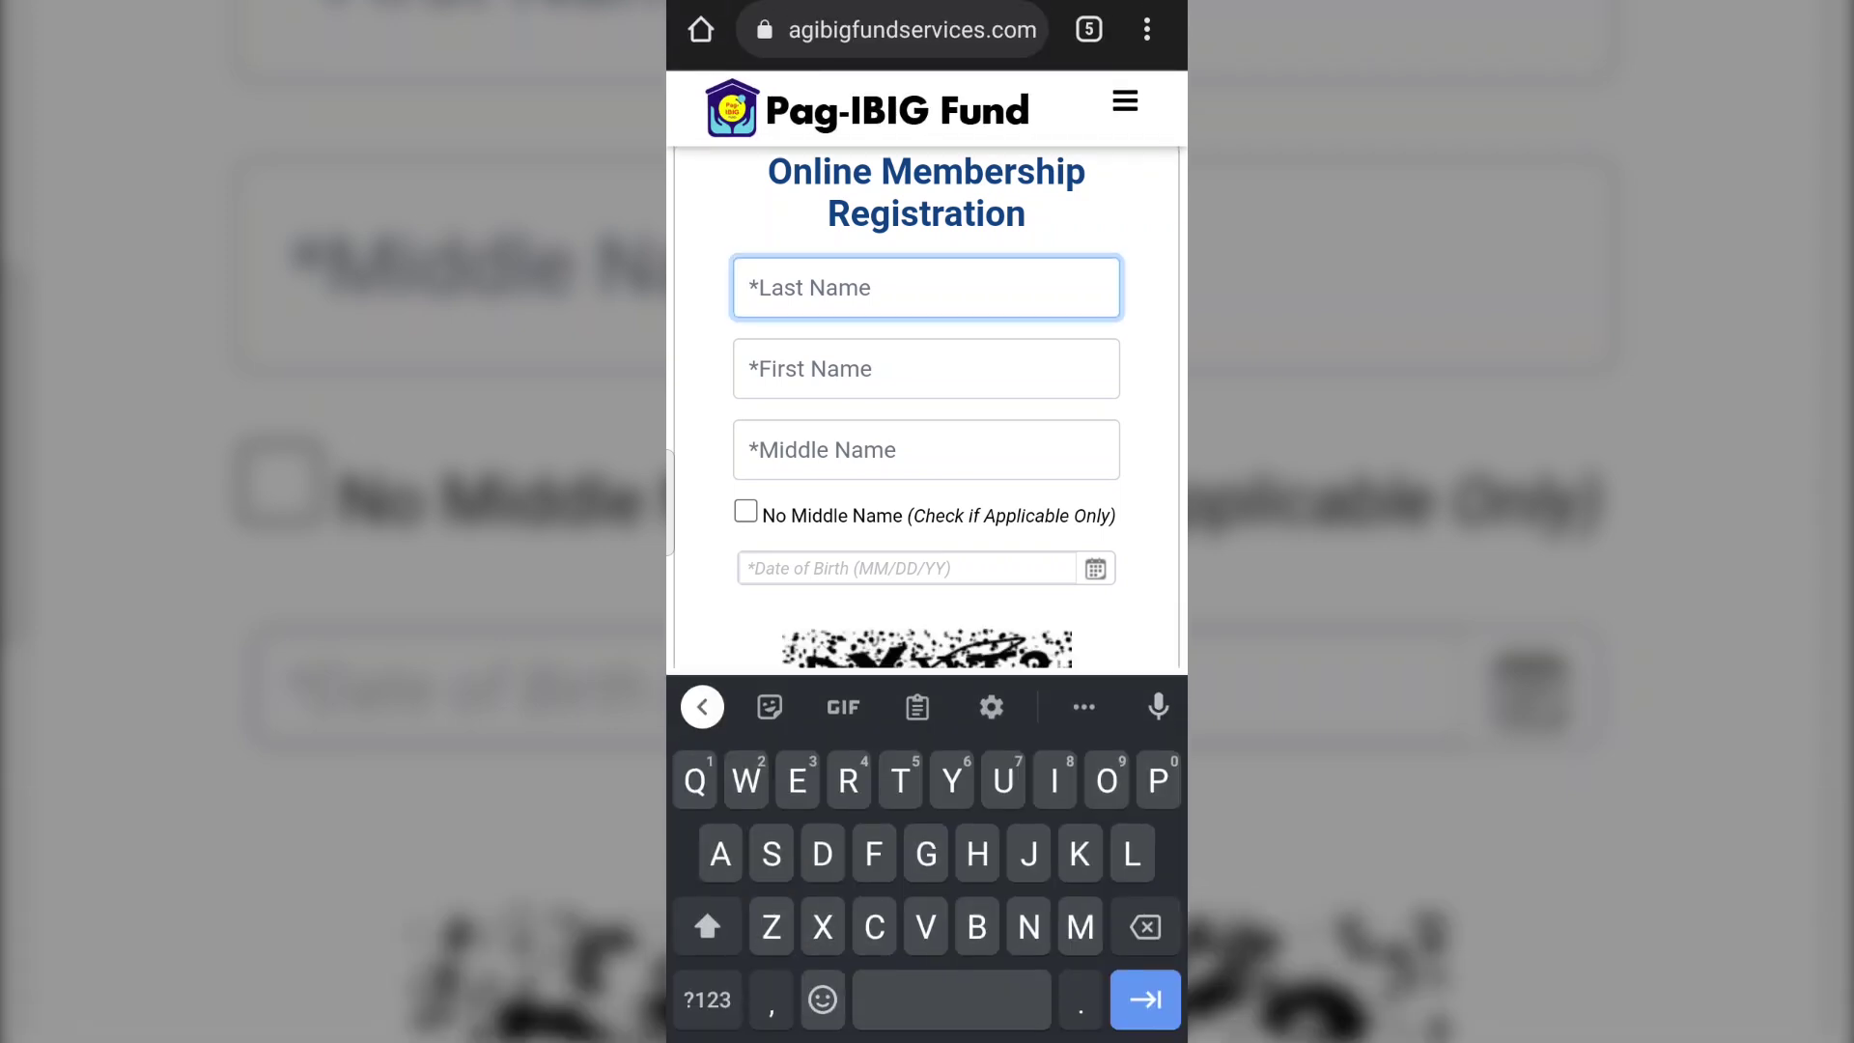
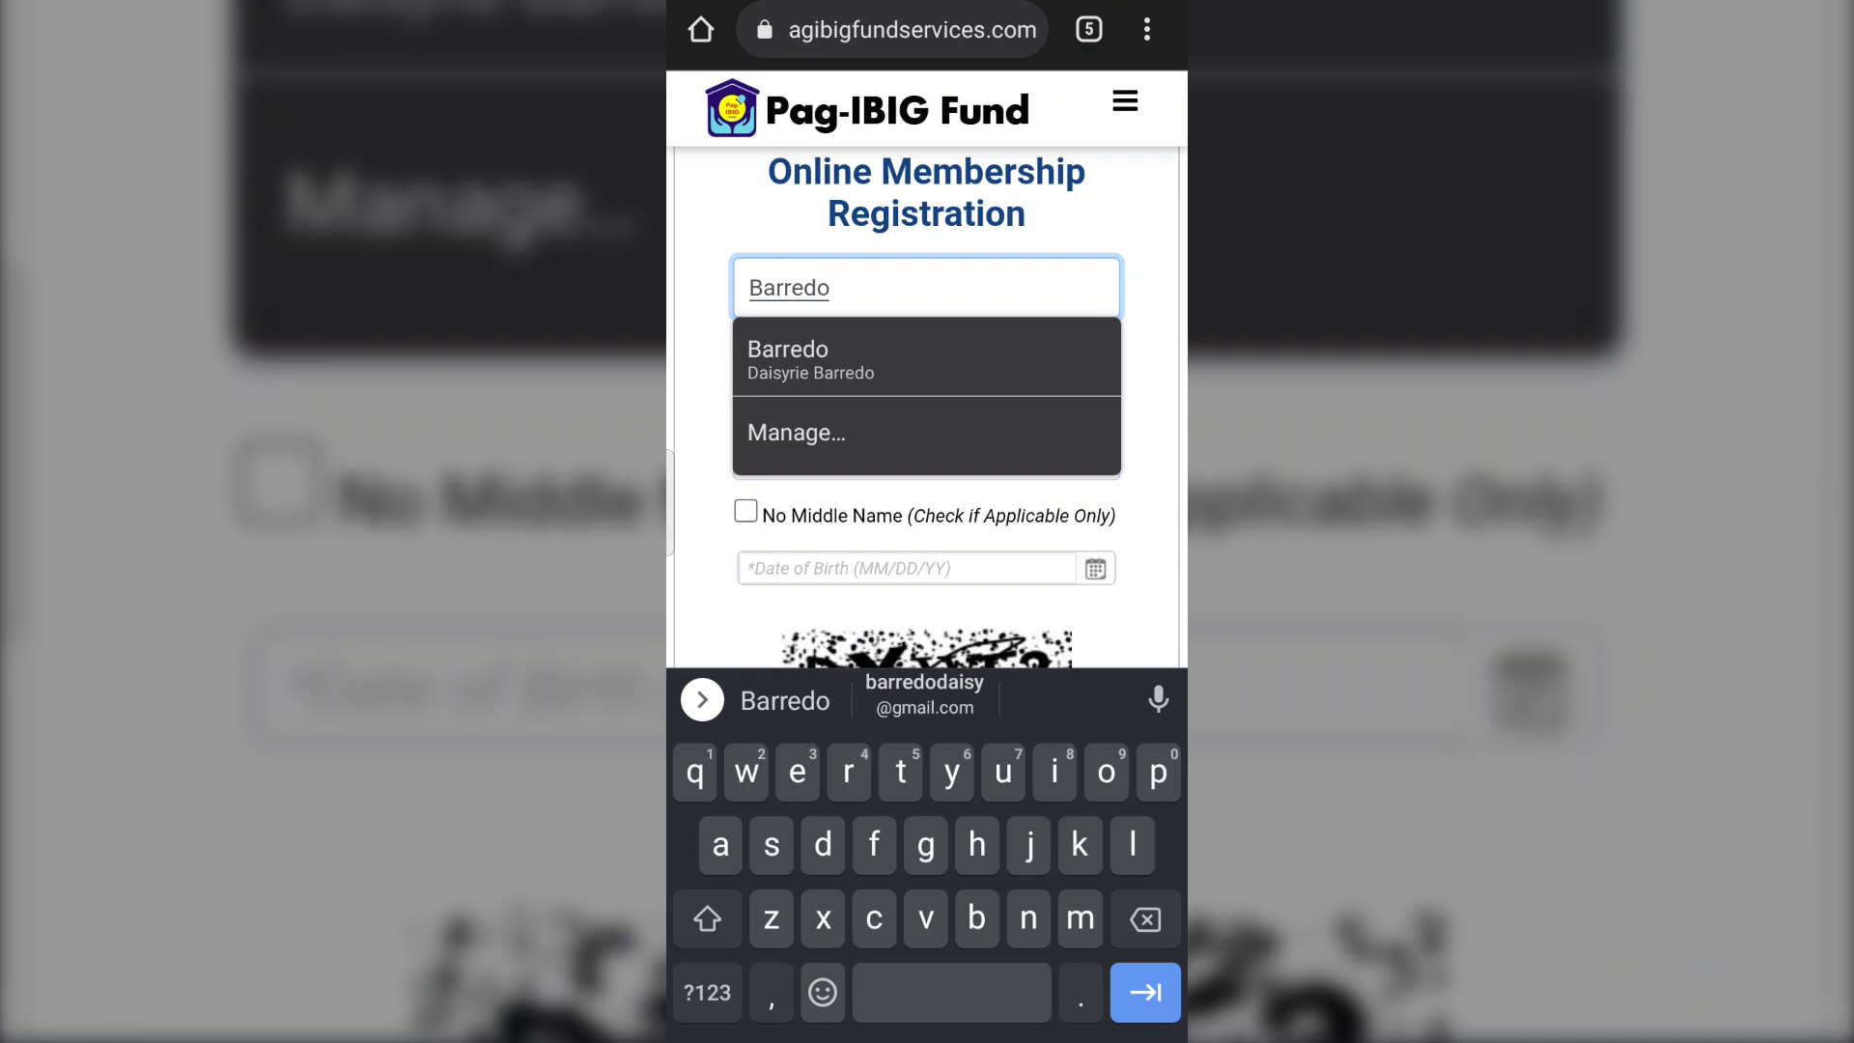
click(811, 359)
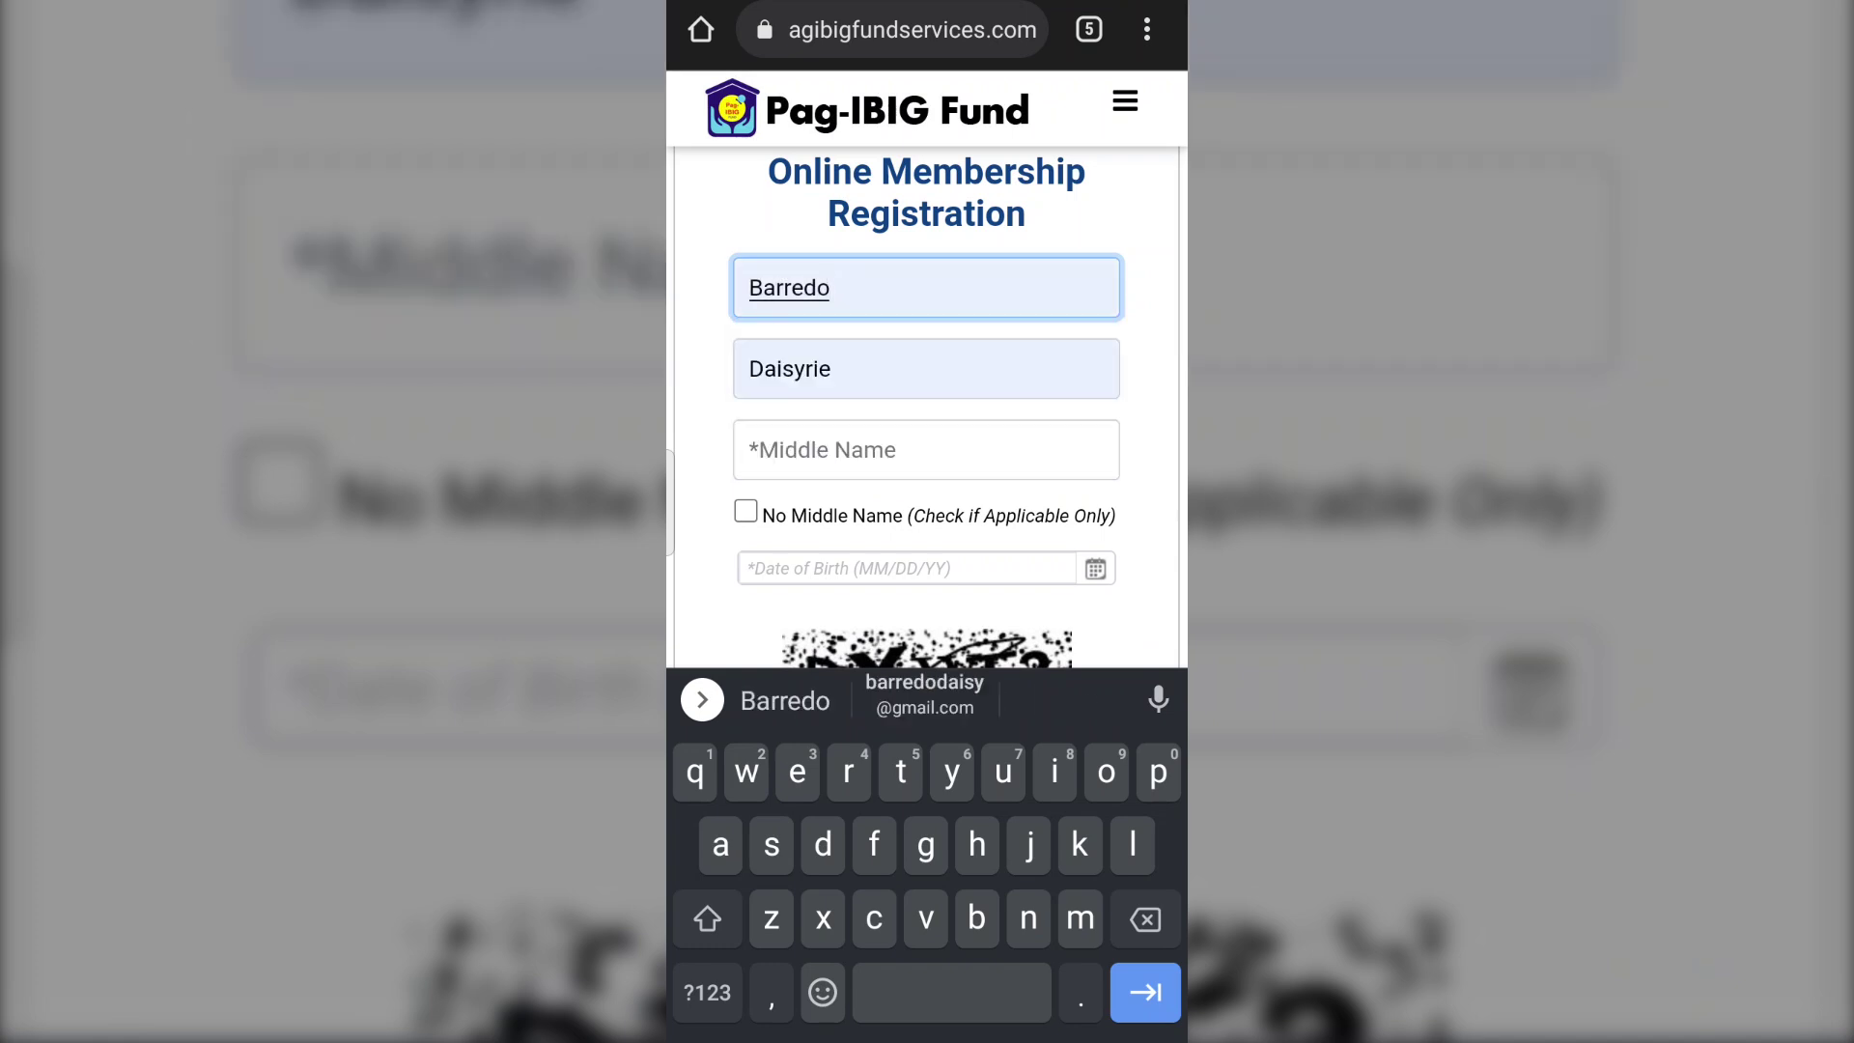
click(927, 450)
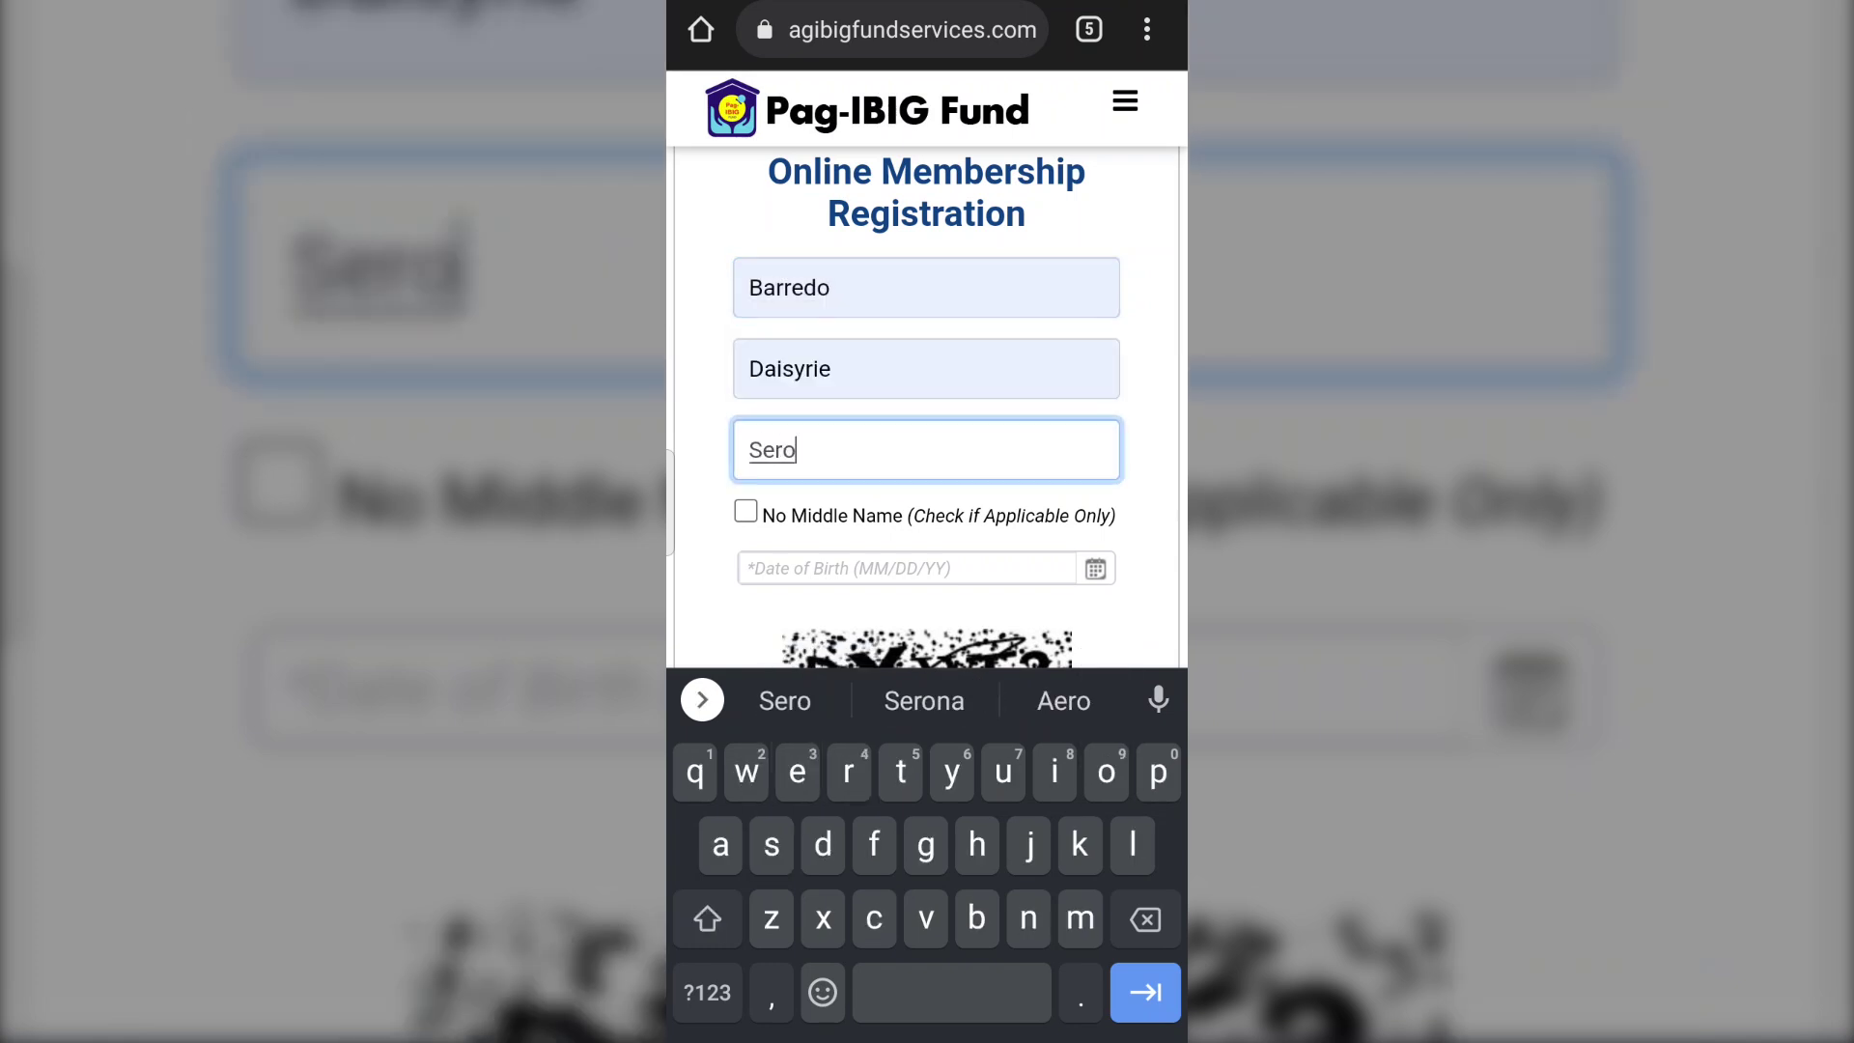
click(924, 700)
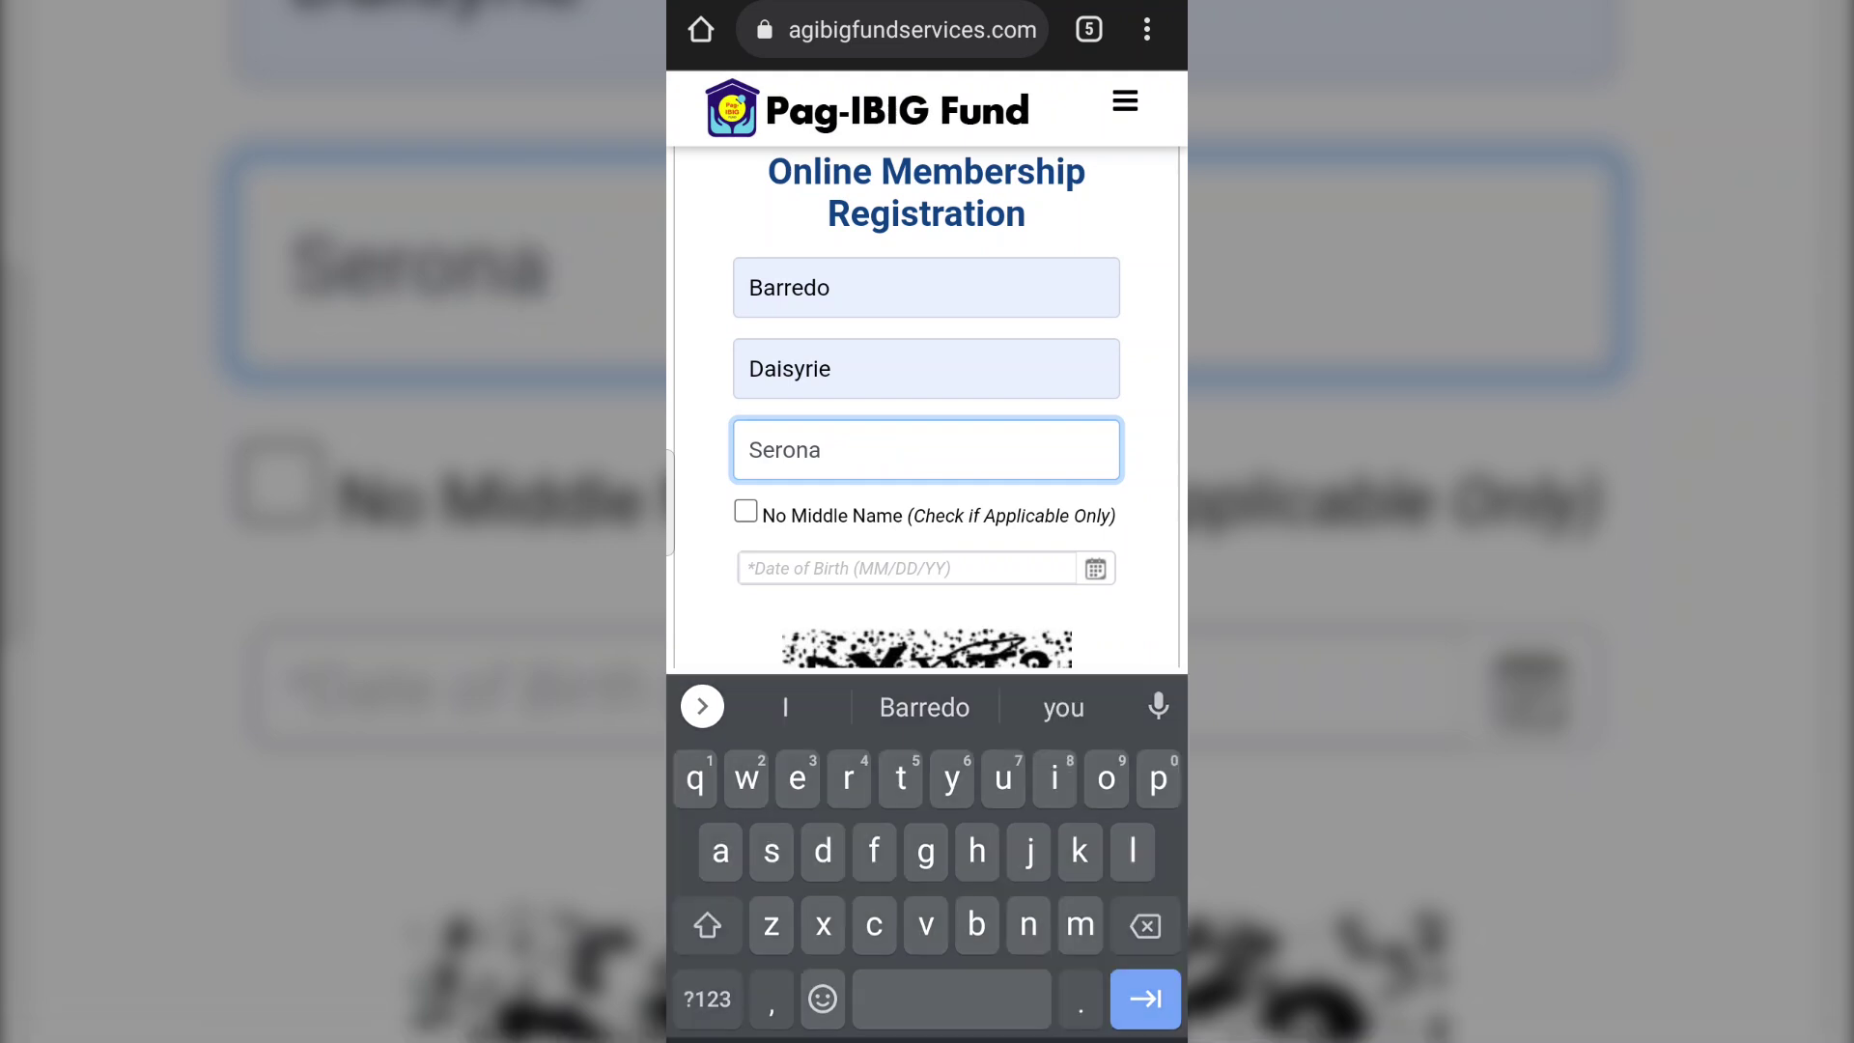
click(1145, 999)
click(907, 569)
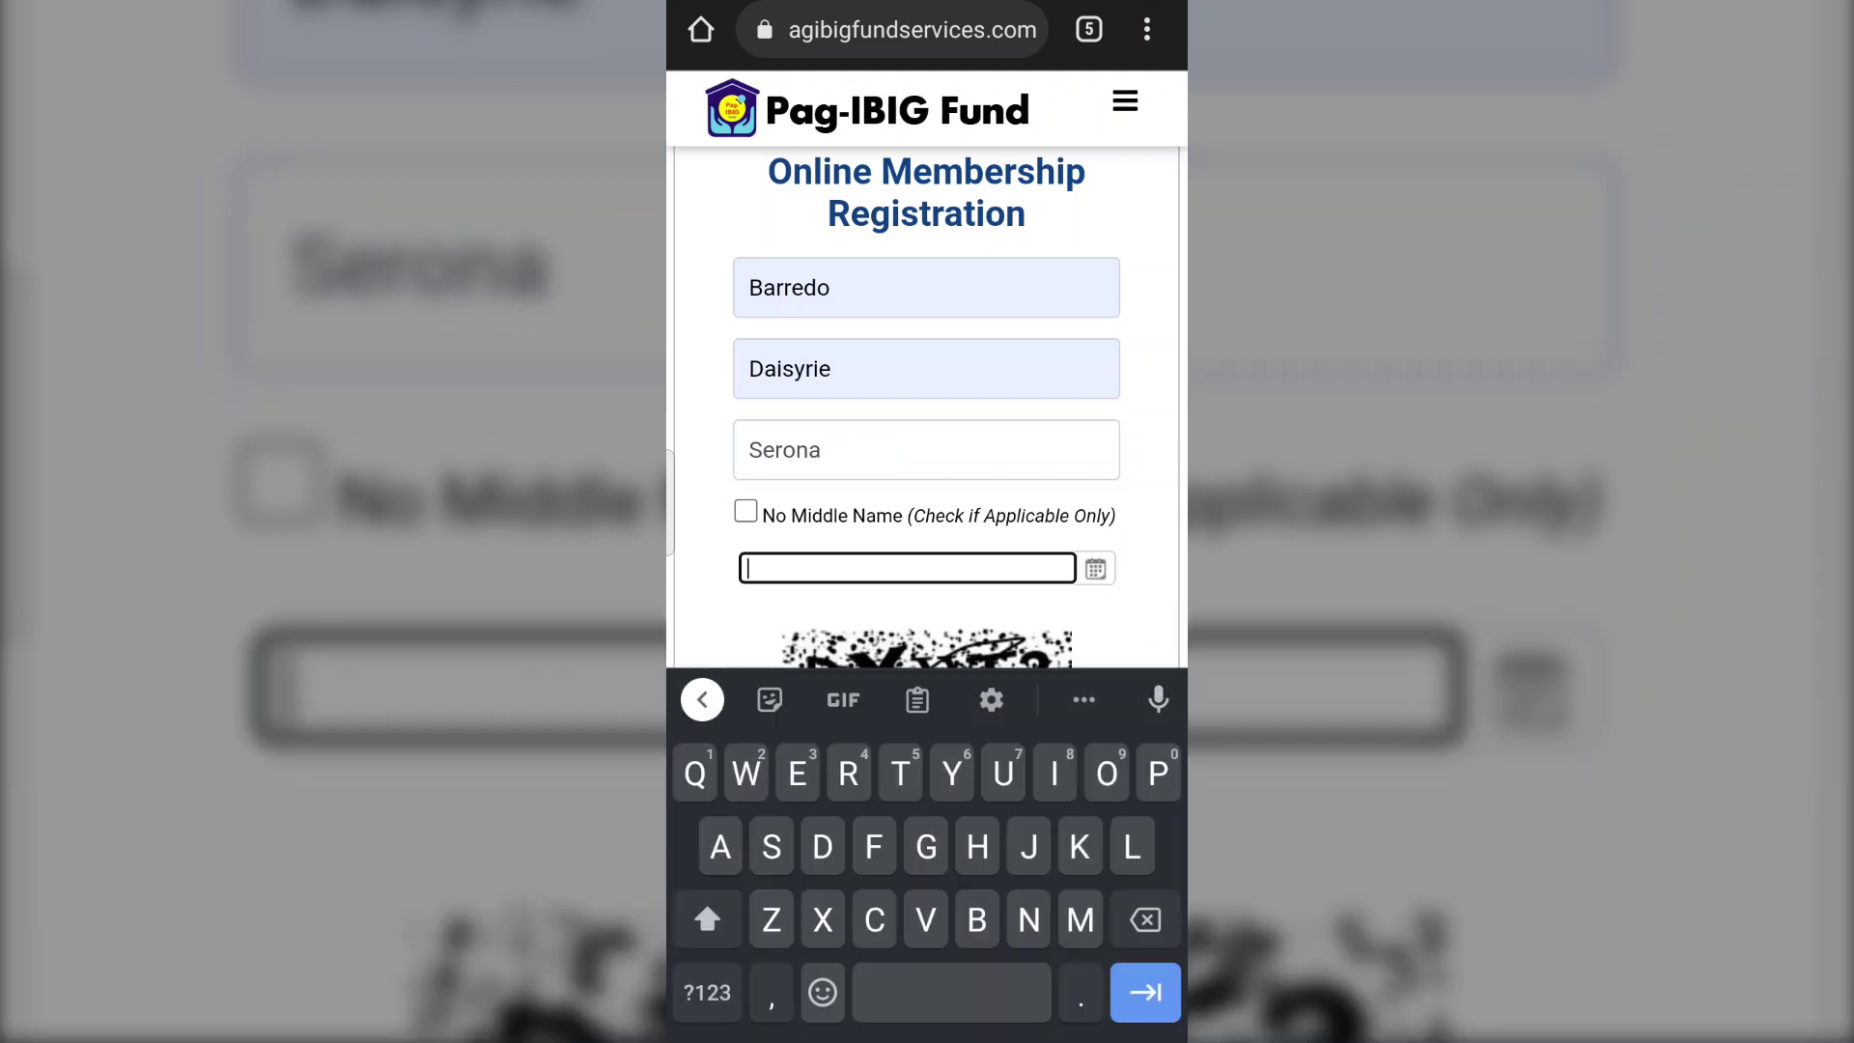
click(708, 992)
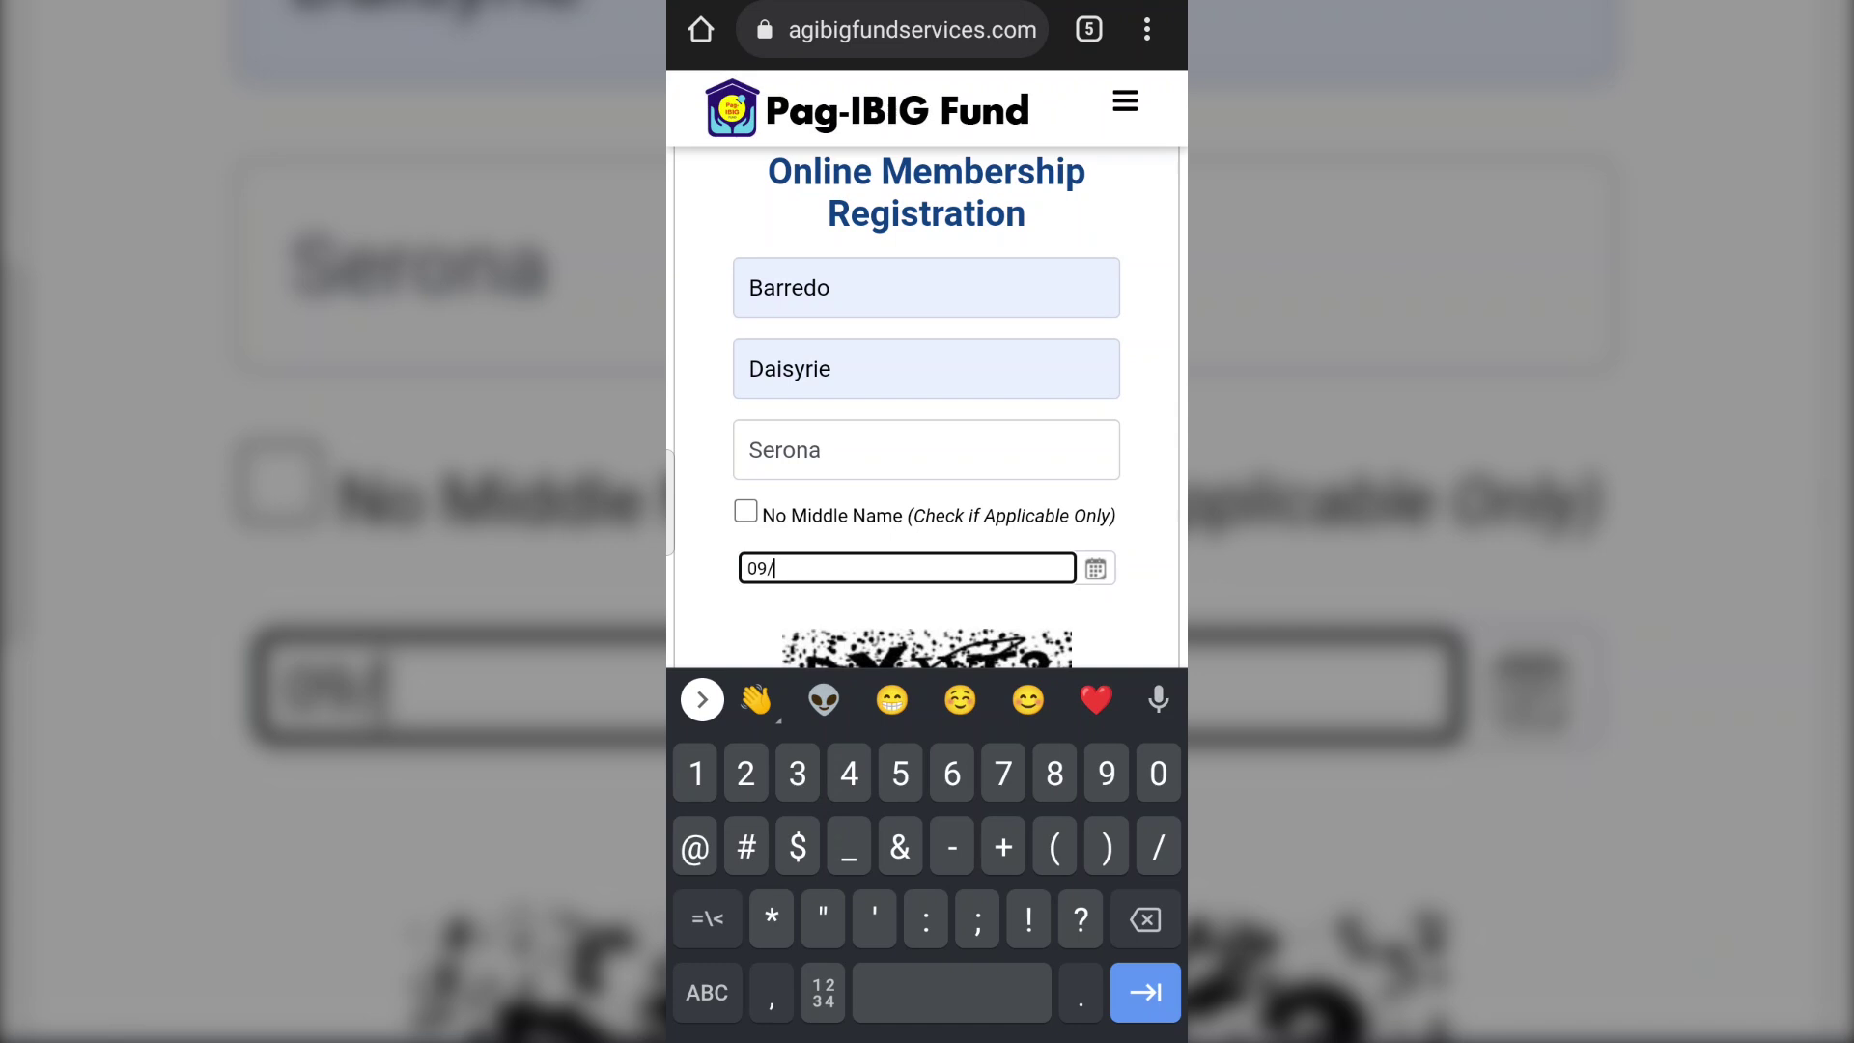
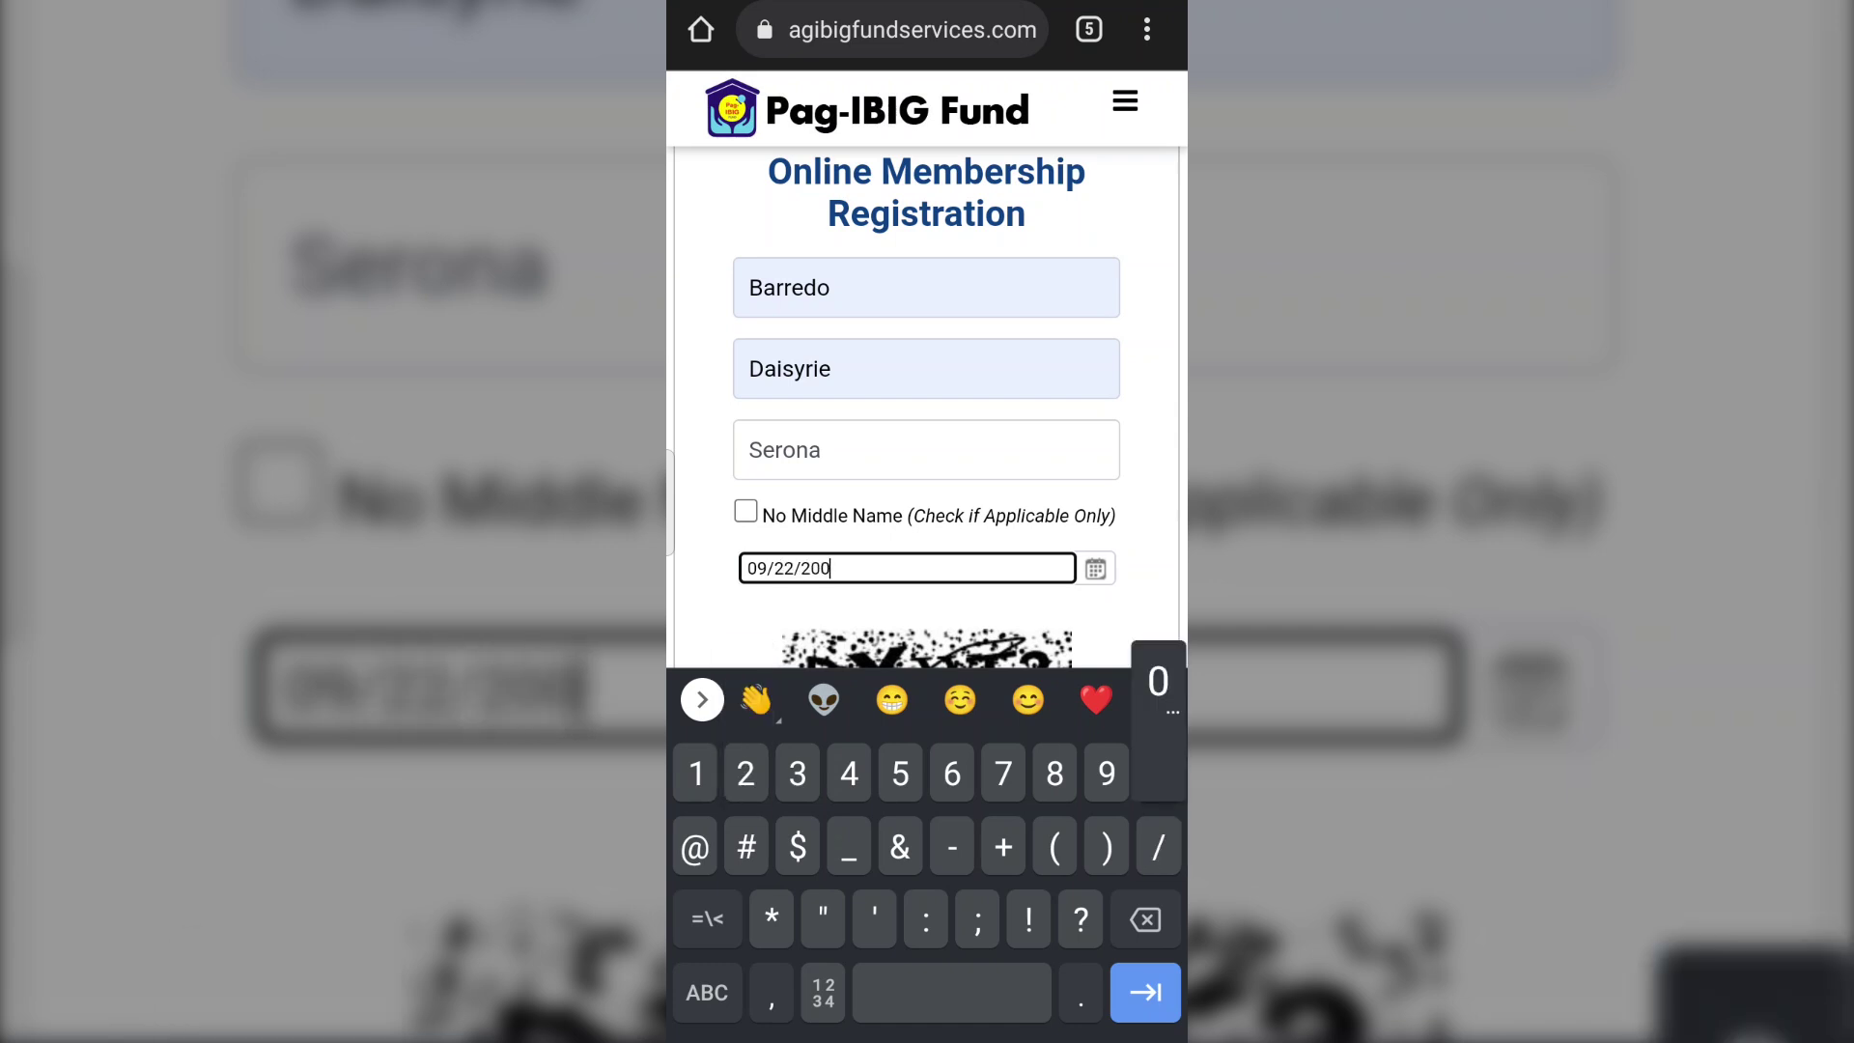
click(1144, 991)
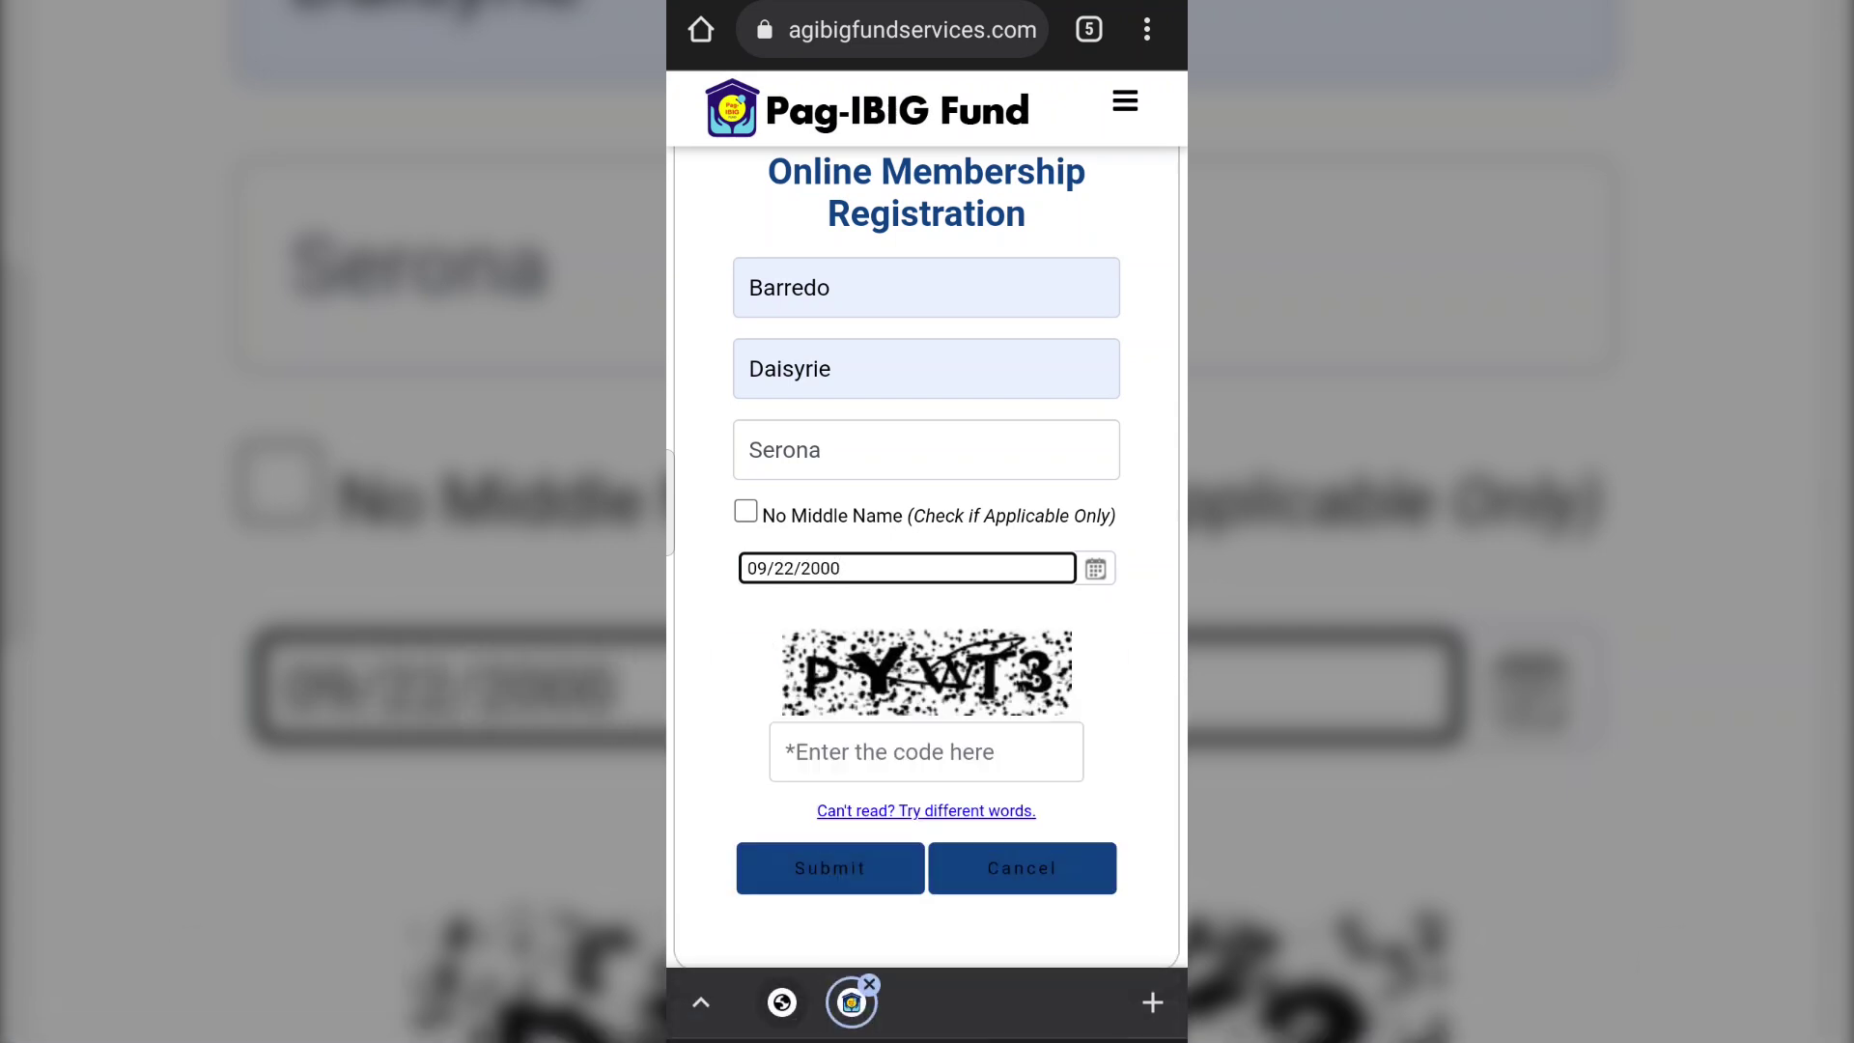
Enter captcha code PYWT3 and submit the initial registration details
click(926, 752)
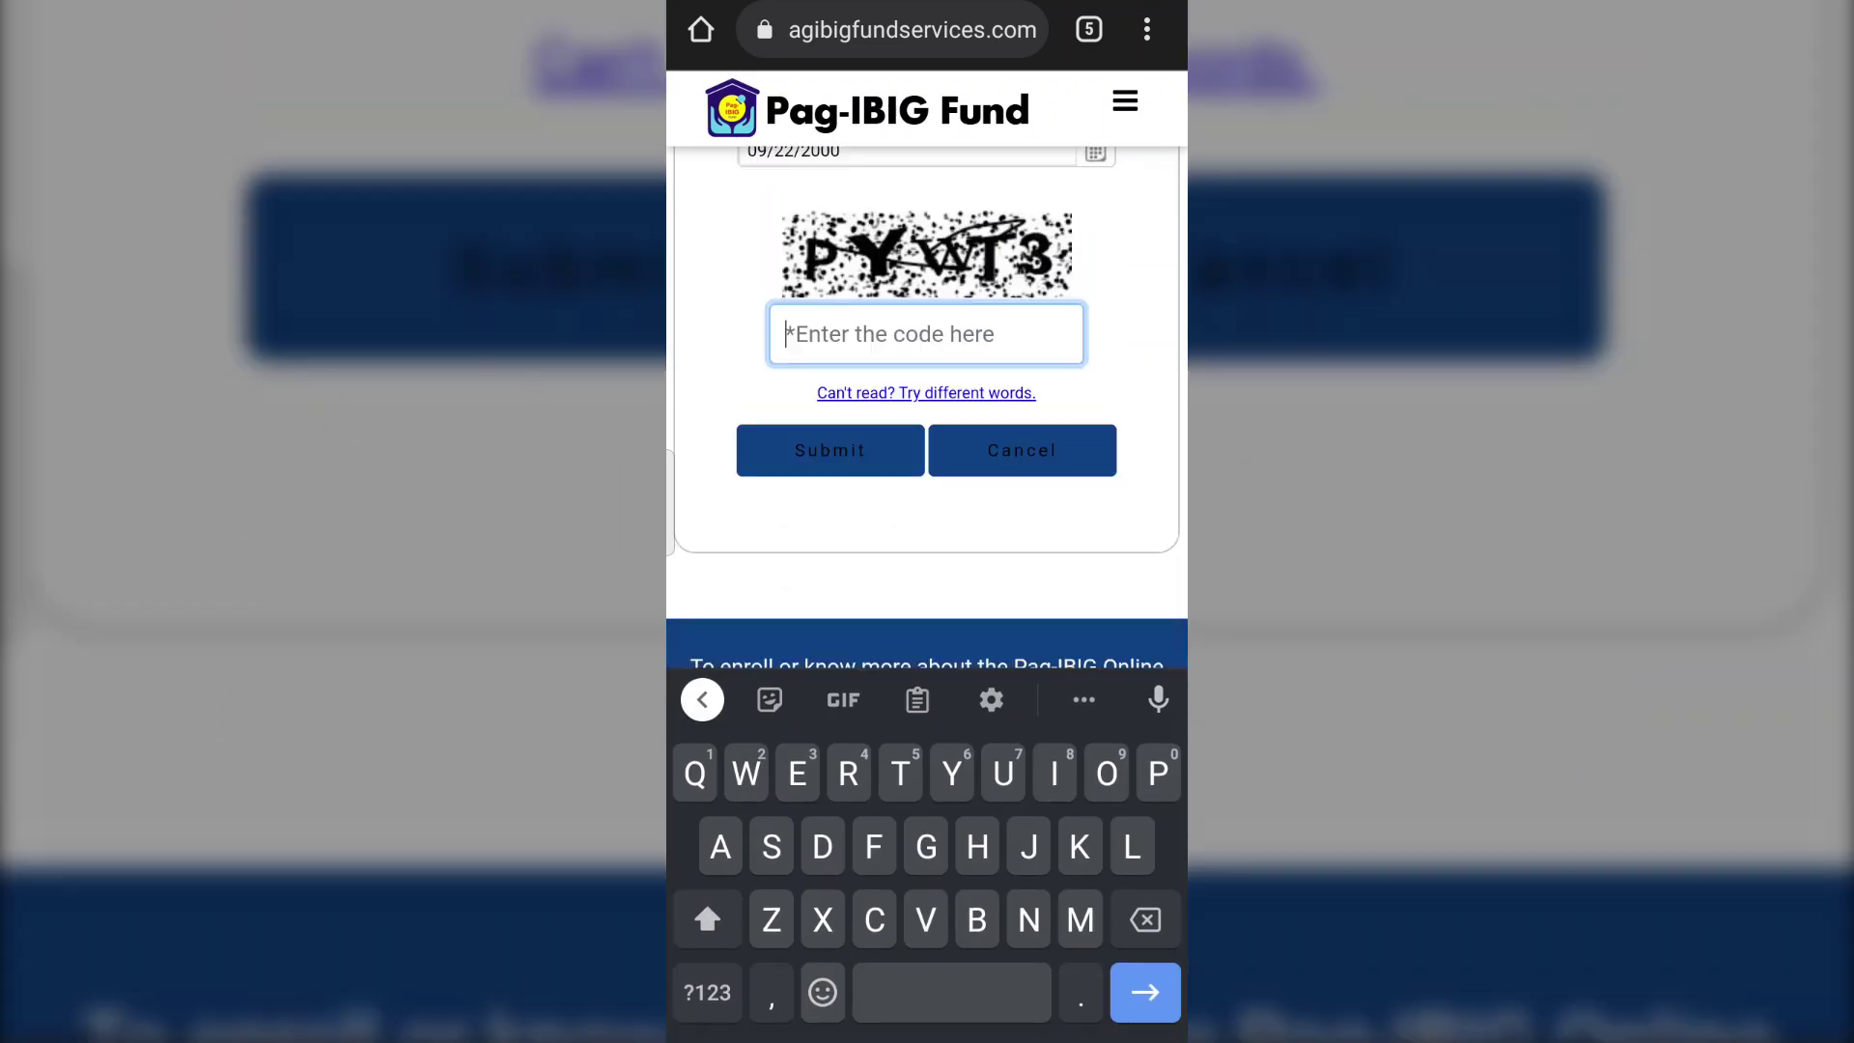
text(PY)
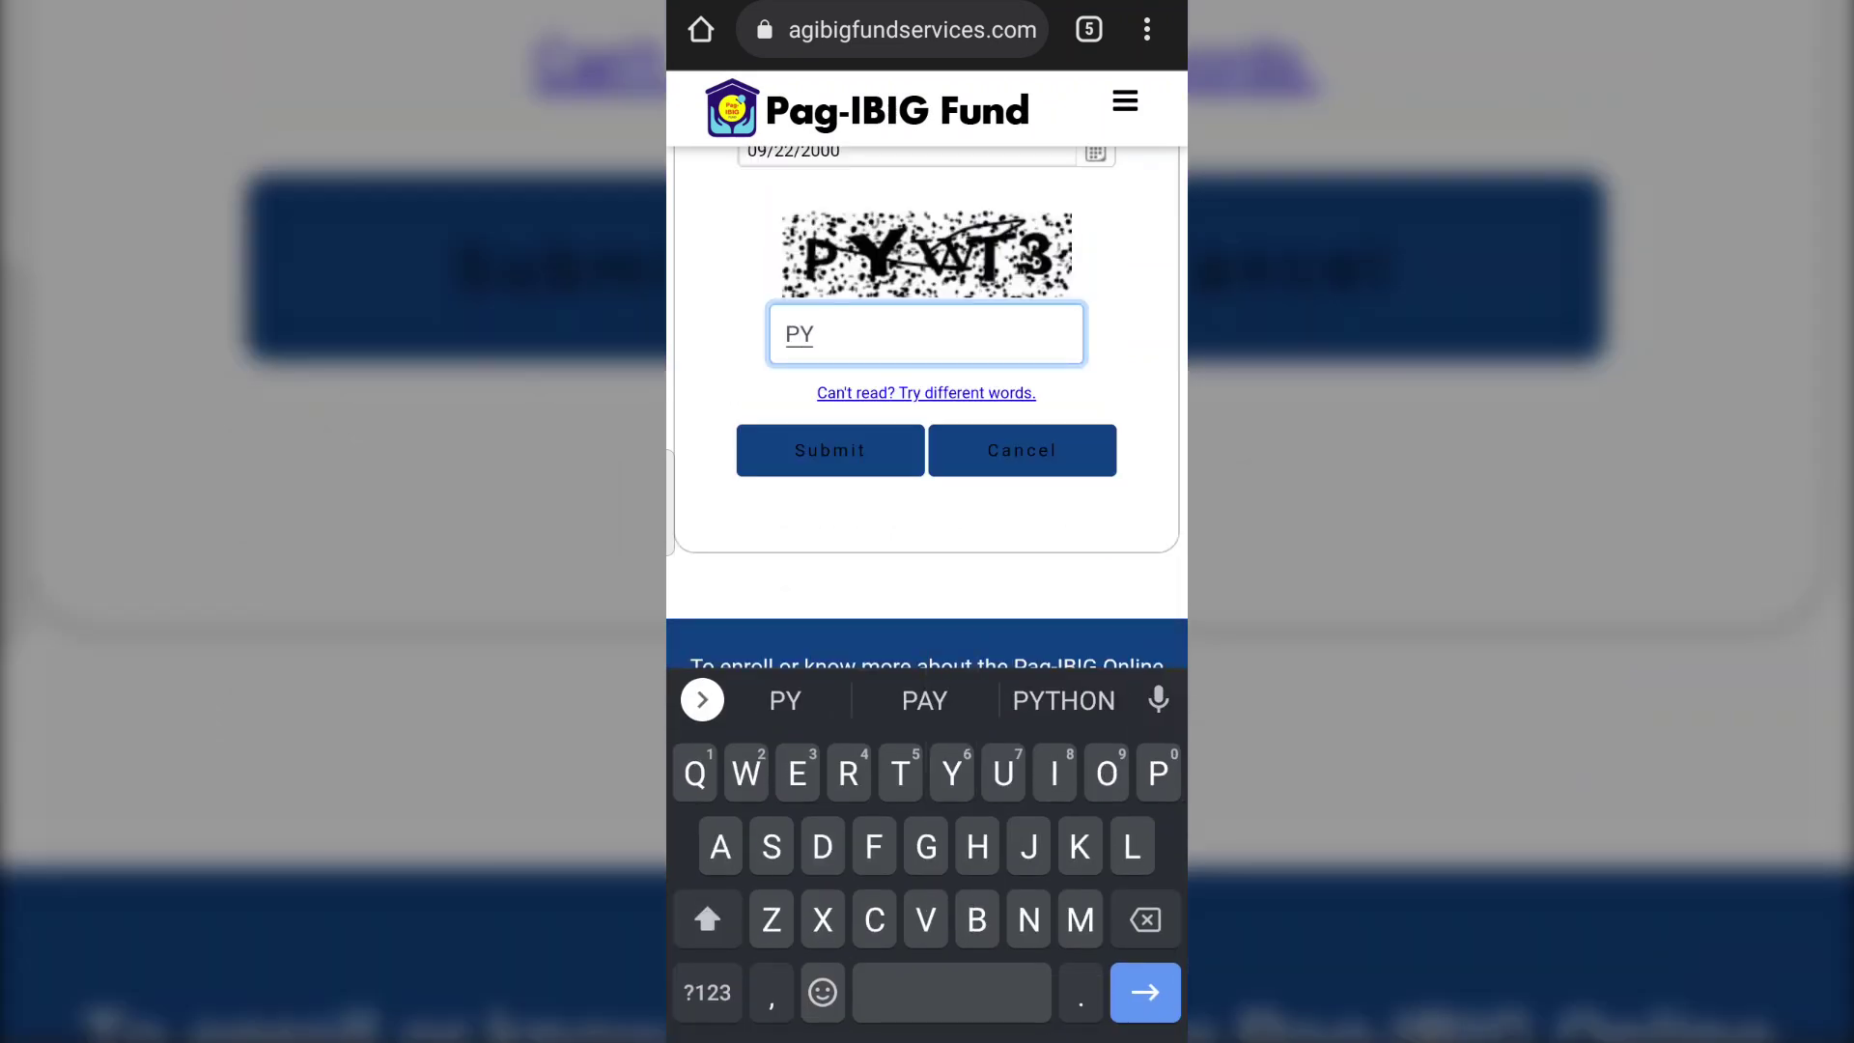
text(WT)
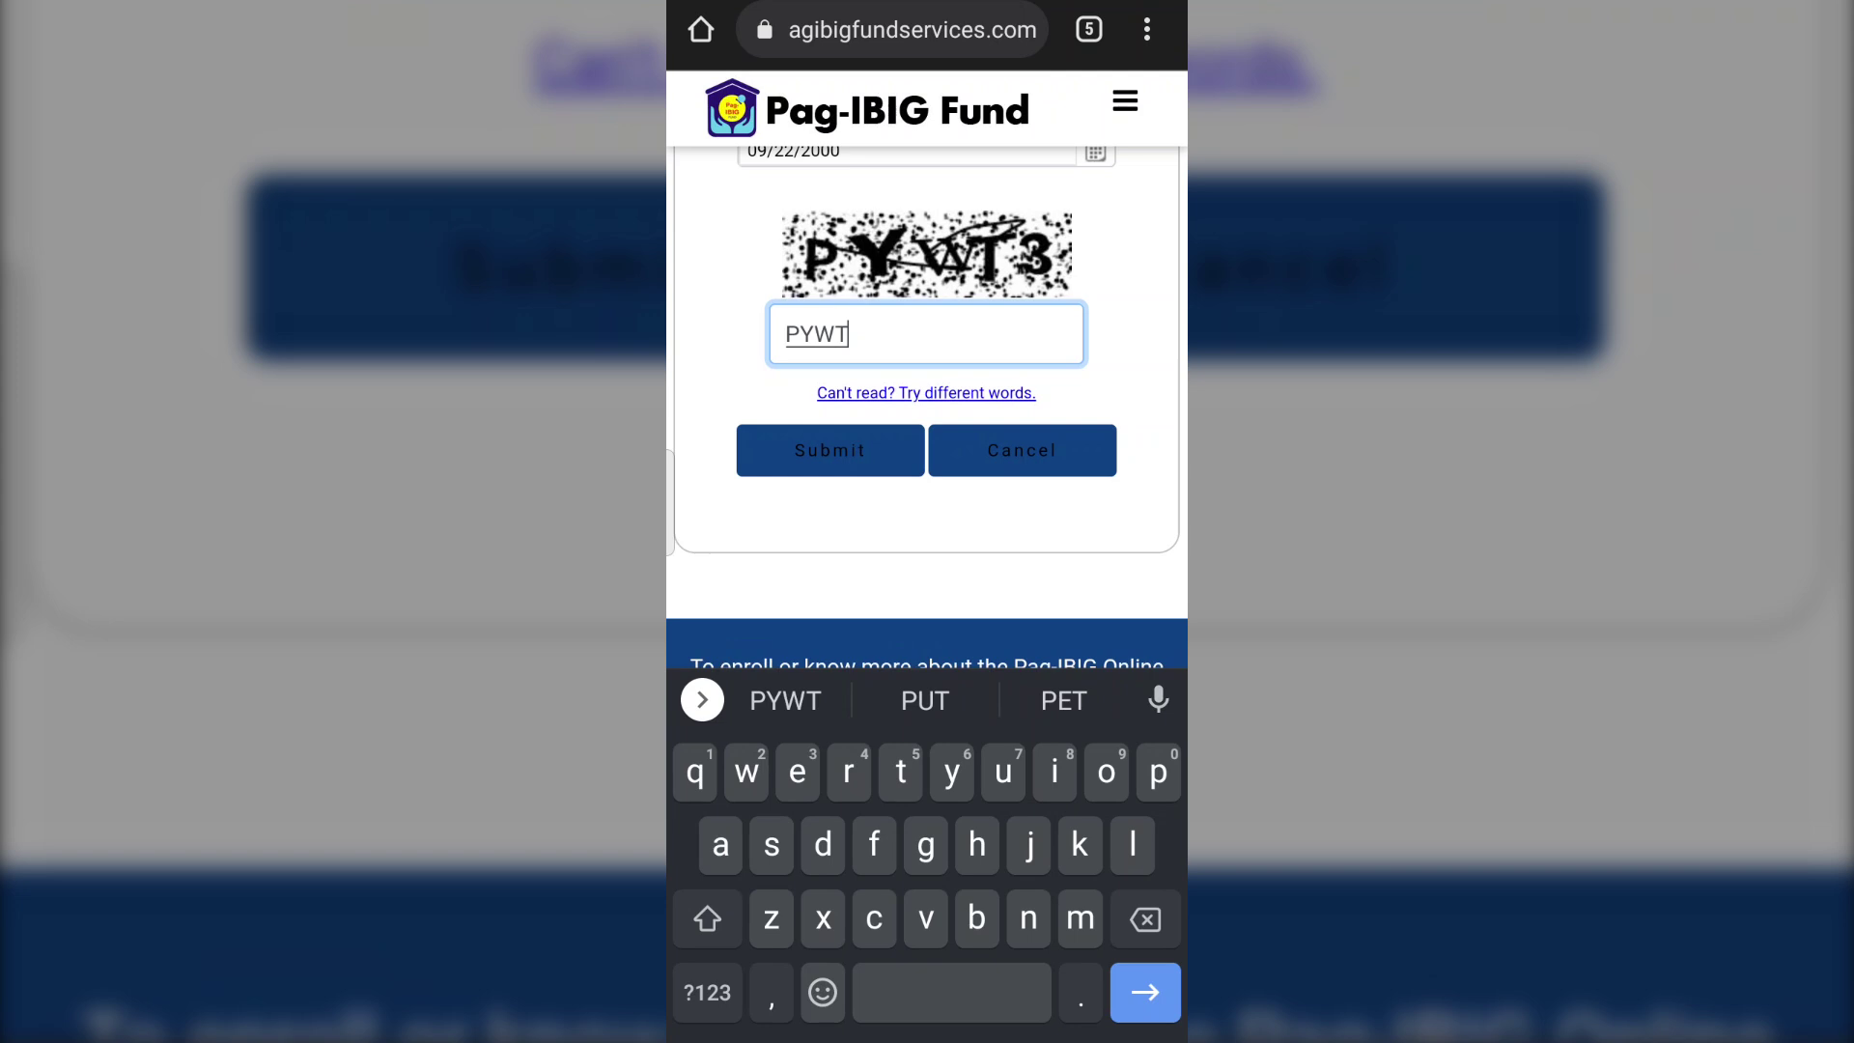
click(708, 992)
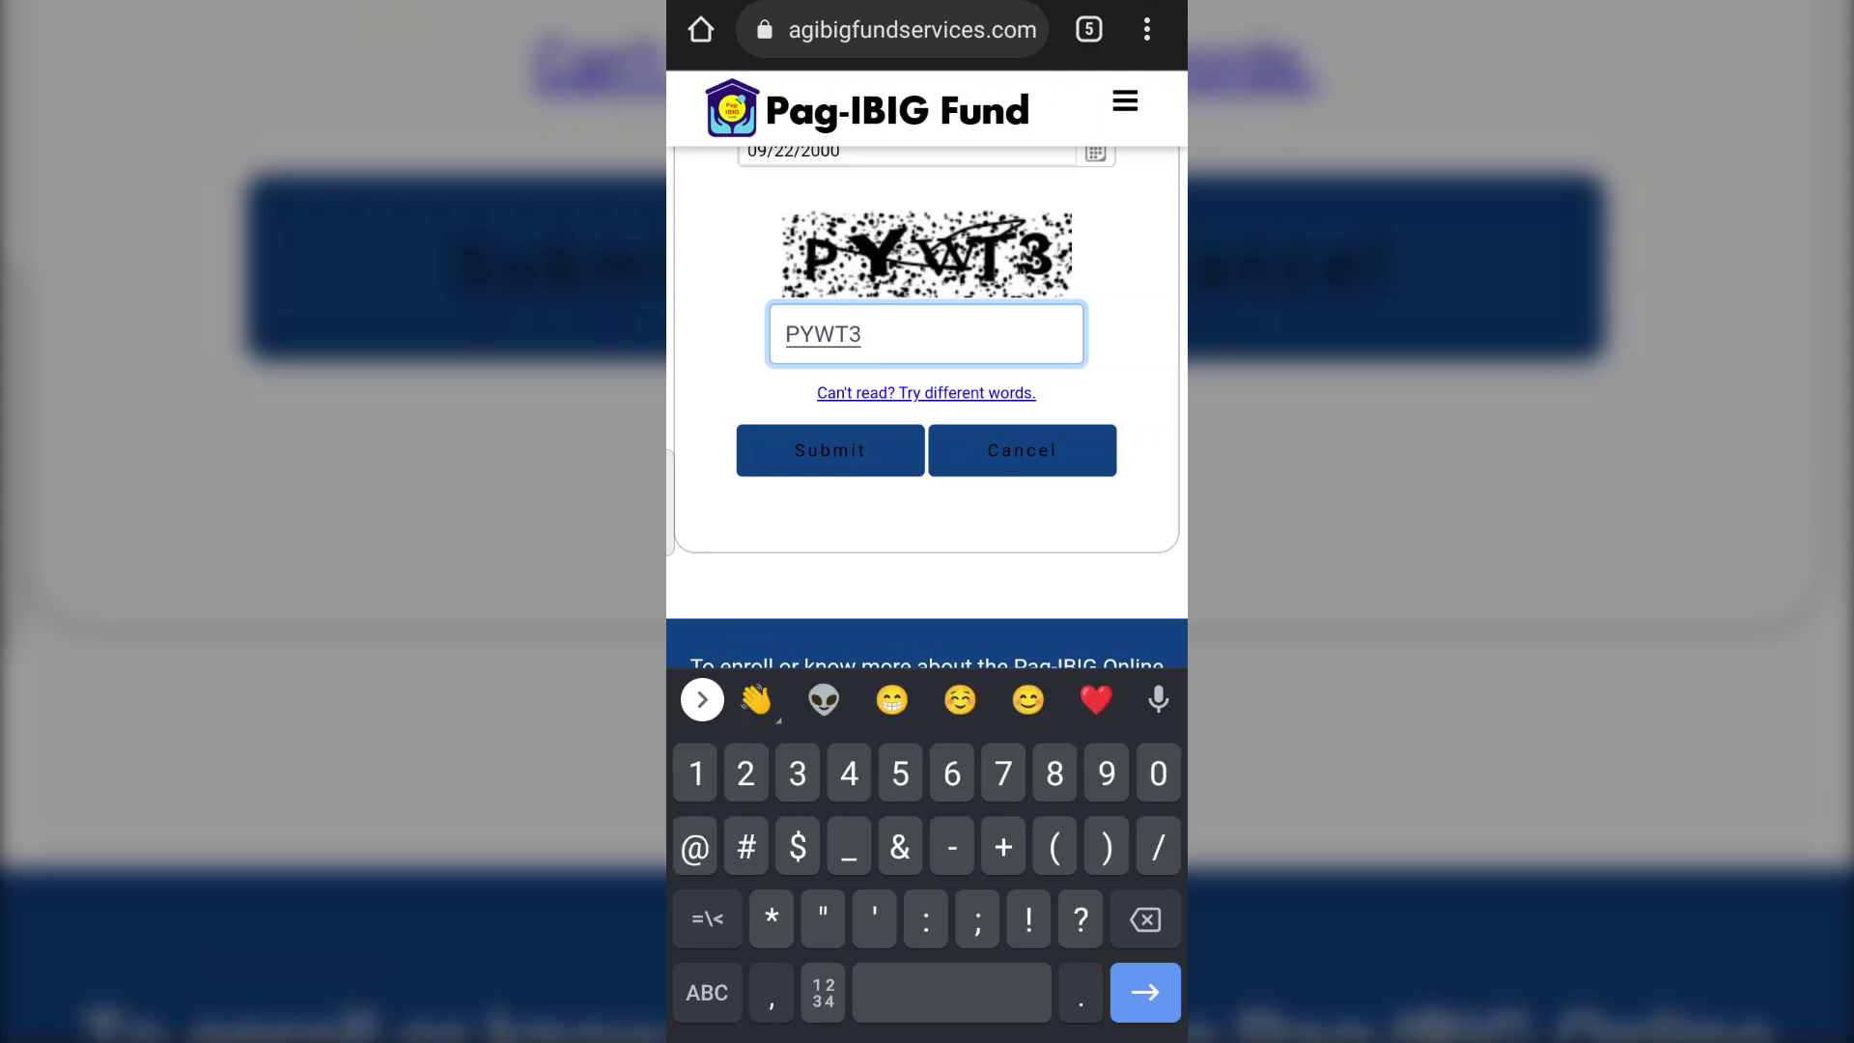
key(Return)
scroll(927, 579, up, 3)
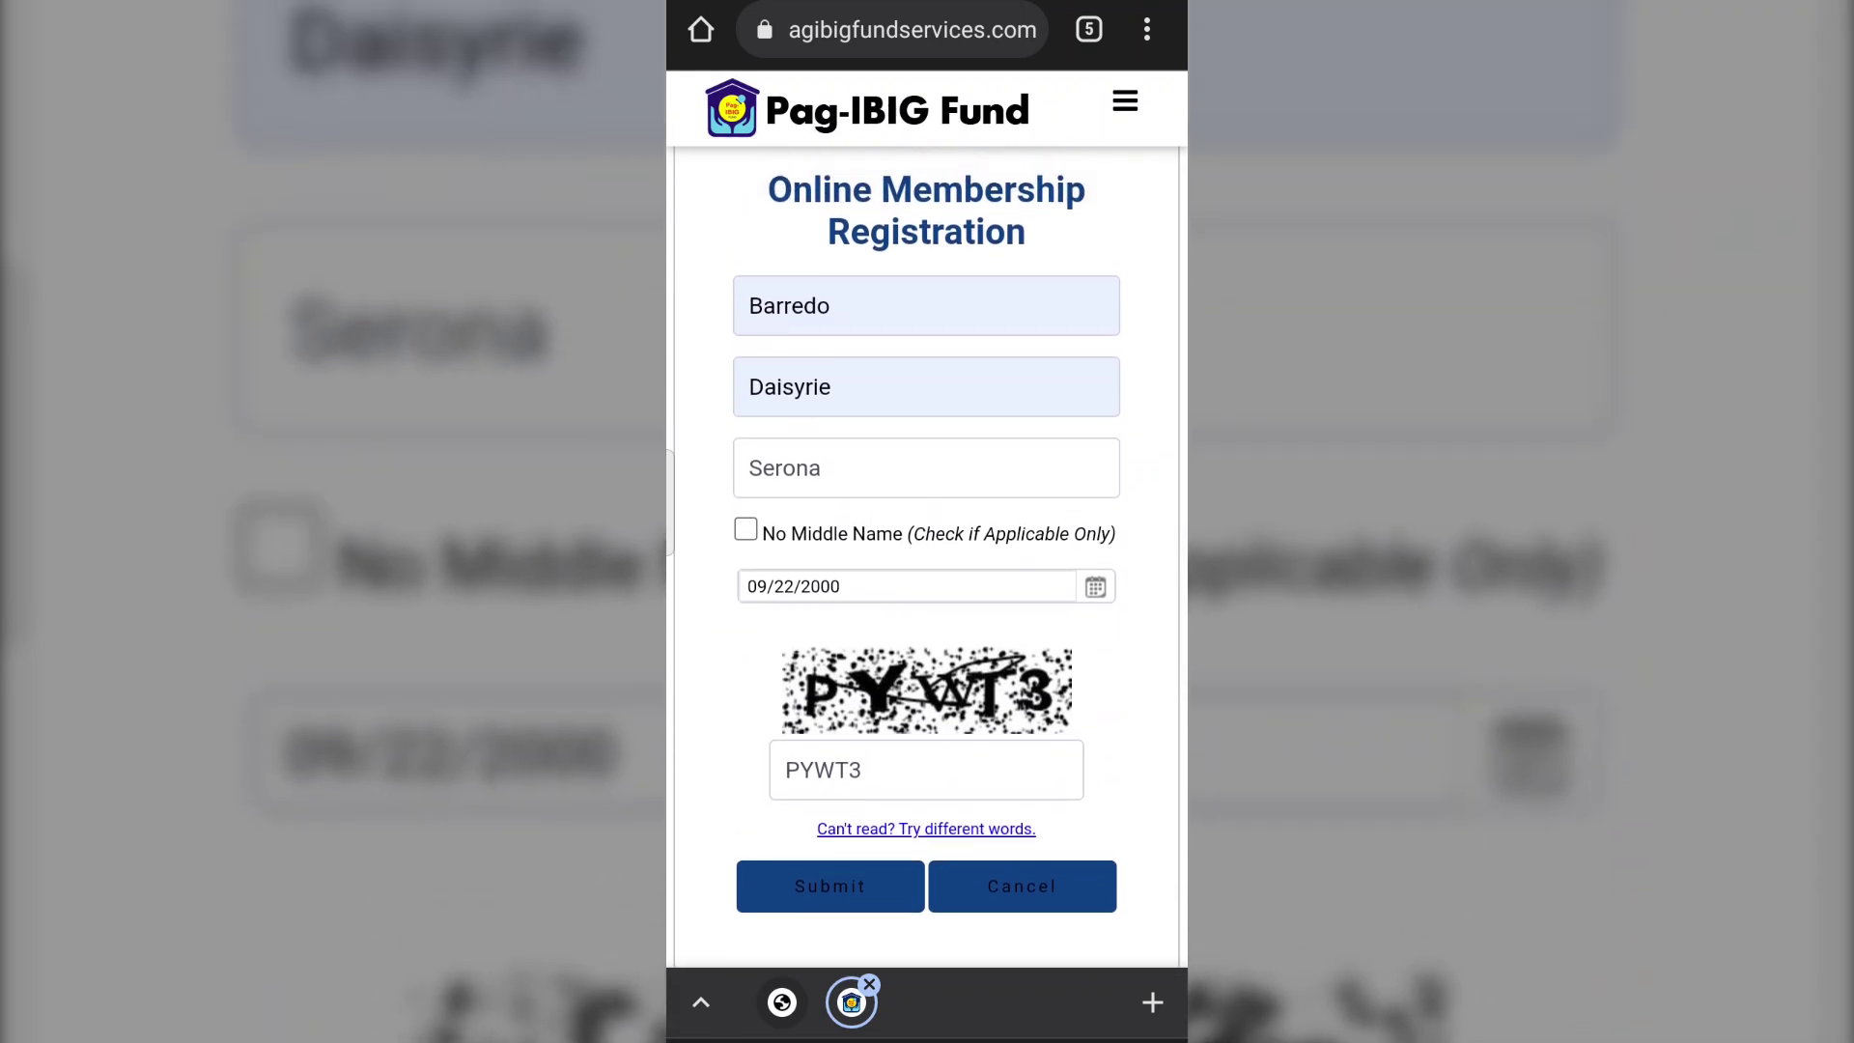
click(830, 885)
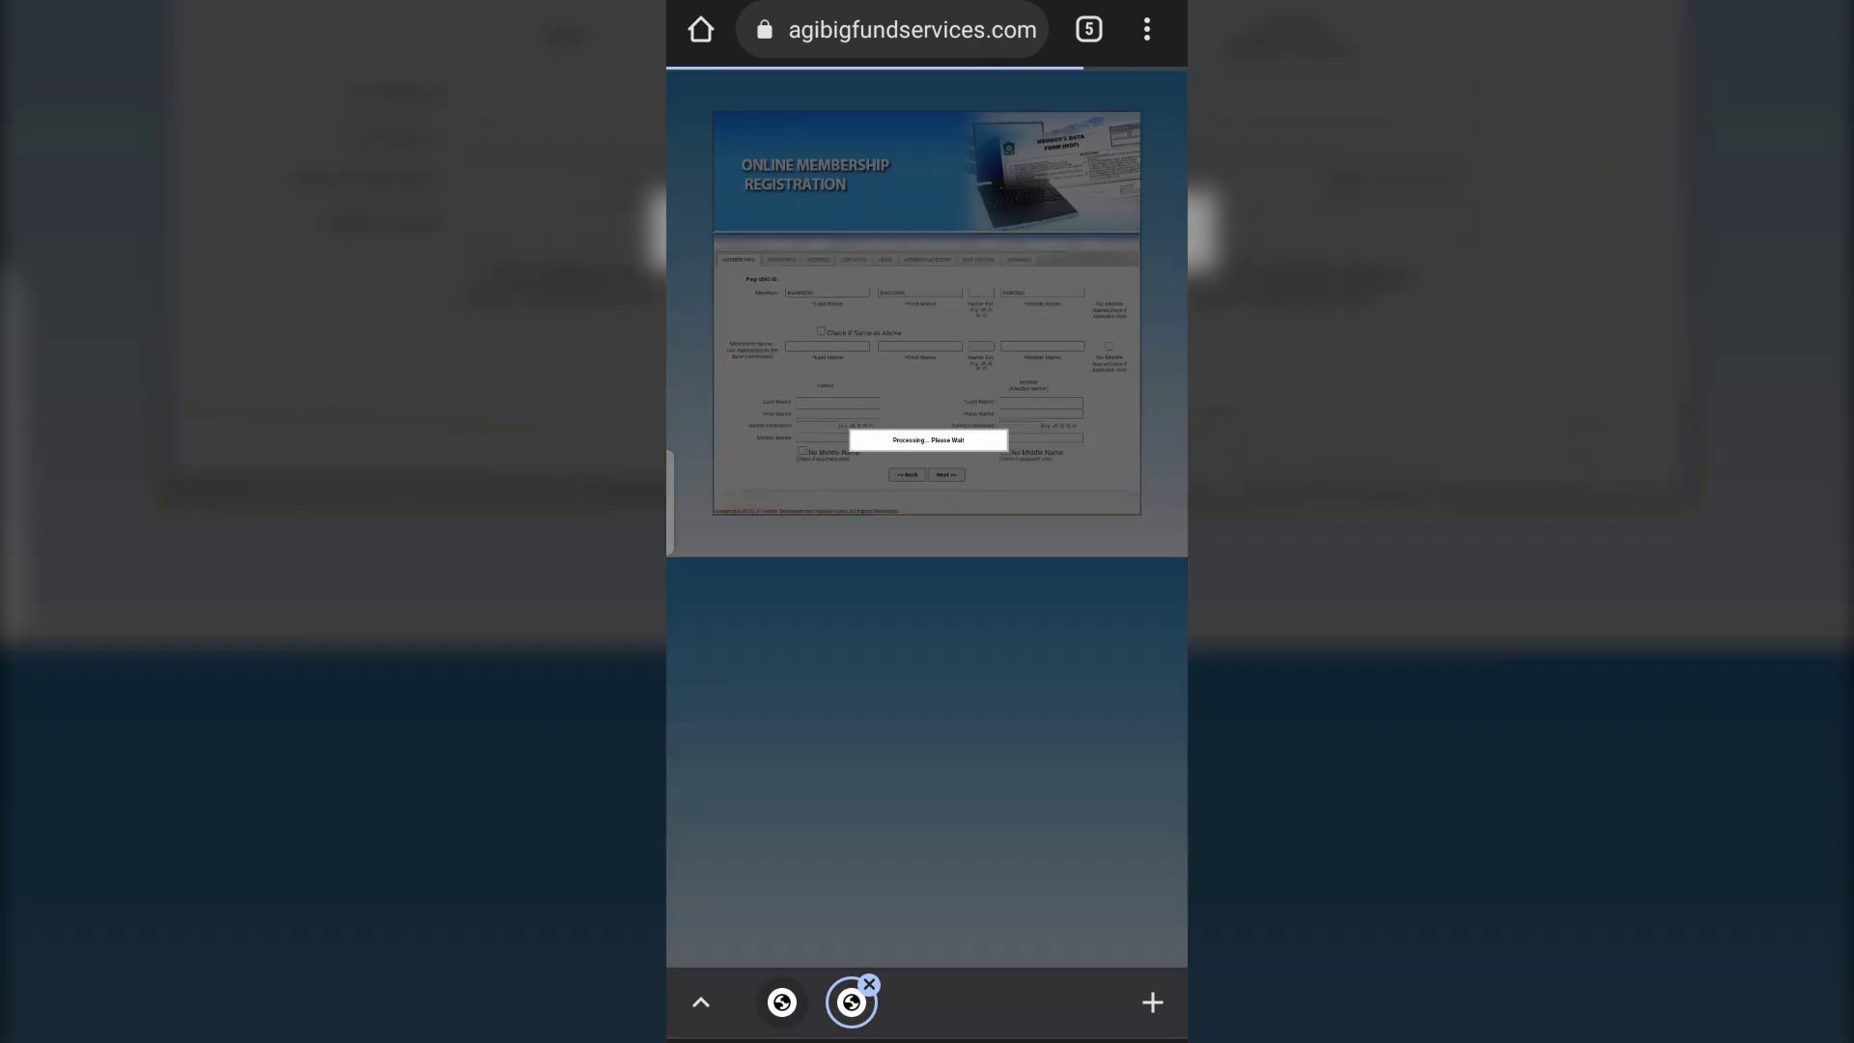
scroll(788, 222, up, 5)
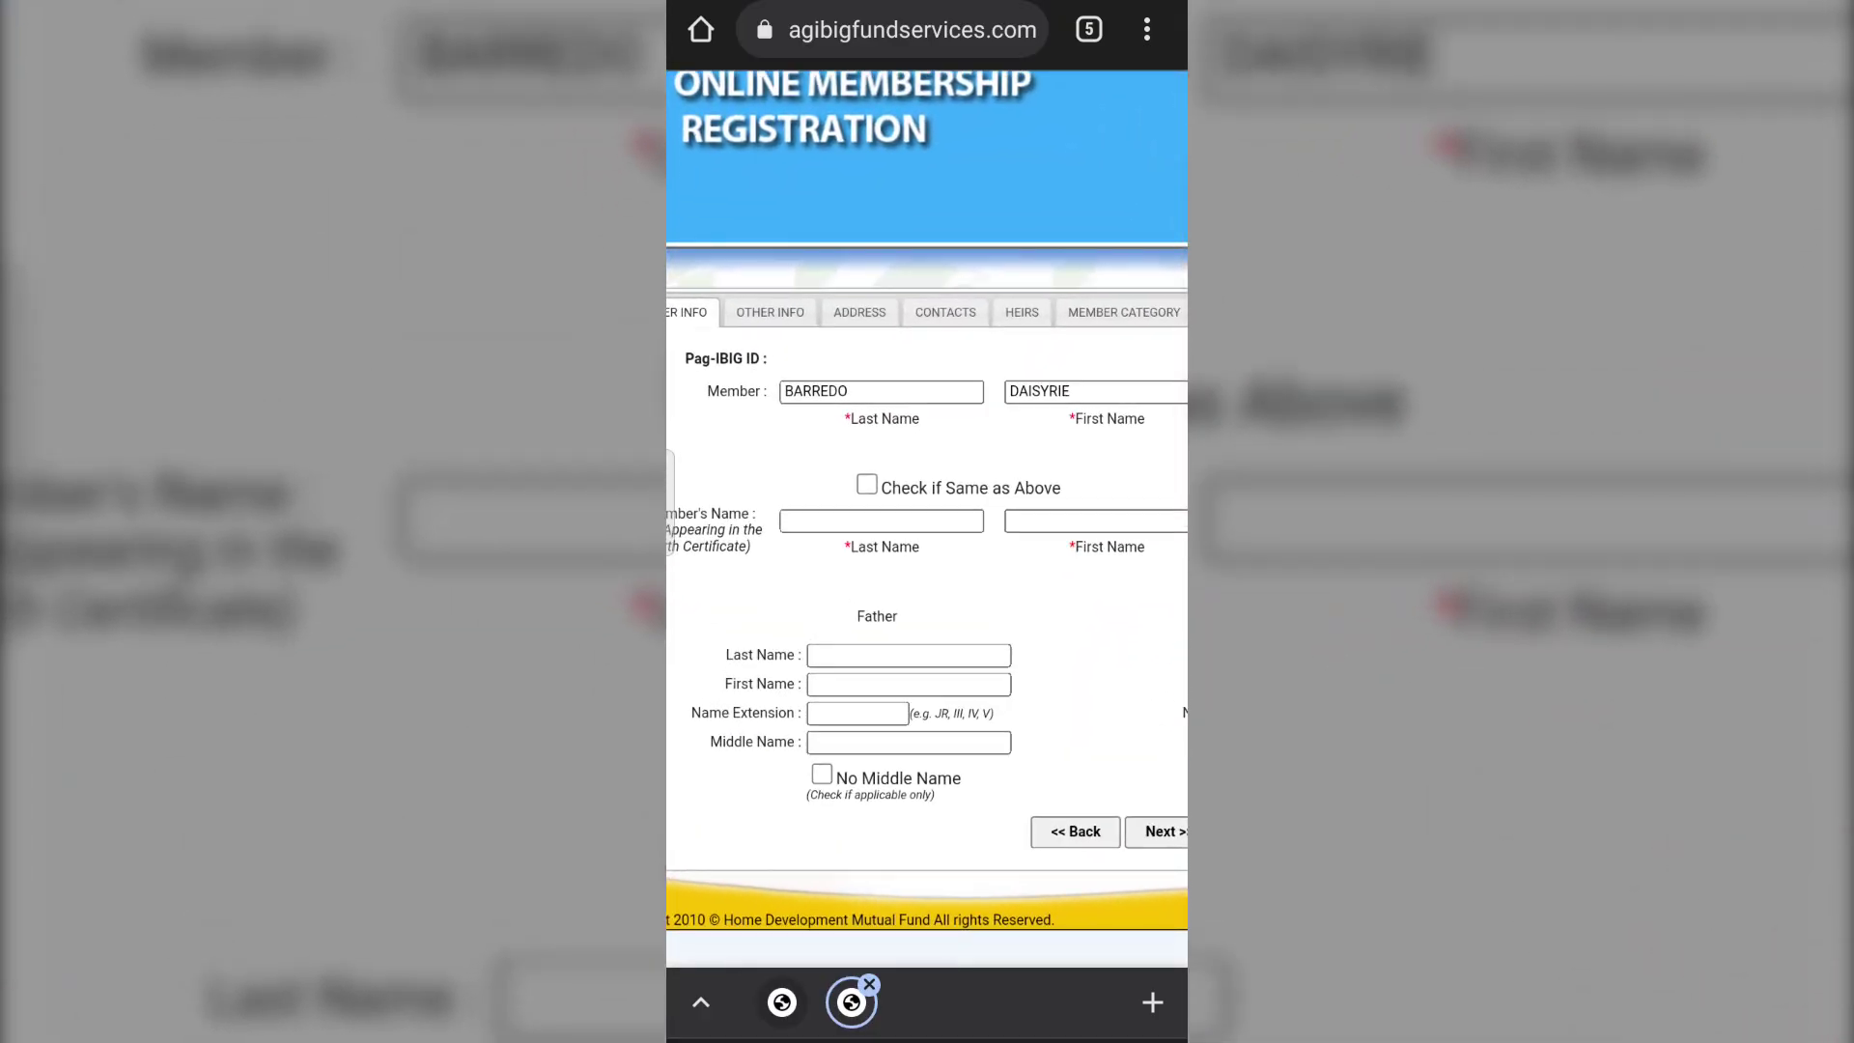
click(867, 485)
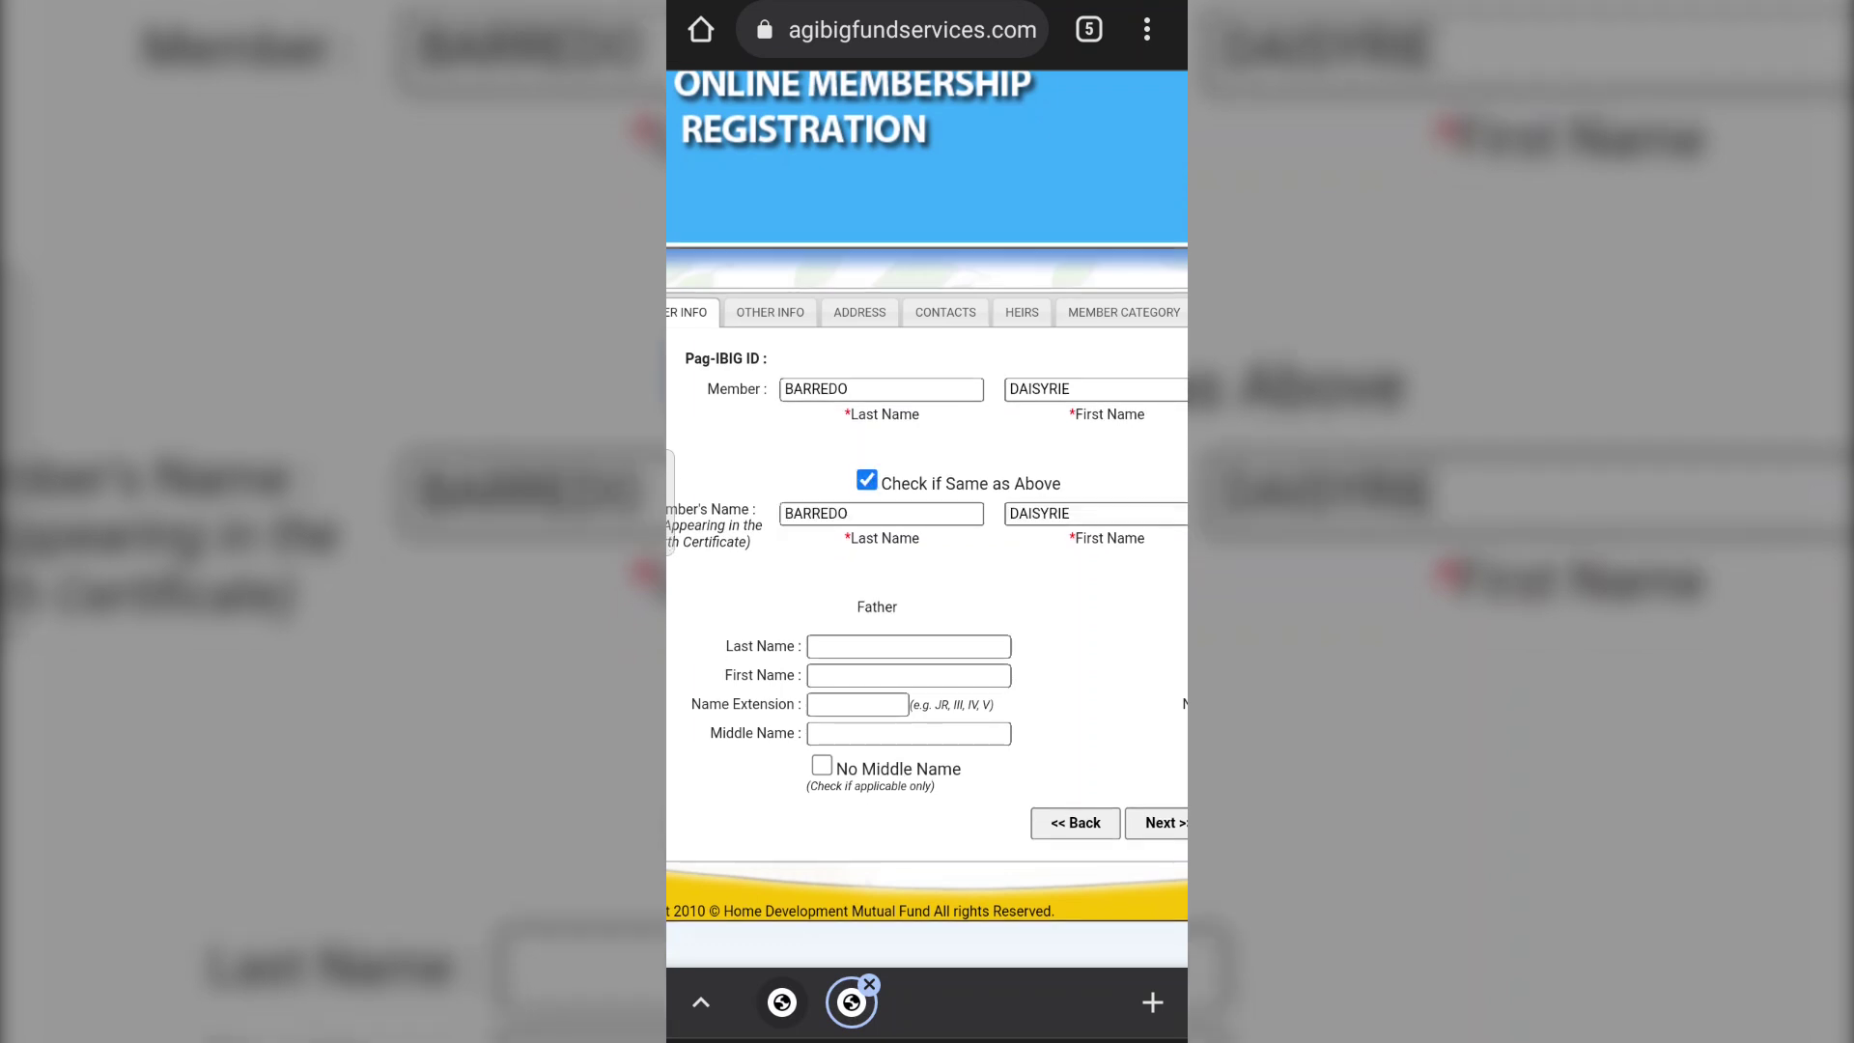
scroll(927, 579, left, 2)
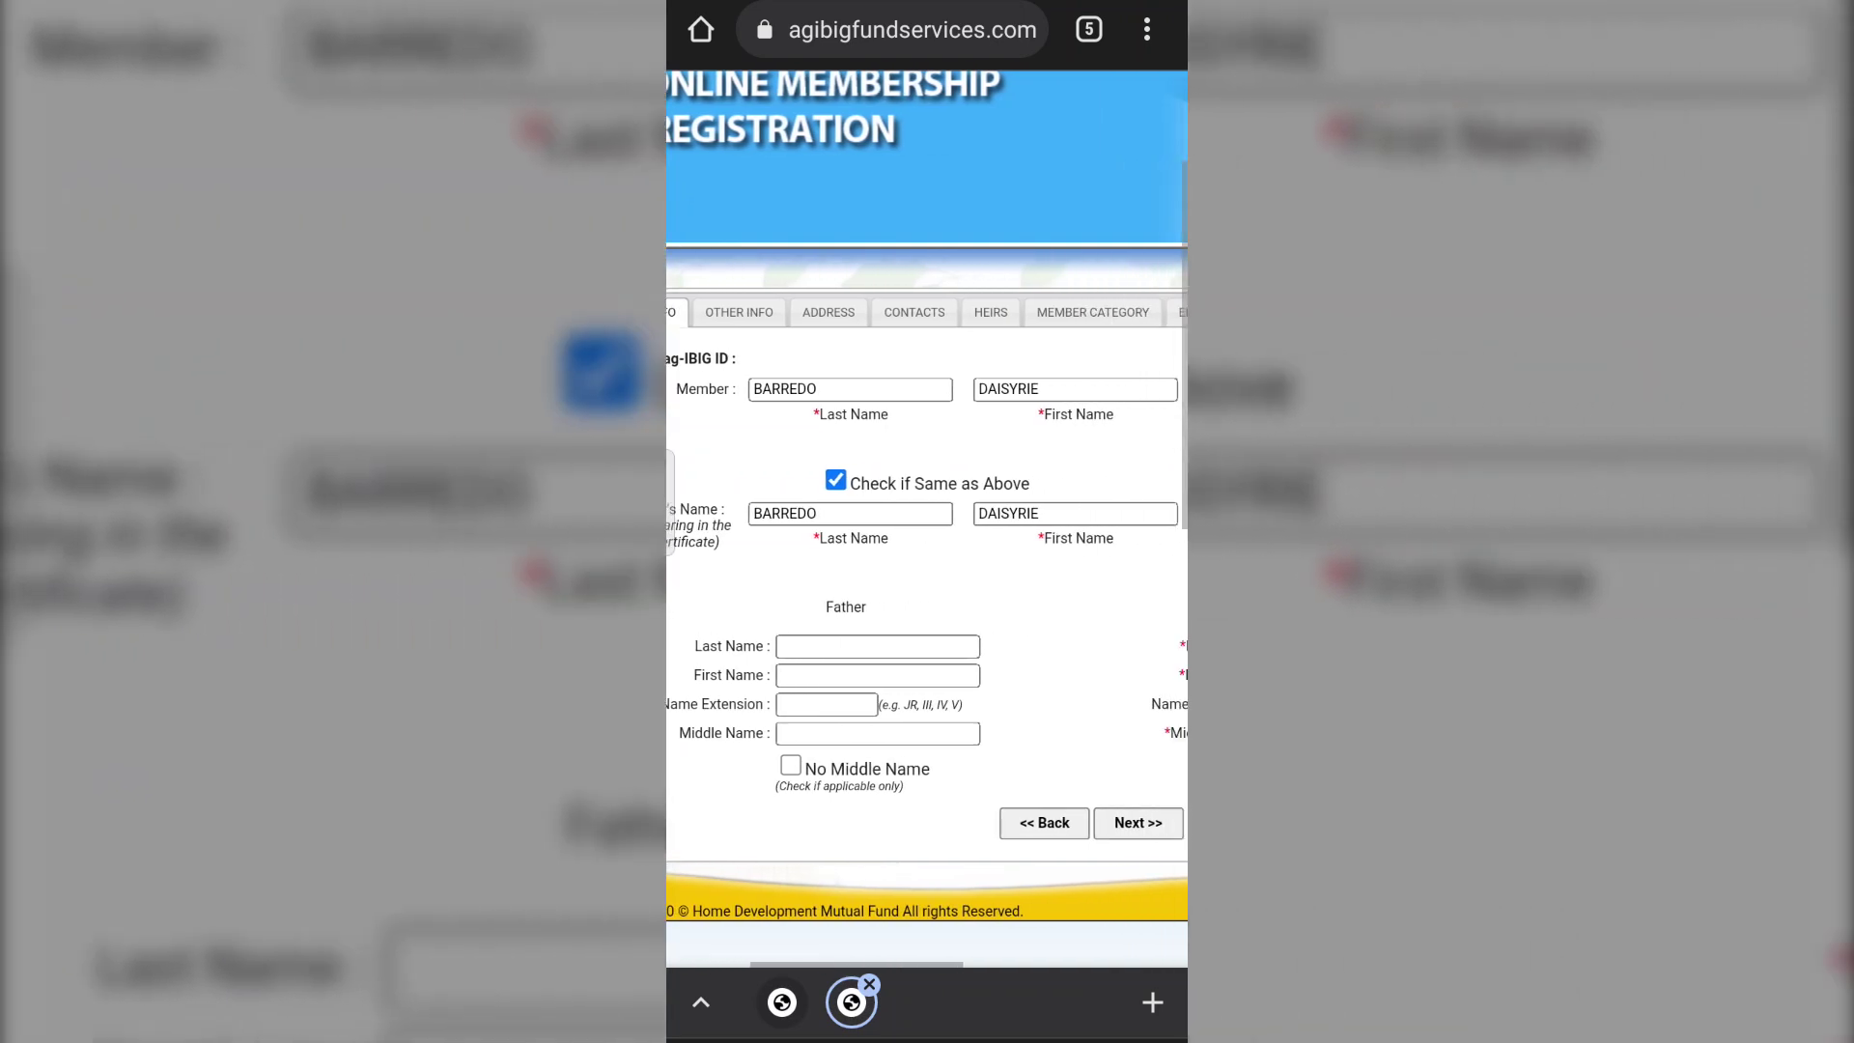
scroll(928, 579, right, 5)
click(996, 646)
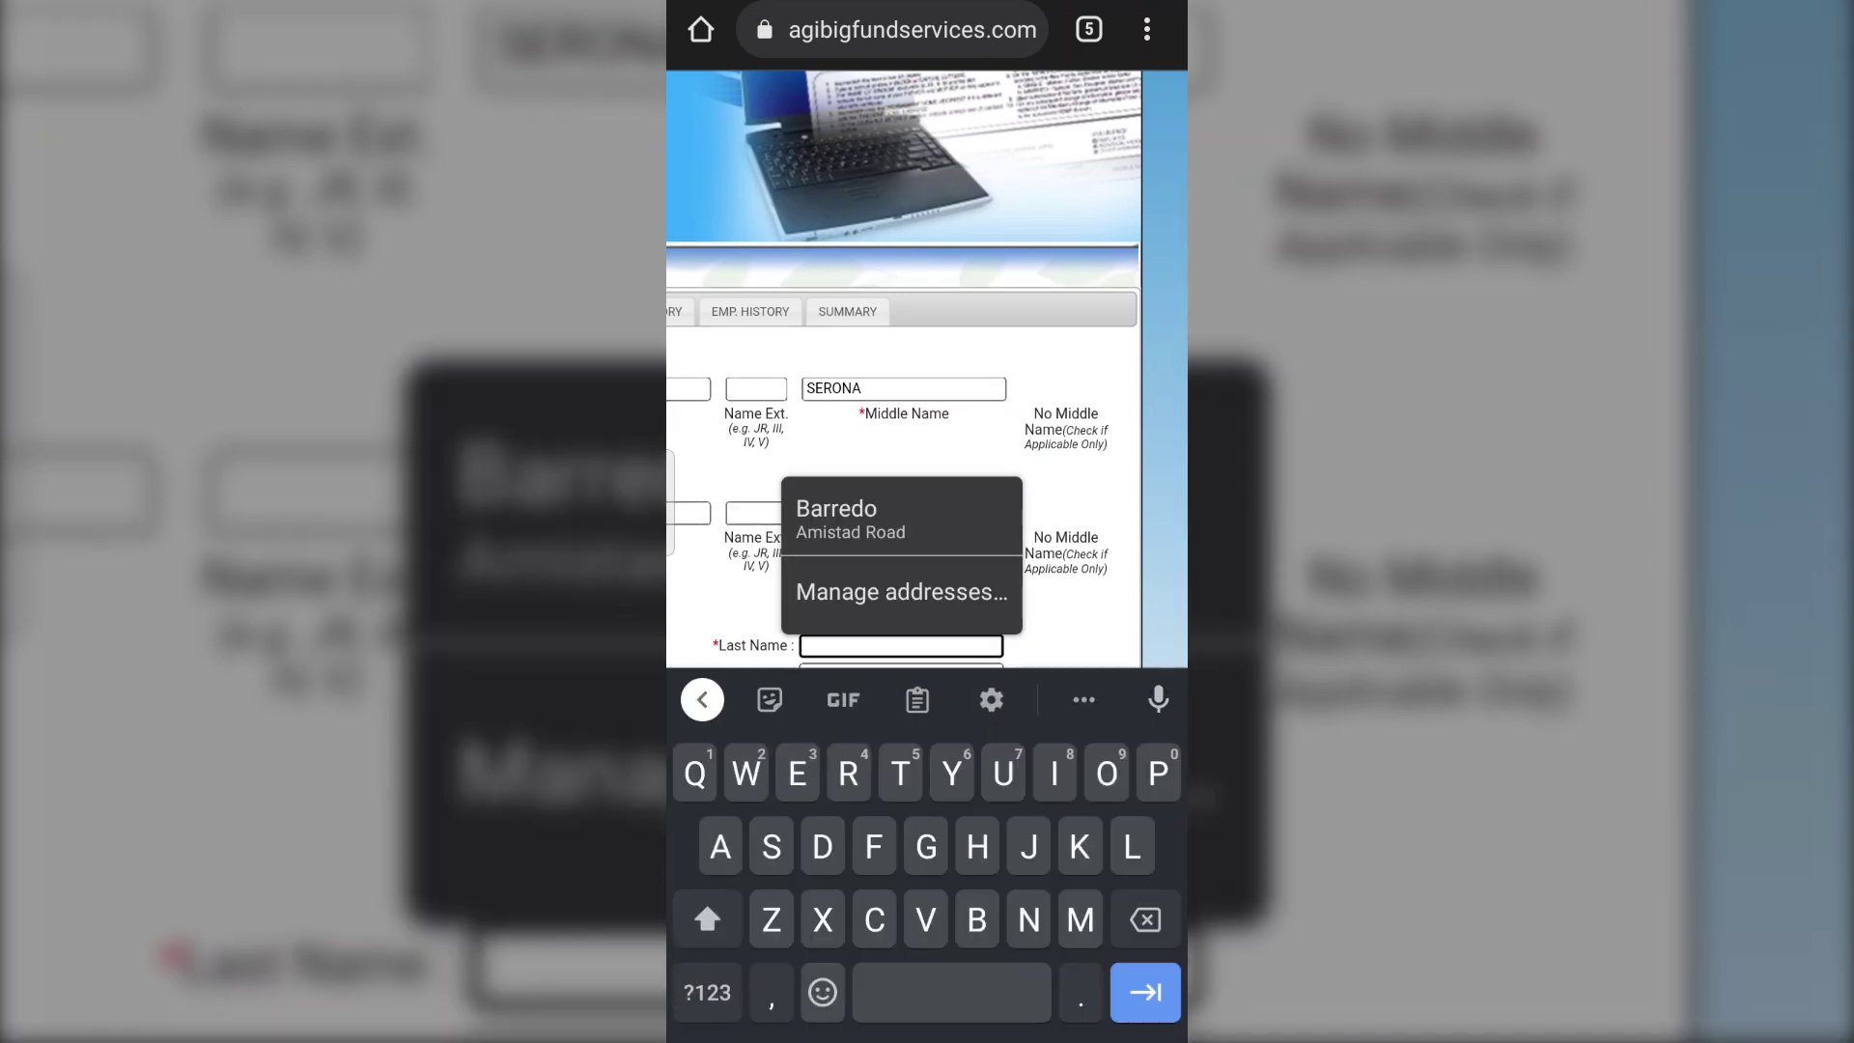
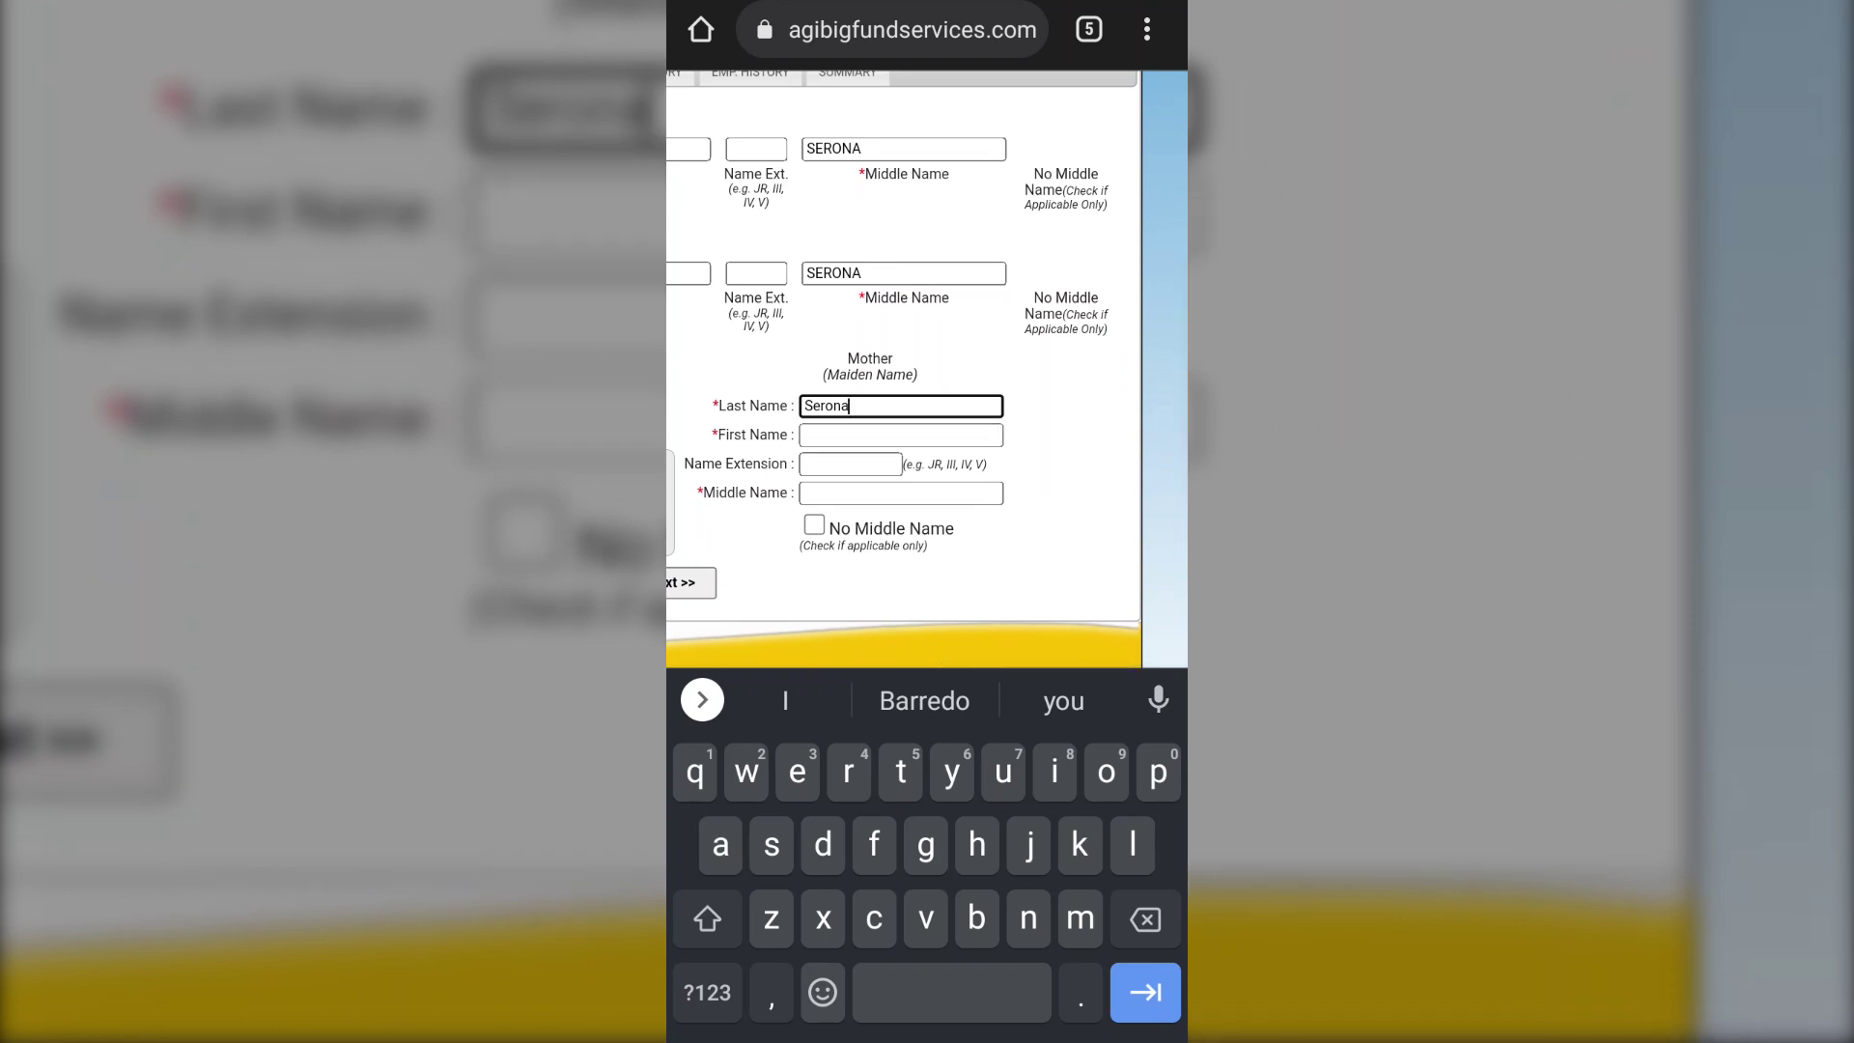
key(Tab)
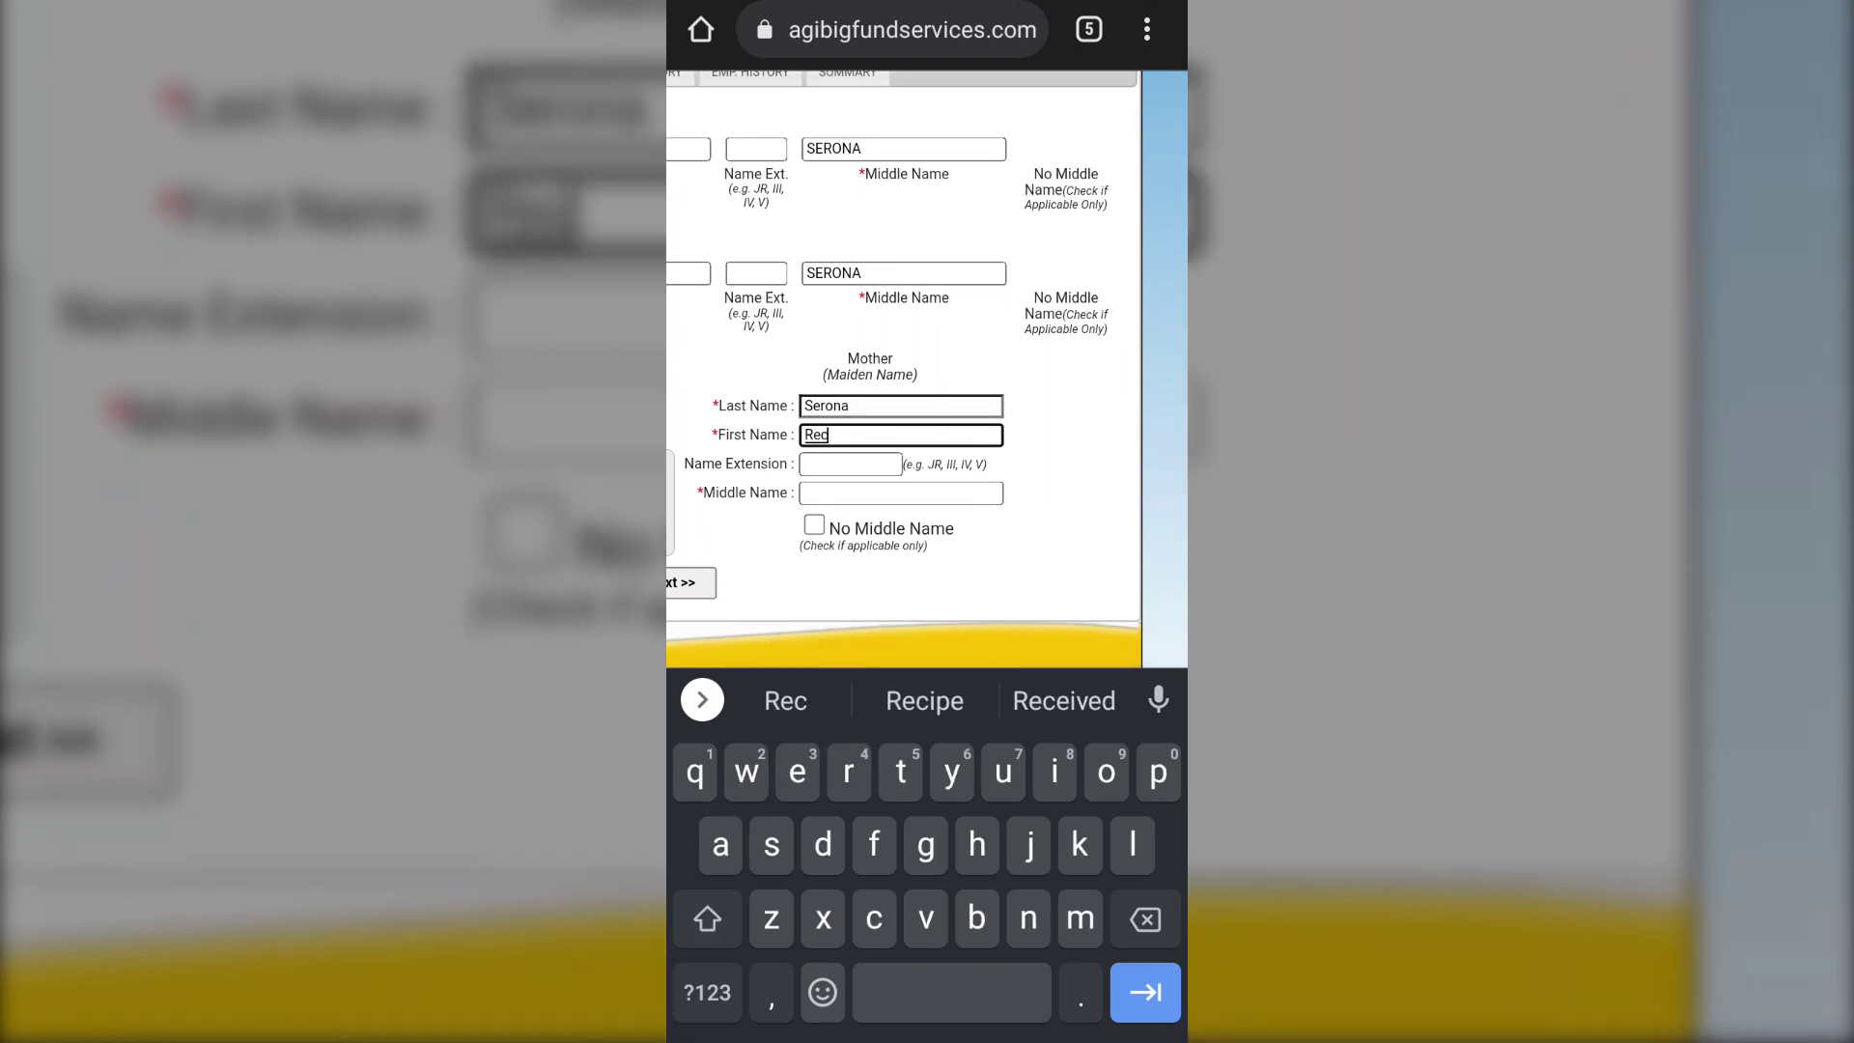
click(924, 700)
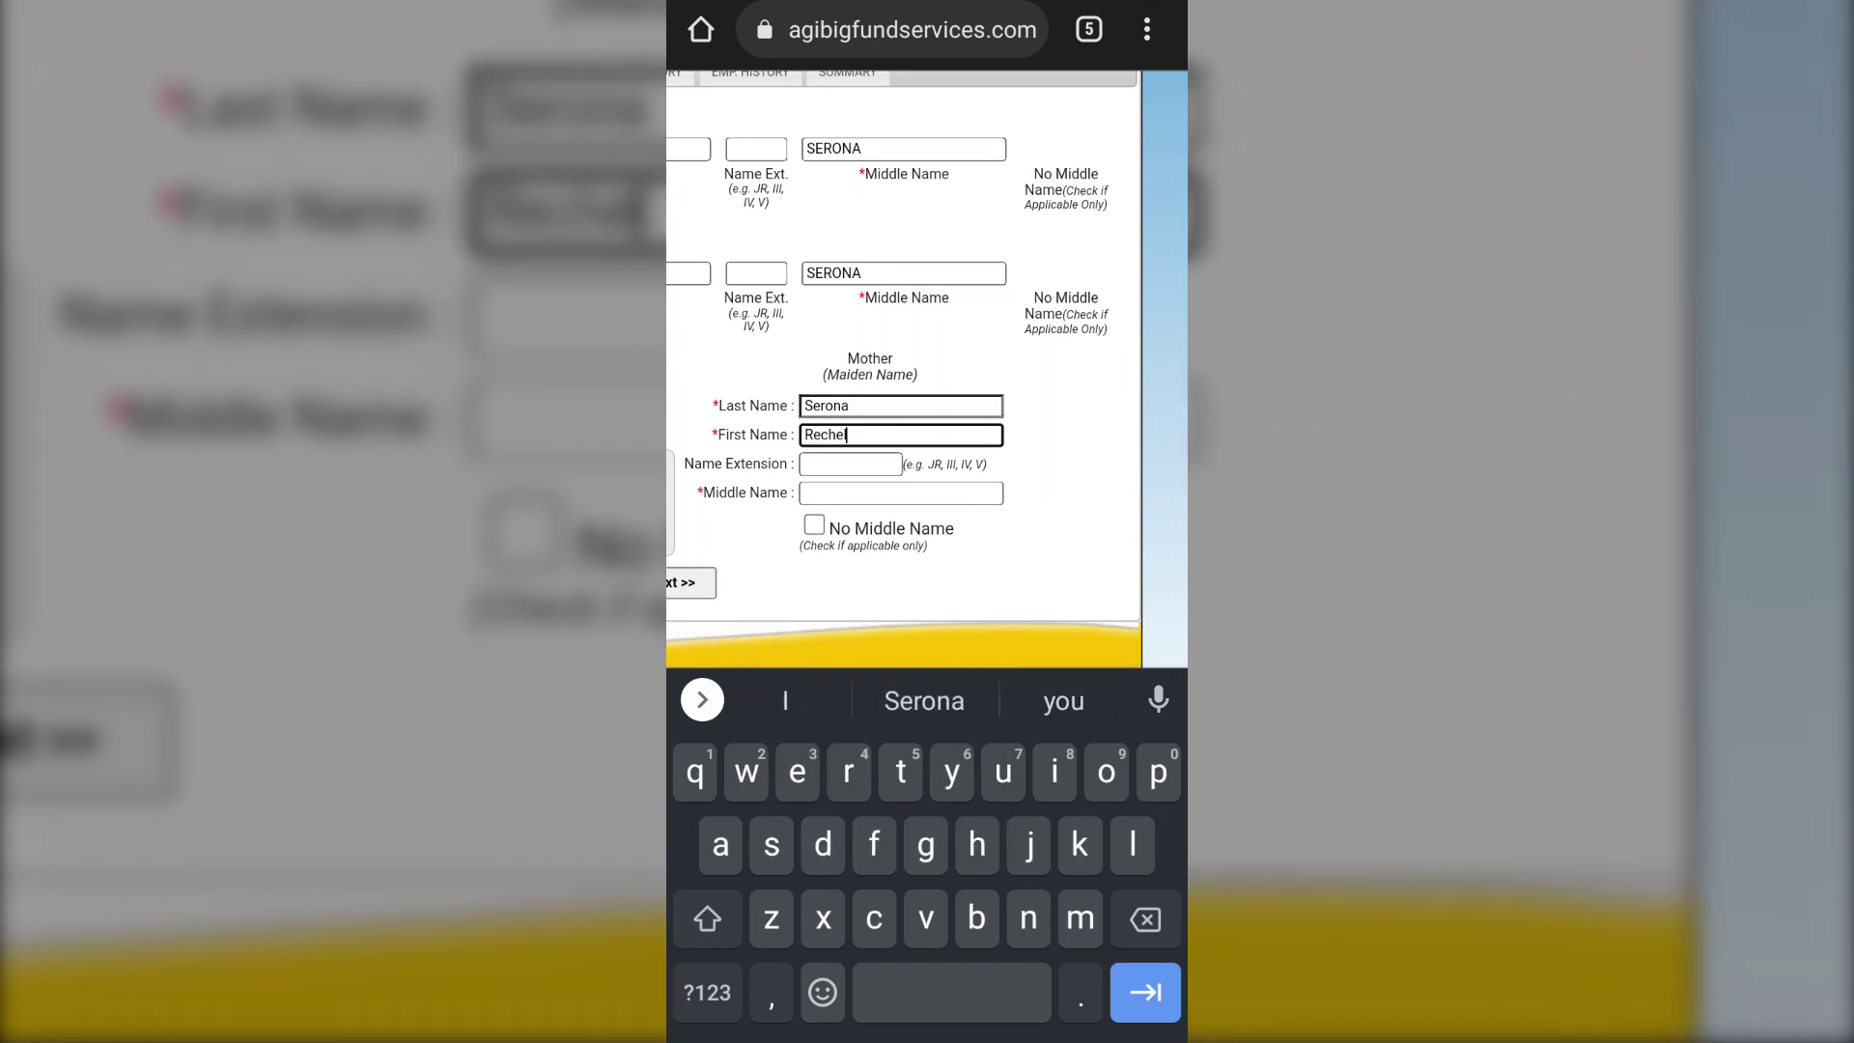
key(Tab)
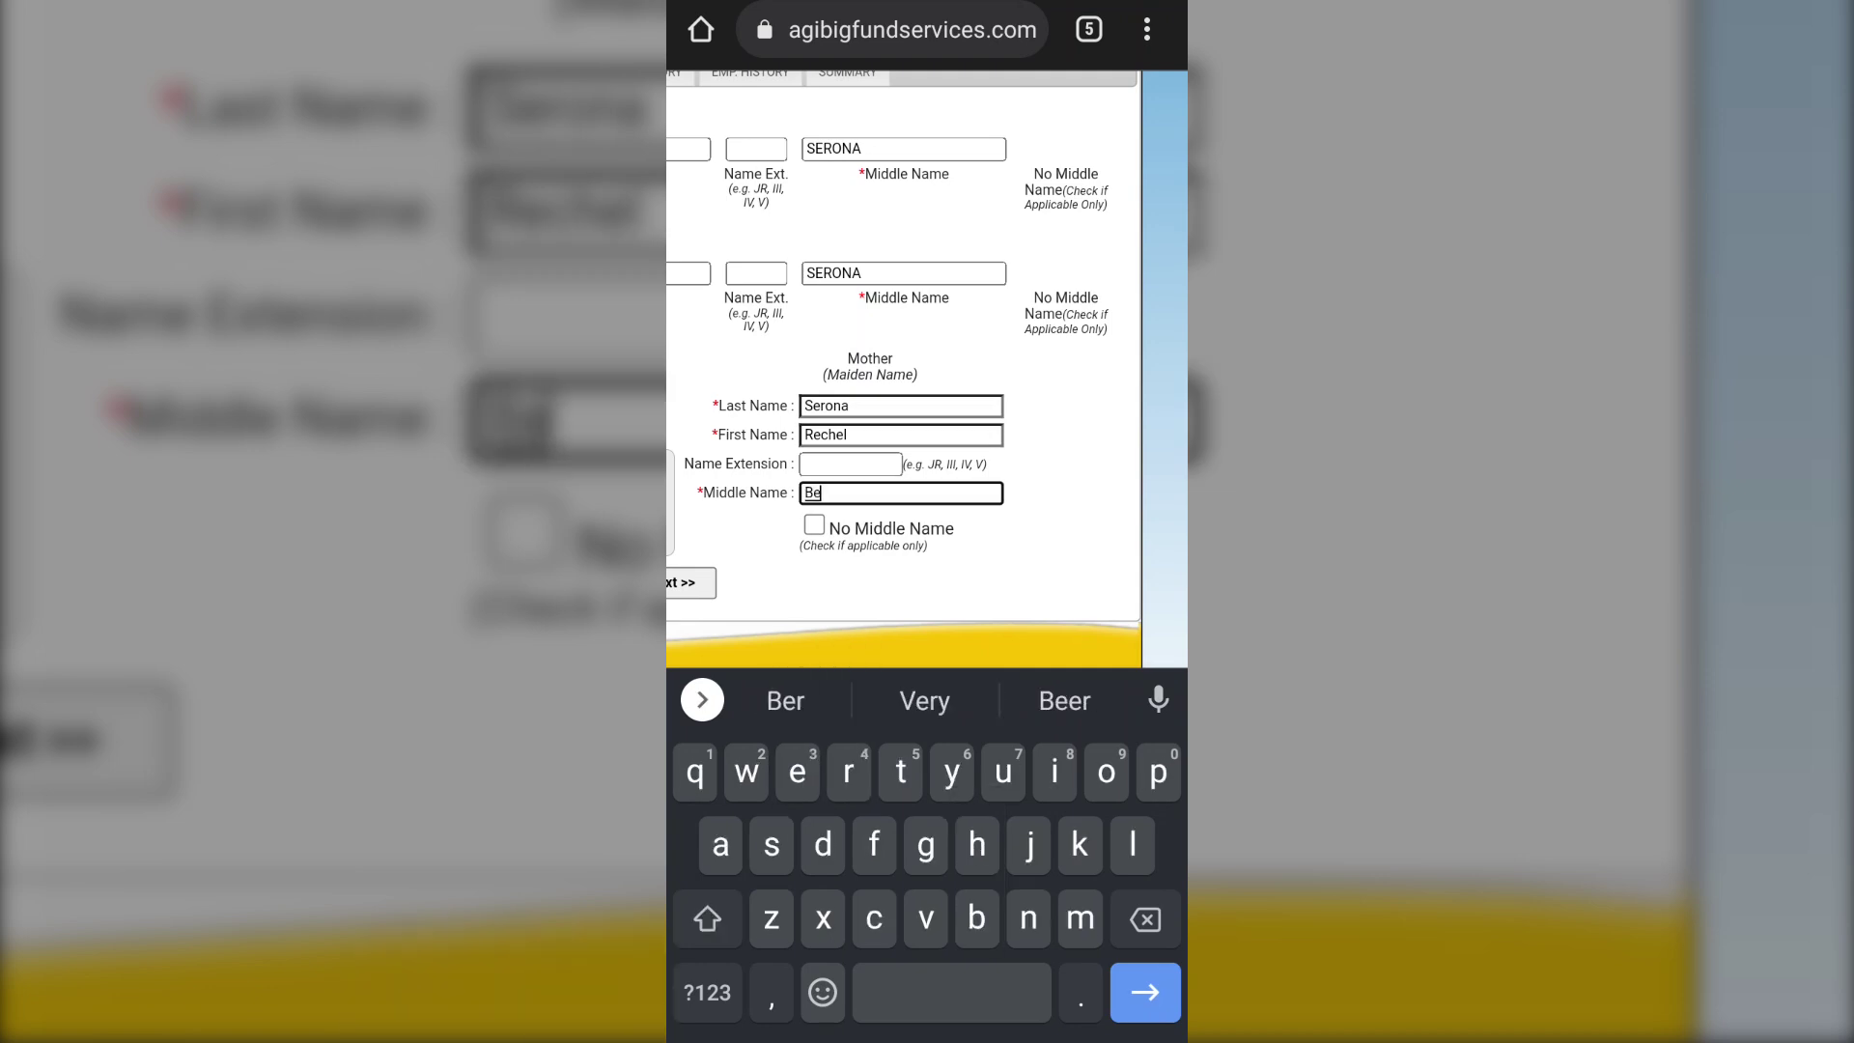
key(Escape)
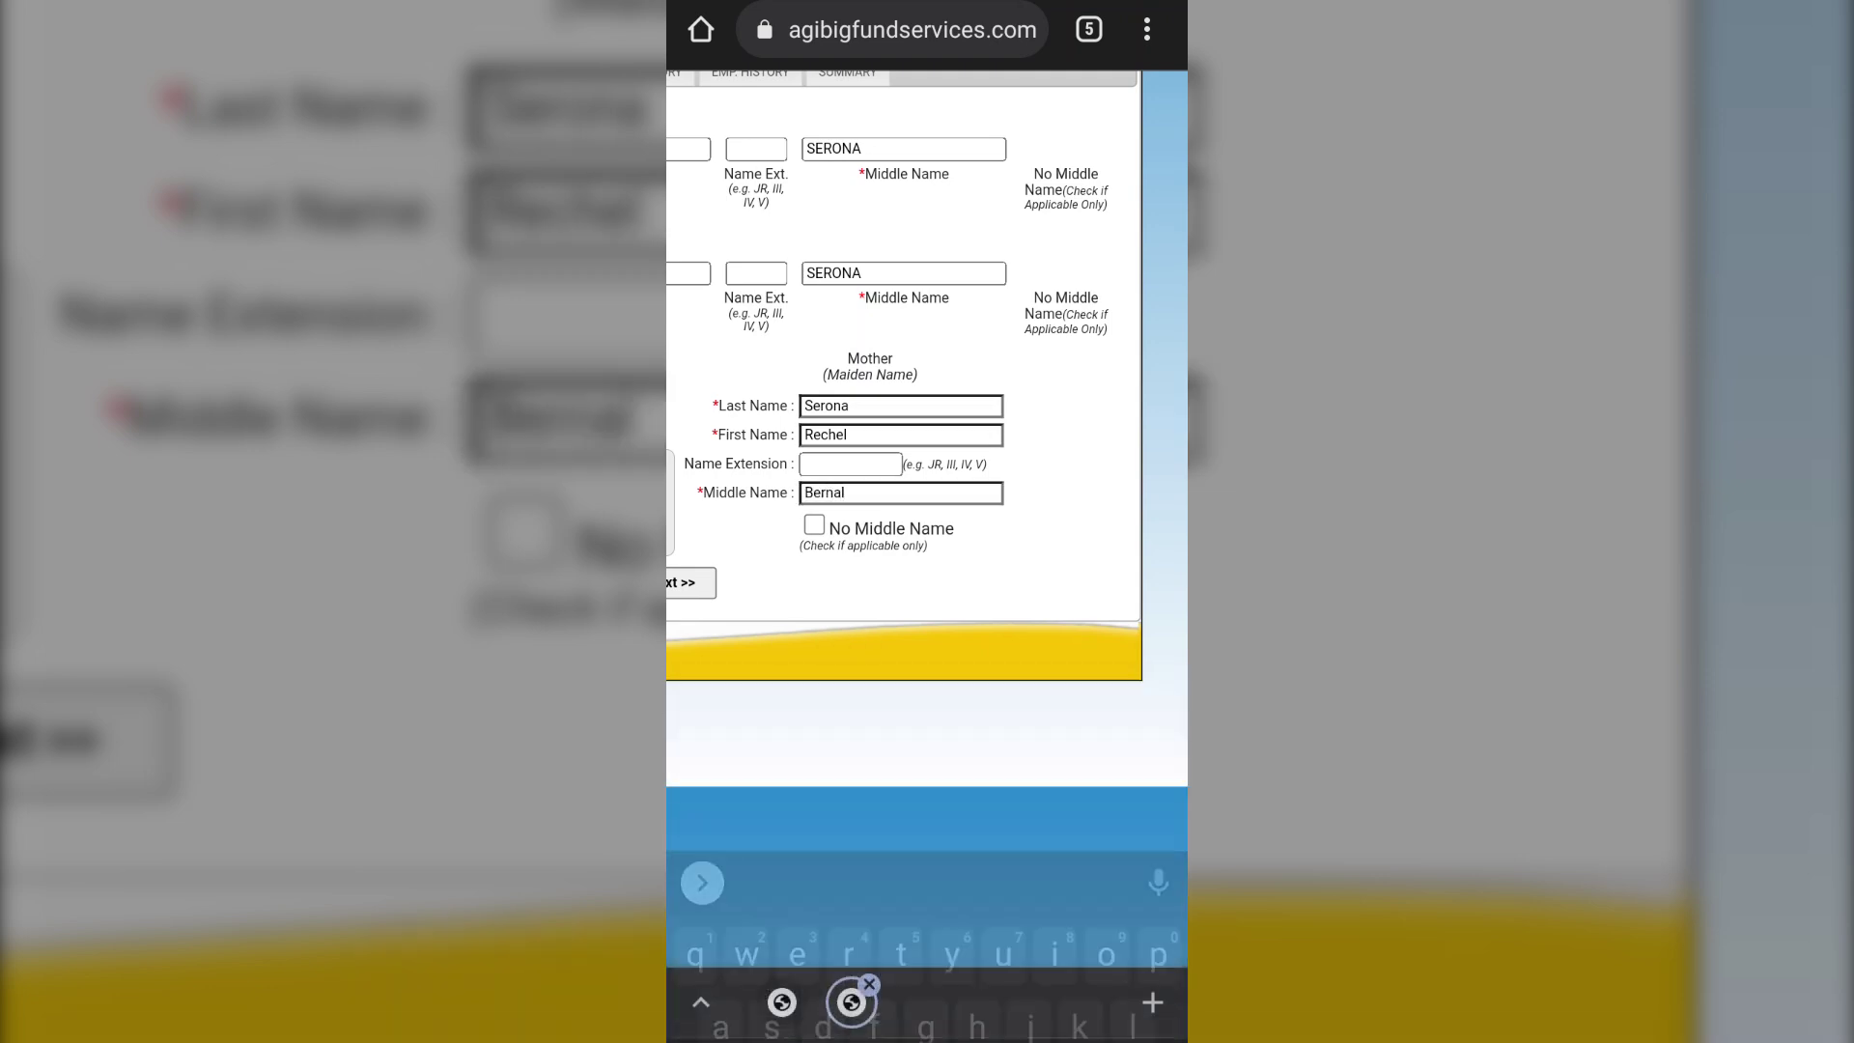
scroll(926, 435, left, 5)
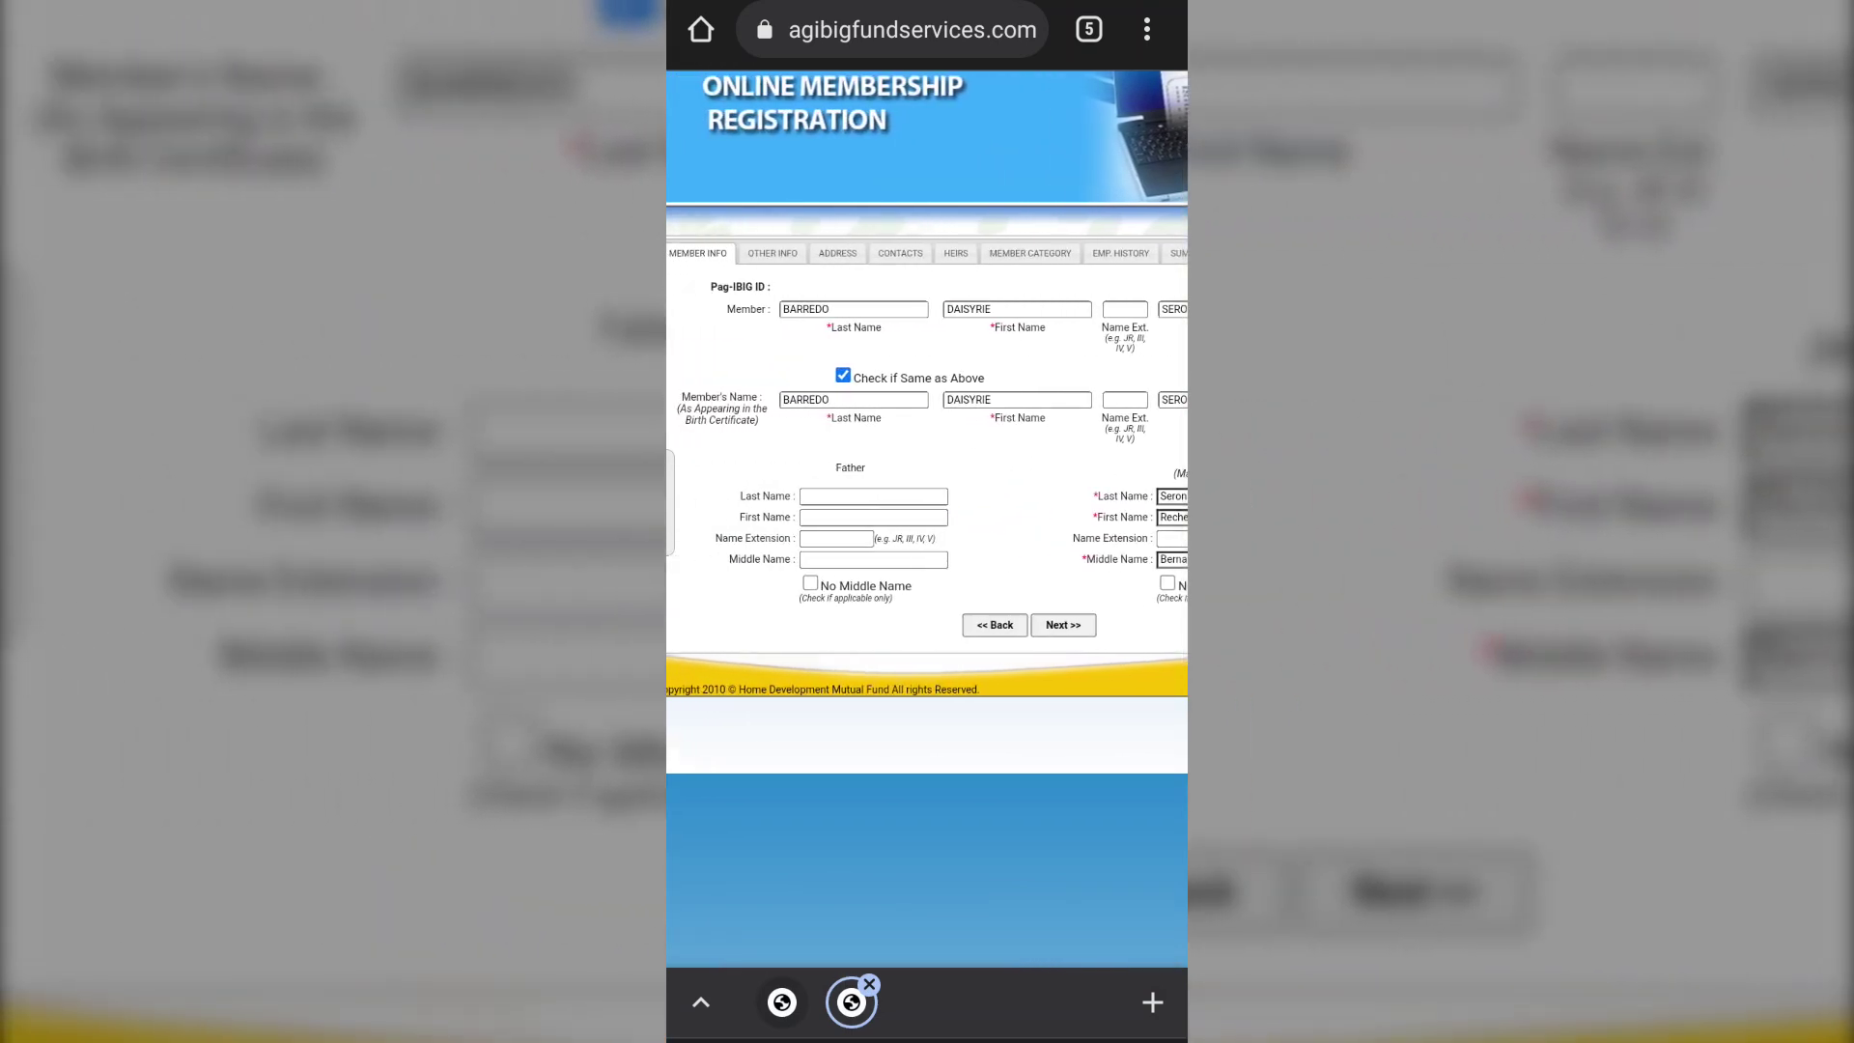
scroll(928, 435, up, 1)
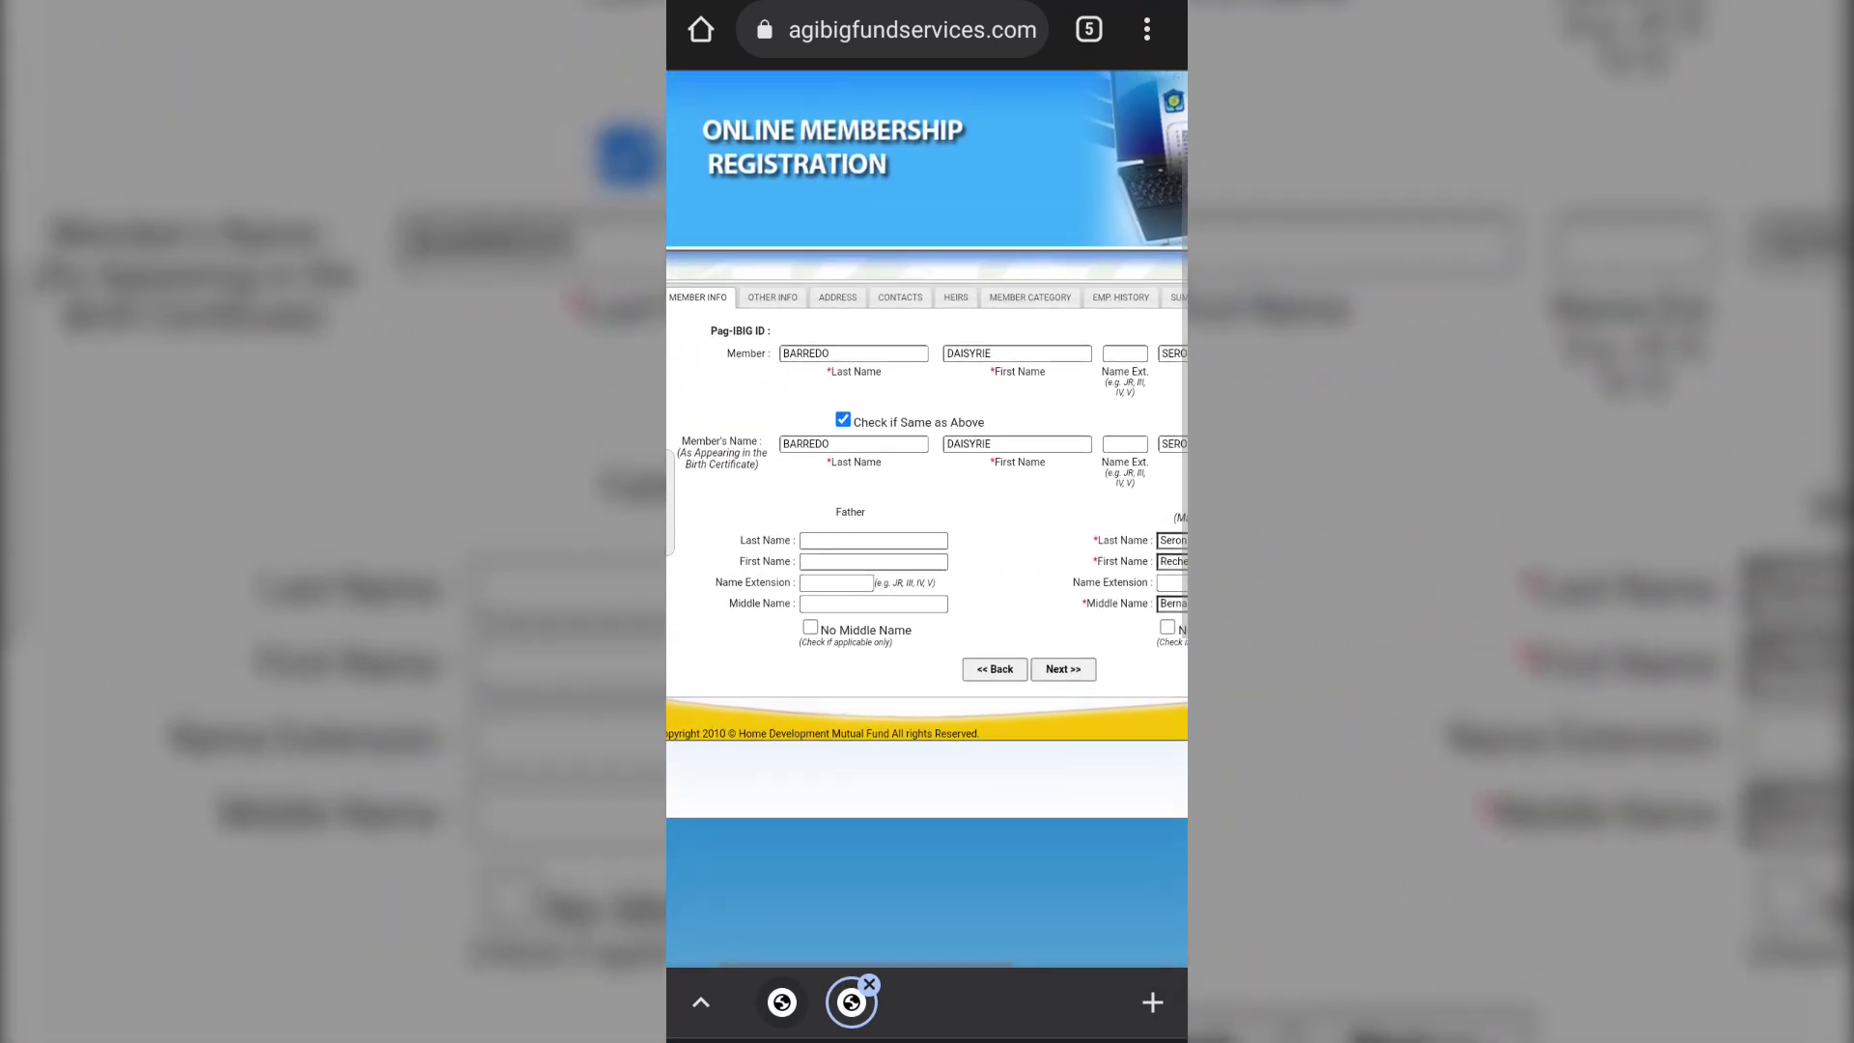
scroll(928, 507, right, 2)
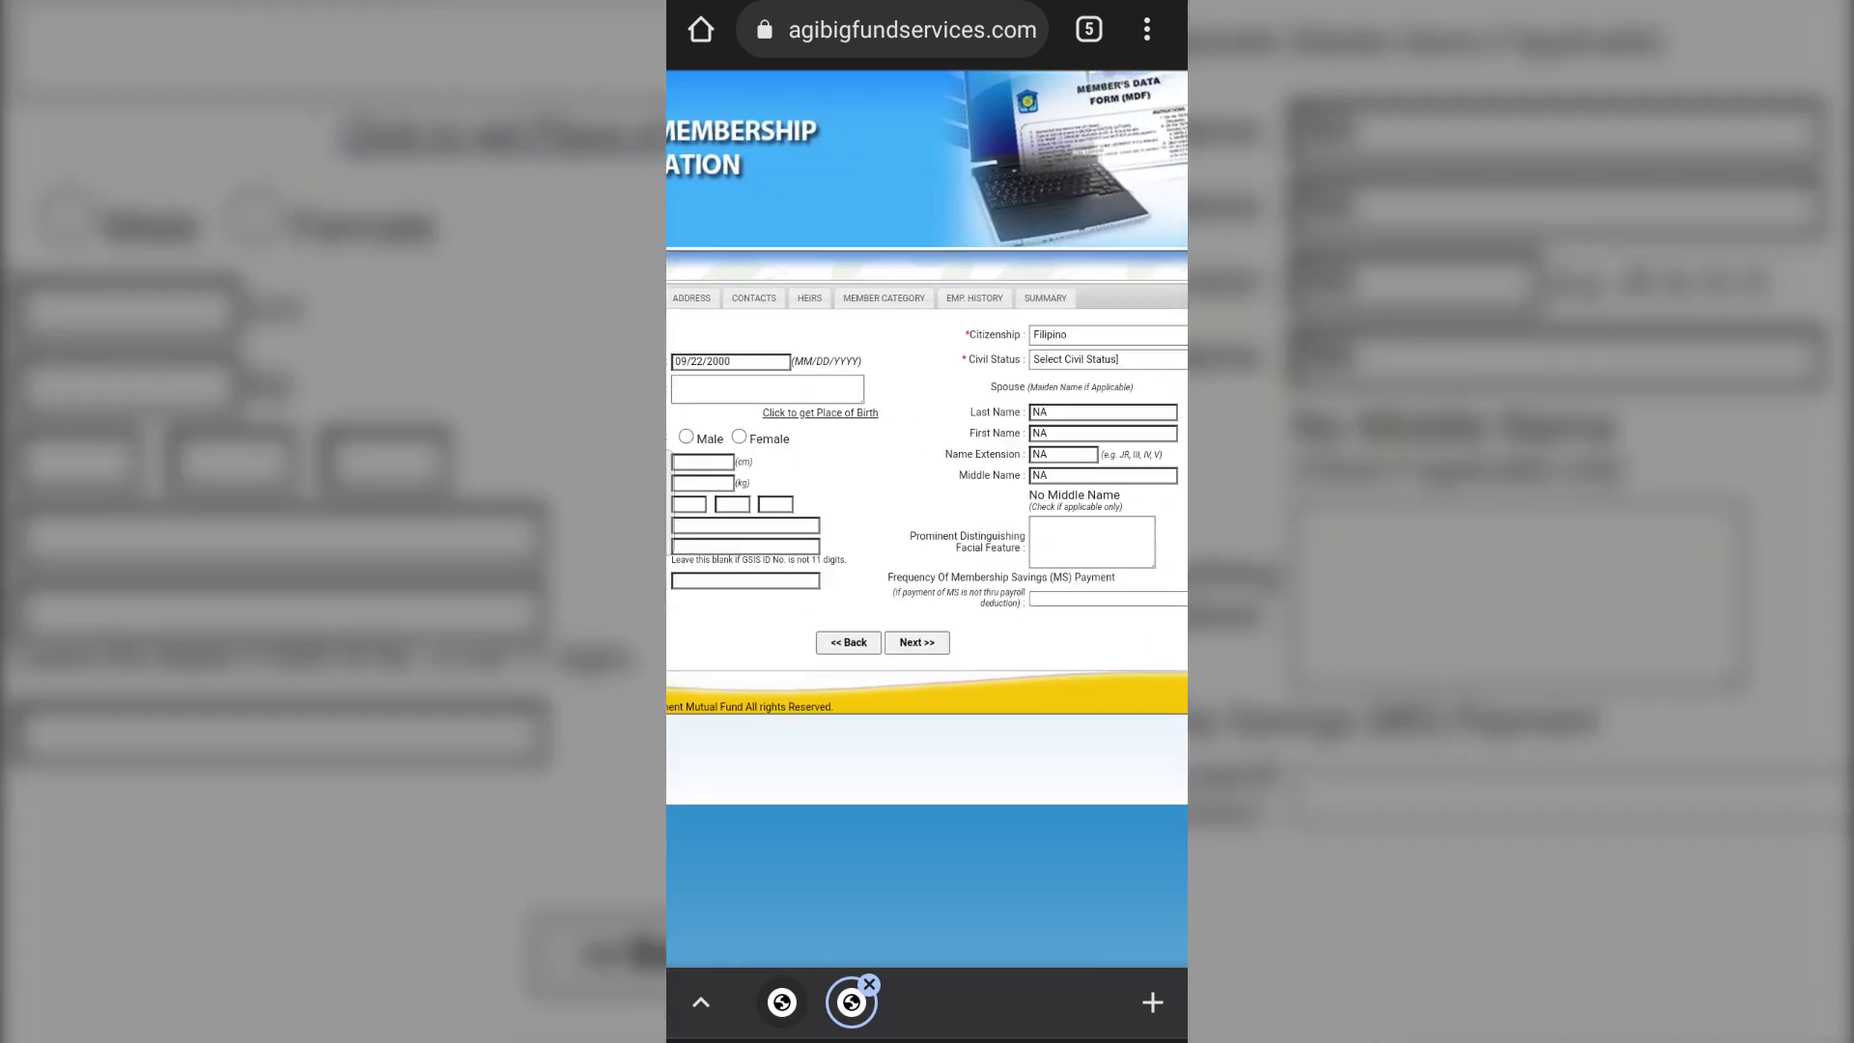
scroll(927, 435, down, 2)
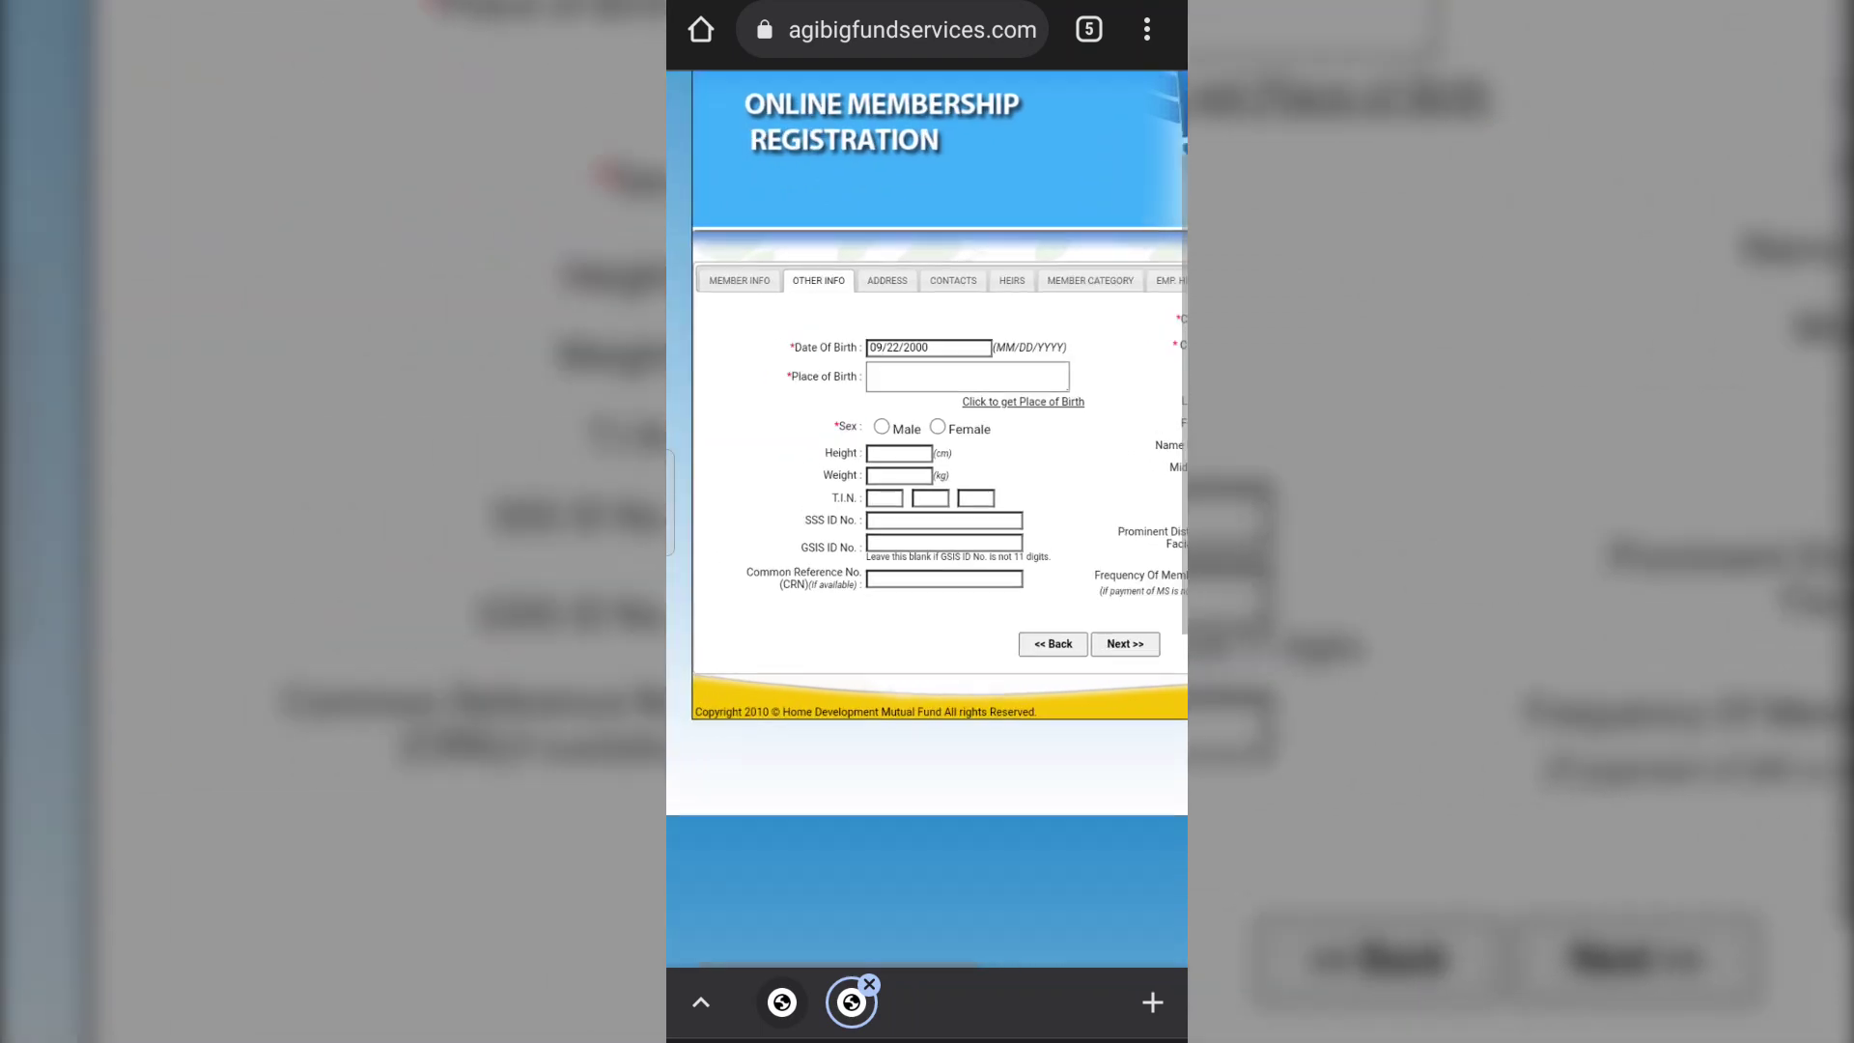
scroll(927, 363, up, 3)
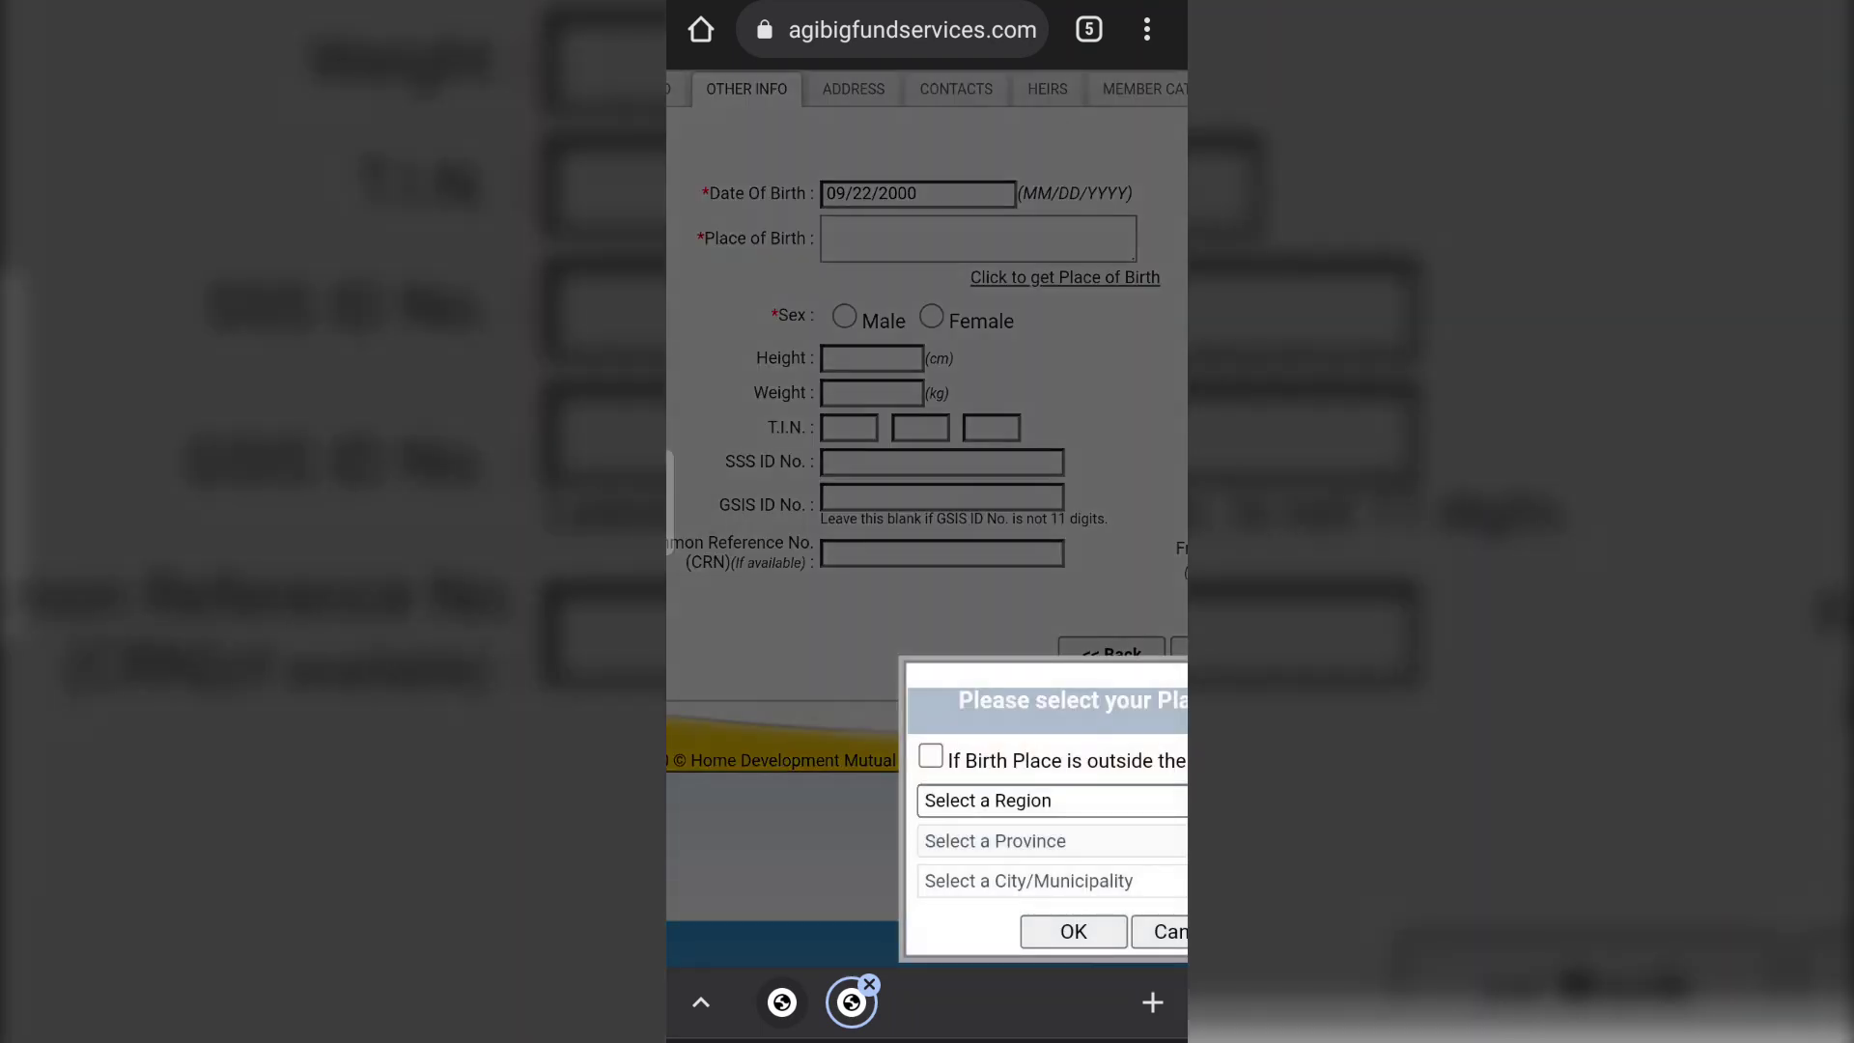
scroll(927, 581, down, 2)
scroll(927, 580, right, 2)
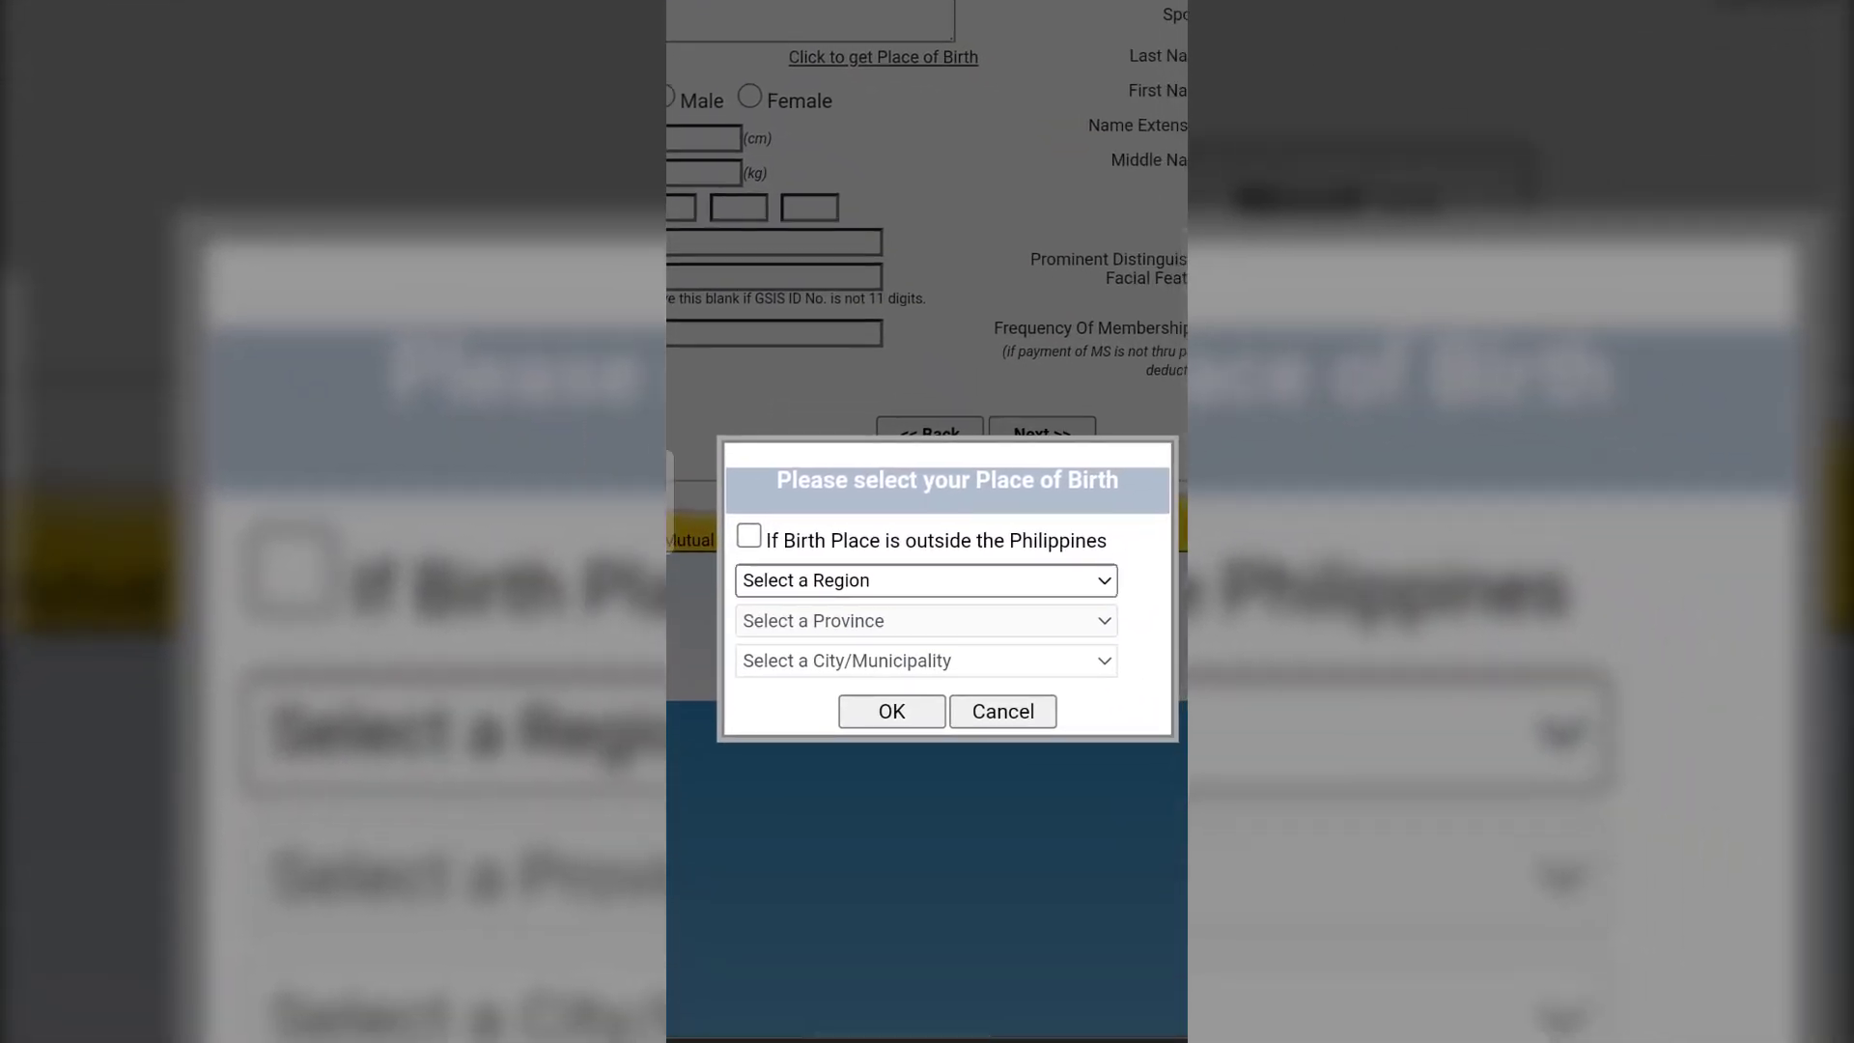
Set the place of birth to Eastern Visayas, Leyte, Tacloban City
click(925, 579)
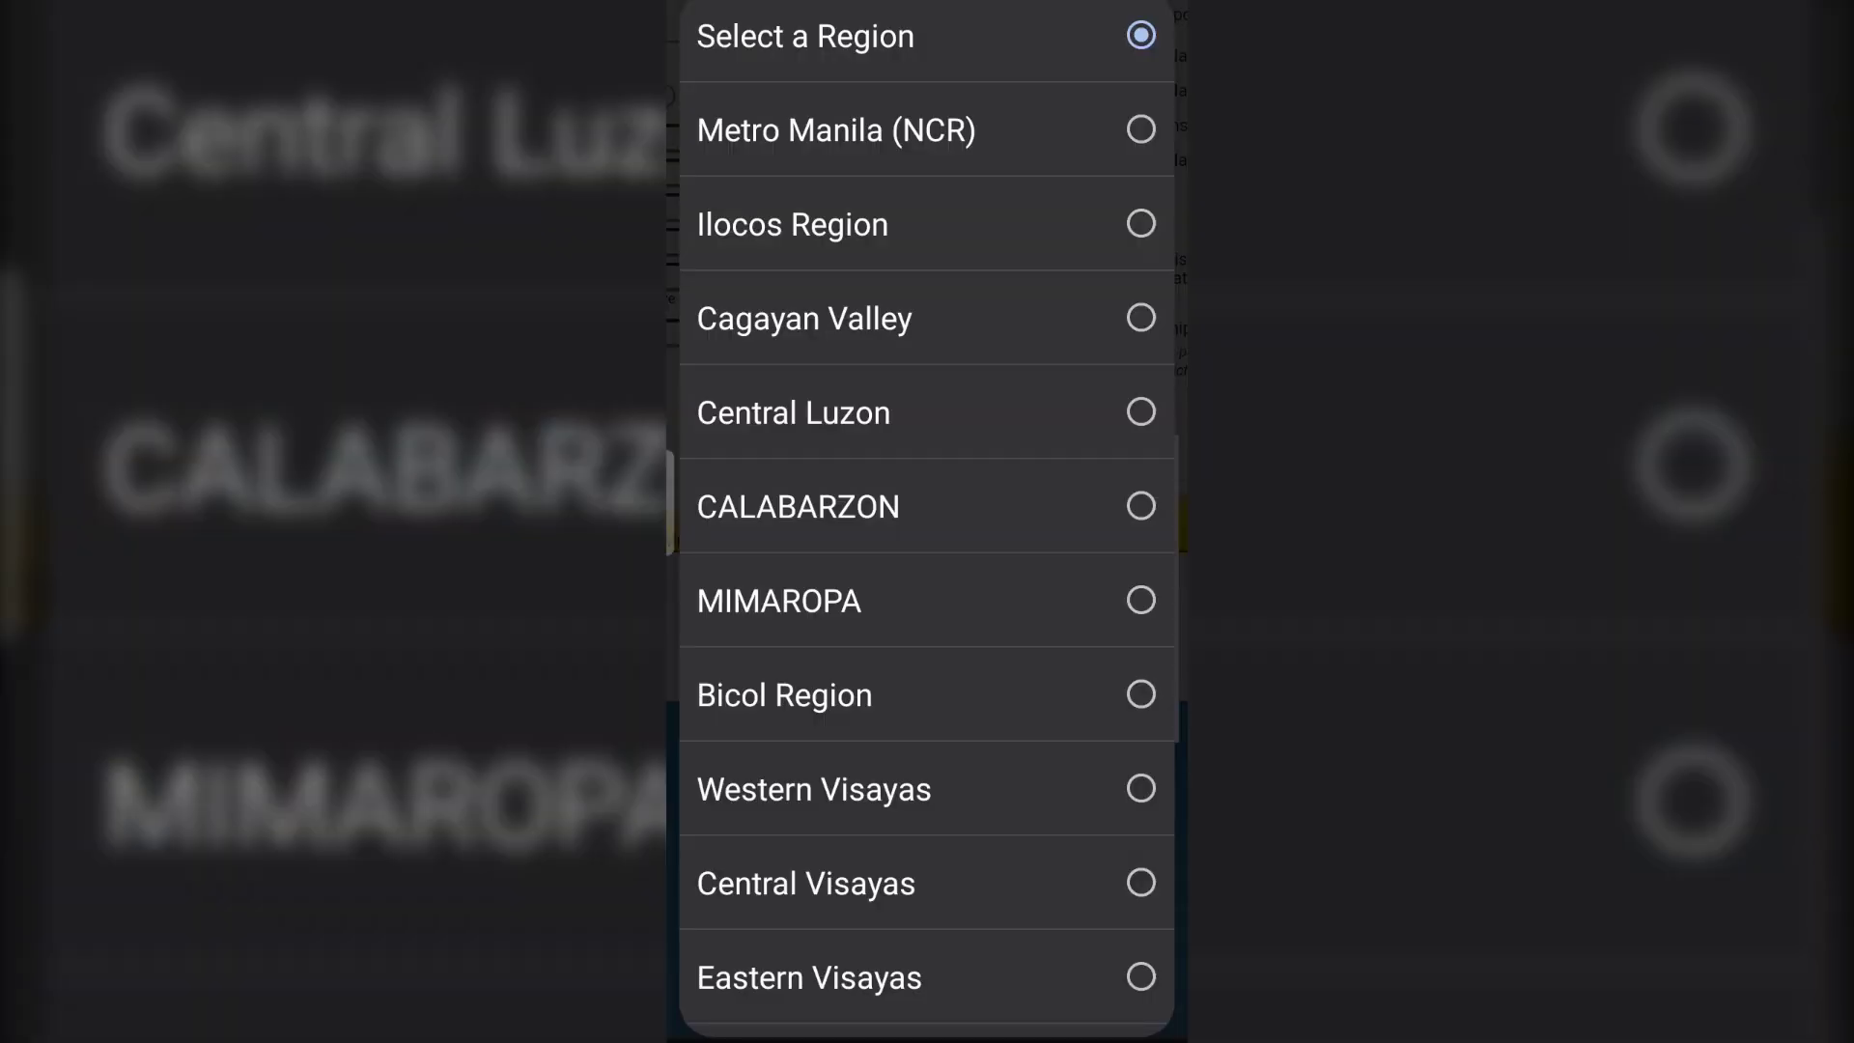
scroll(928, 523, down, 2)
click(812, 765)
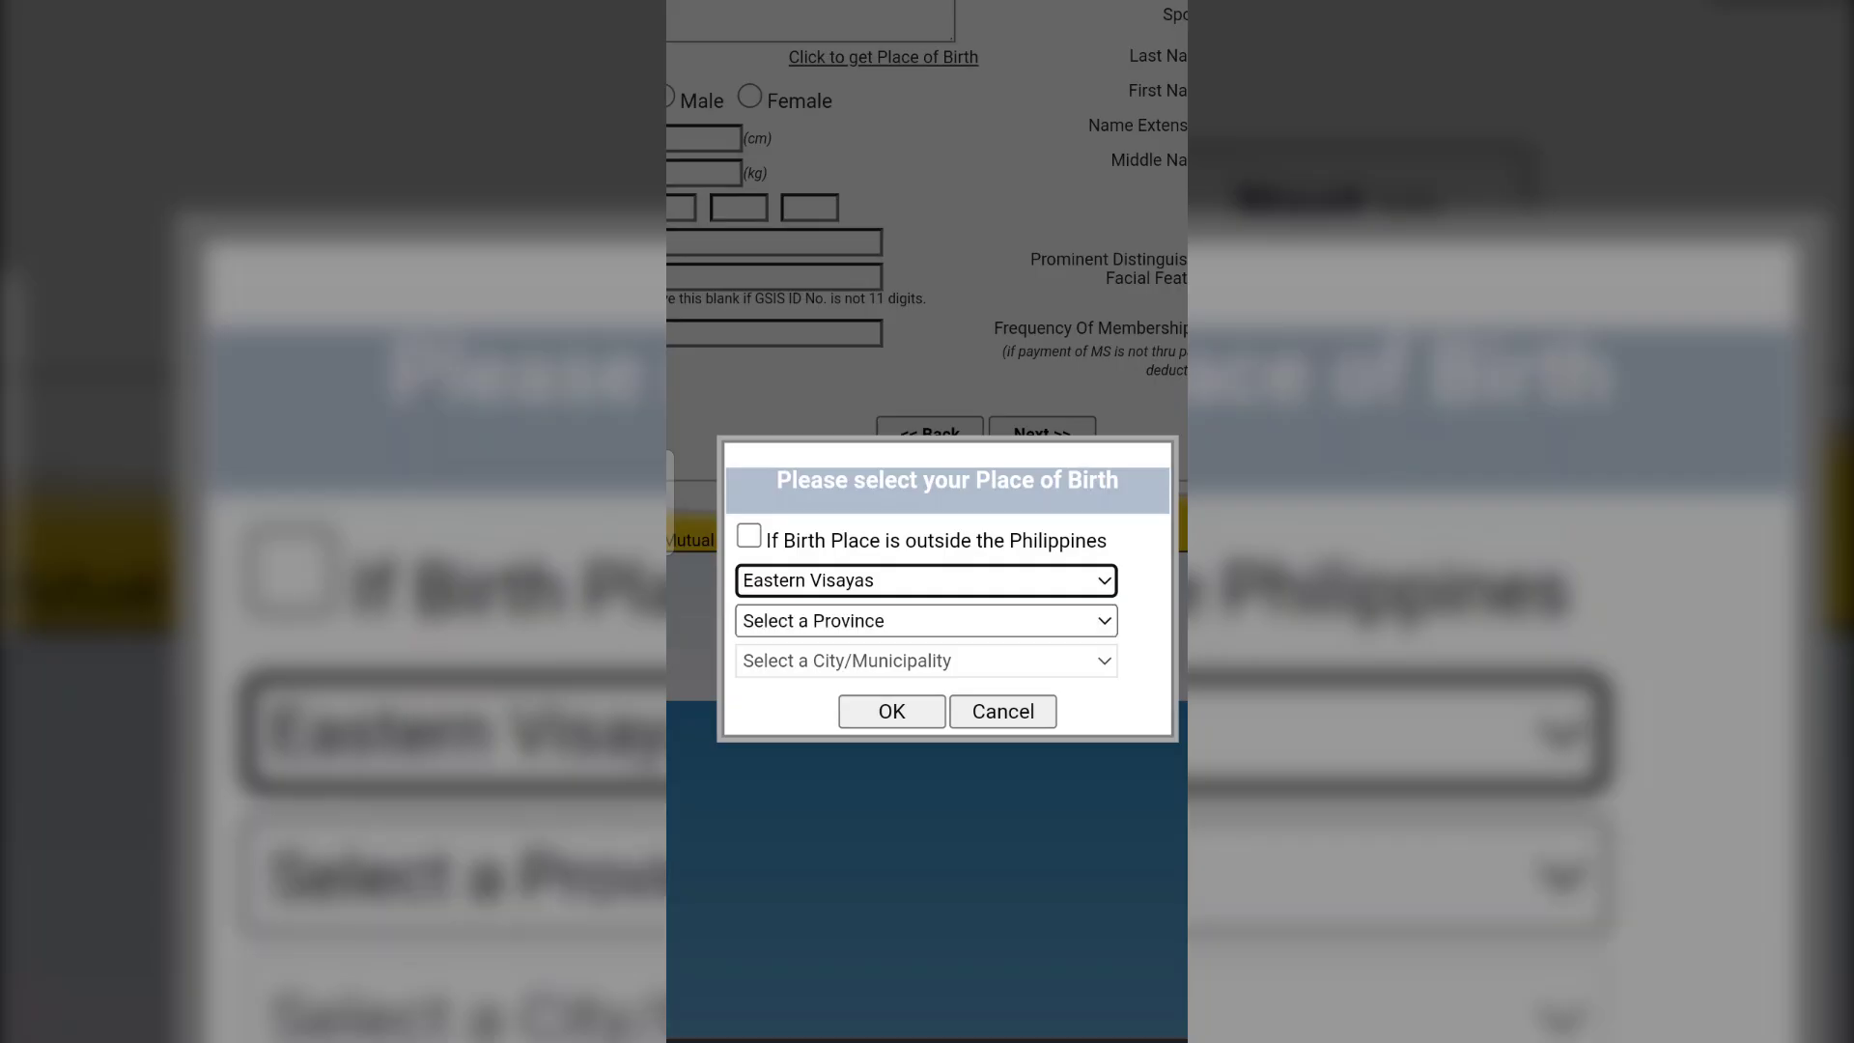
click(925, 620)
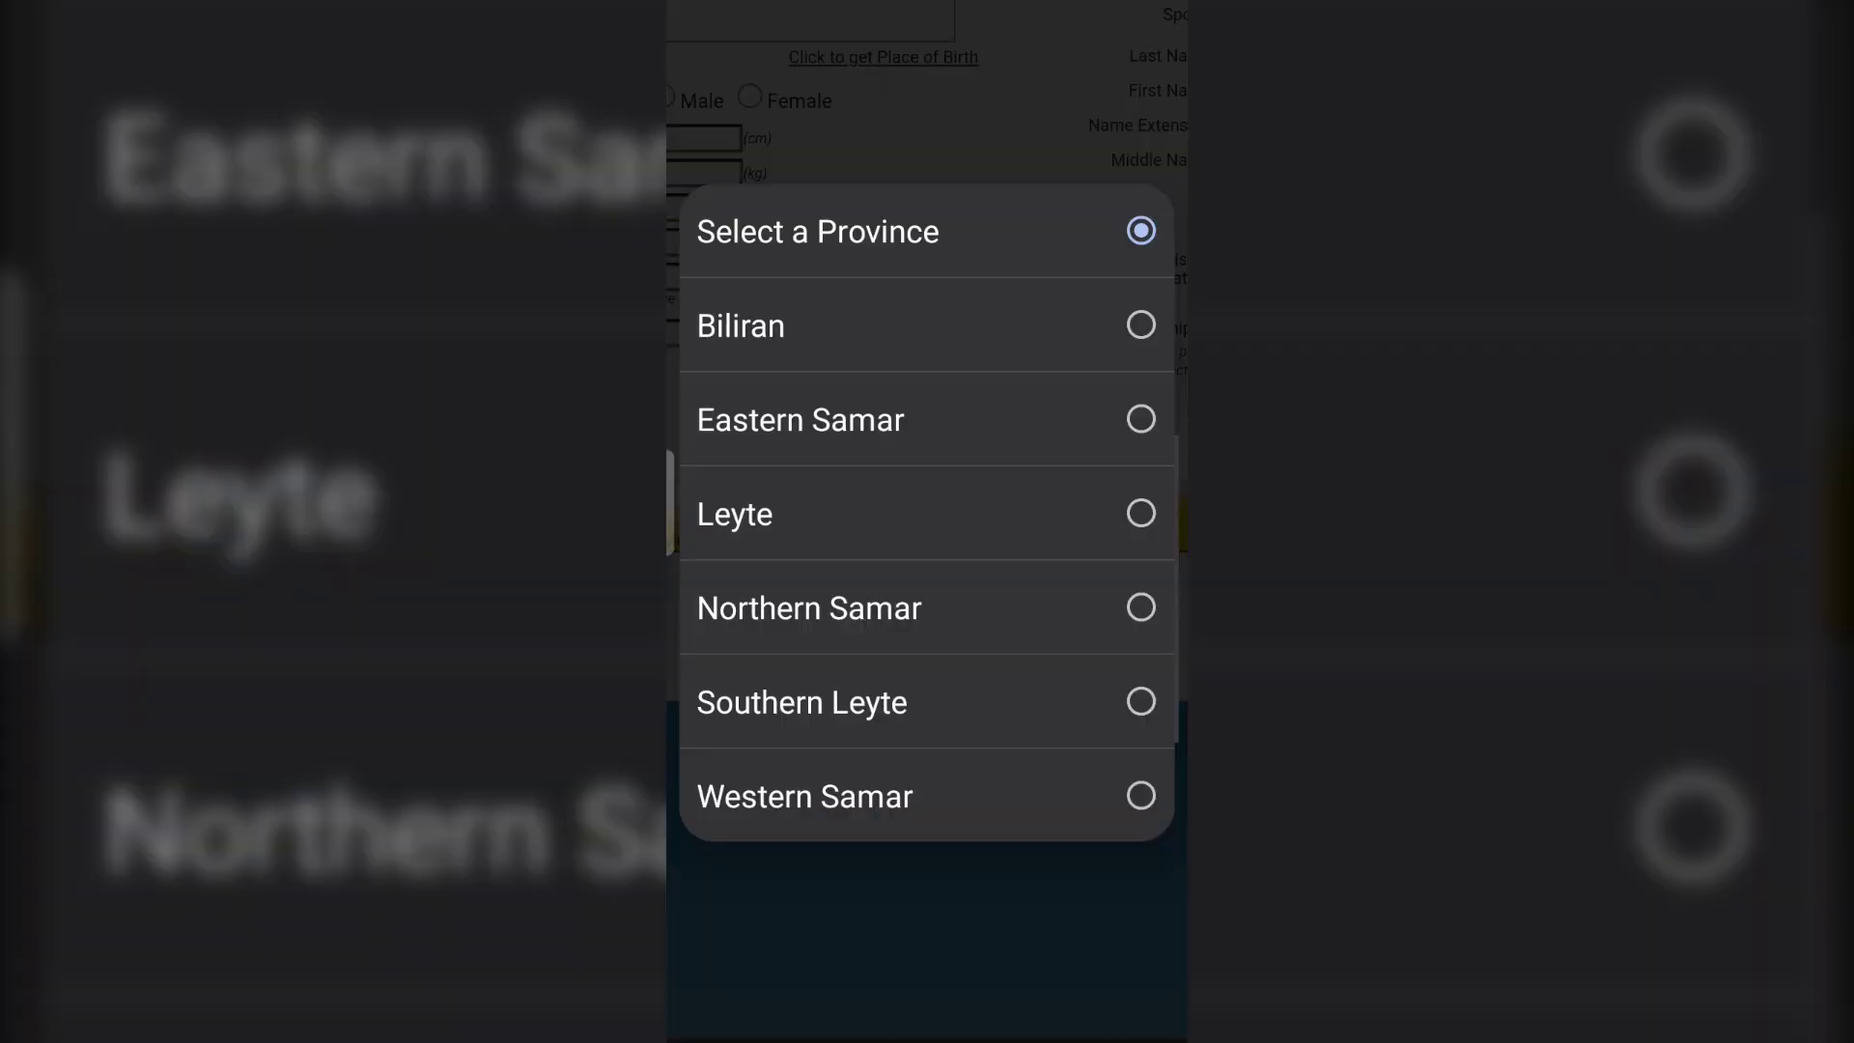
click(812, 514)
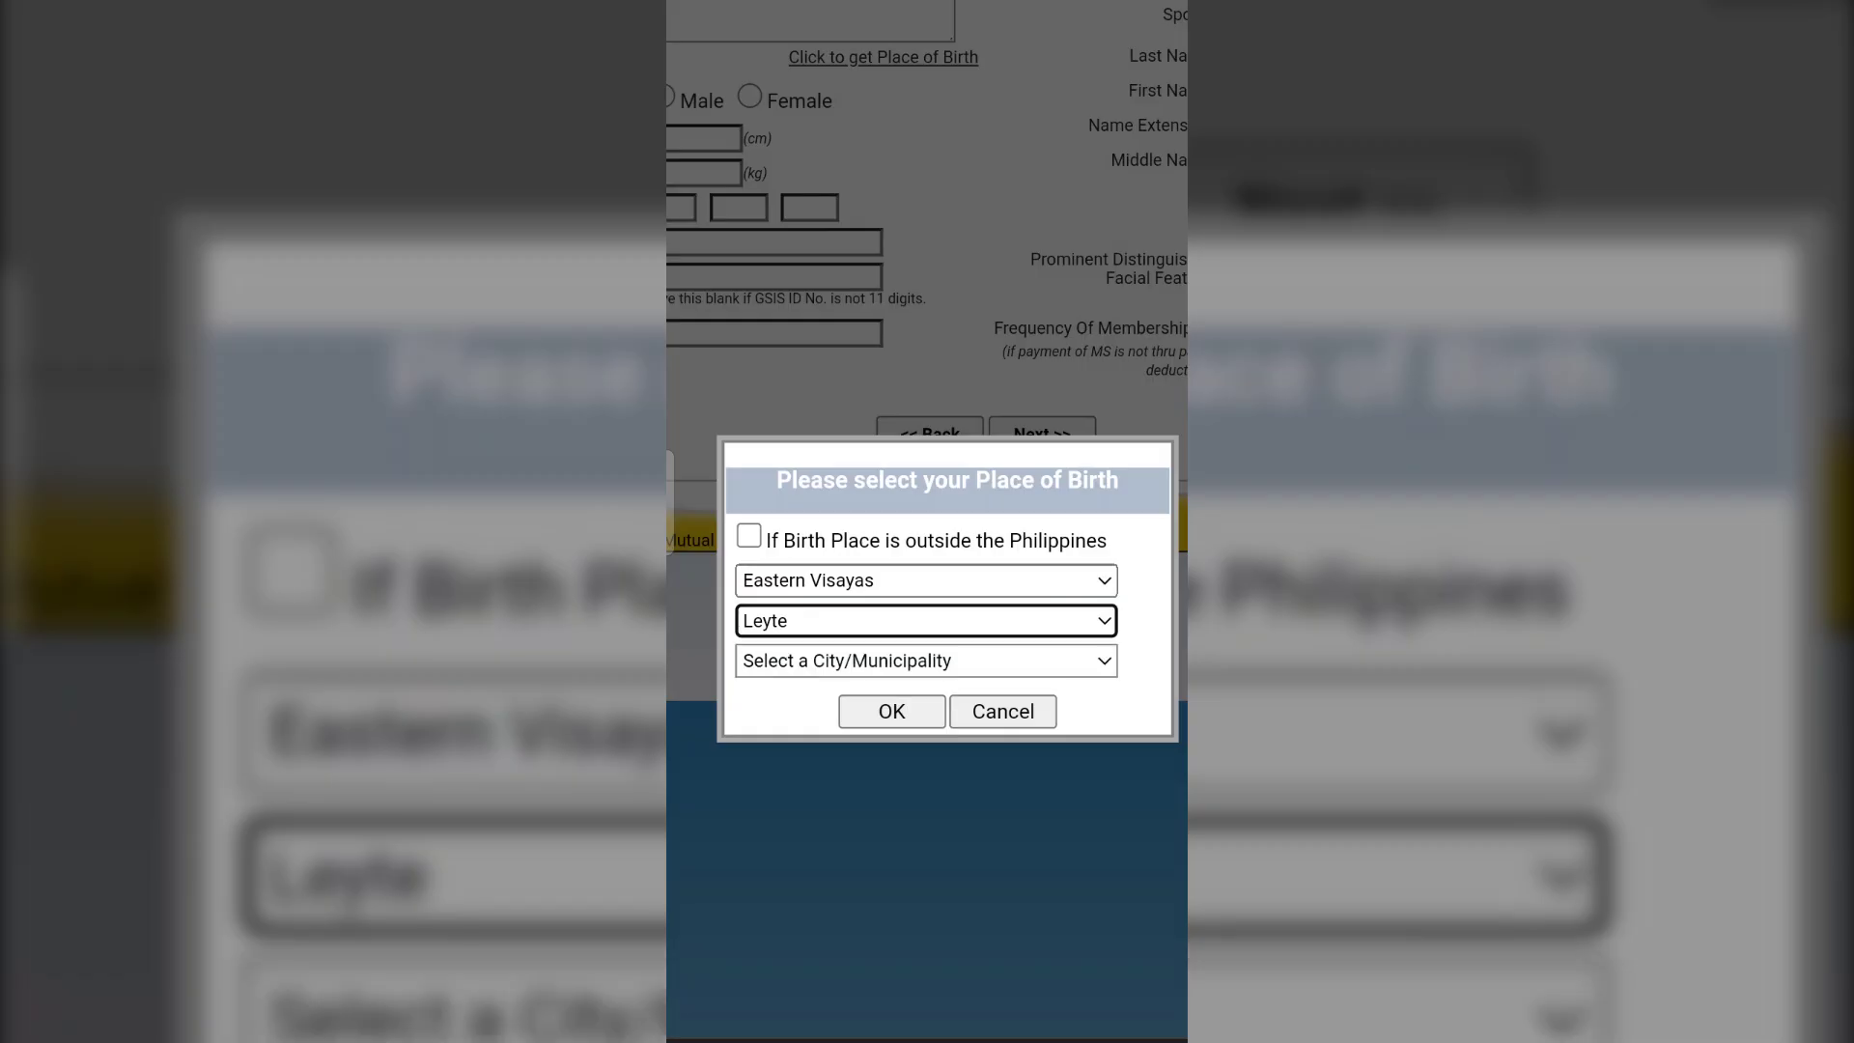
click(926, 660)
scroll(927, 522, down, 3)
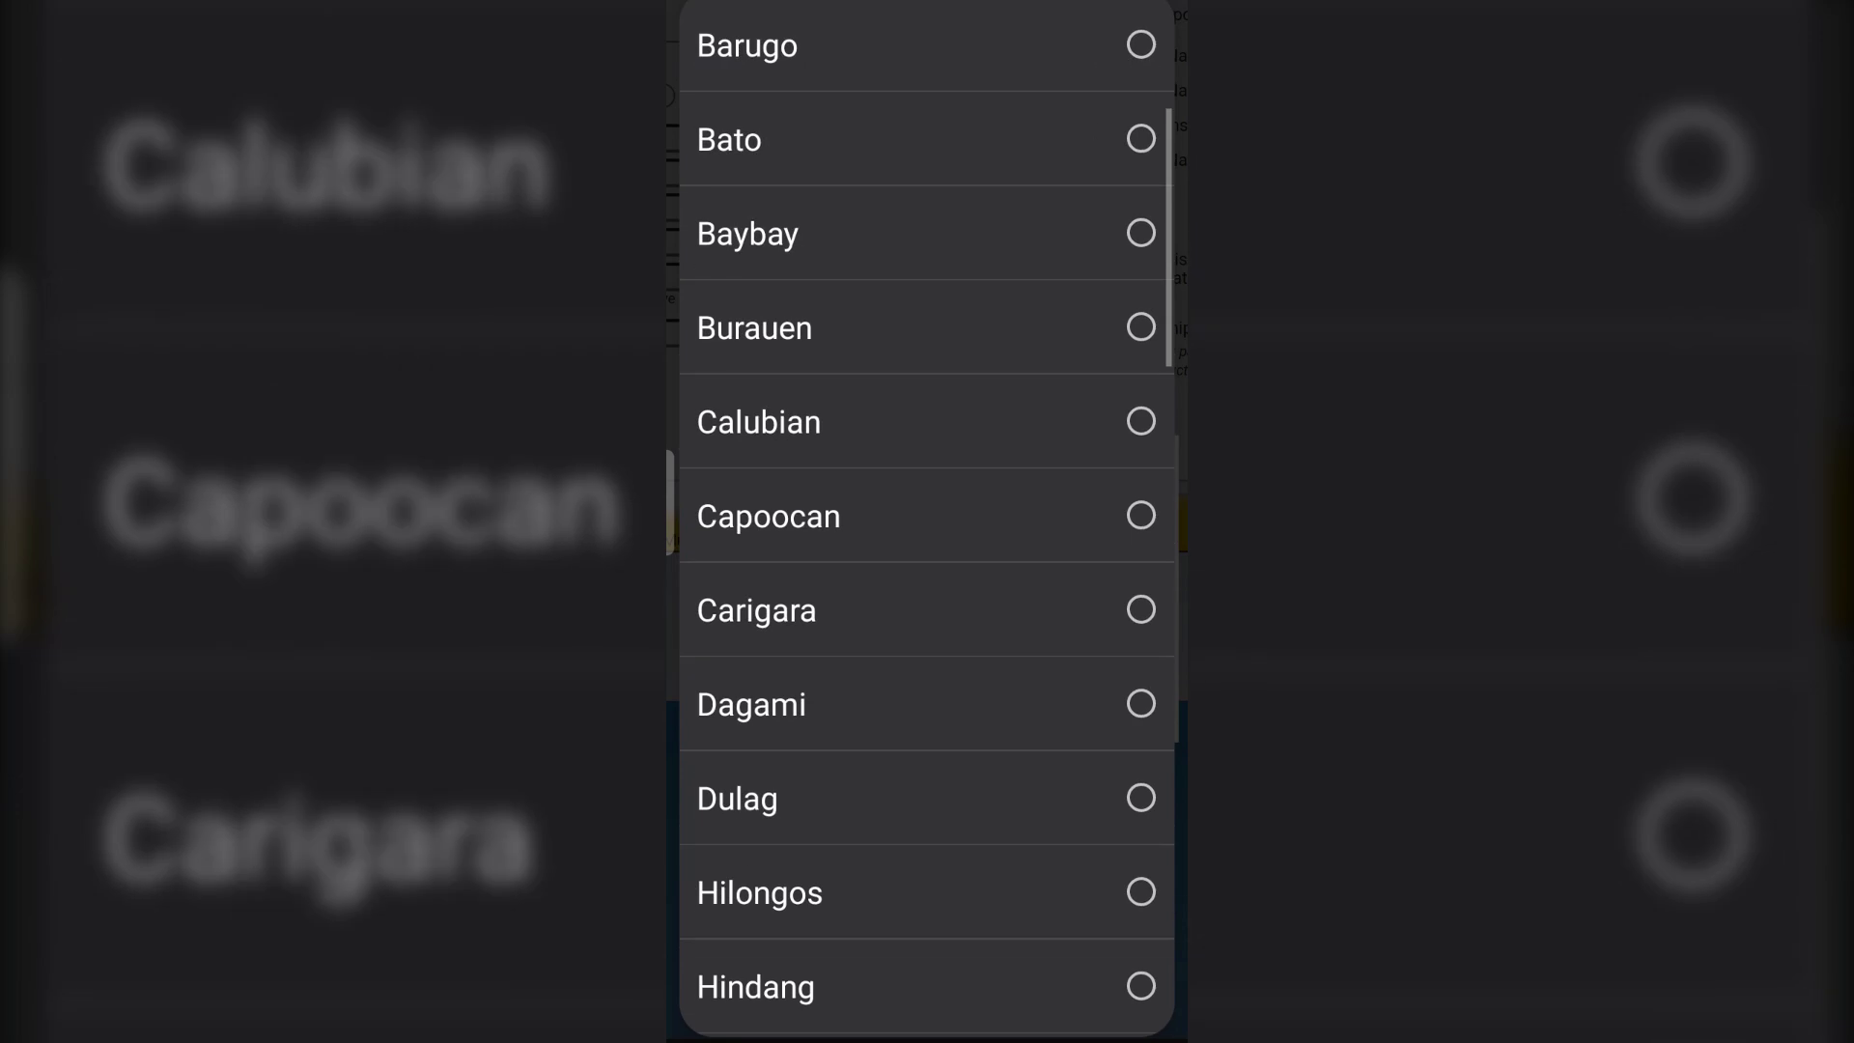
scroll(928, 521, down, 3)
scroll(927, 522, down, 3)
scroll(927, 523, down, 2)
scroll(928, 522, down, 5)
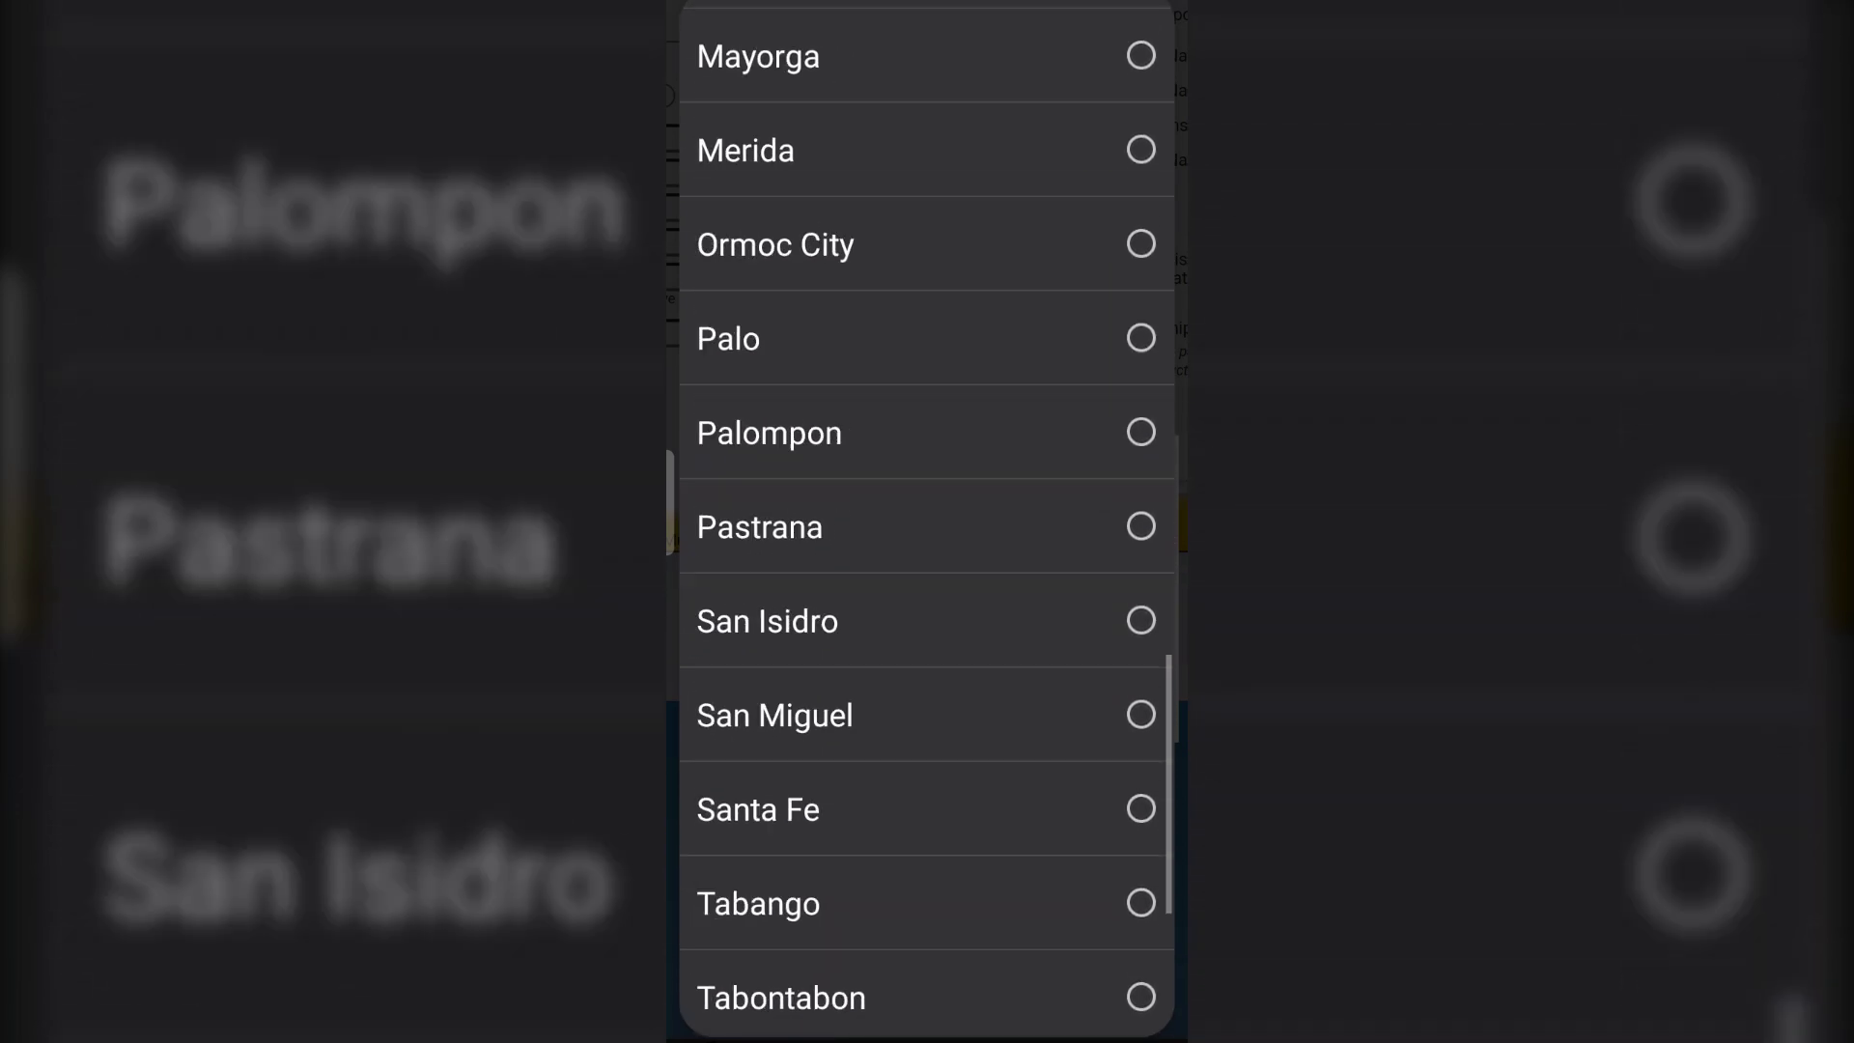
scroll(927, 522, down, 3)
click(793, 614)
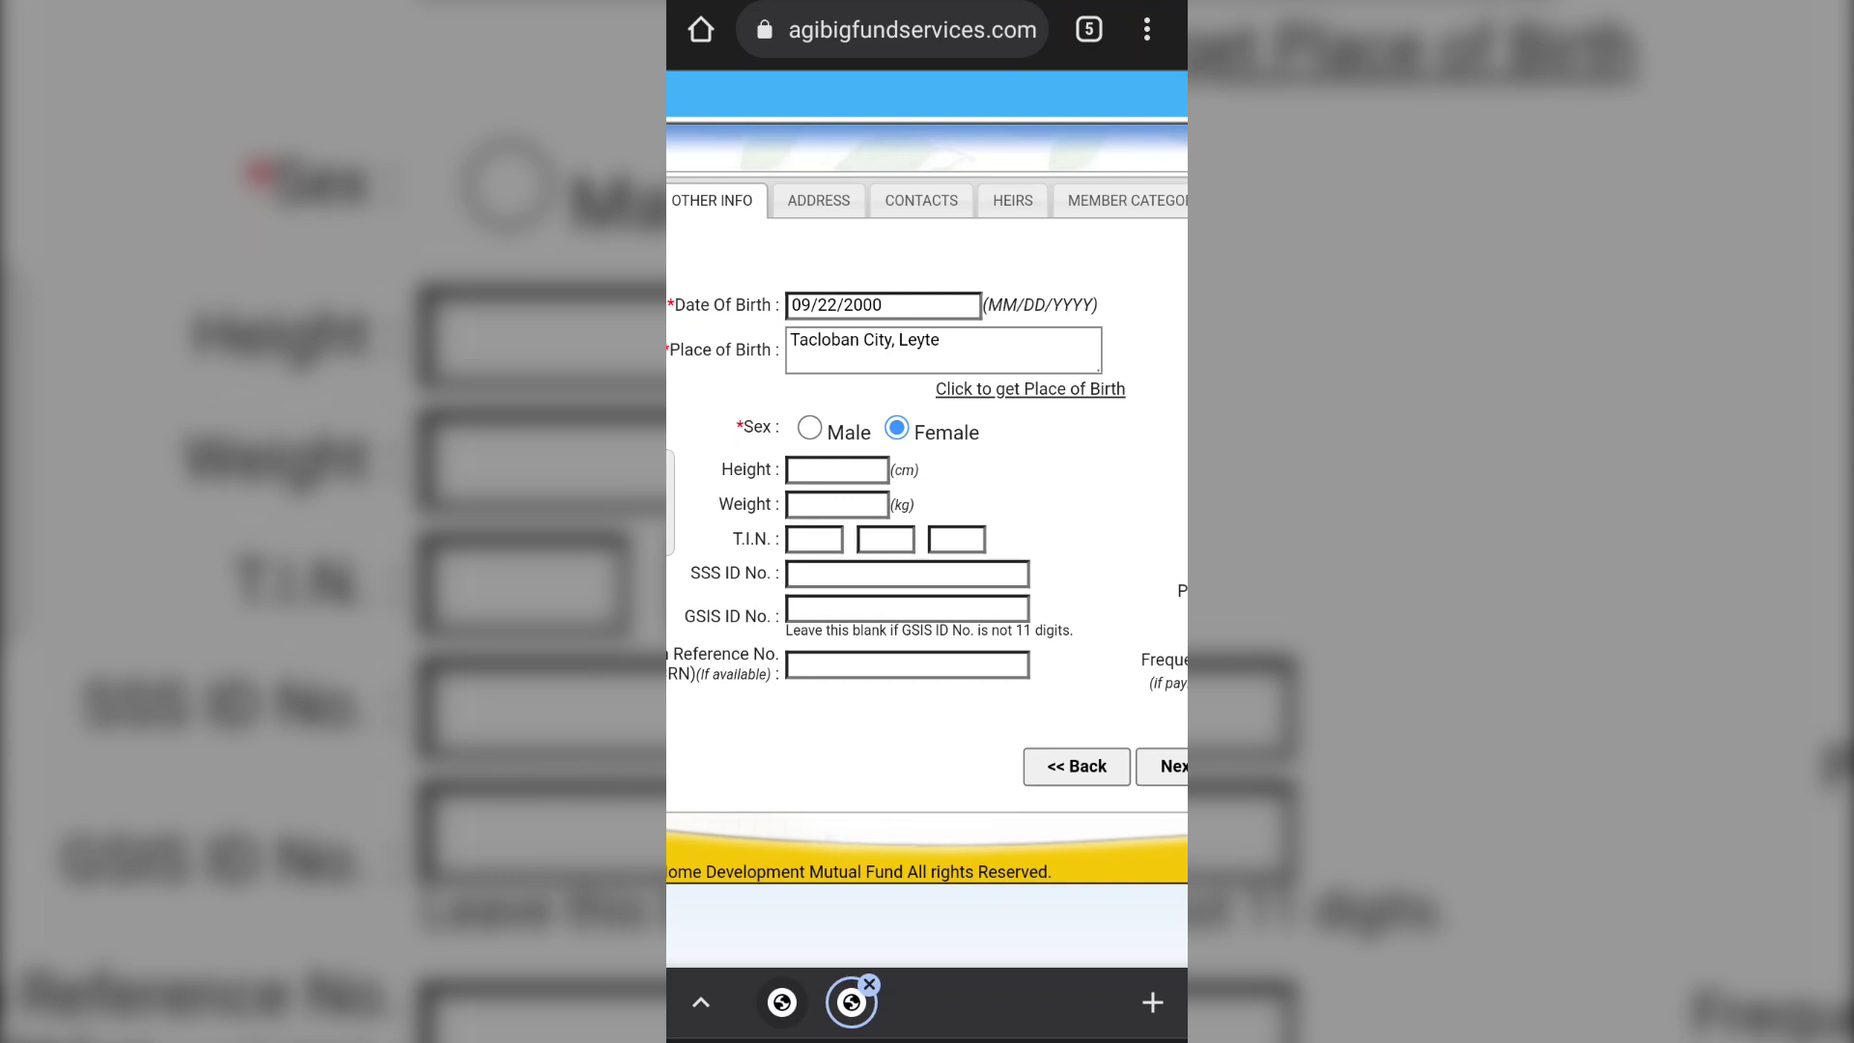
Enter height 152.4 cm and weight 50 kg, correcting a mistaken 49
click(838, 469)
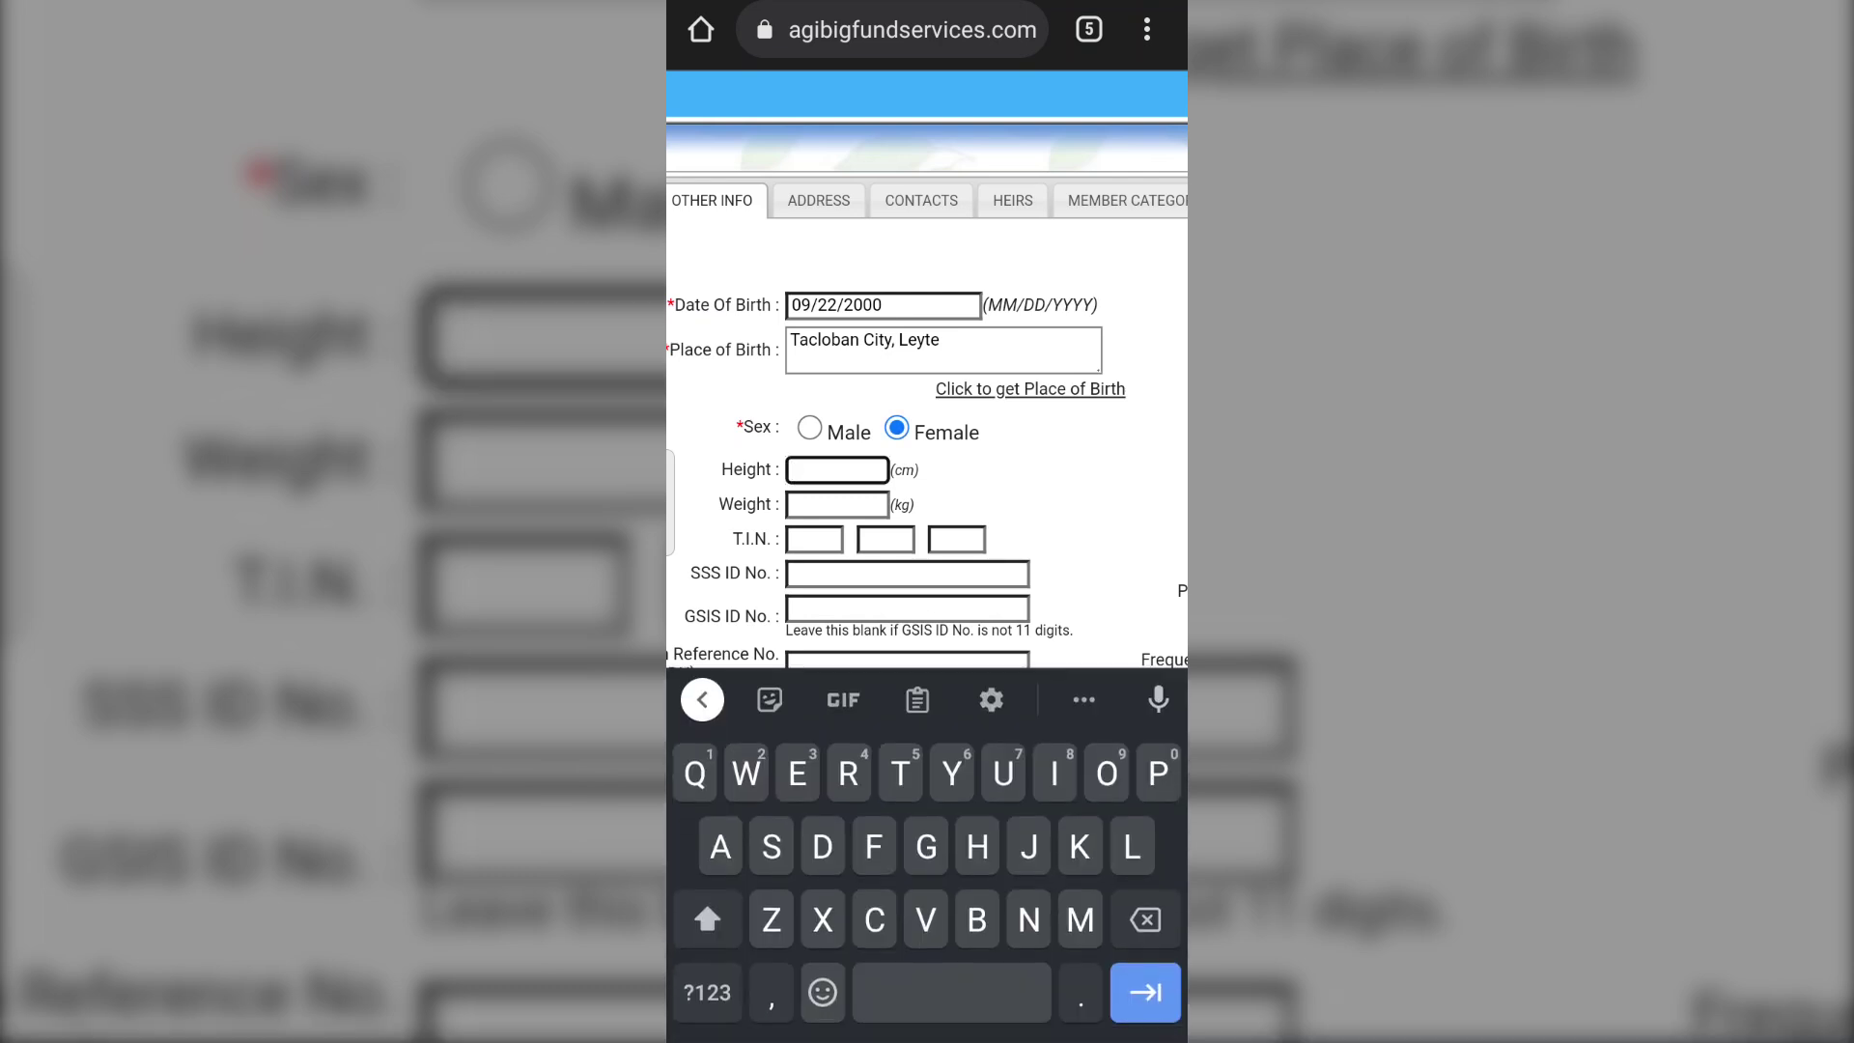
click(707, 993)
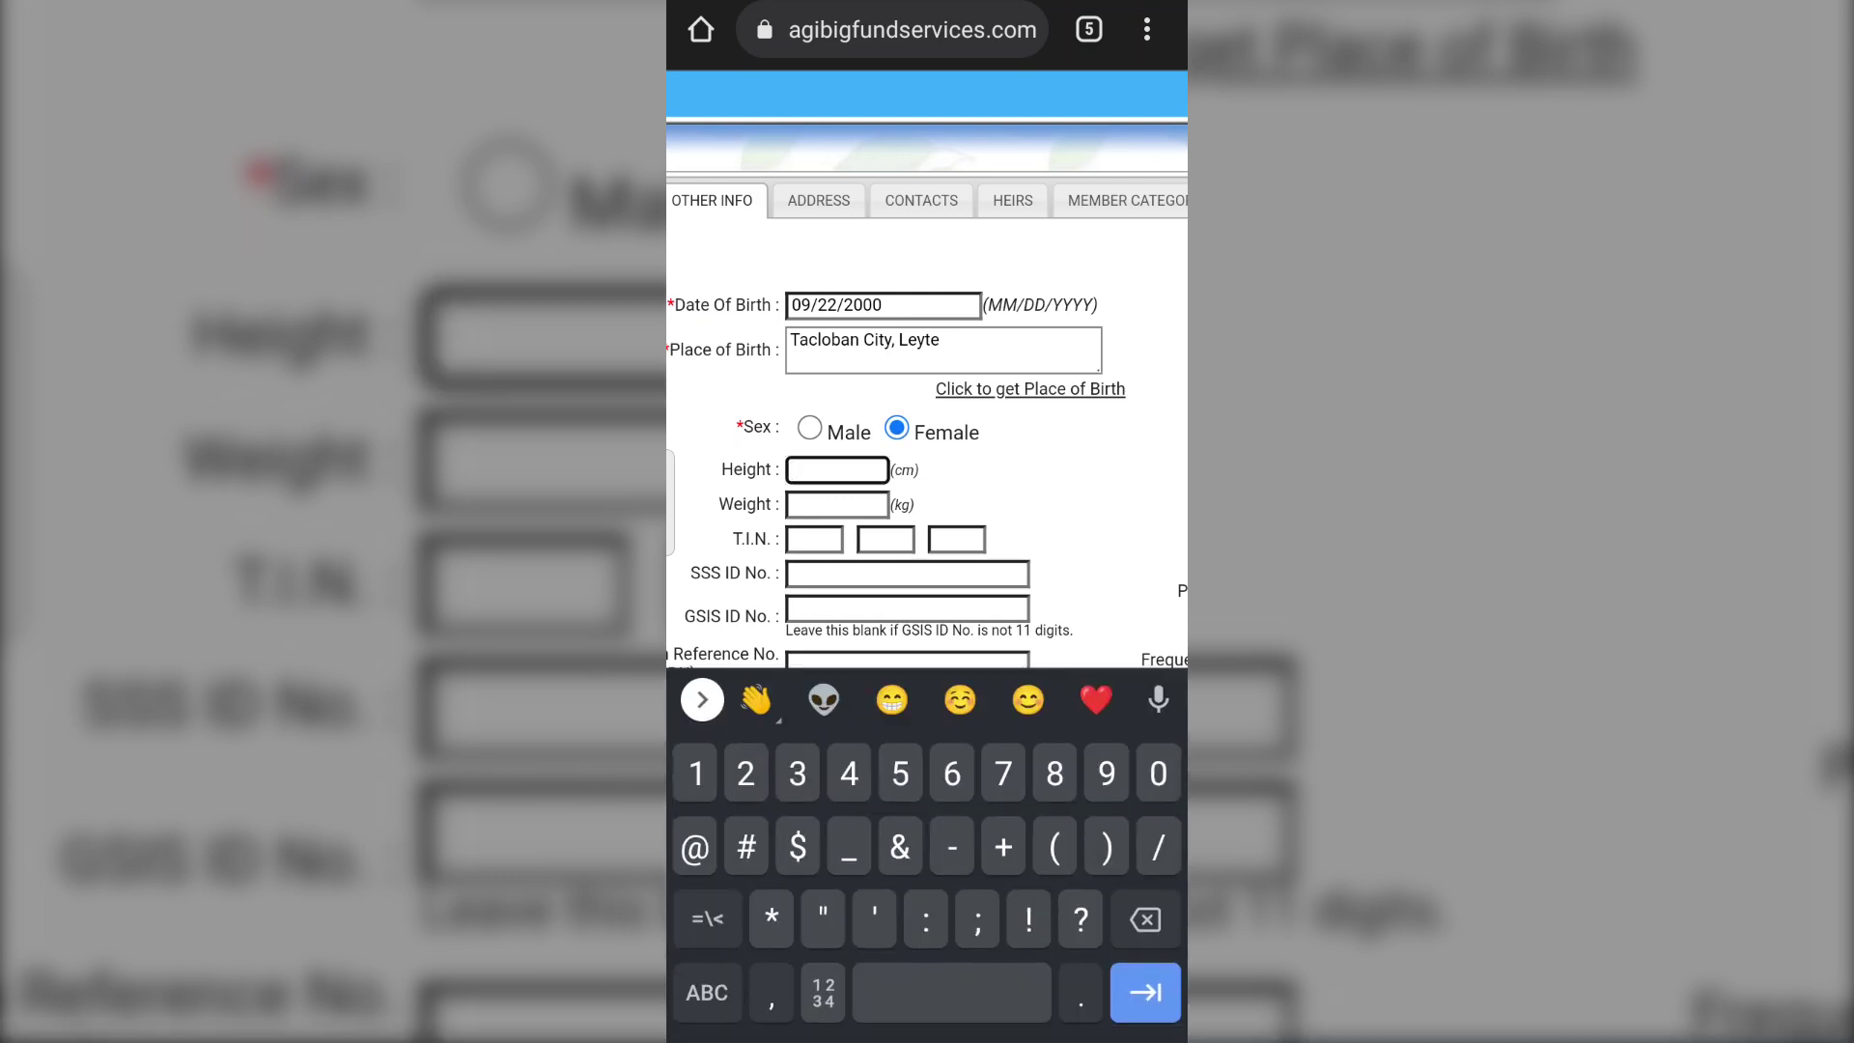
text(15)
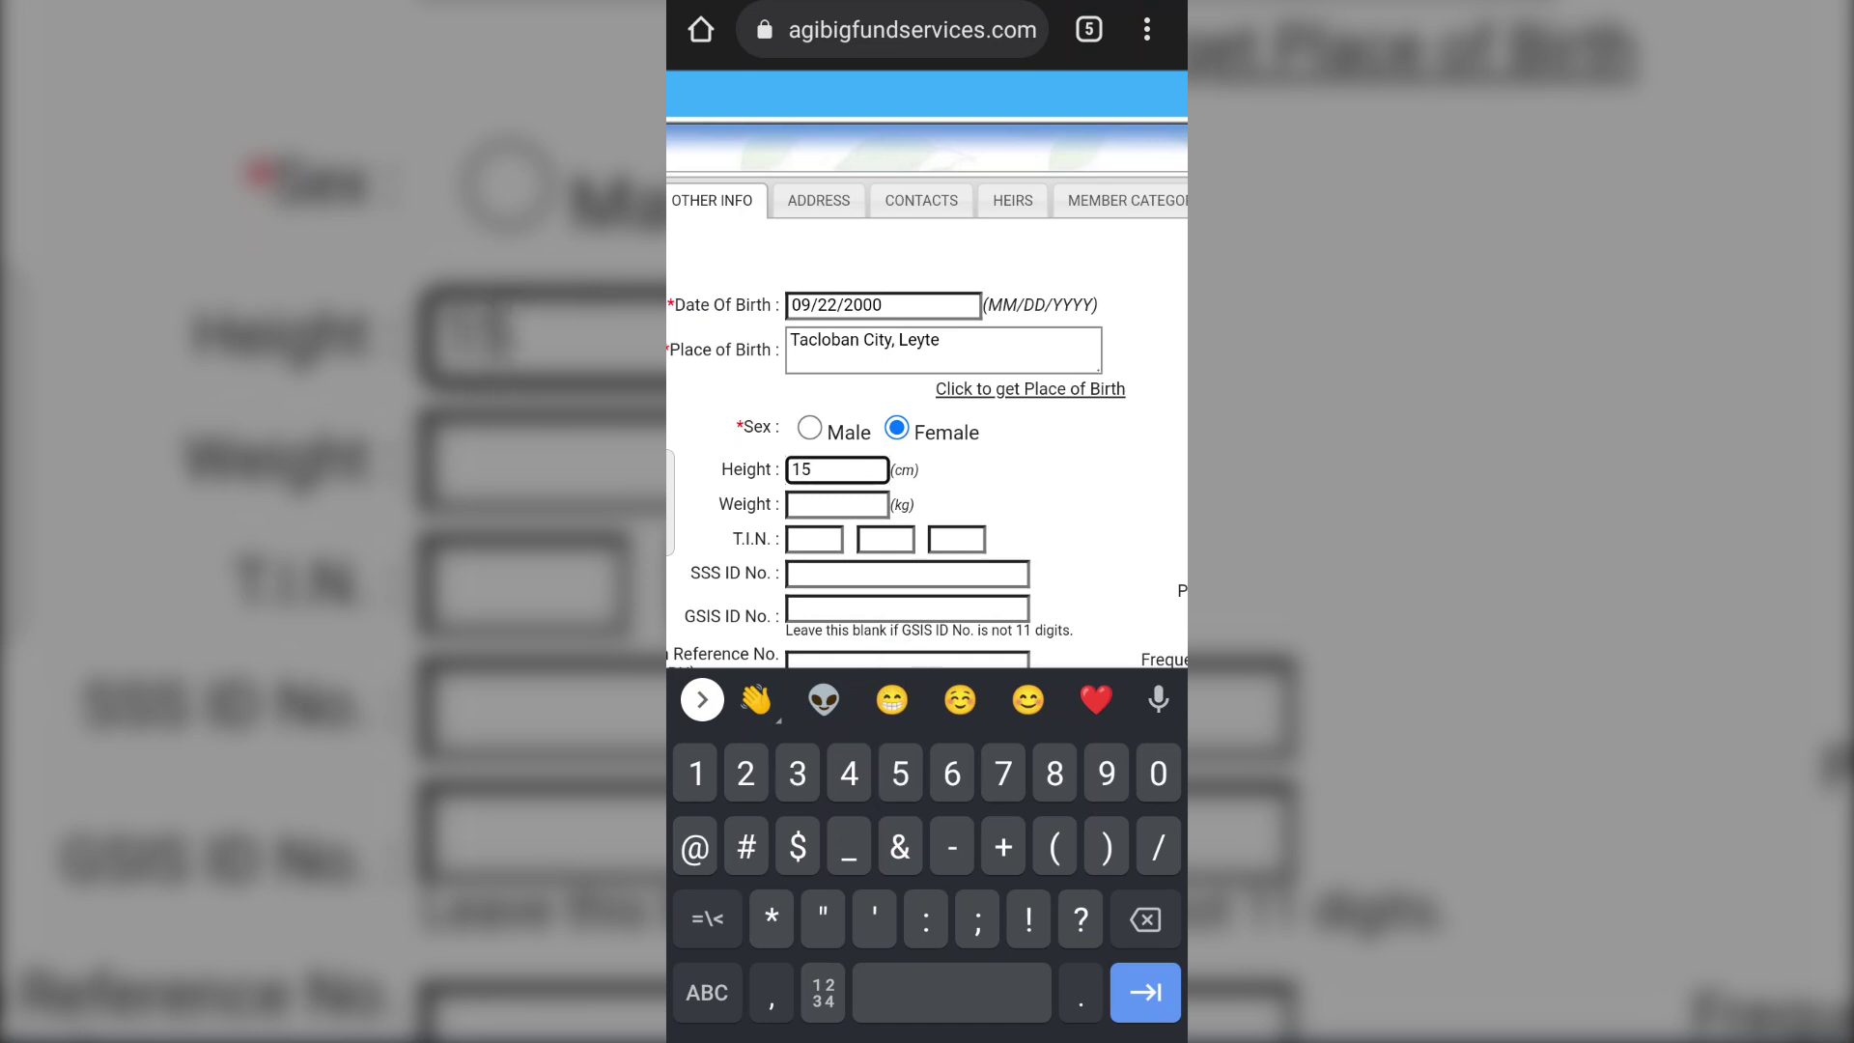
text(2.4)
key(Tab)
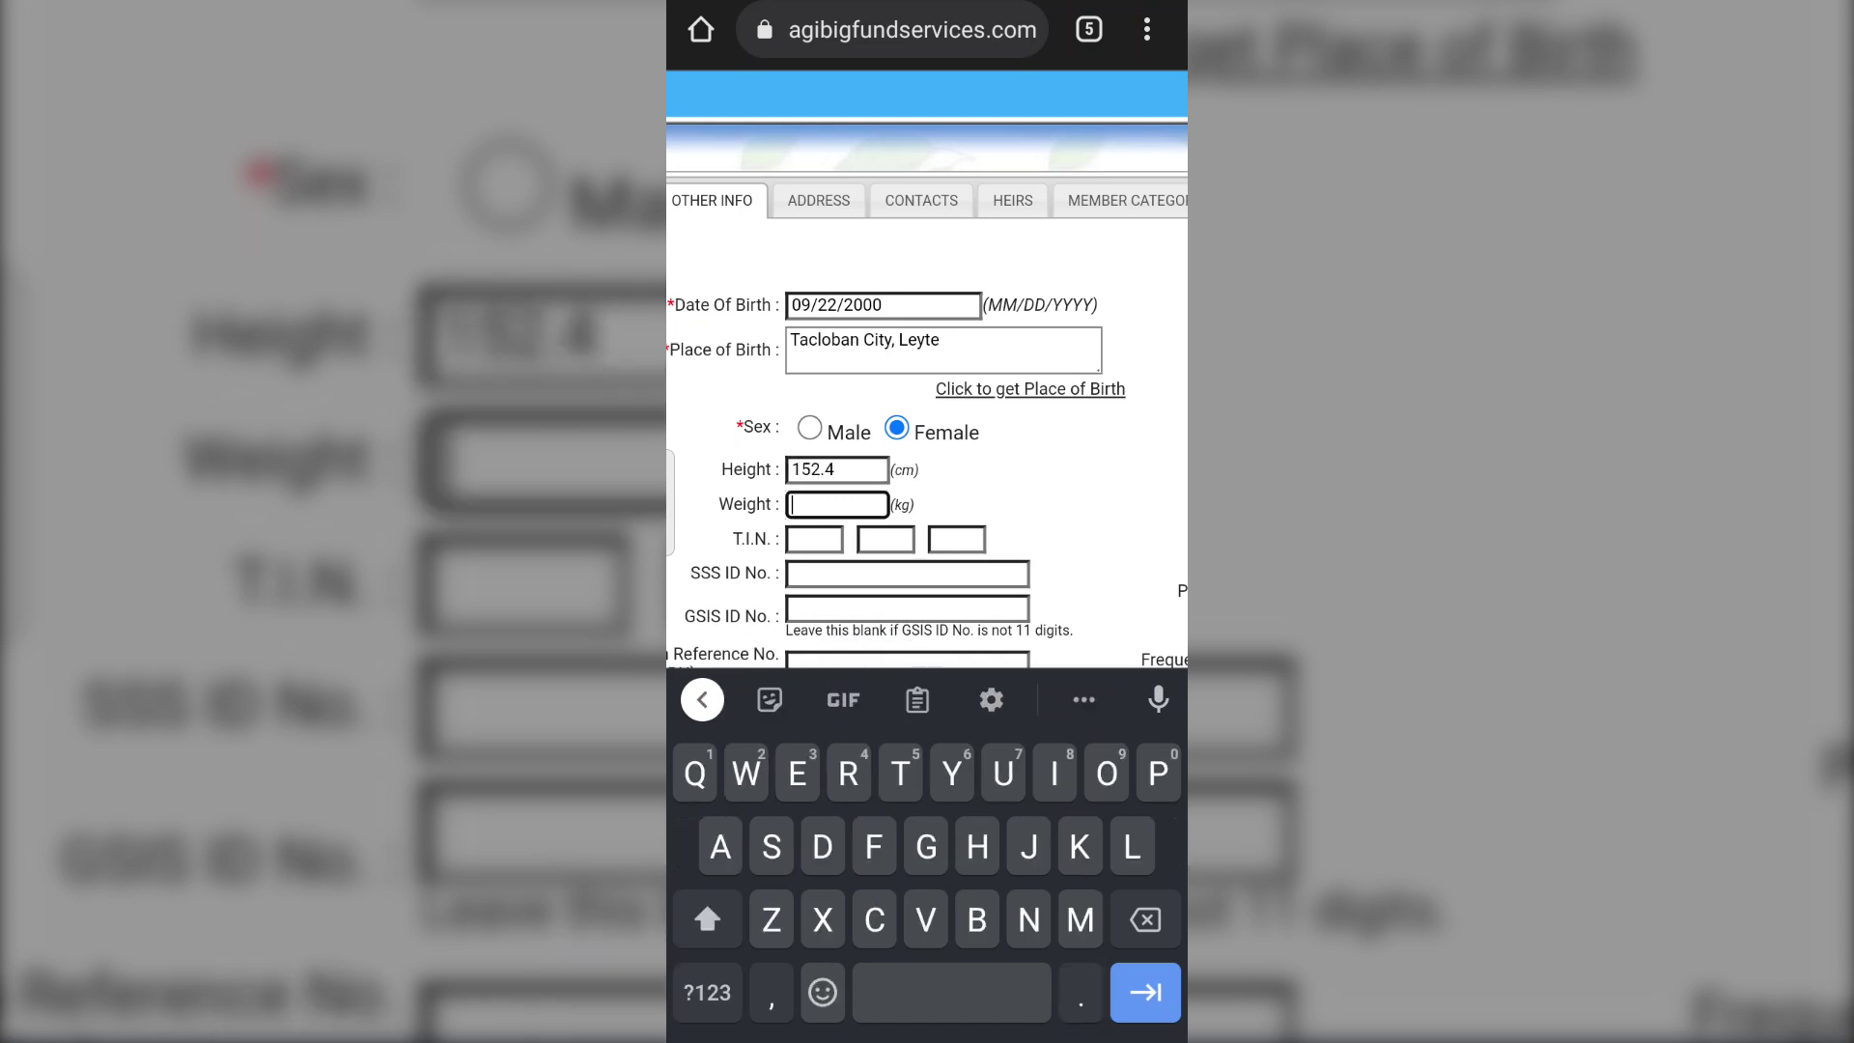
click(707, 991)
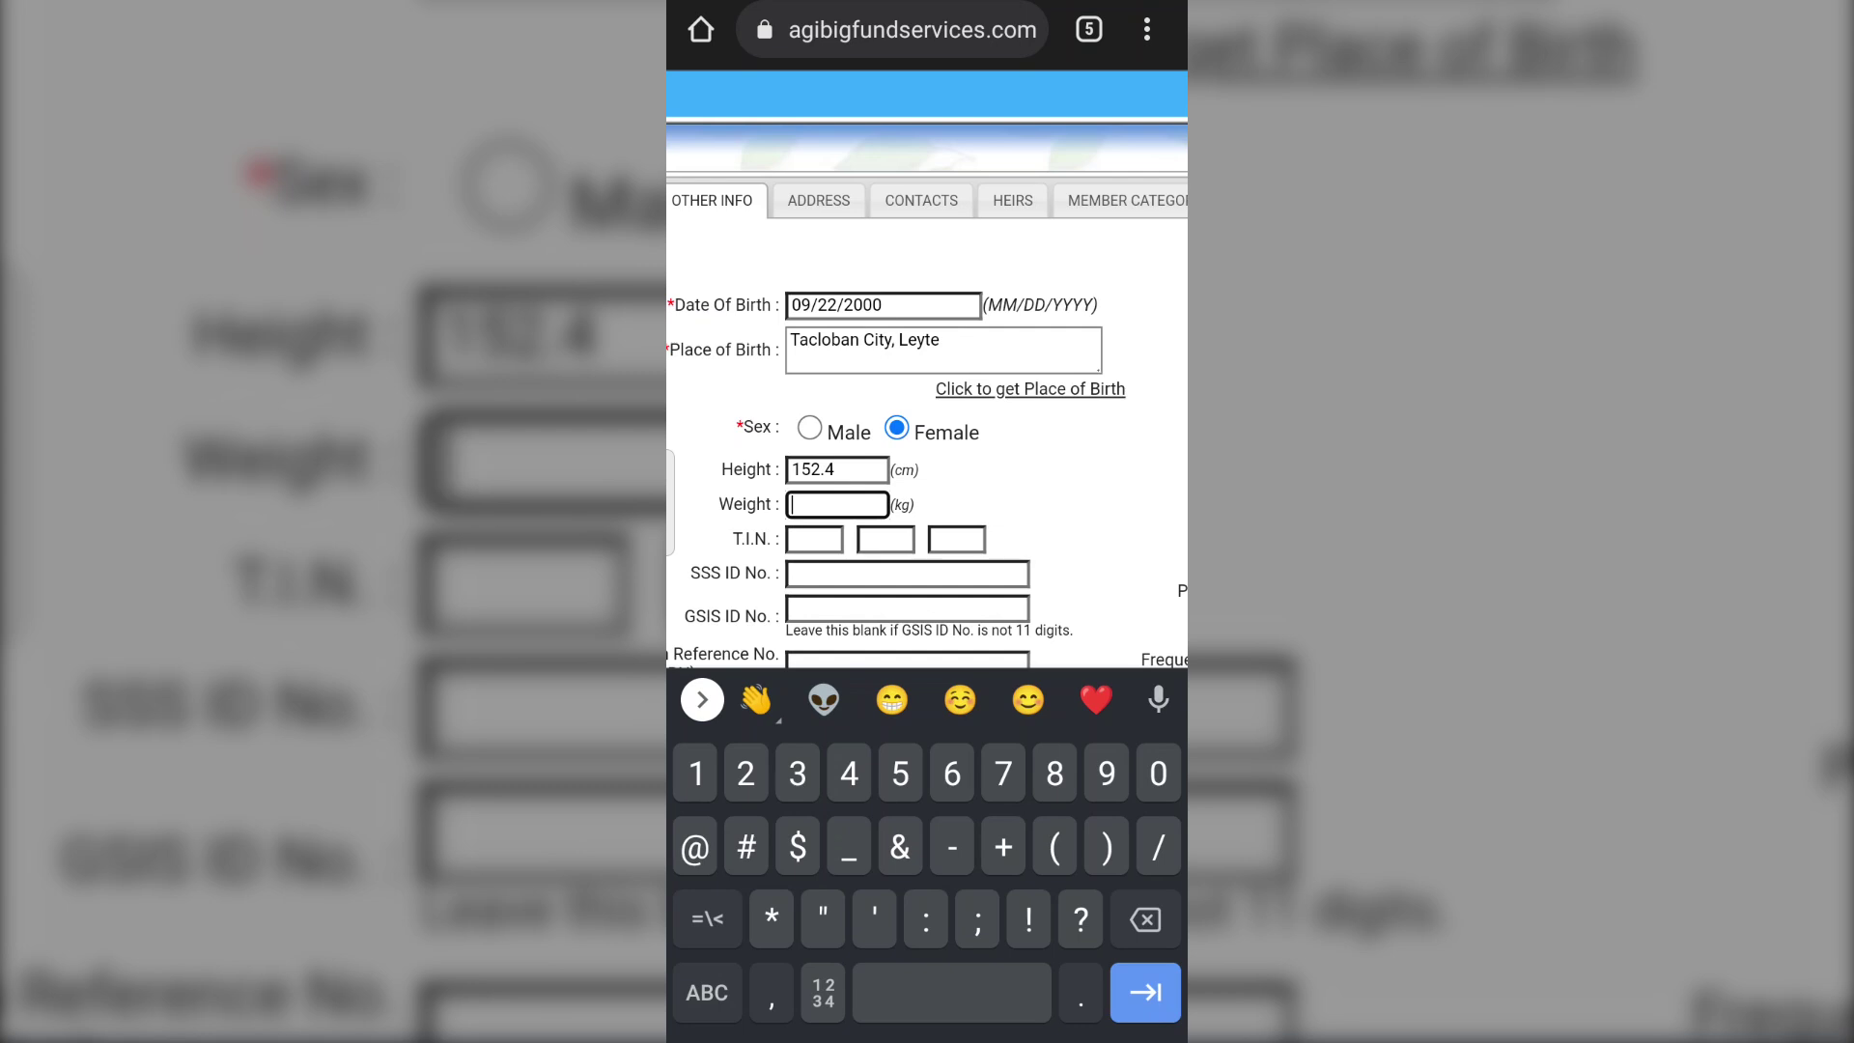
text(49)
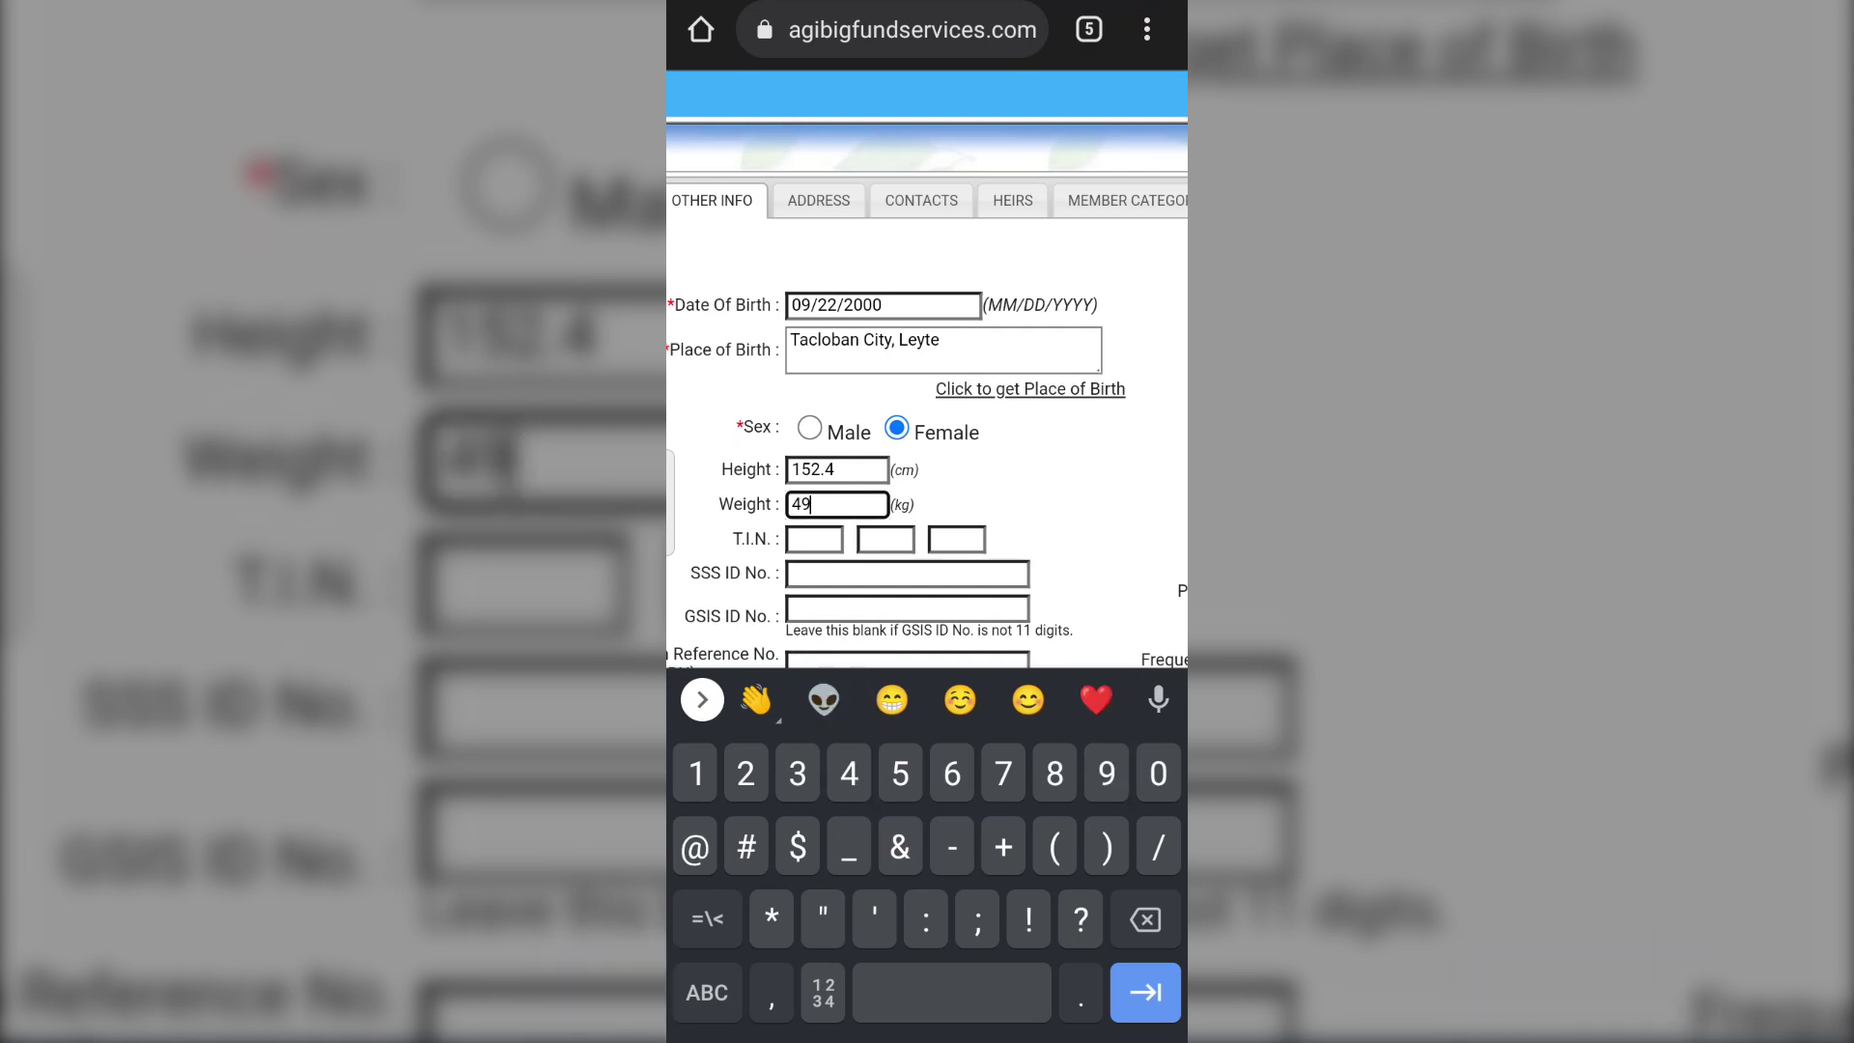
key(BackSpace)
key(BackSpace)
text(50)
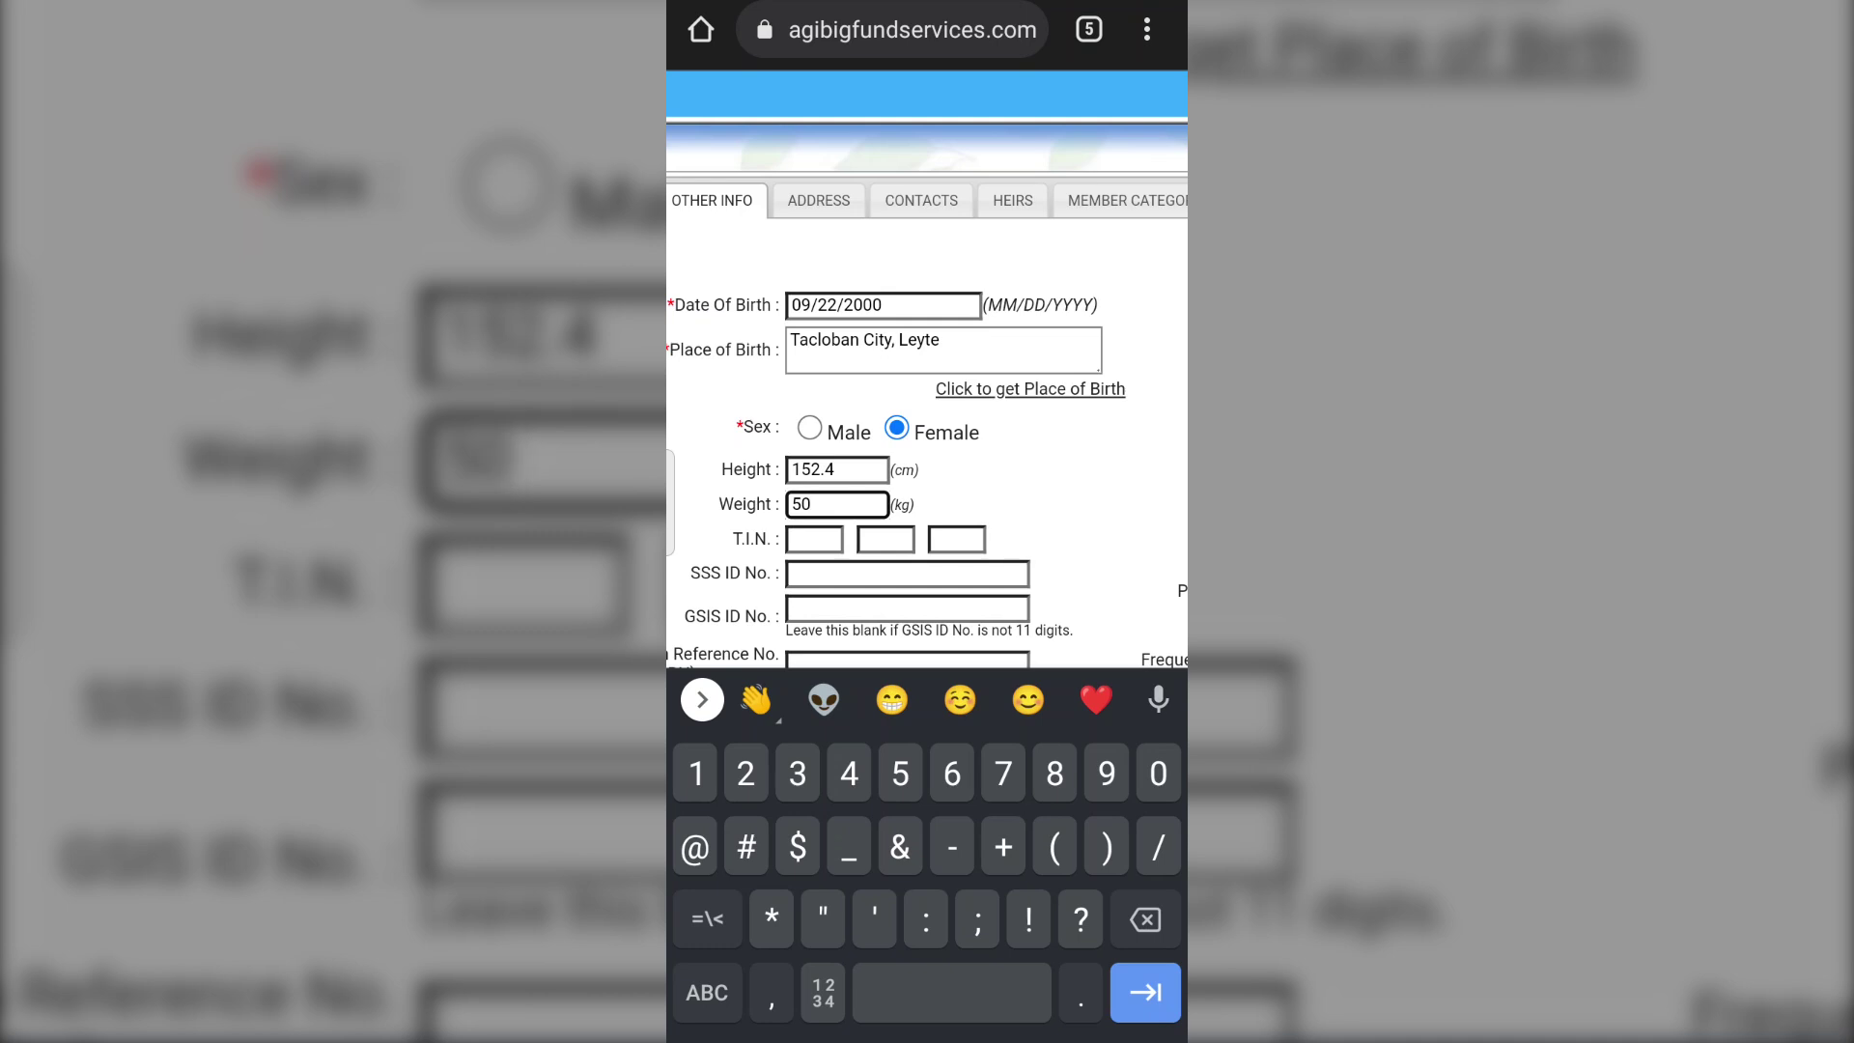
scroll(927, 435, down, 1)
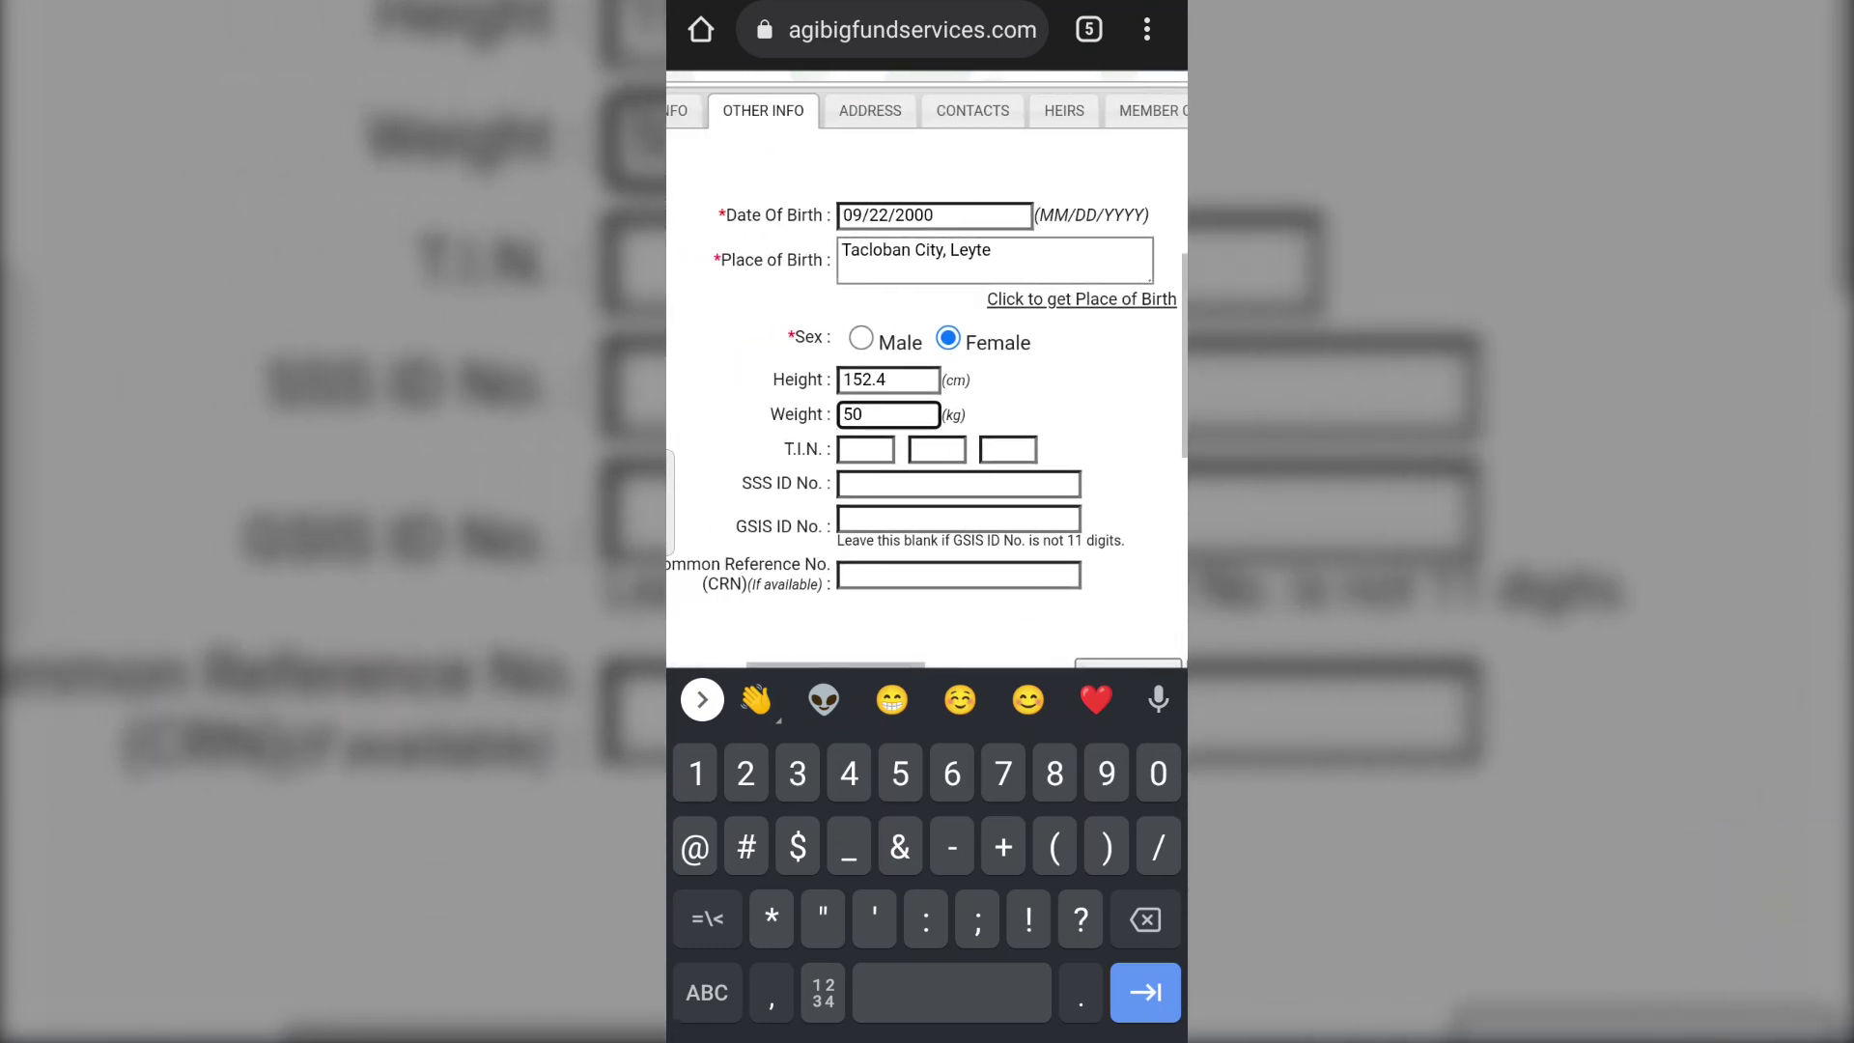
scroll(927, 362, left, 1)
scroll(927, 362, right, 1)
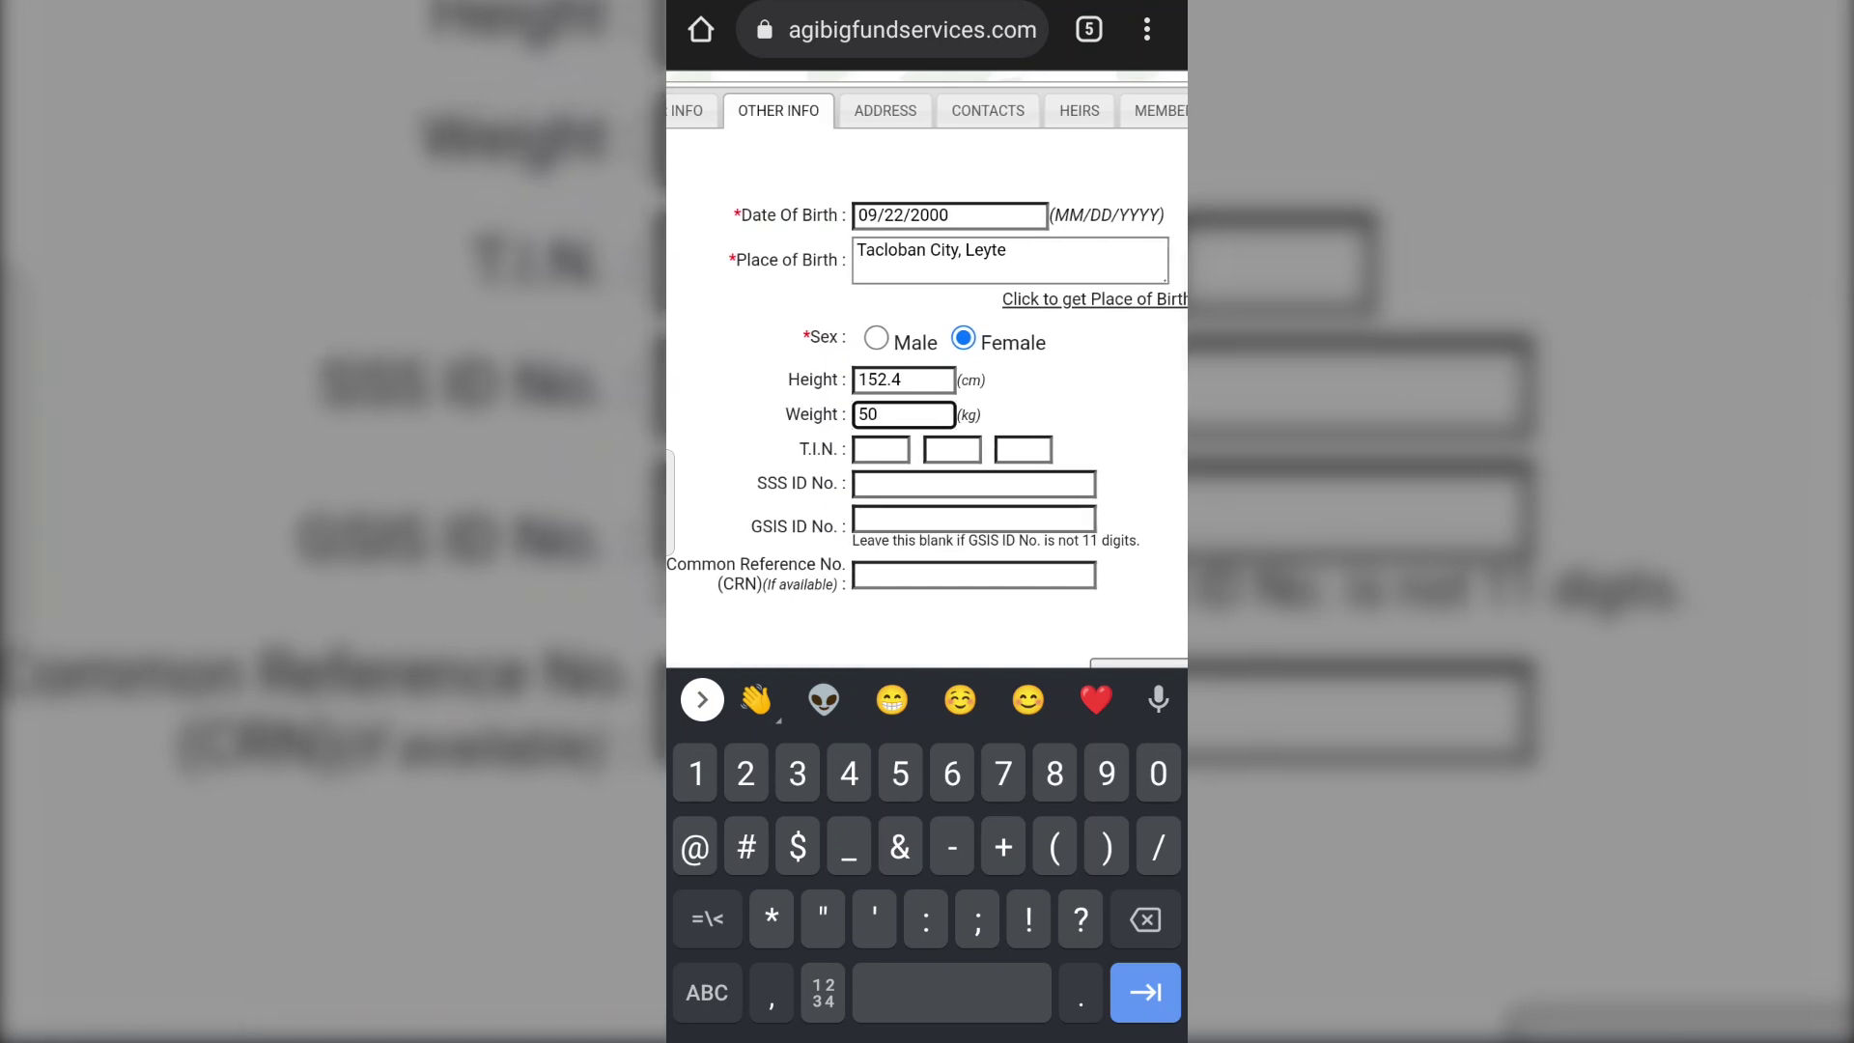
scroll(928, 362, right, 5)
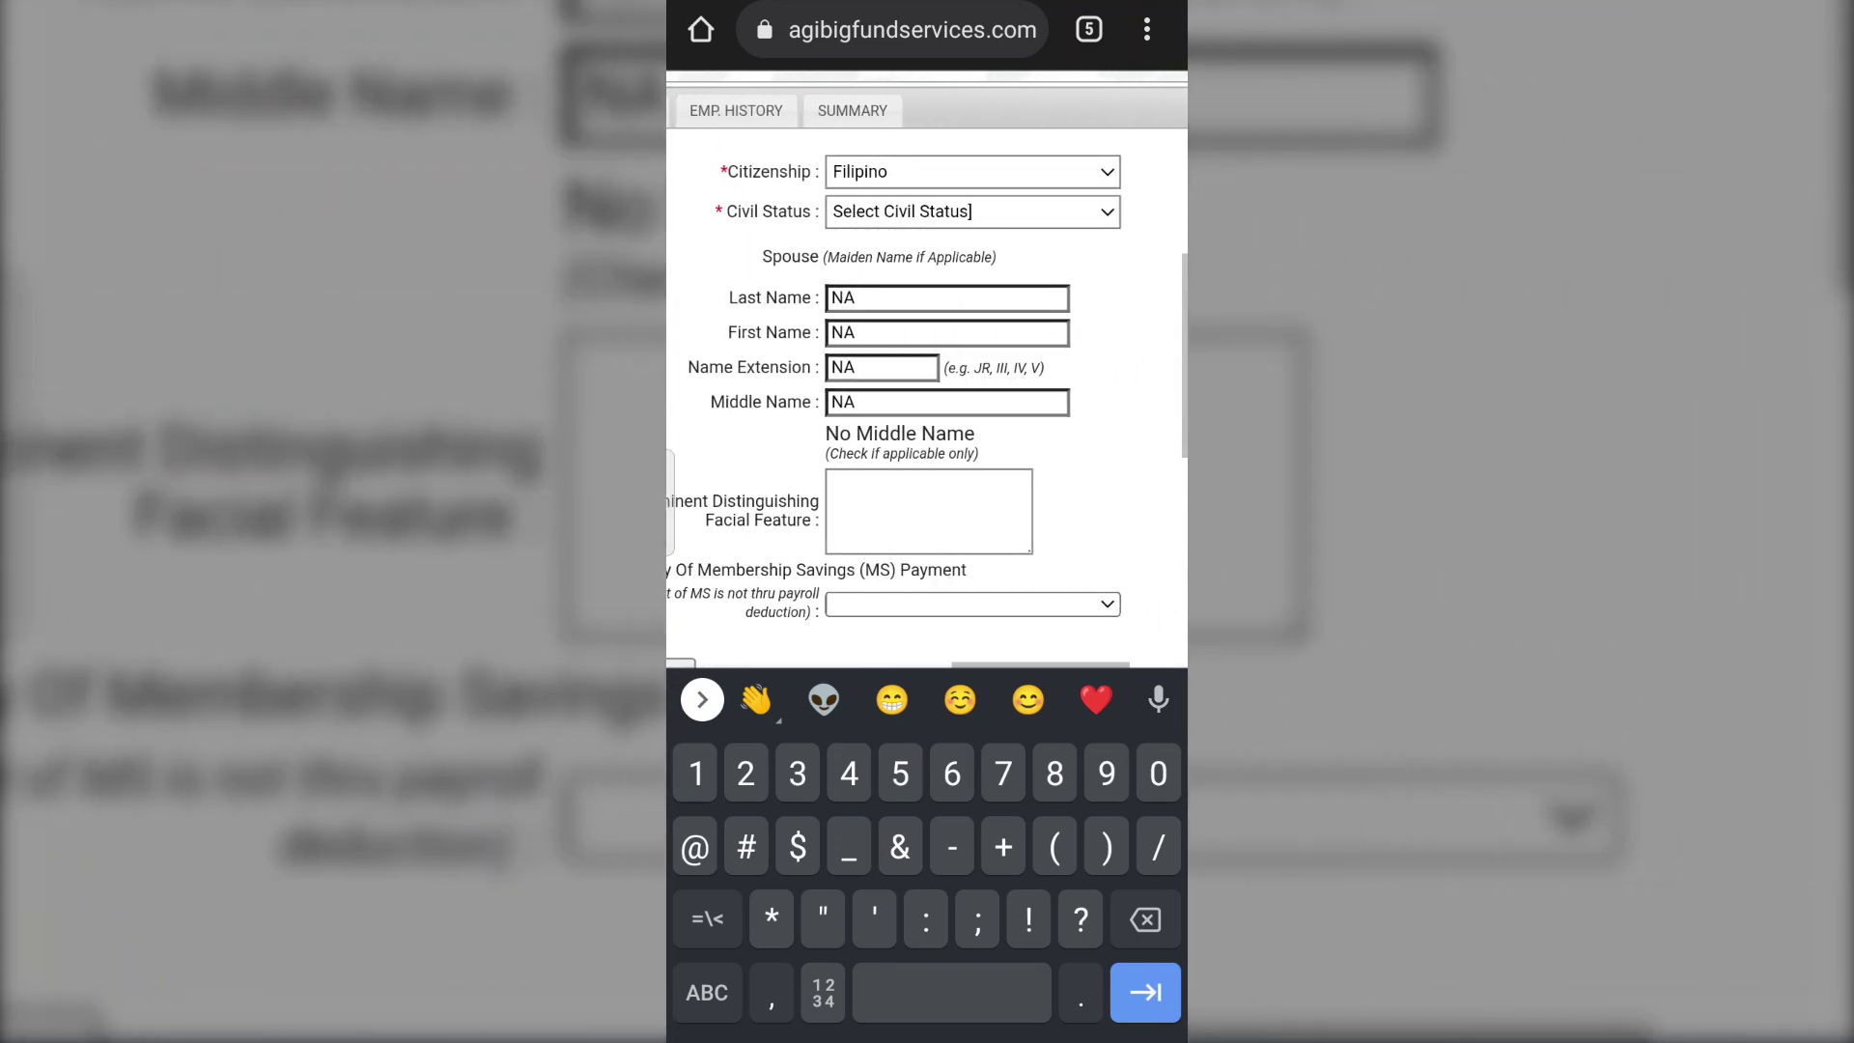
scroll(927, 363, right, 2)
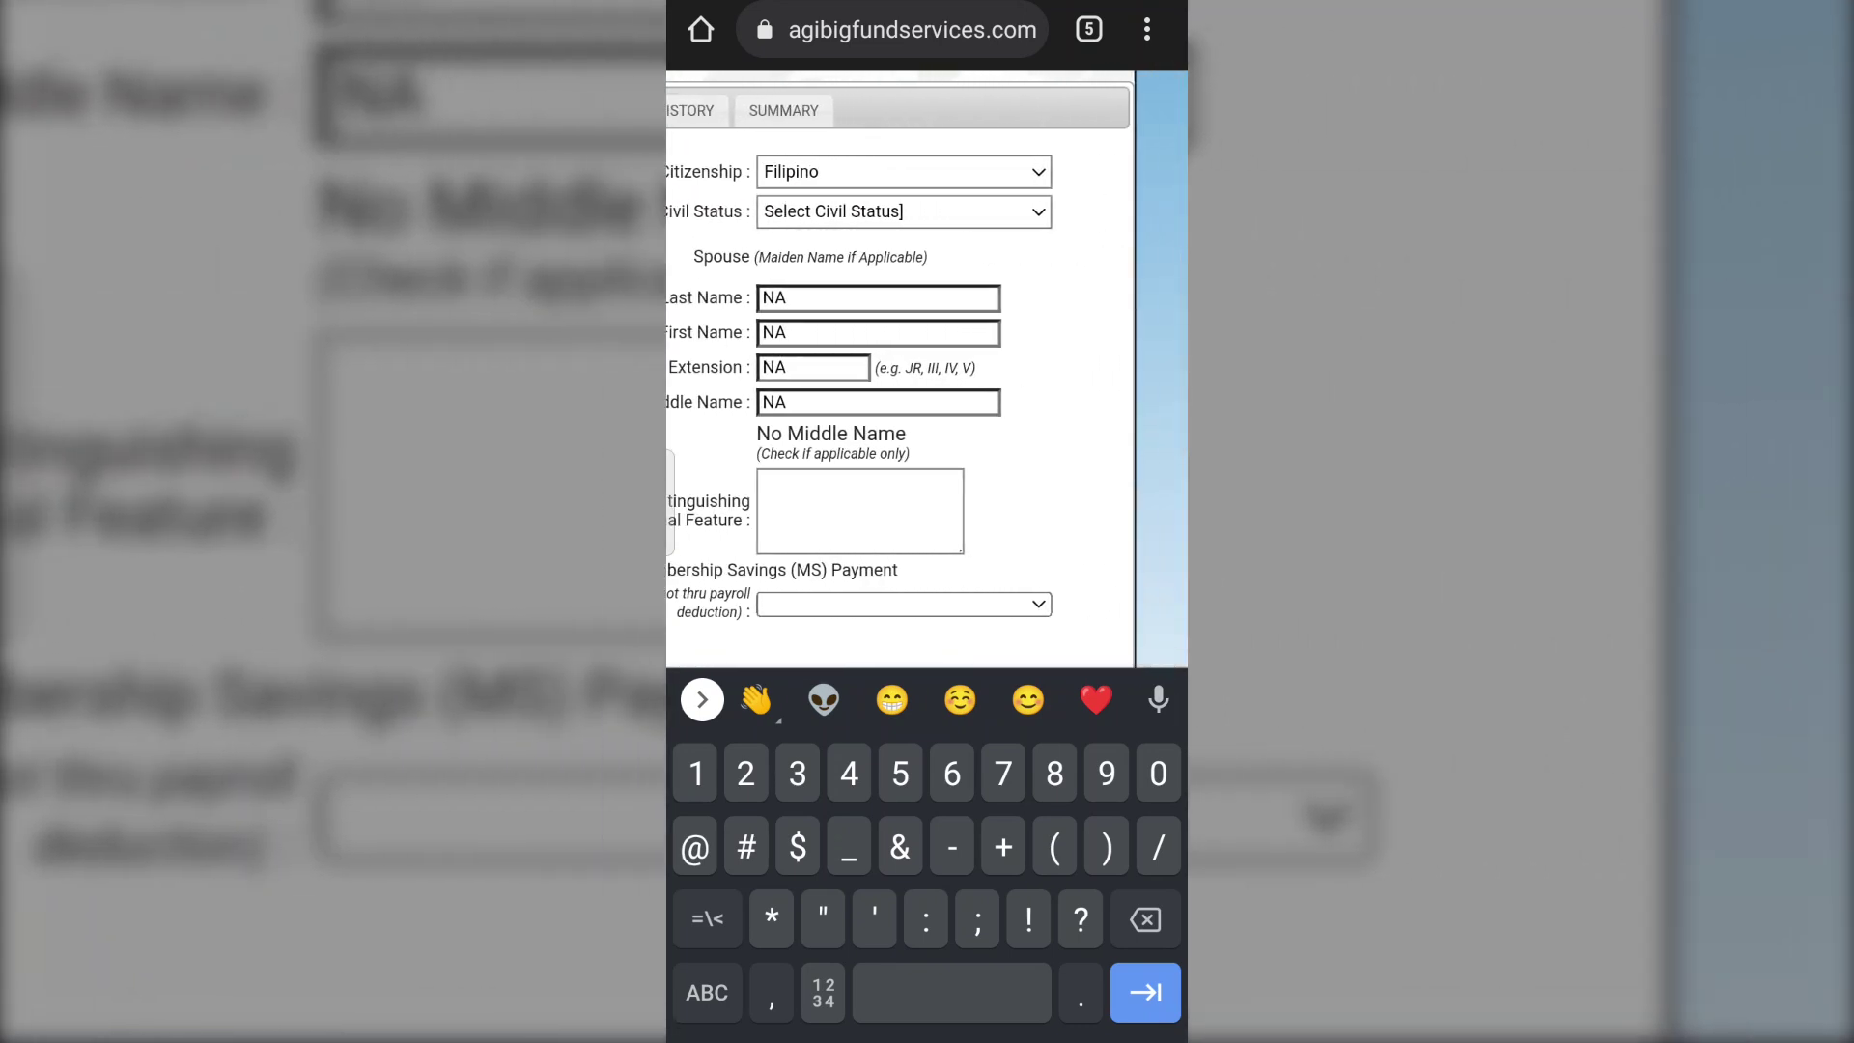
Set civil status to SINGLE and membership savings payment frequency to Annually
click(903, 212)
click(811, 373)
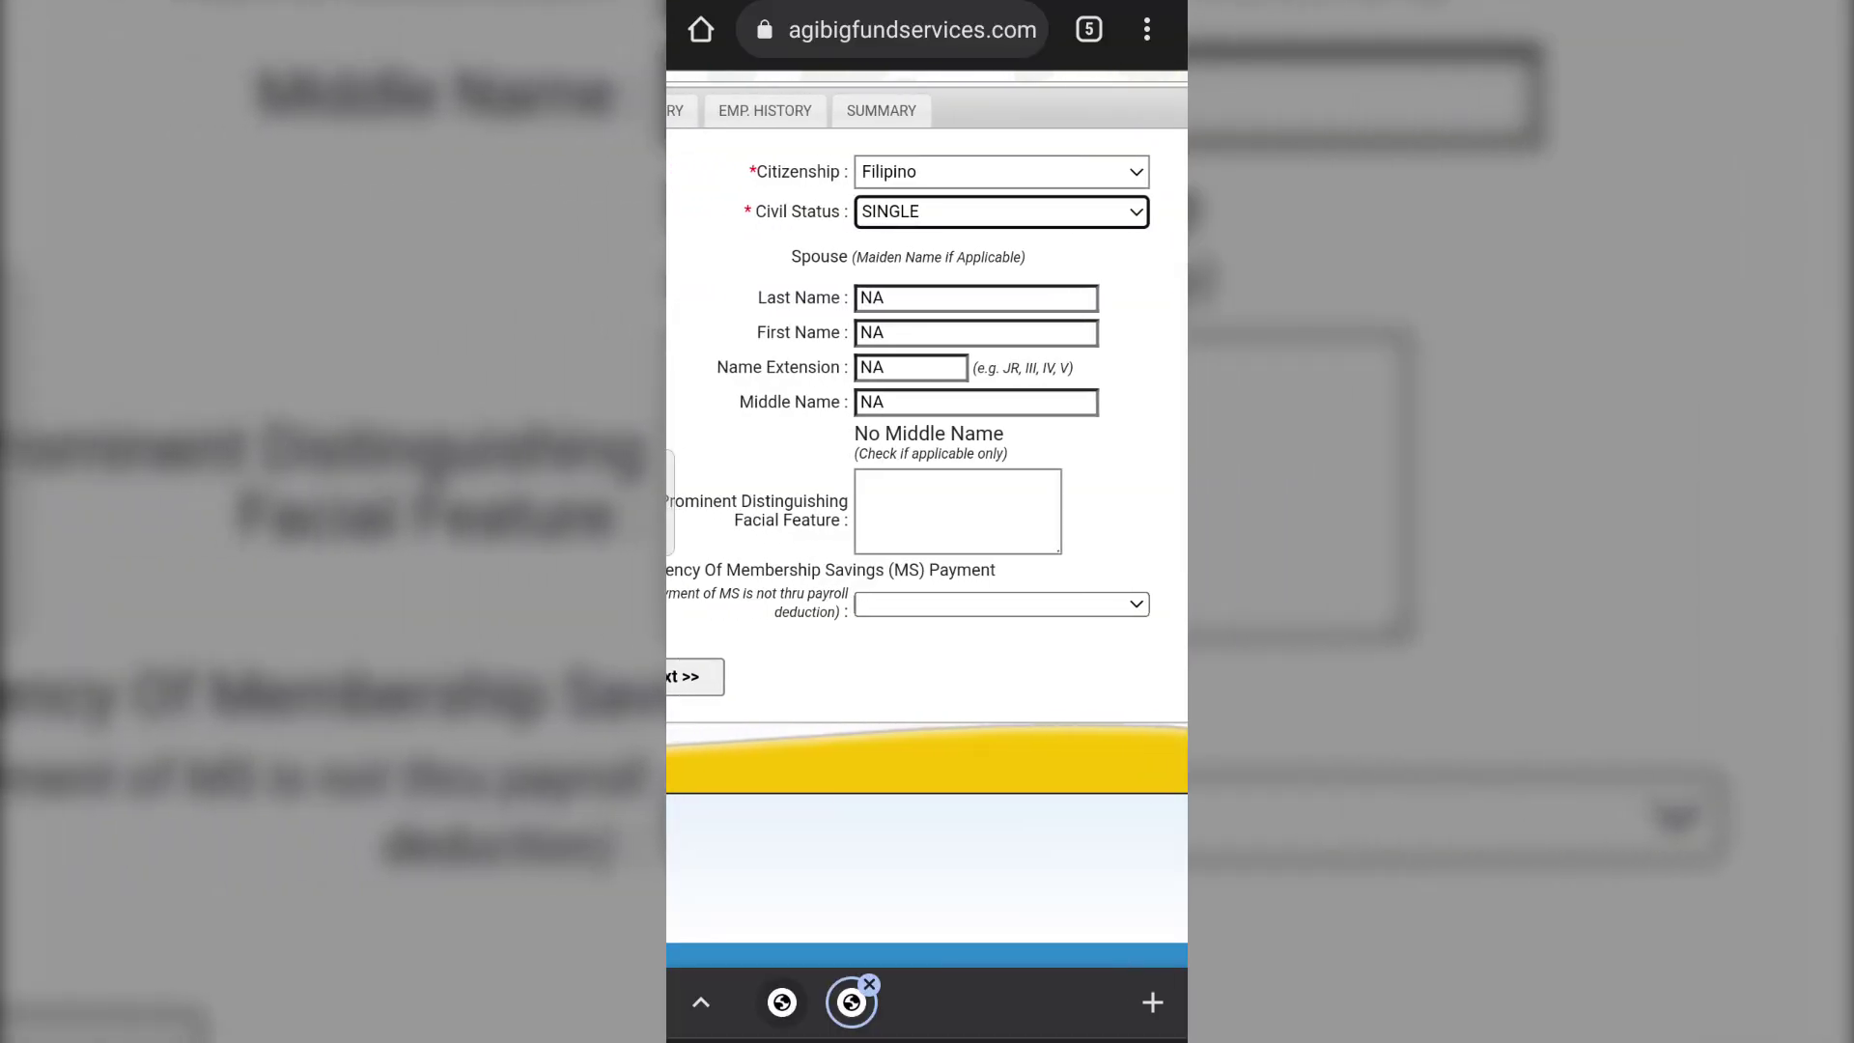
click(1002, 603)
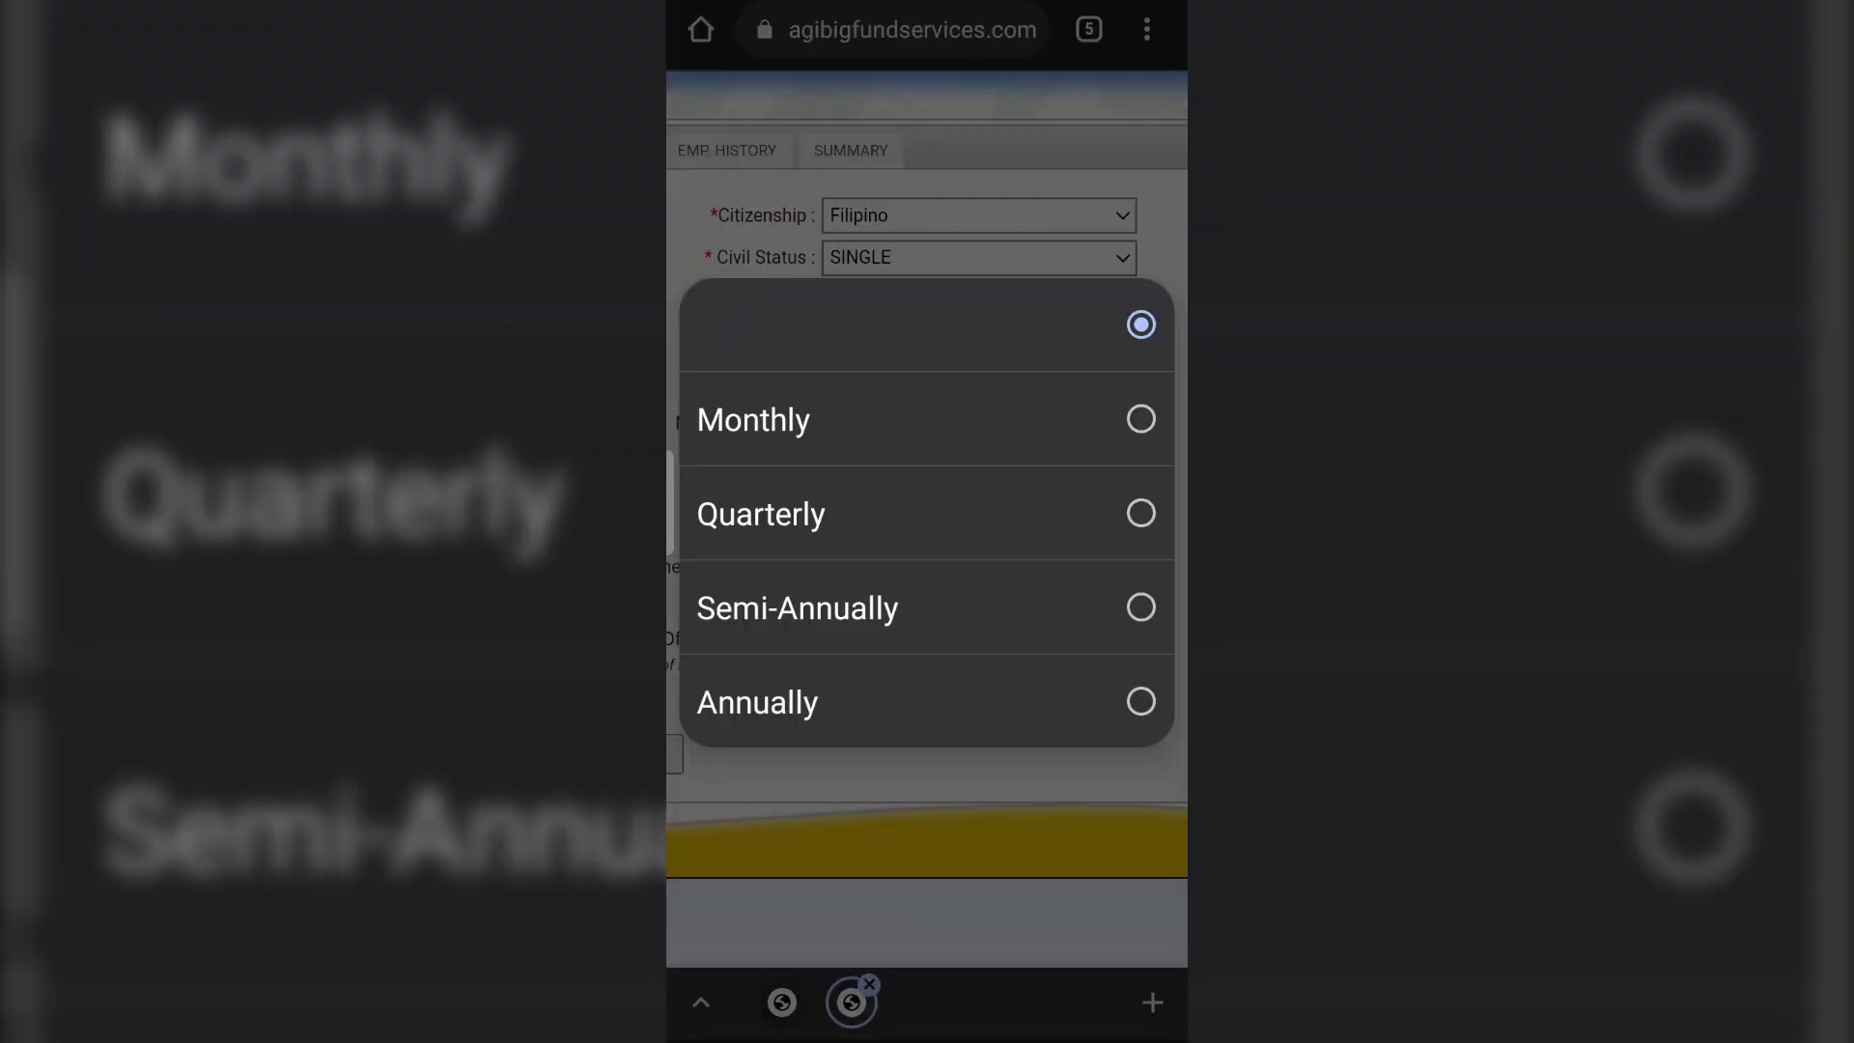
click(758, 702)
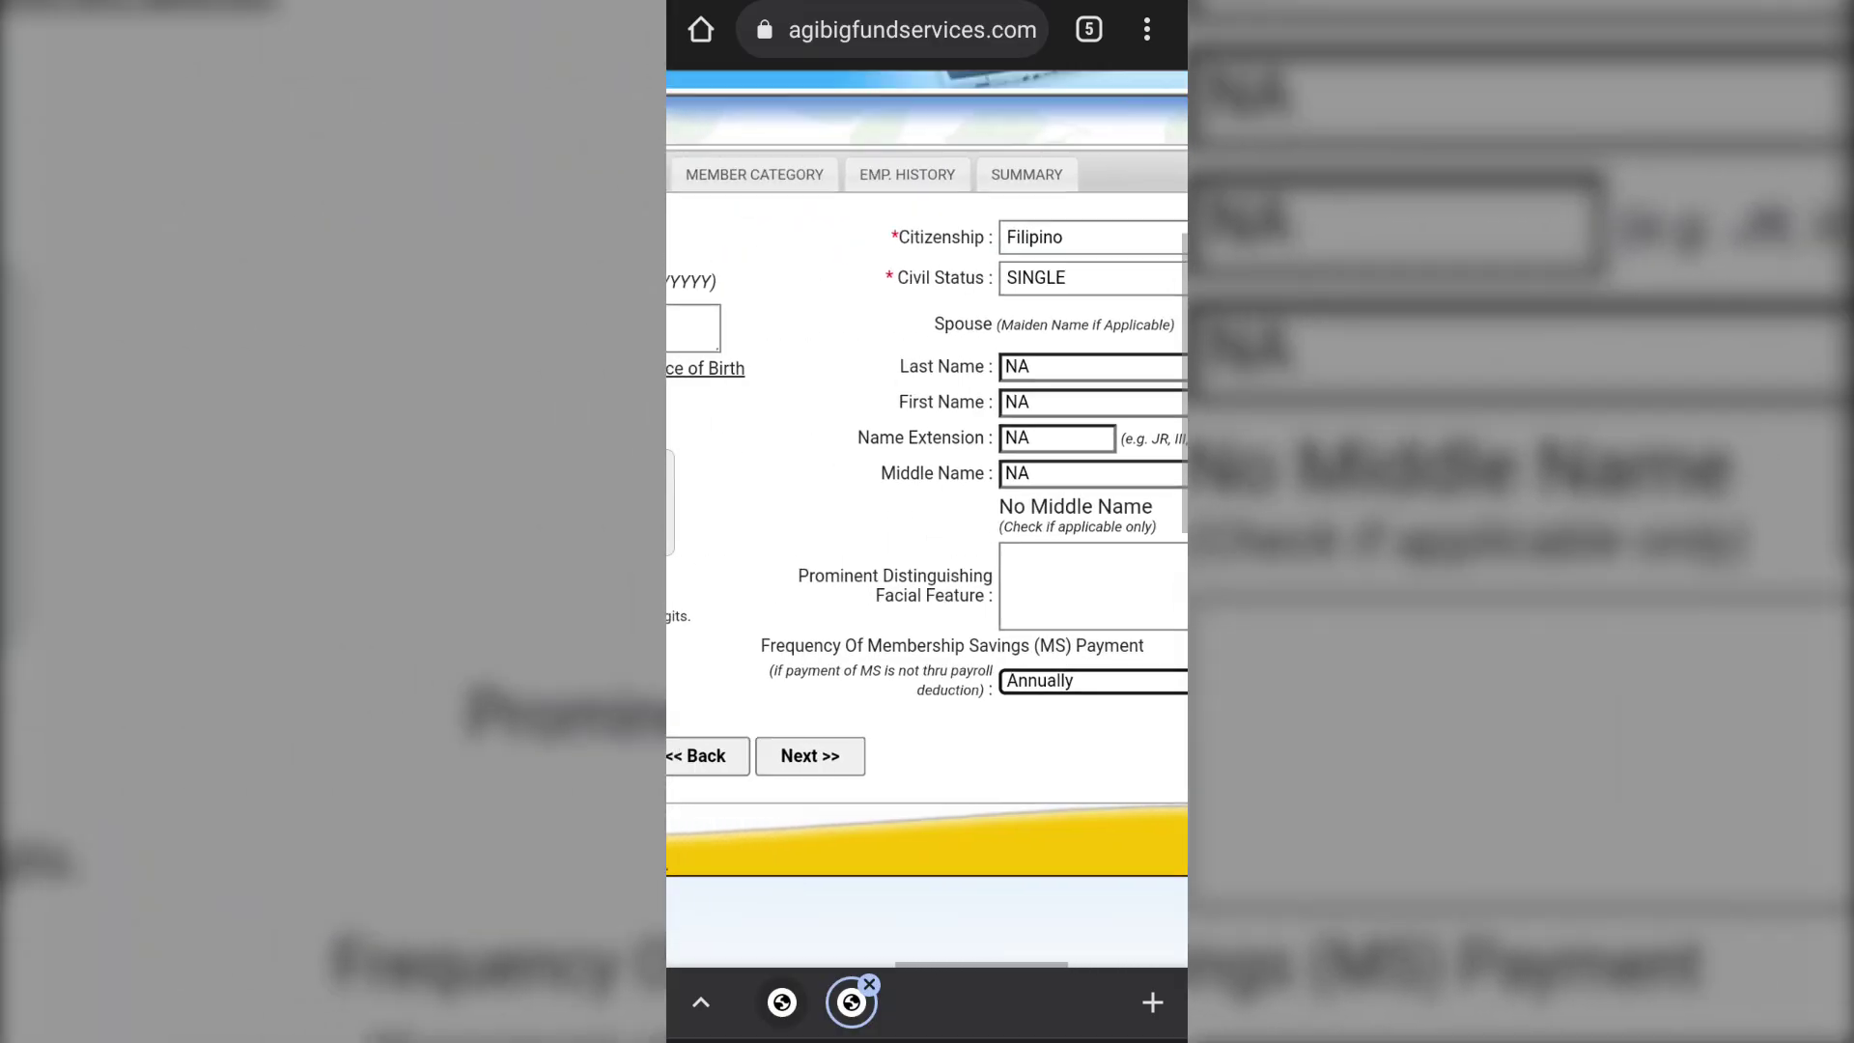
scroll(927, 522, down, 5)
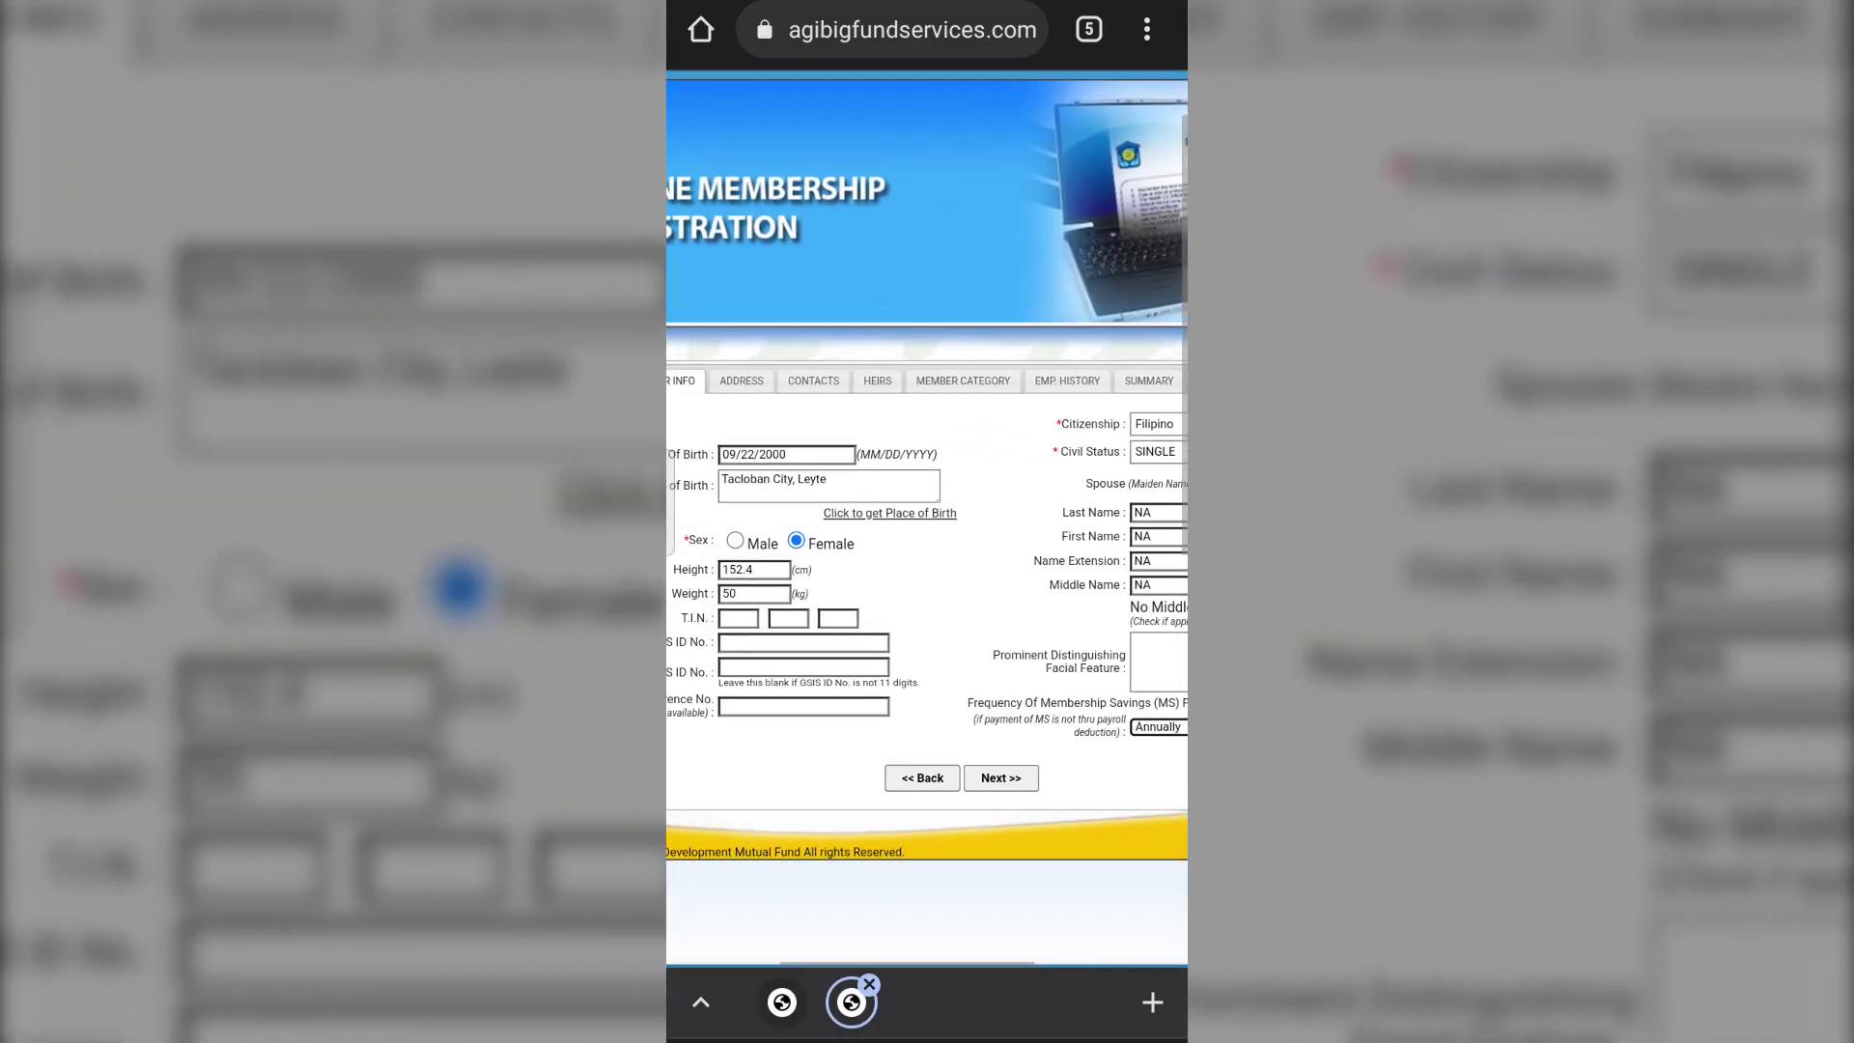
scroll(927, 521, down, 2)
scroll(927, 522, down, 2)
scroll(927, 522, down, 2)
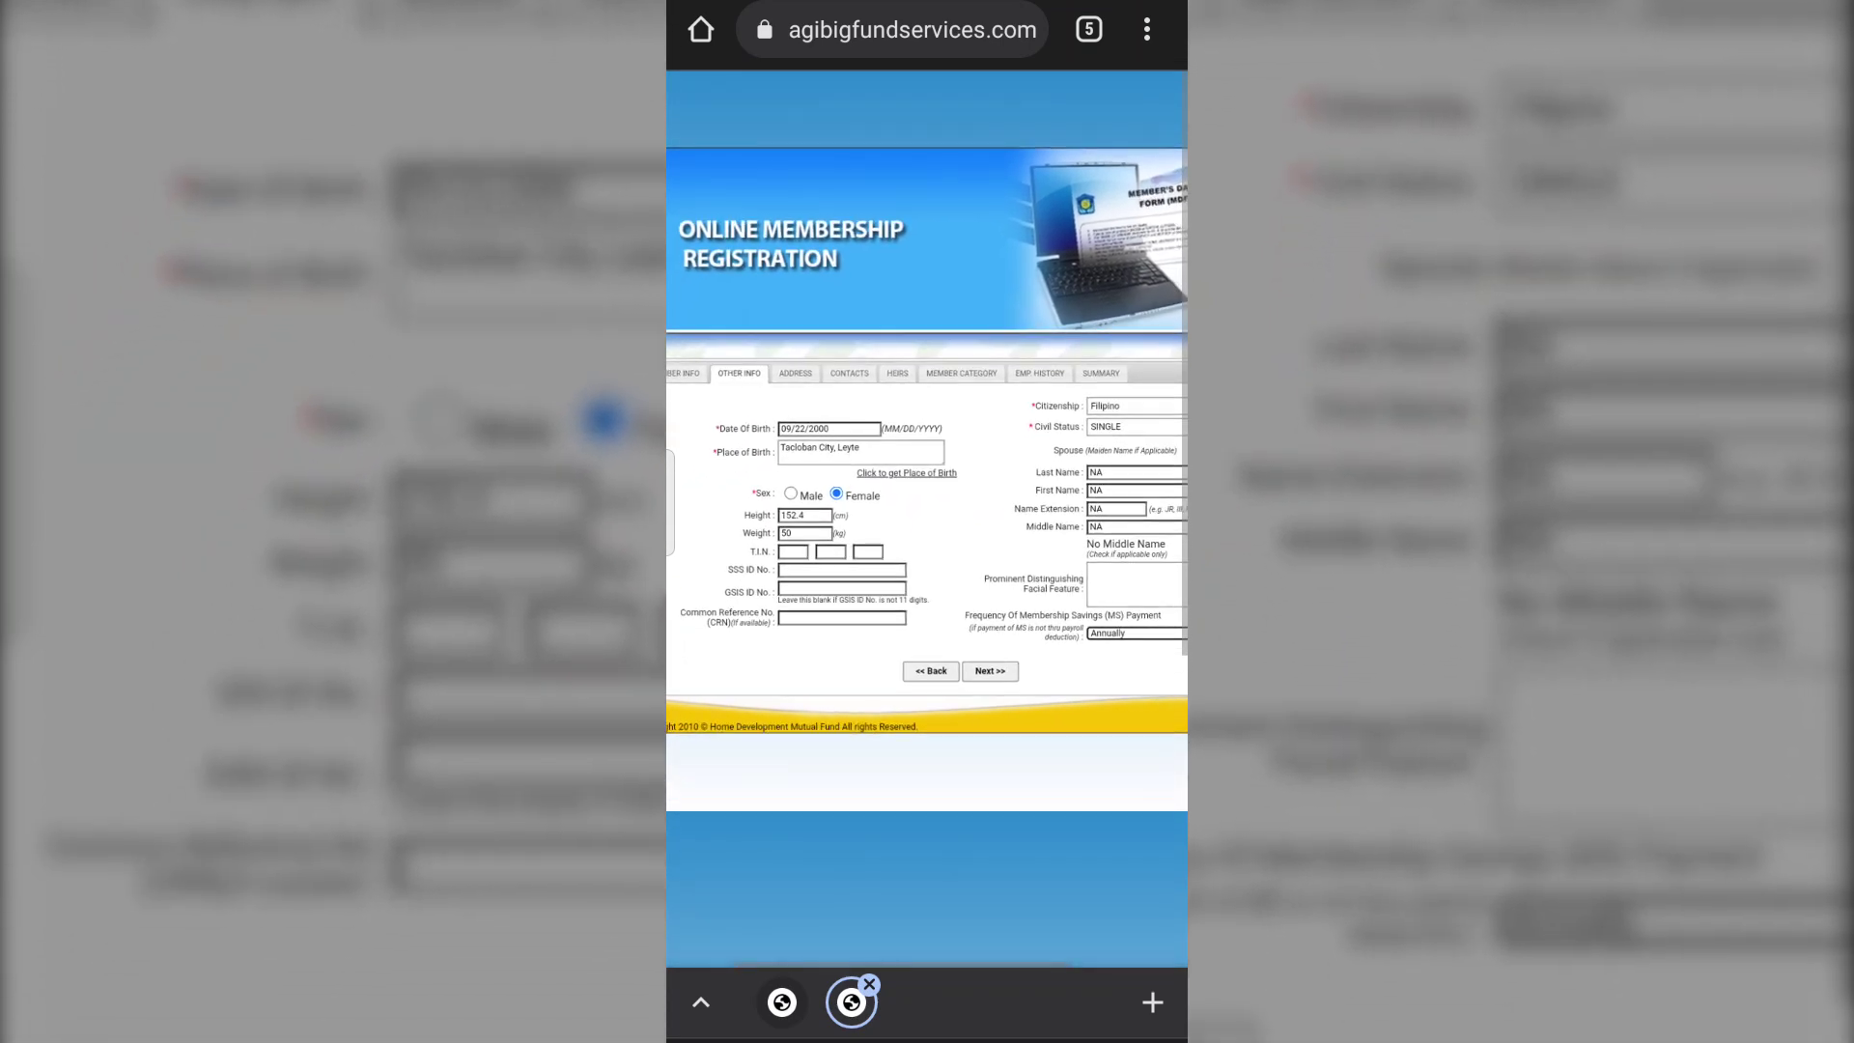
click(989, 670)
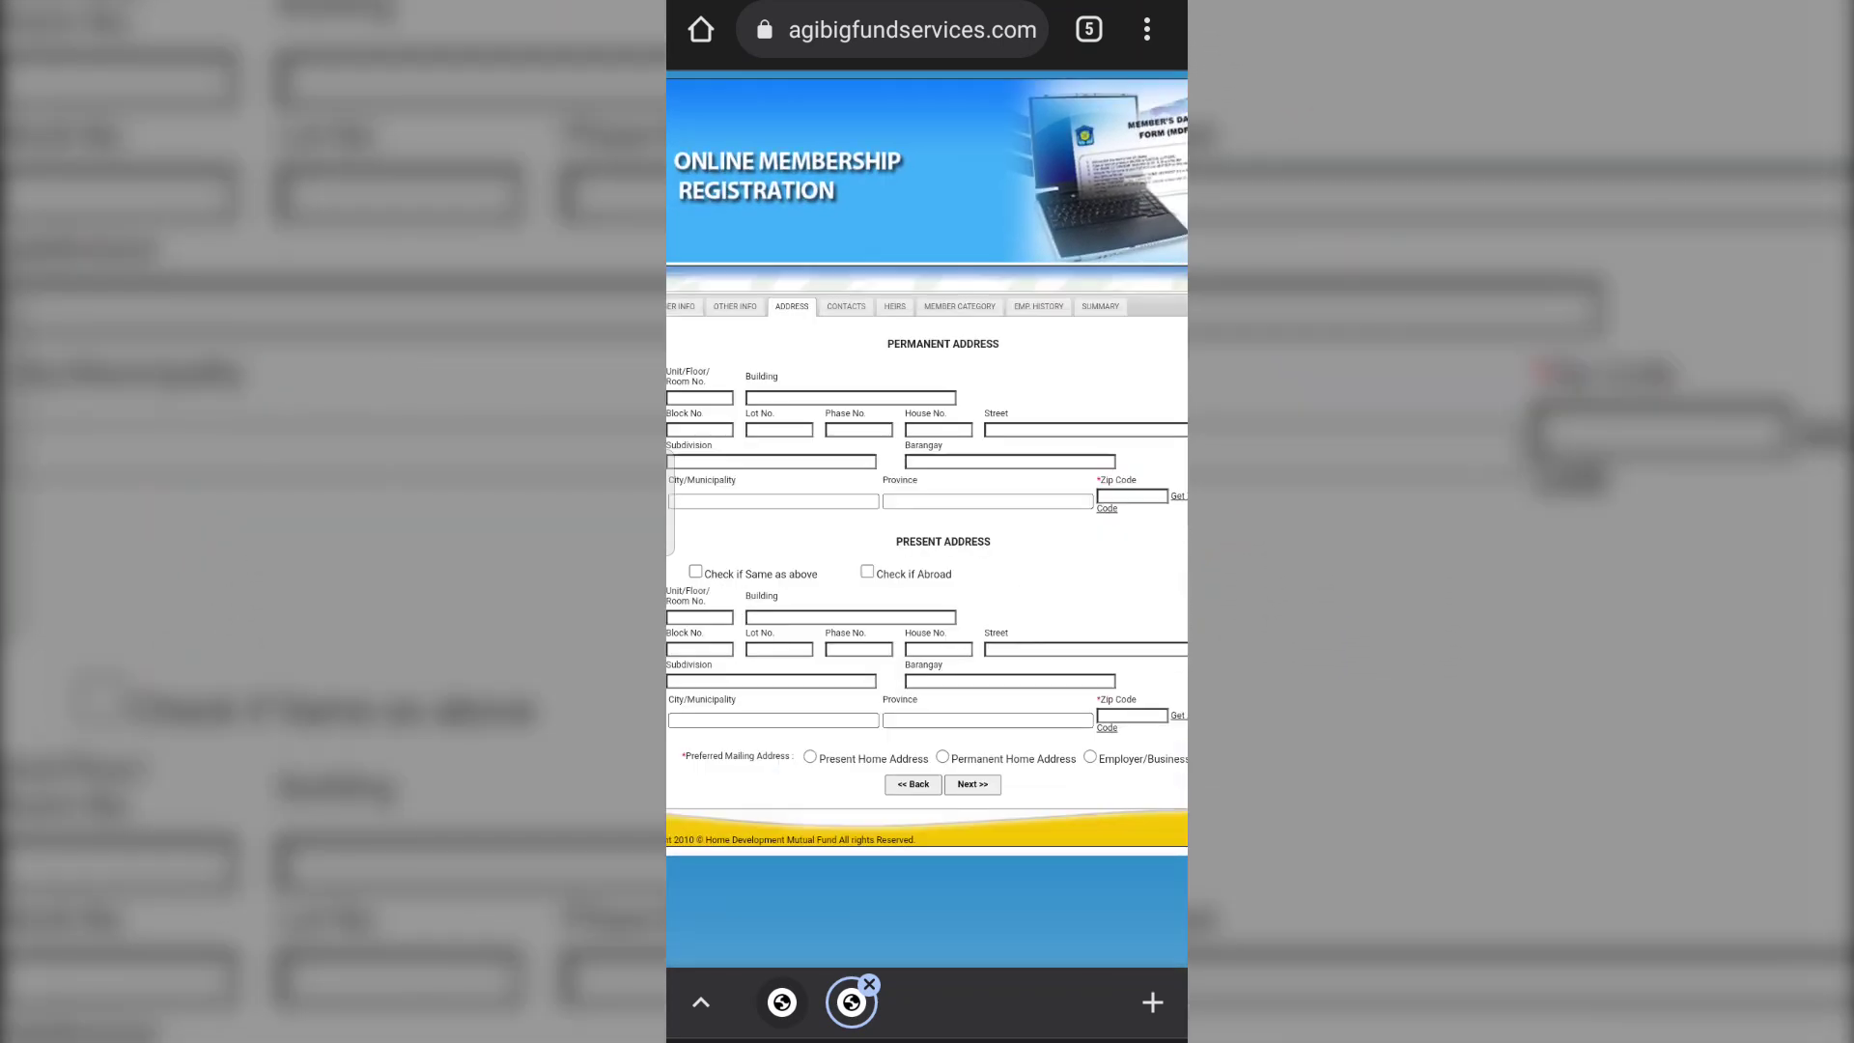
scroll(927, 522, left, 2)
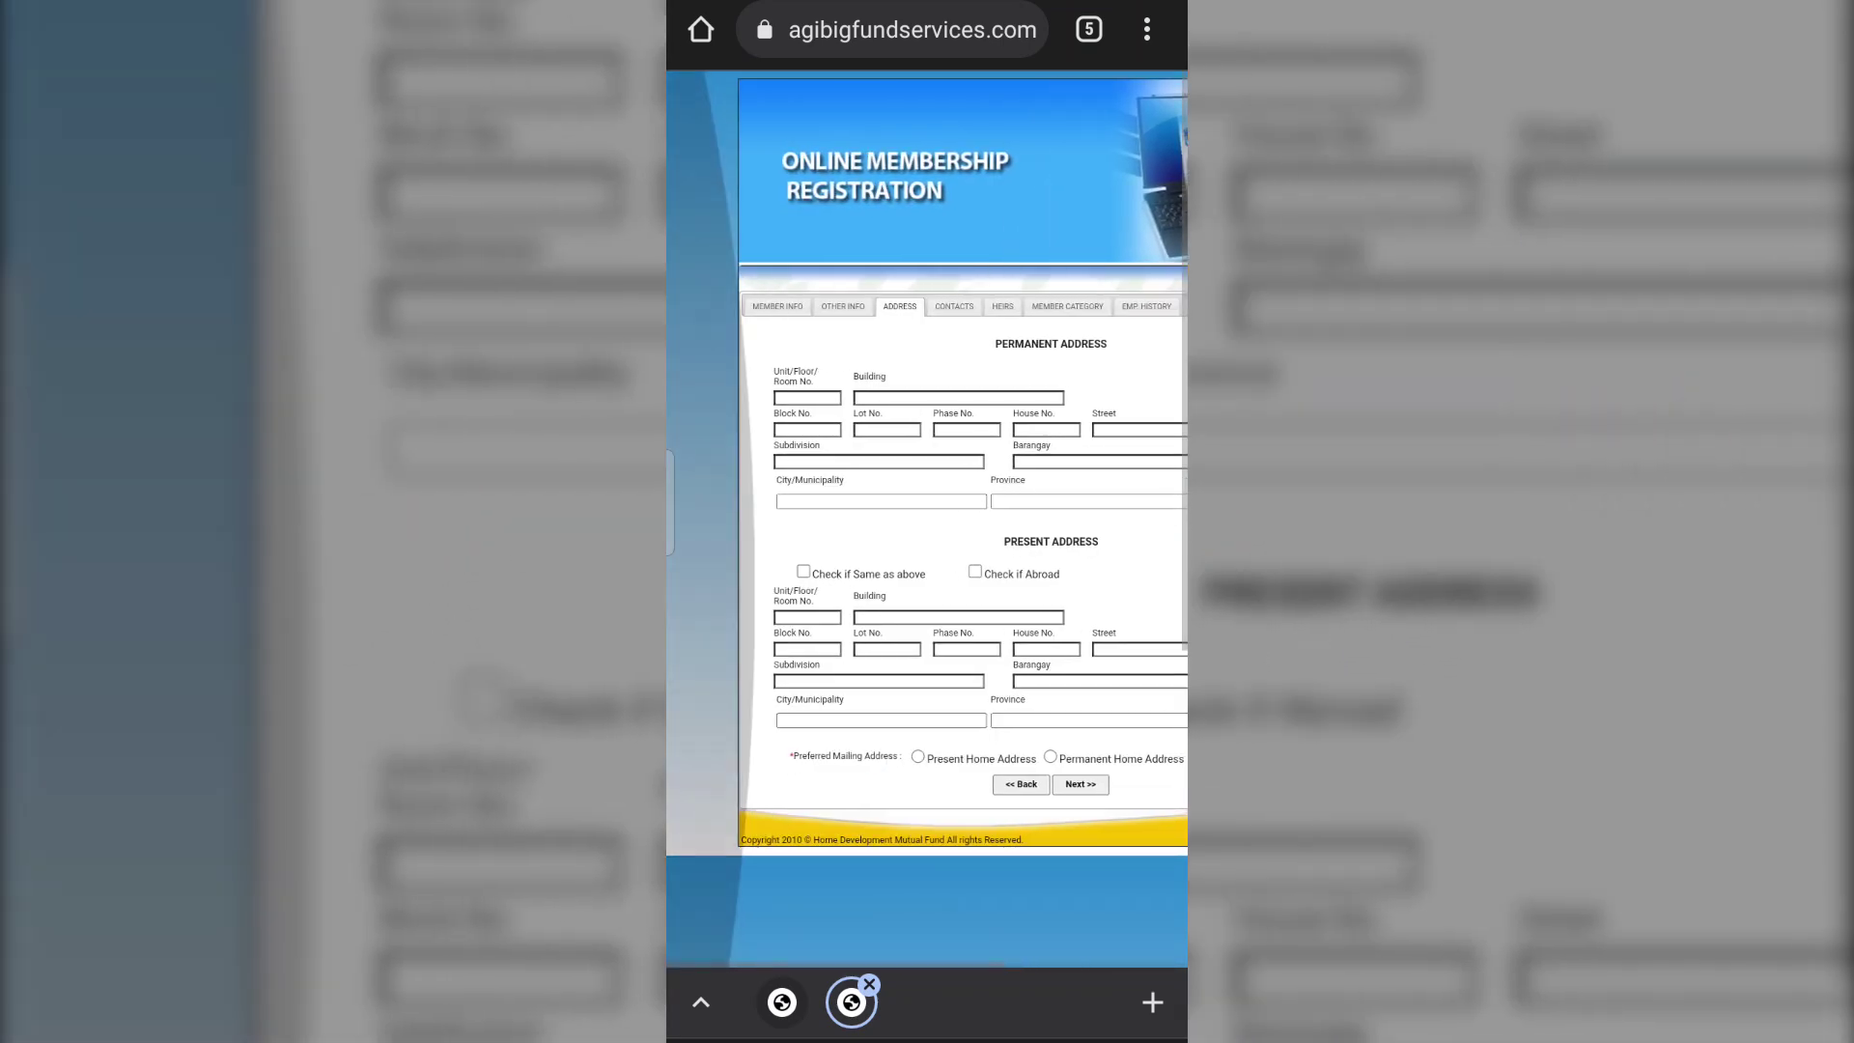
scroll(927, 521, up, 3)
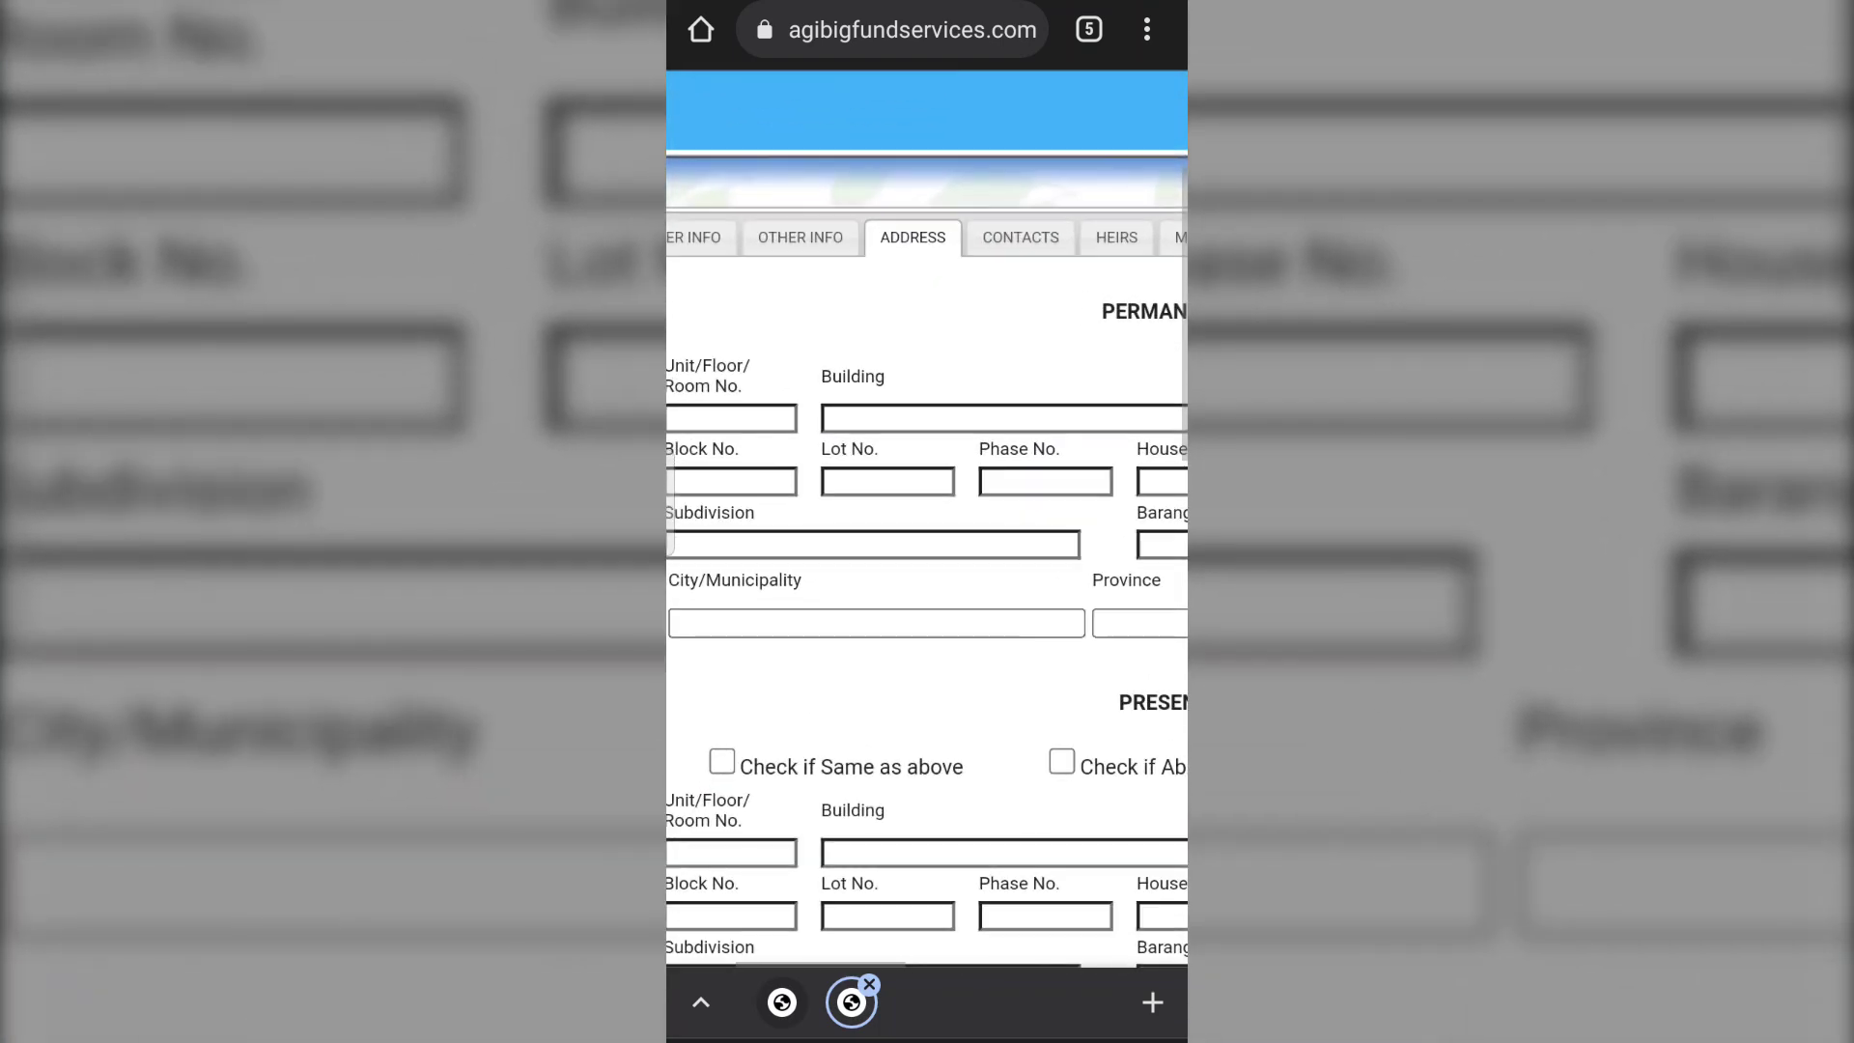
scroll(927, 521, left, 2)
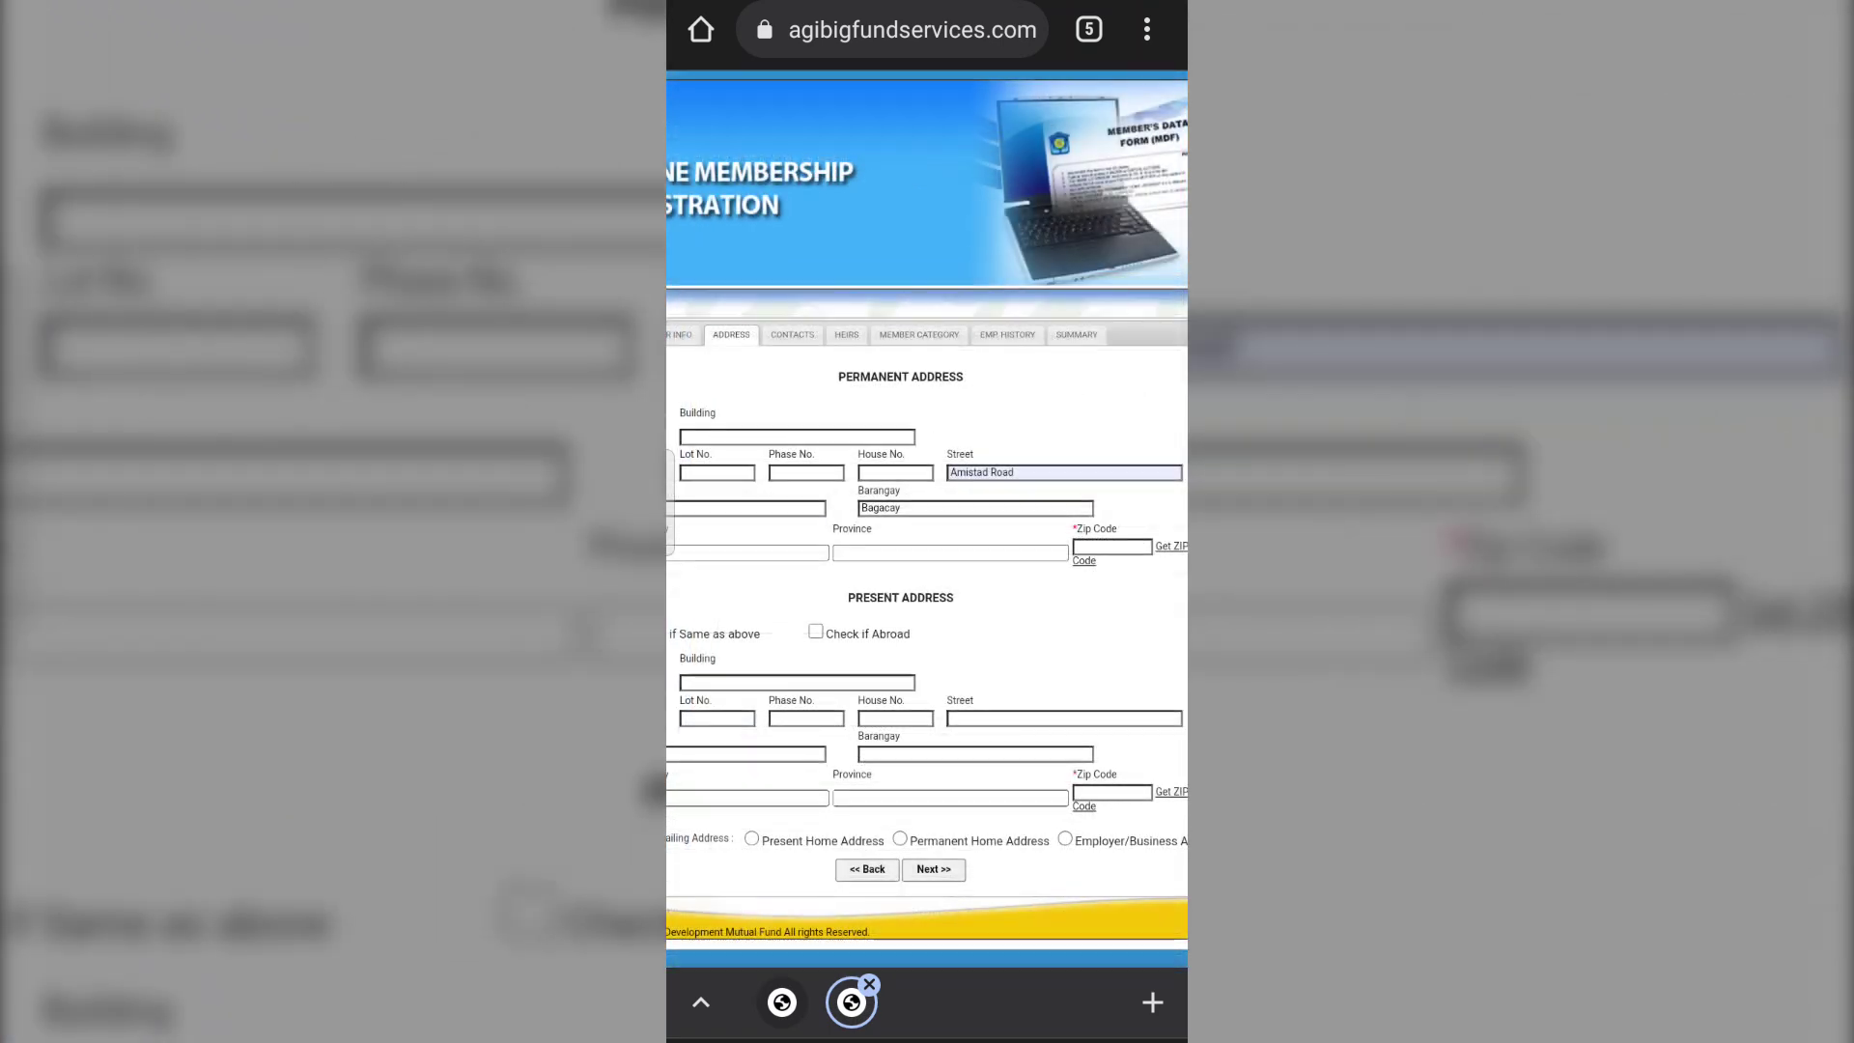
scroll(927, 508, right, 3)
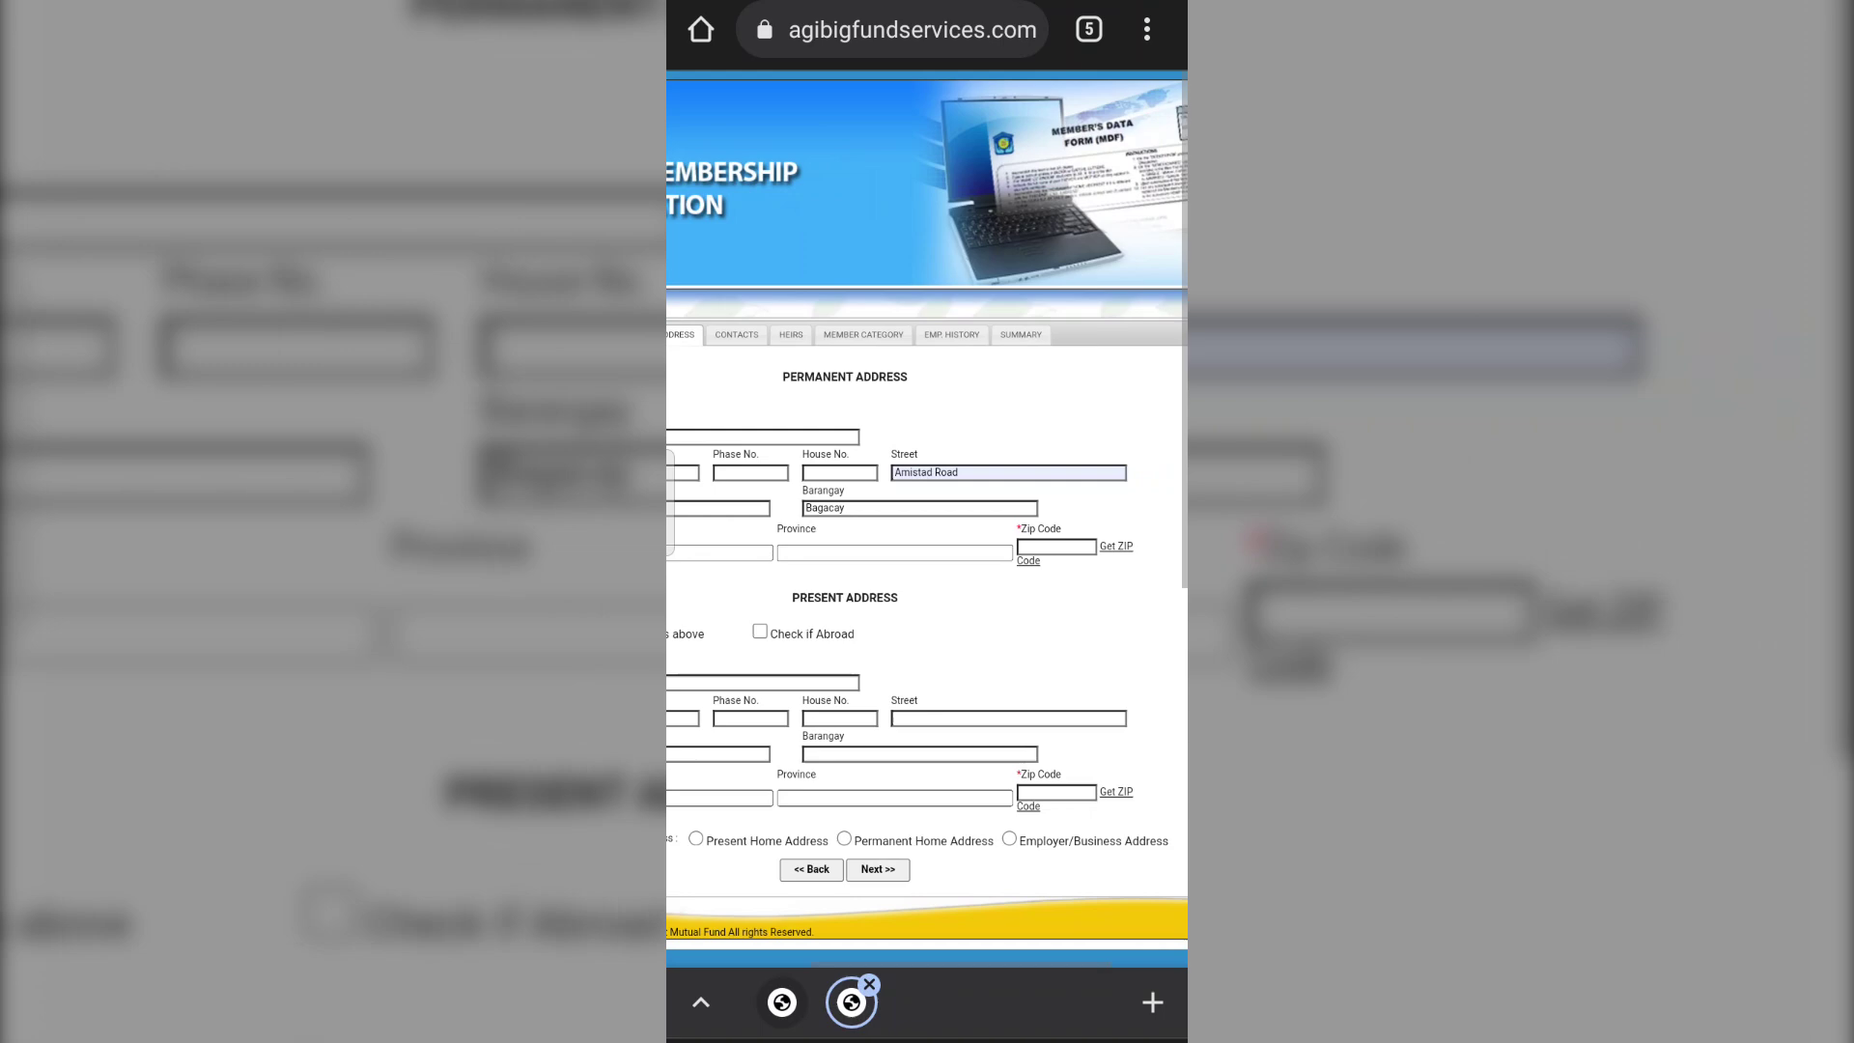
Look up the permanent address ZIP code via Central Visayas, Negros Oriental, Dumaguete City
click(1035, 546)
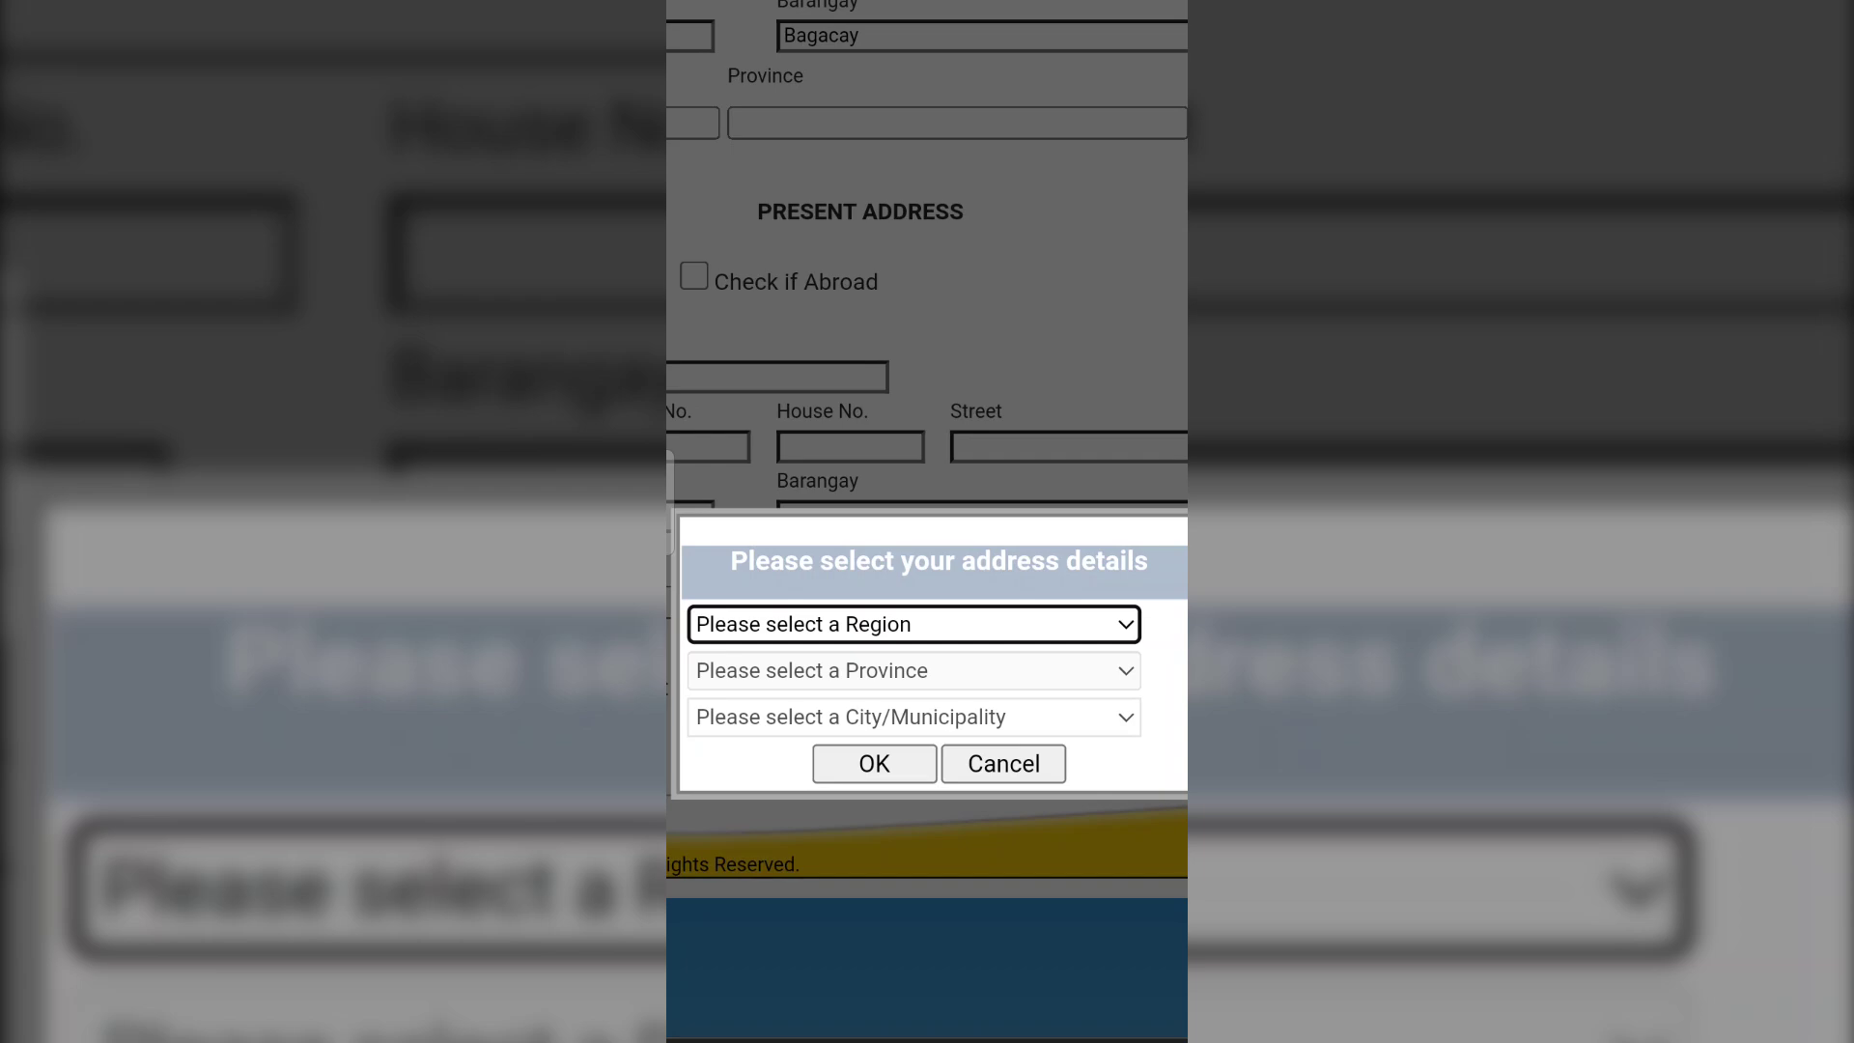
click(913, 624)
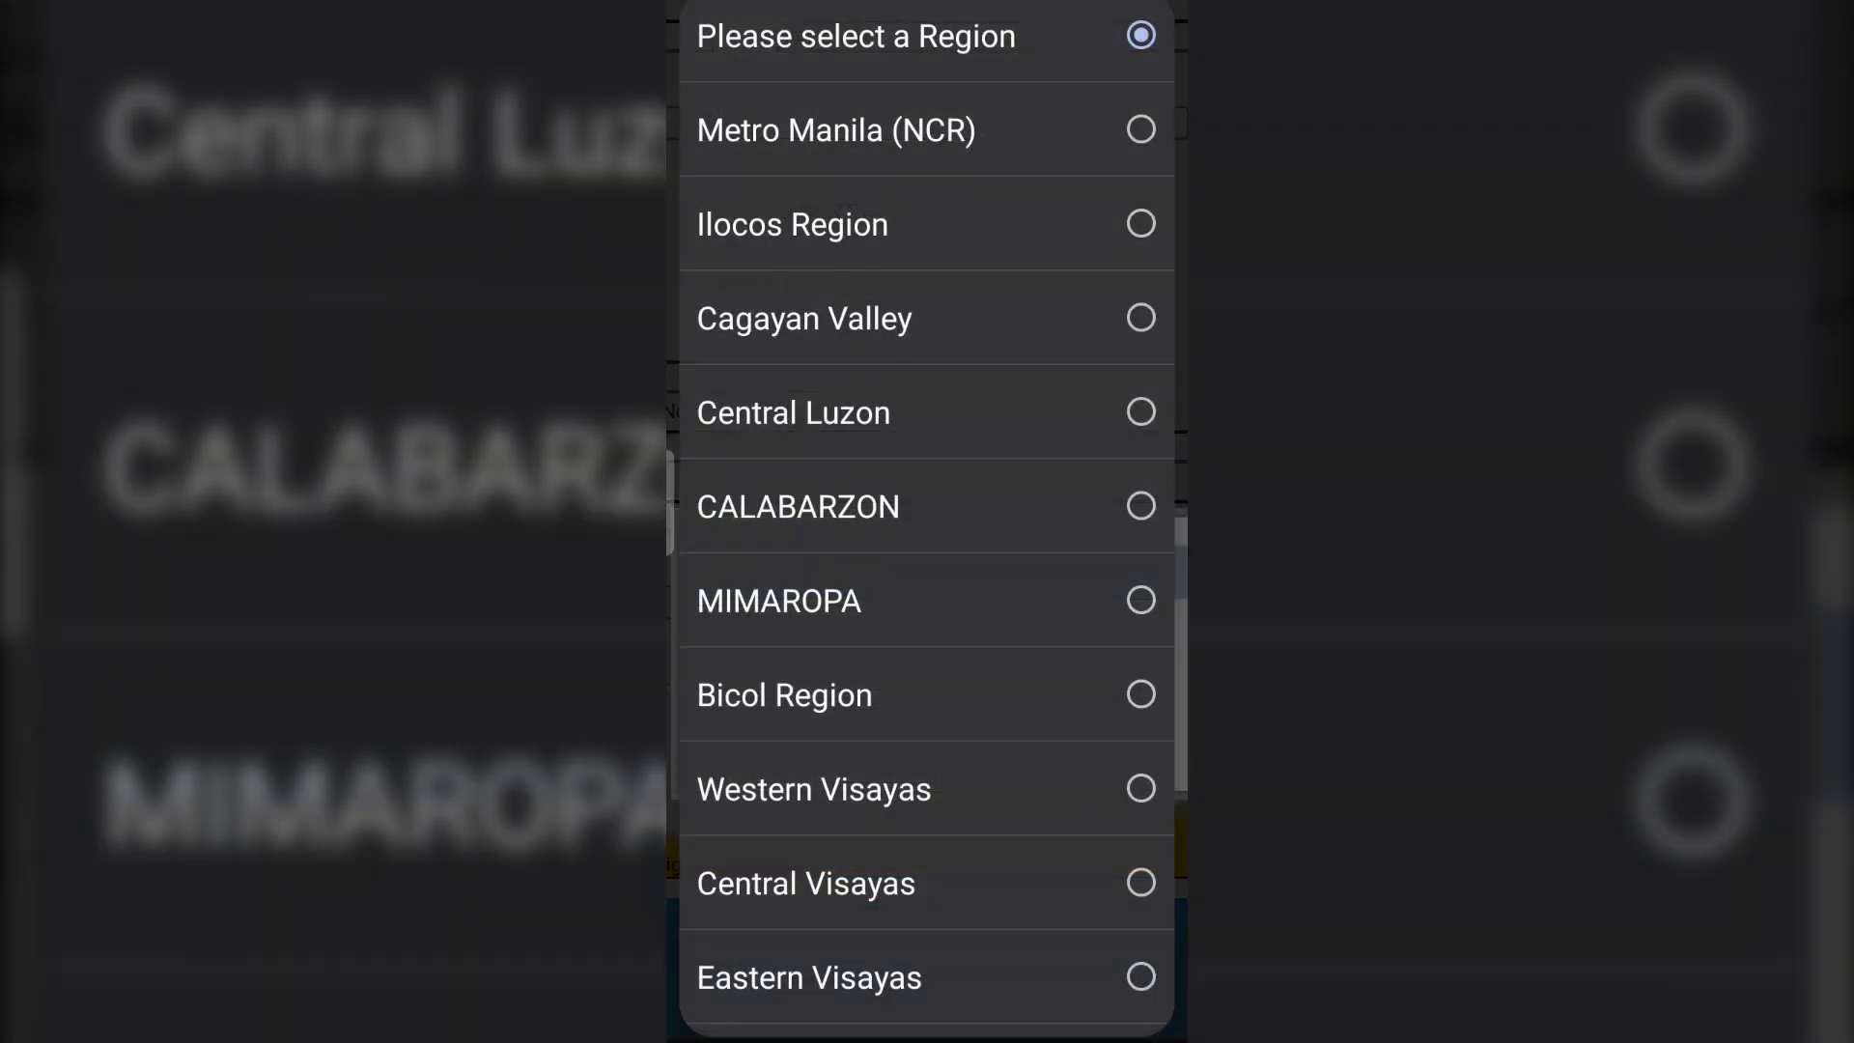
scroll(927, 521, down, 1)
click(812, 778)
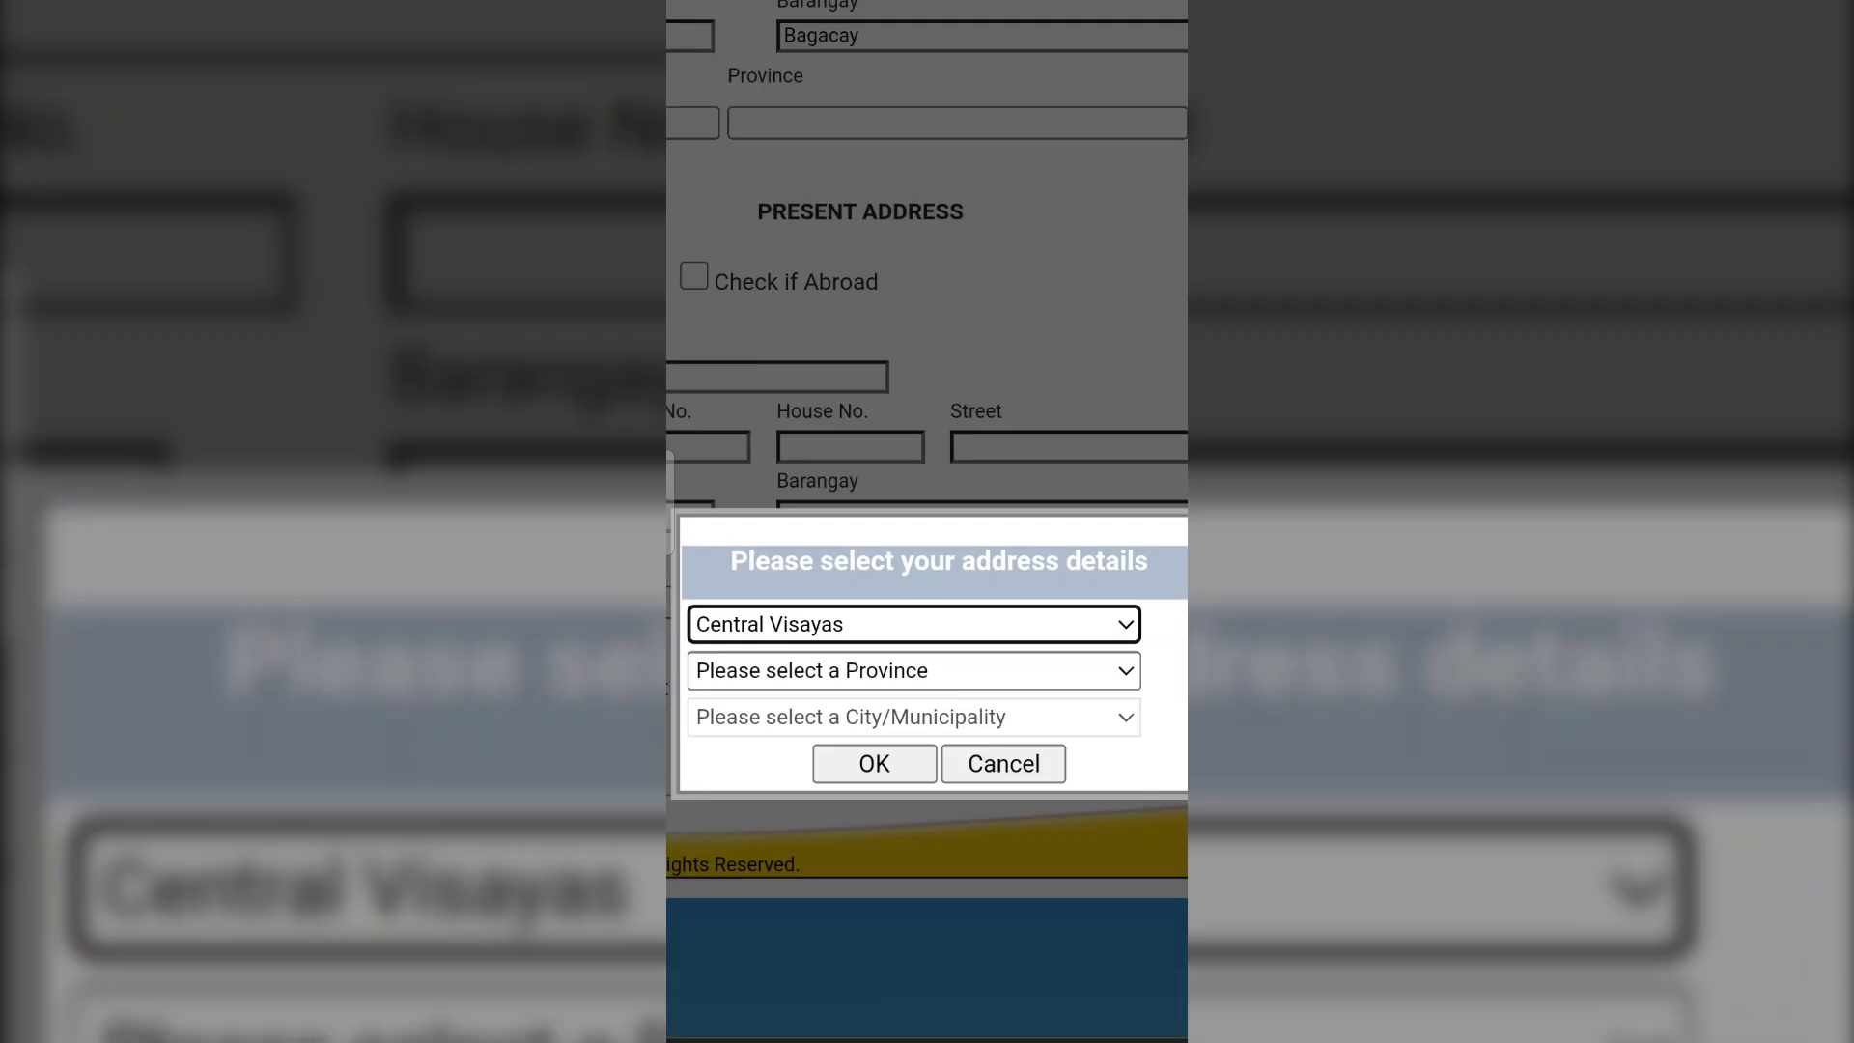
click(913, 669)
click(806, 608)
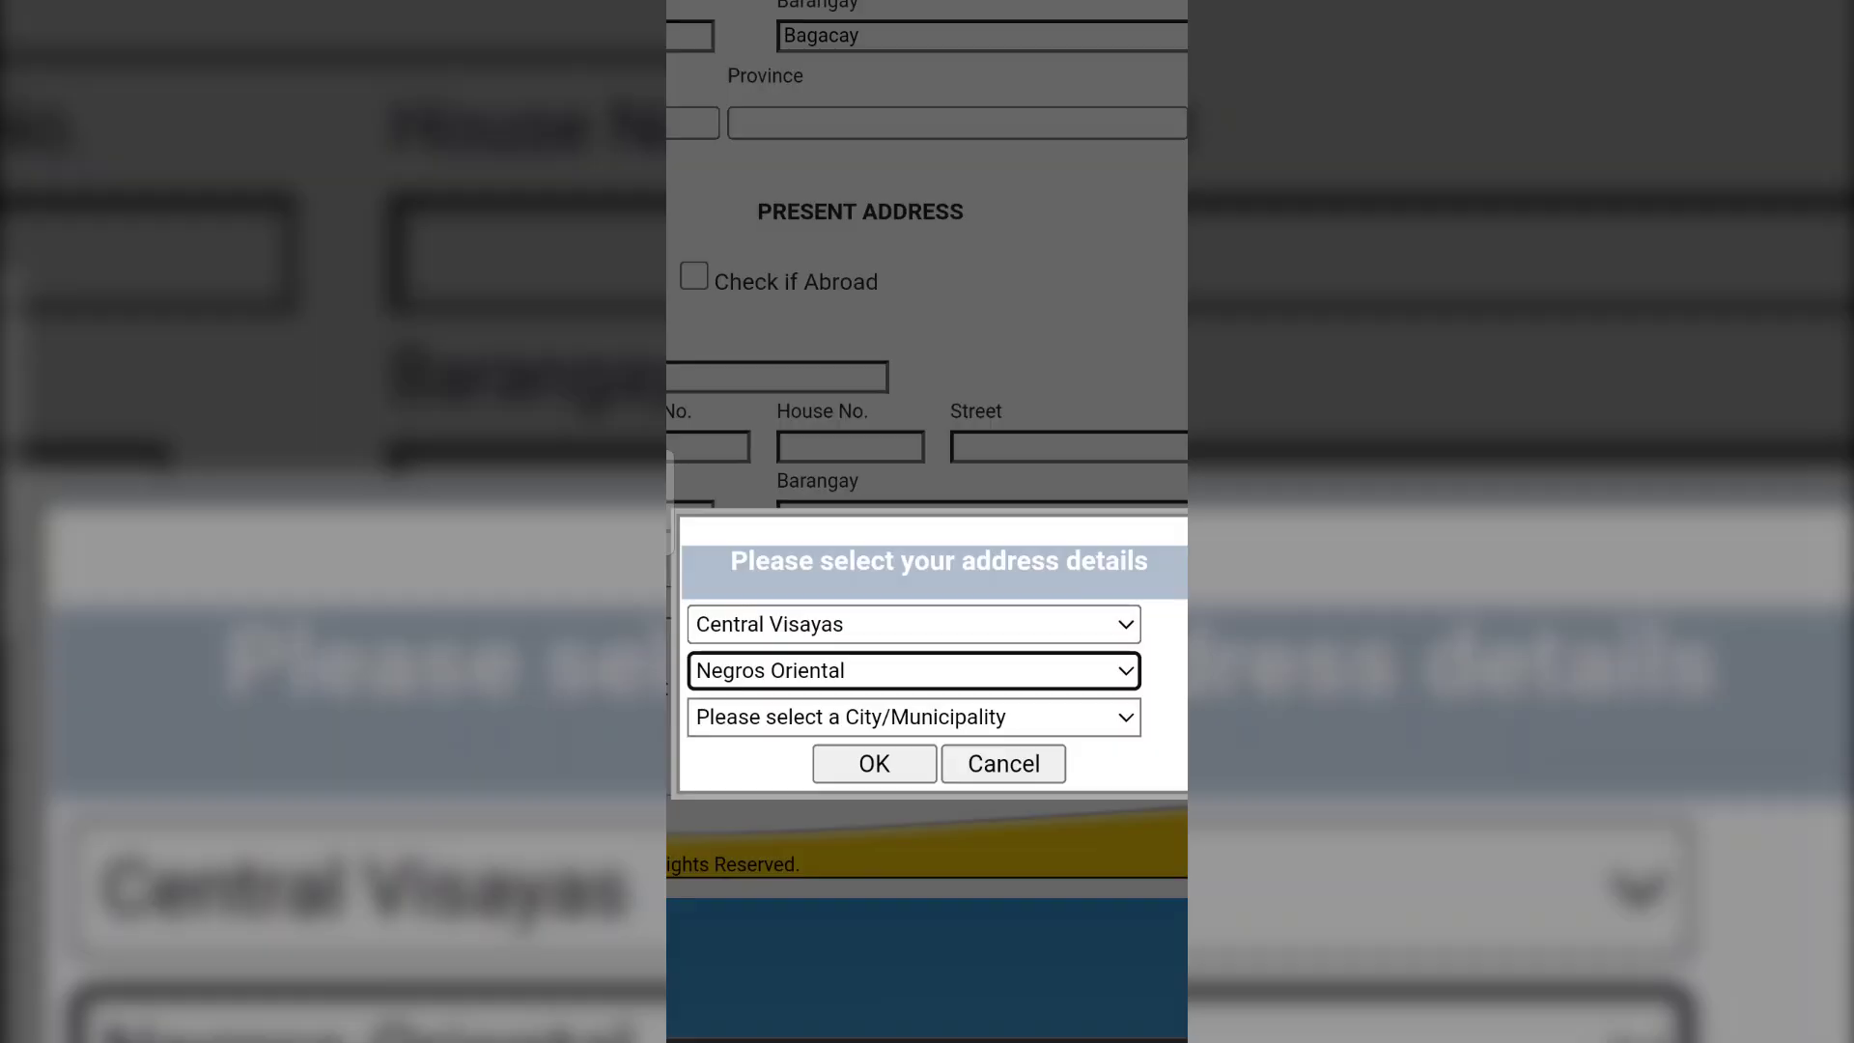
click(912, 715)
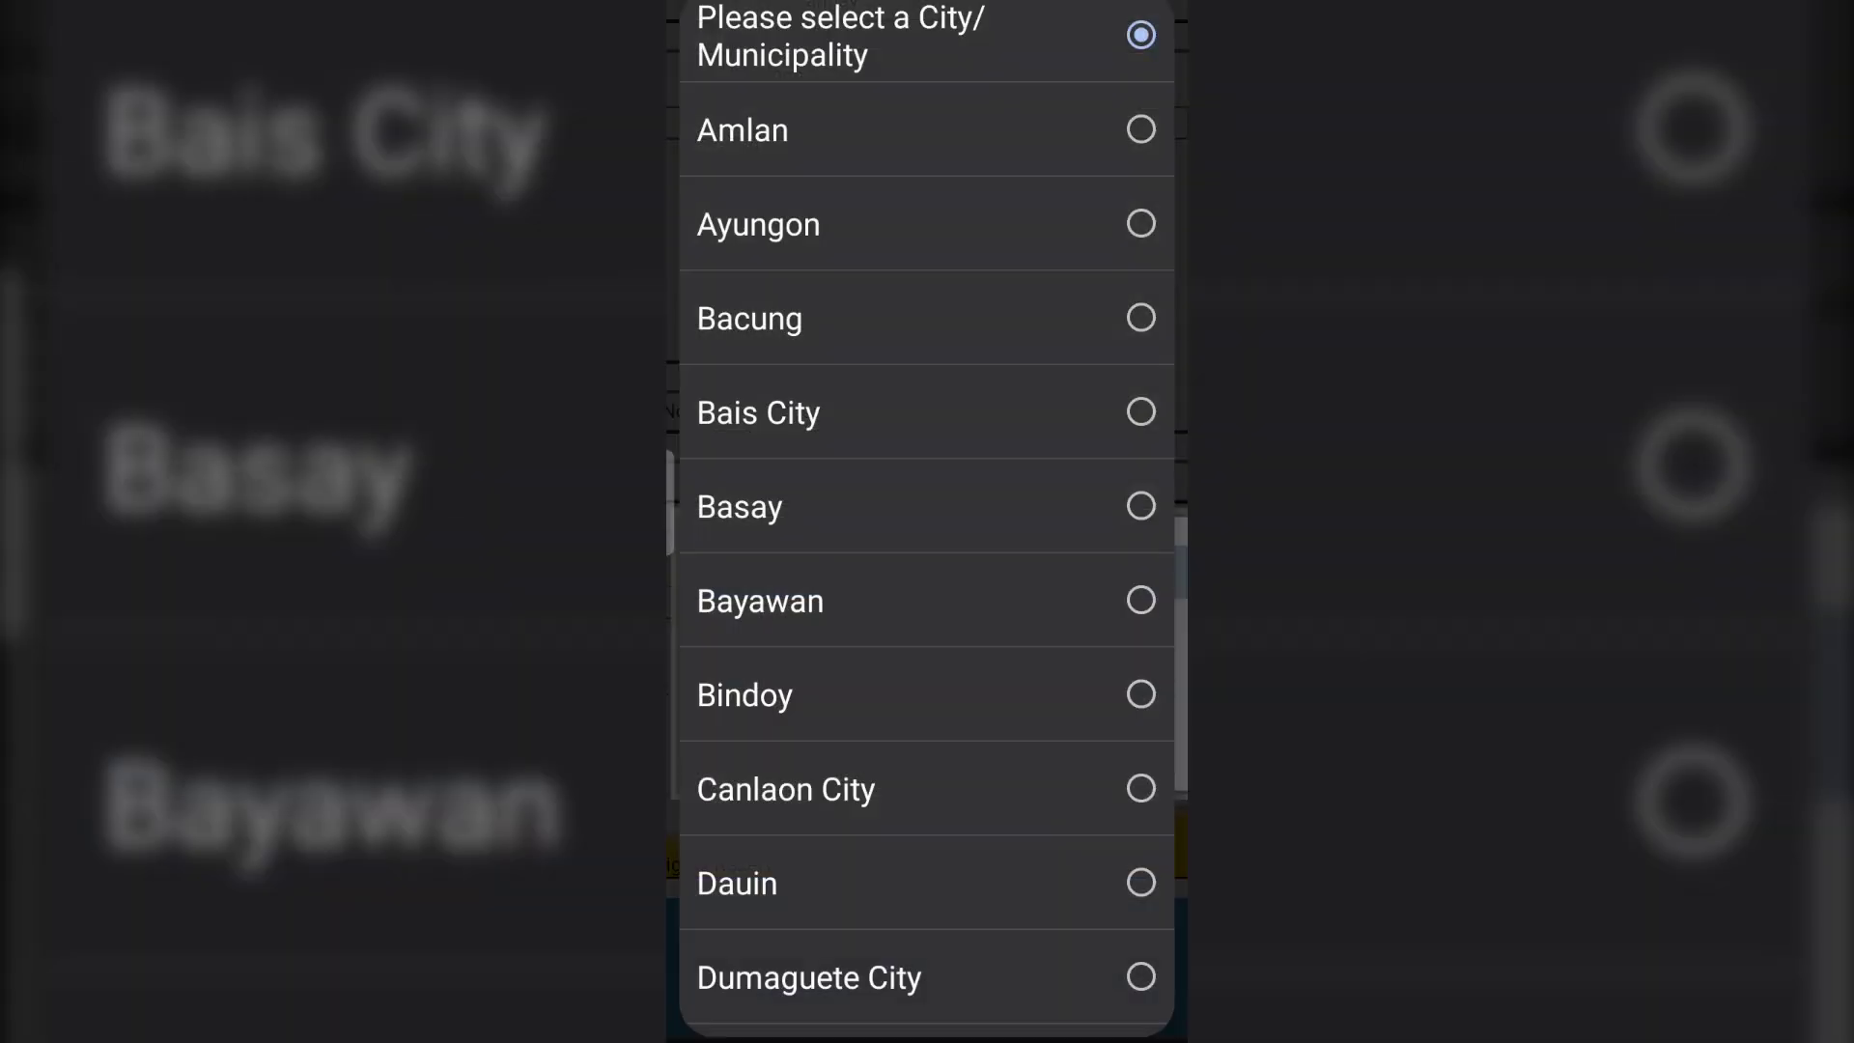
scroll(927, 581, down, 2)
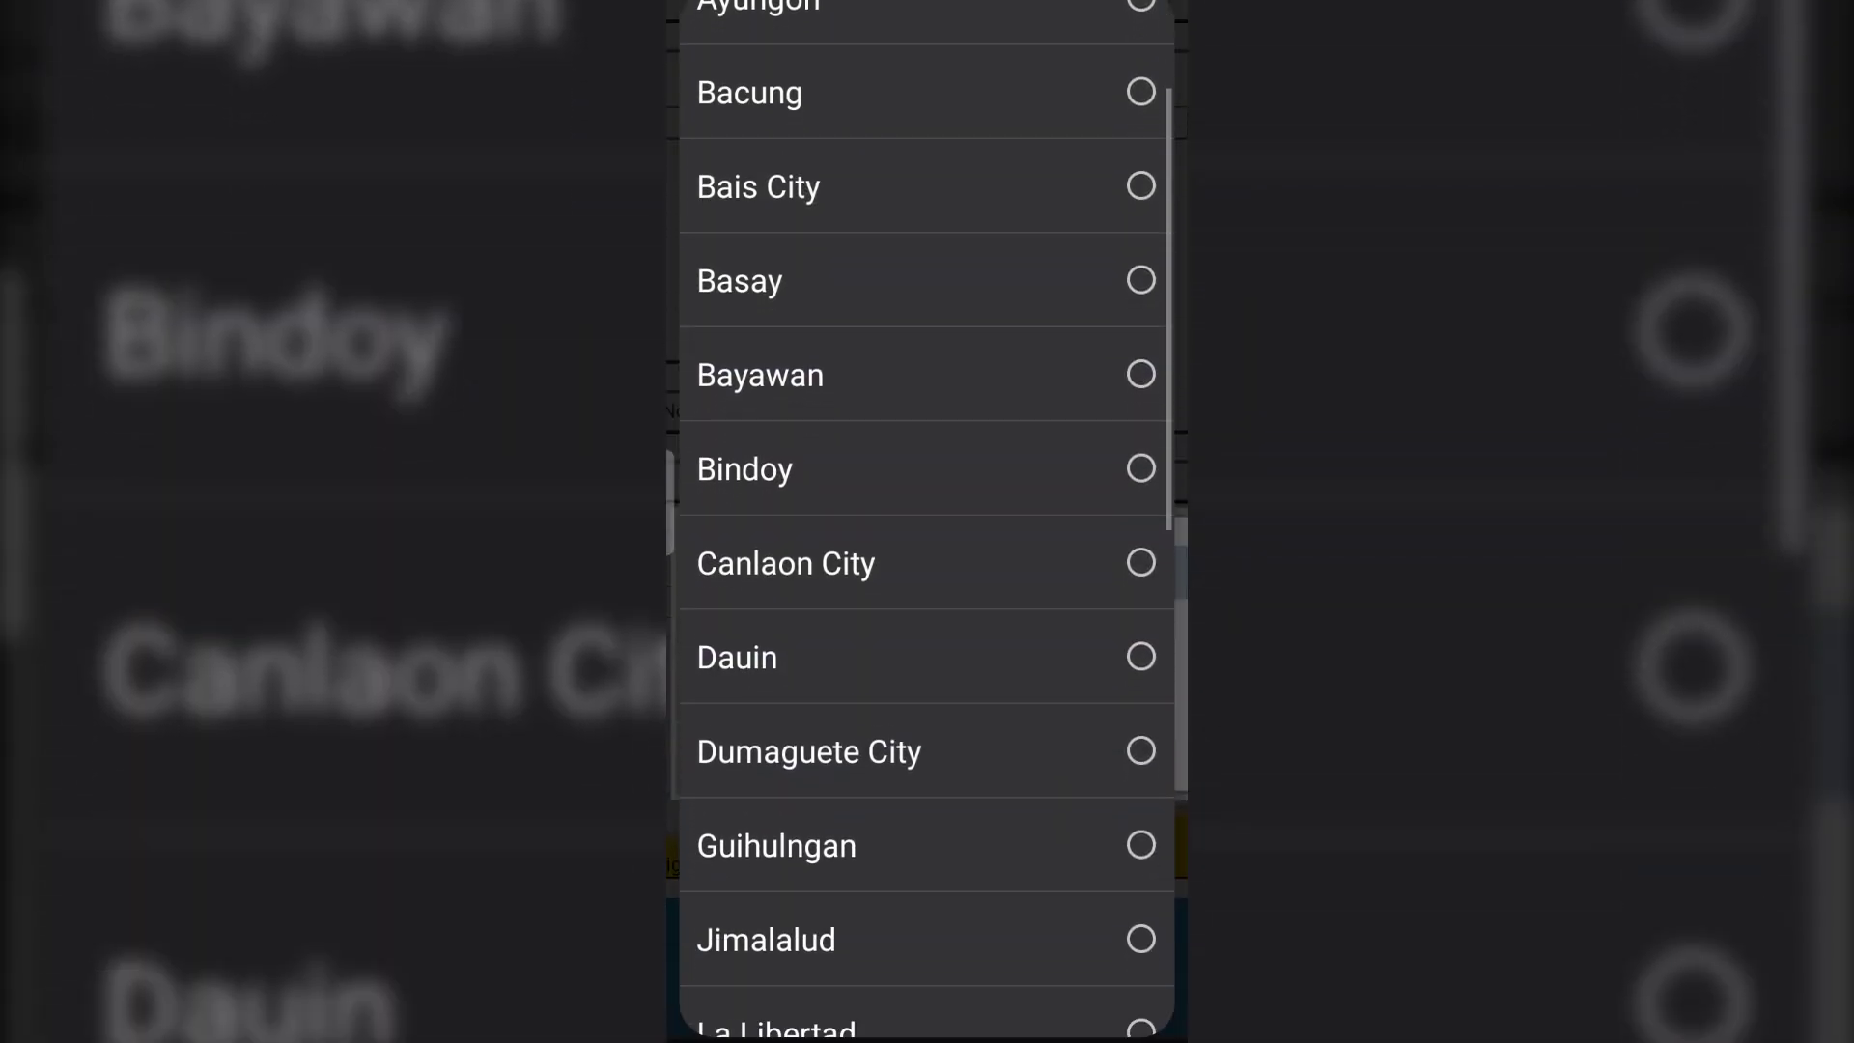
click(812, 758)
click(874, 763)
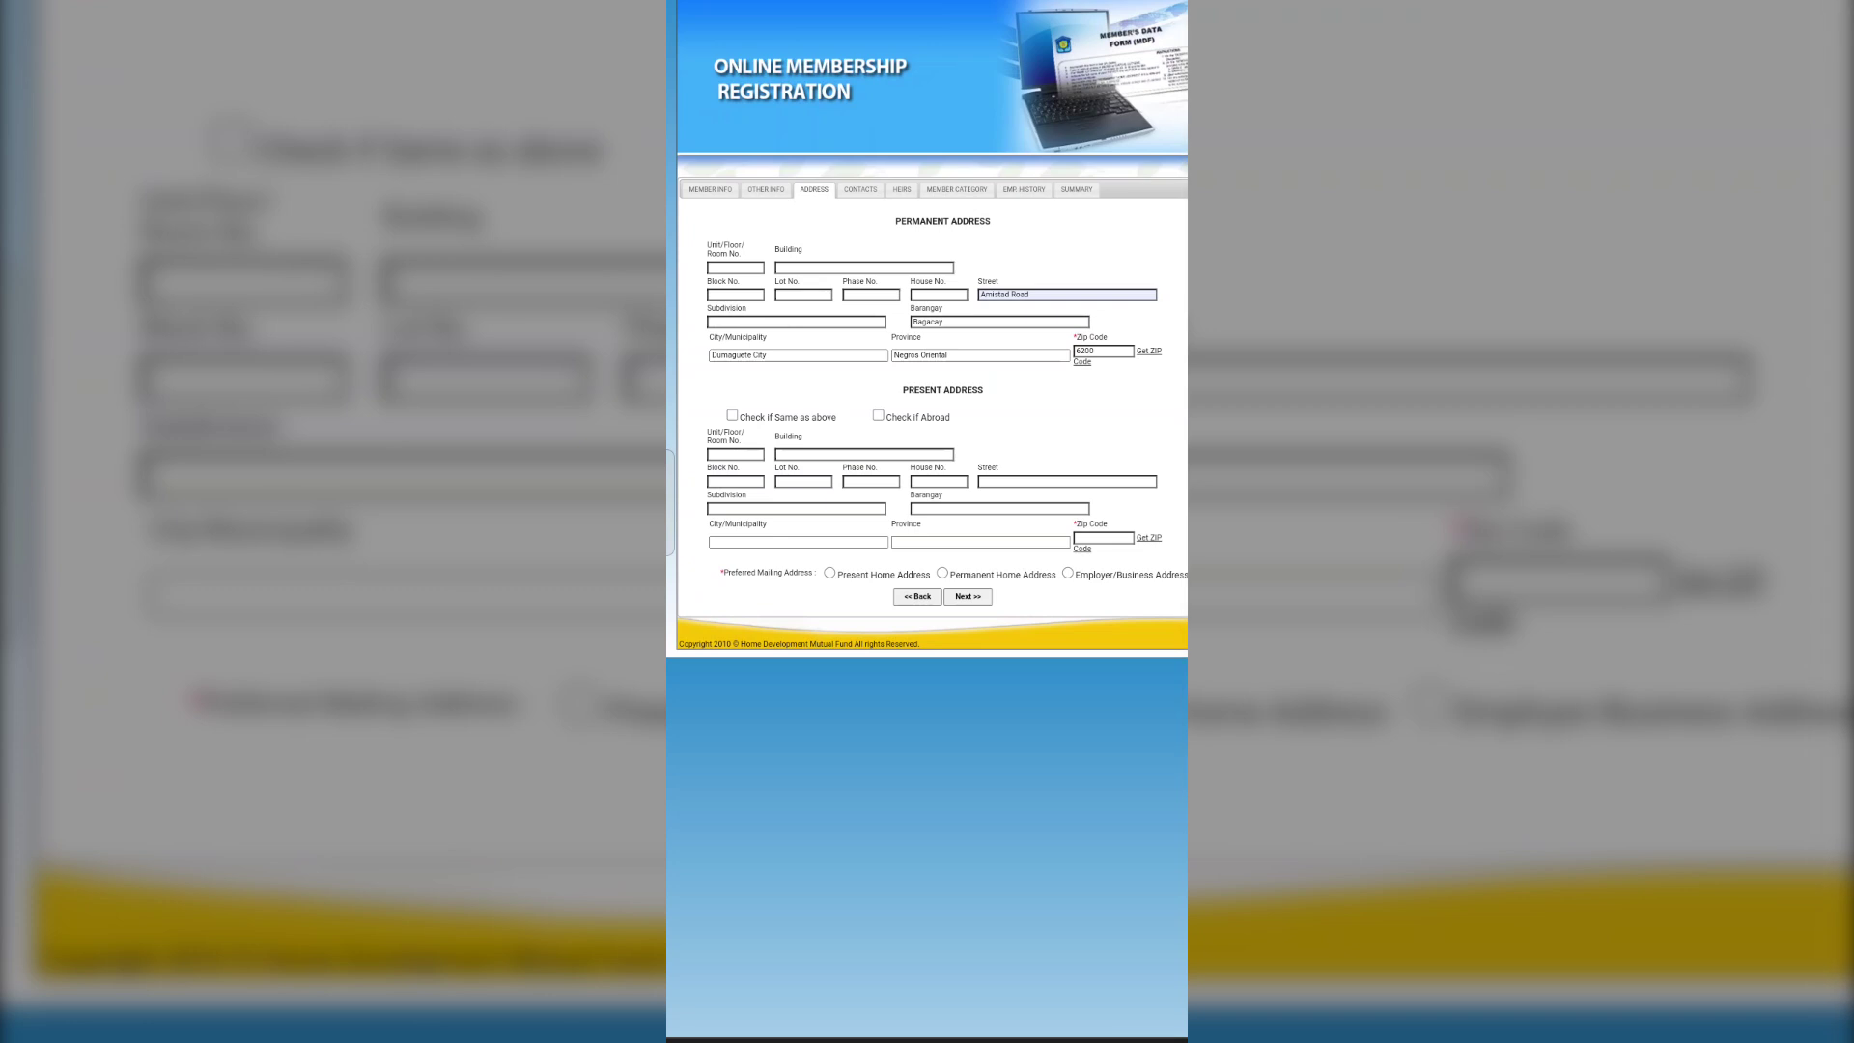
Copy the permanent address to the present address and choose Present Home Address for mailing
click(732, 417)
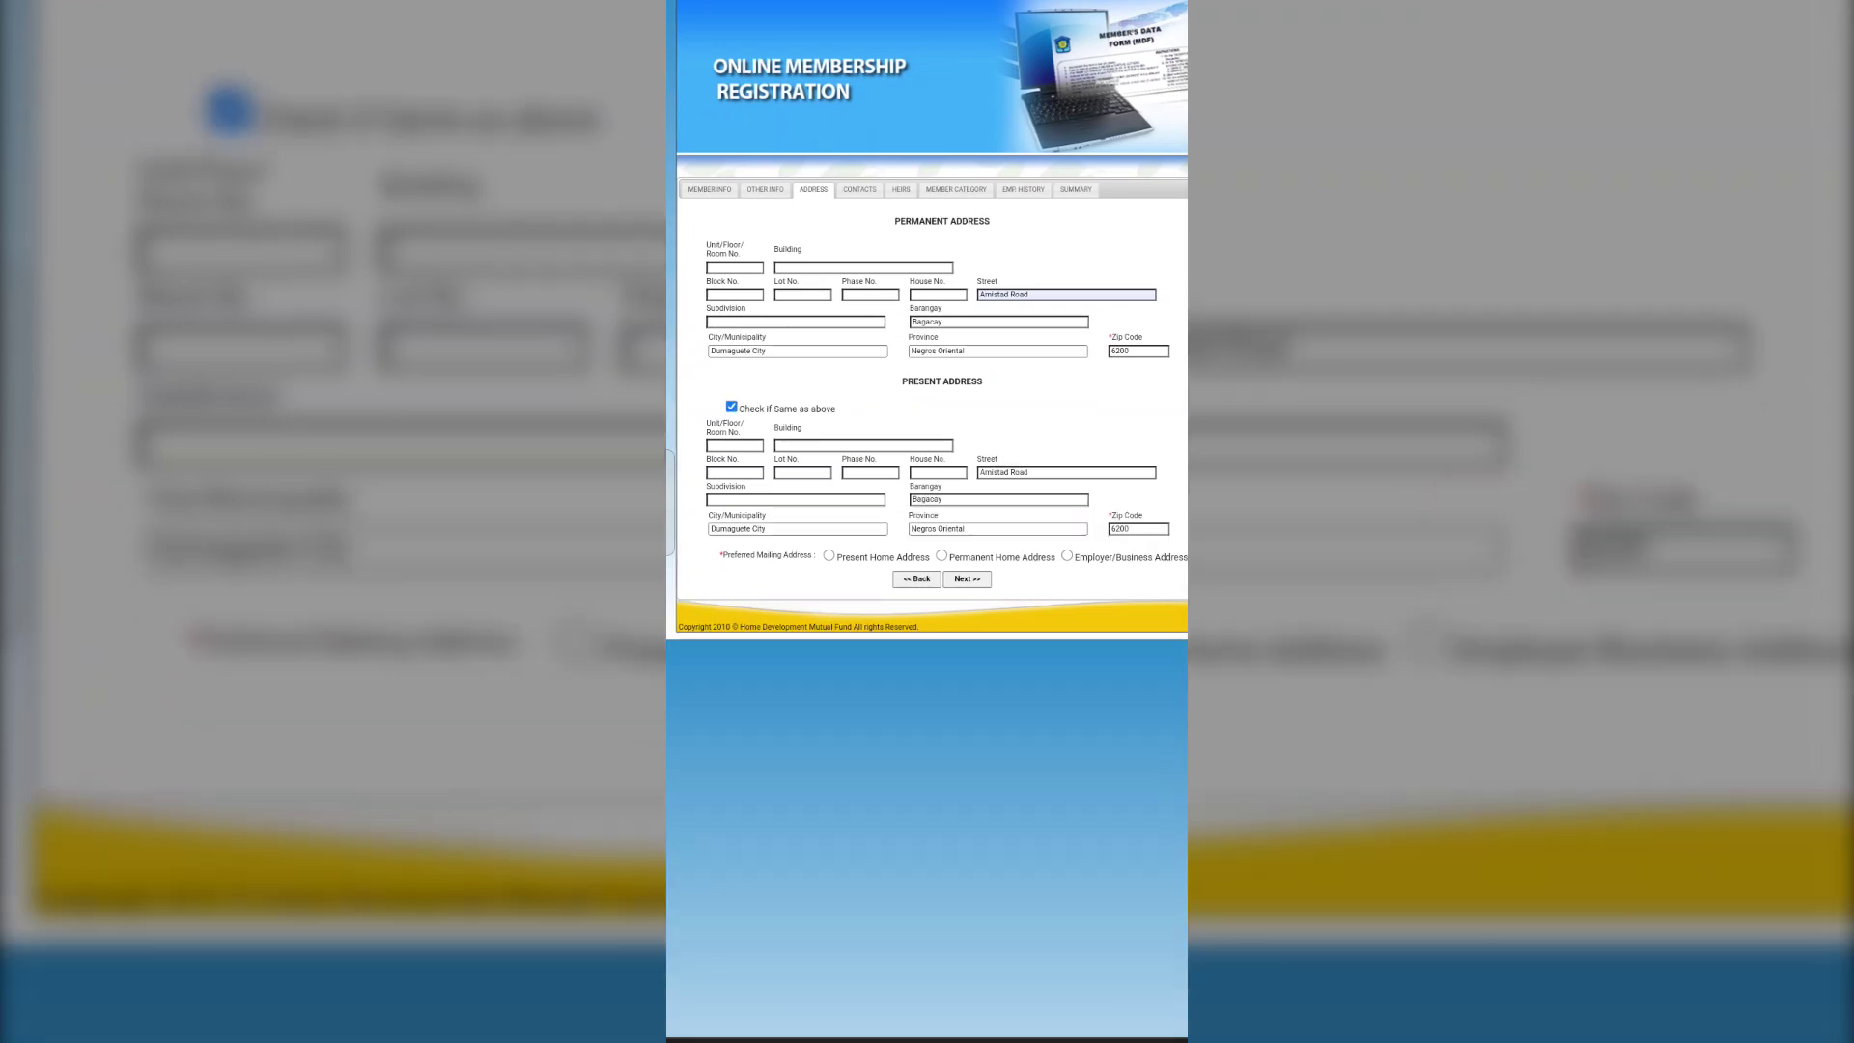
click(829, 557)
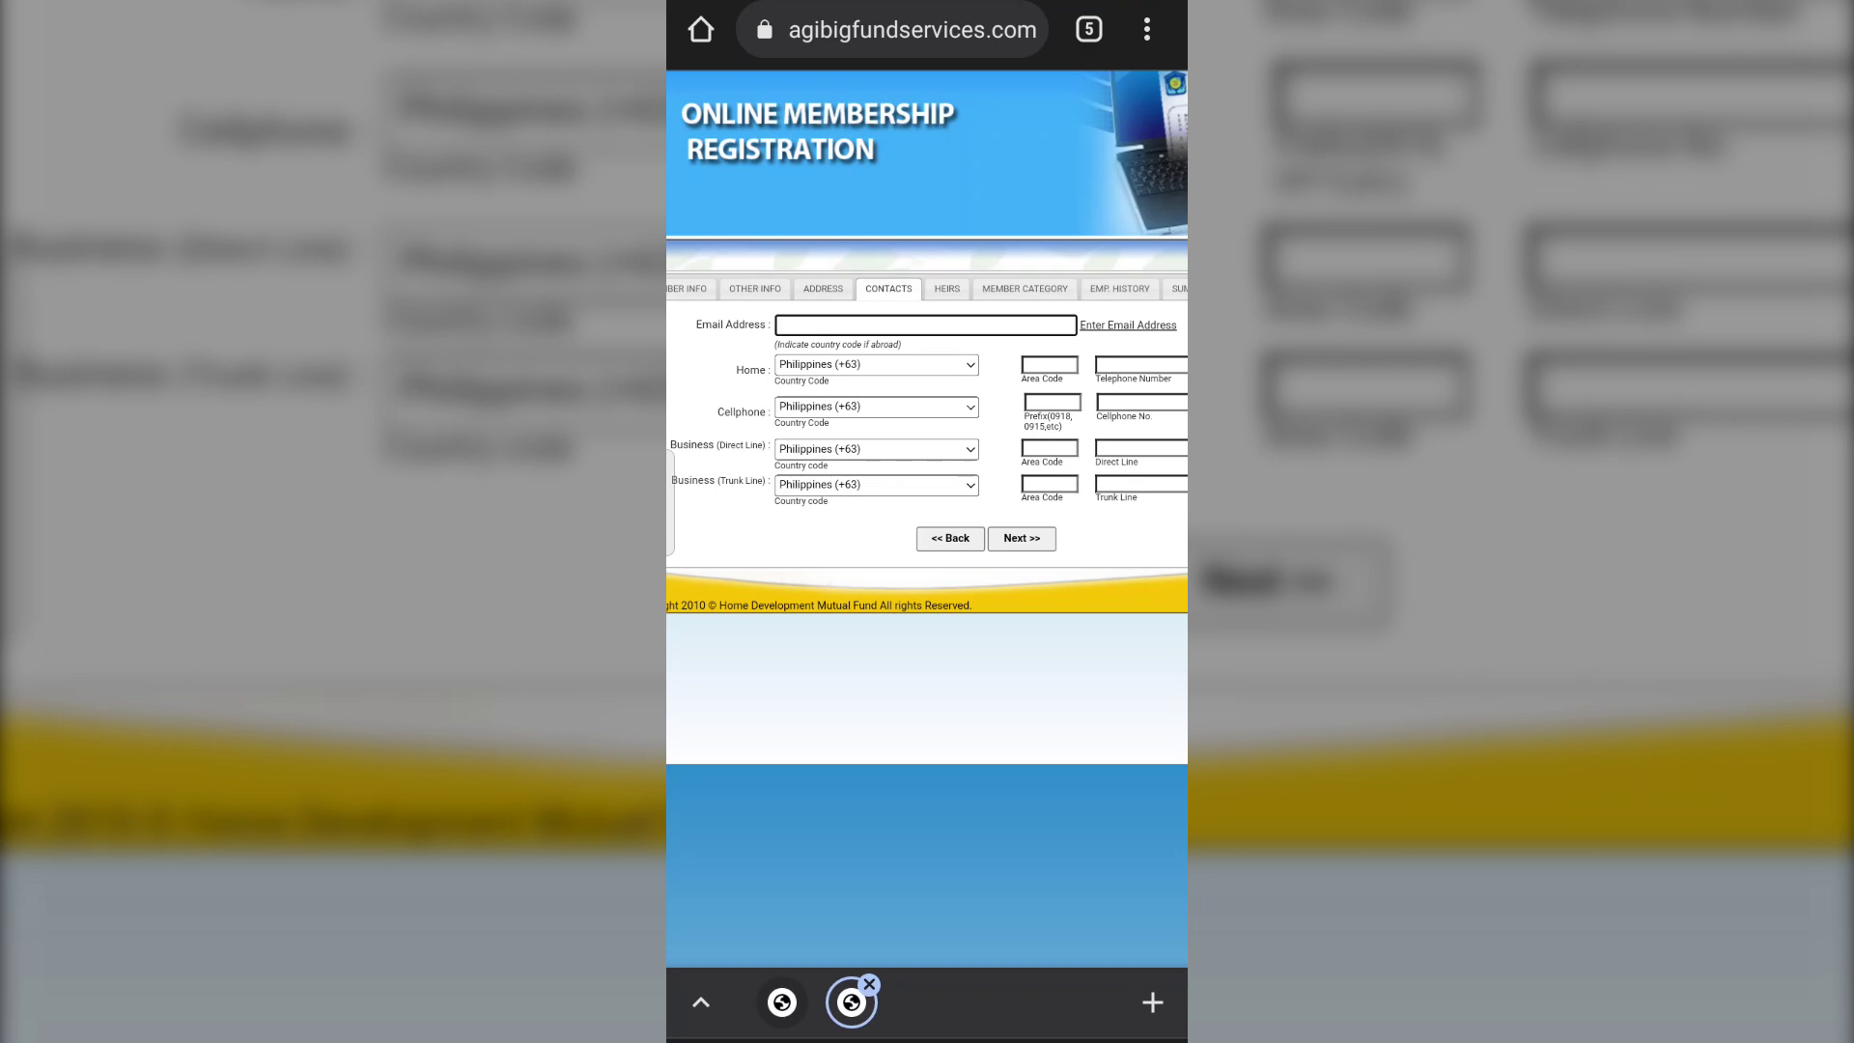
Open the email entry field to add the applicant's Gmail address
click(924, 326)
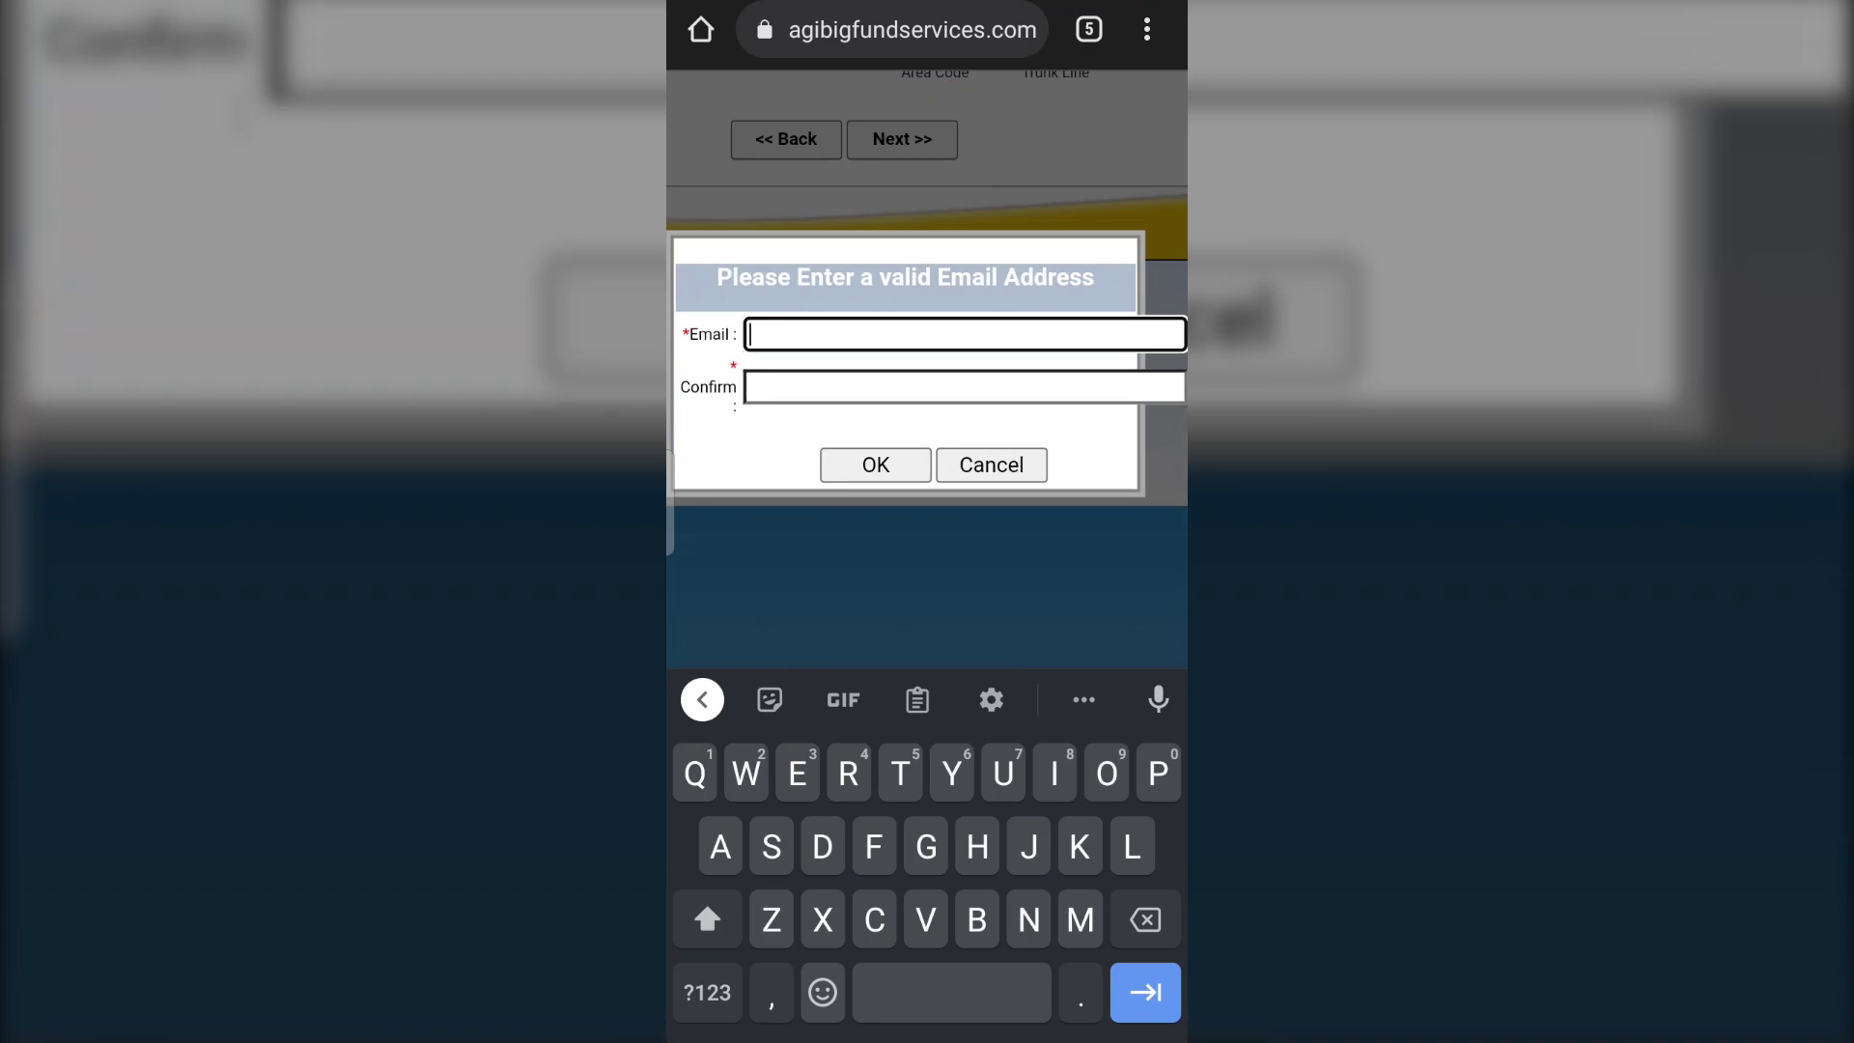
text(ba)
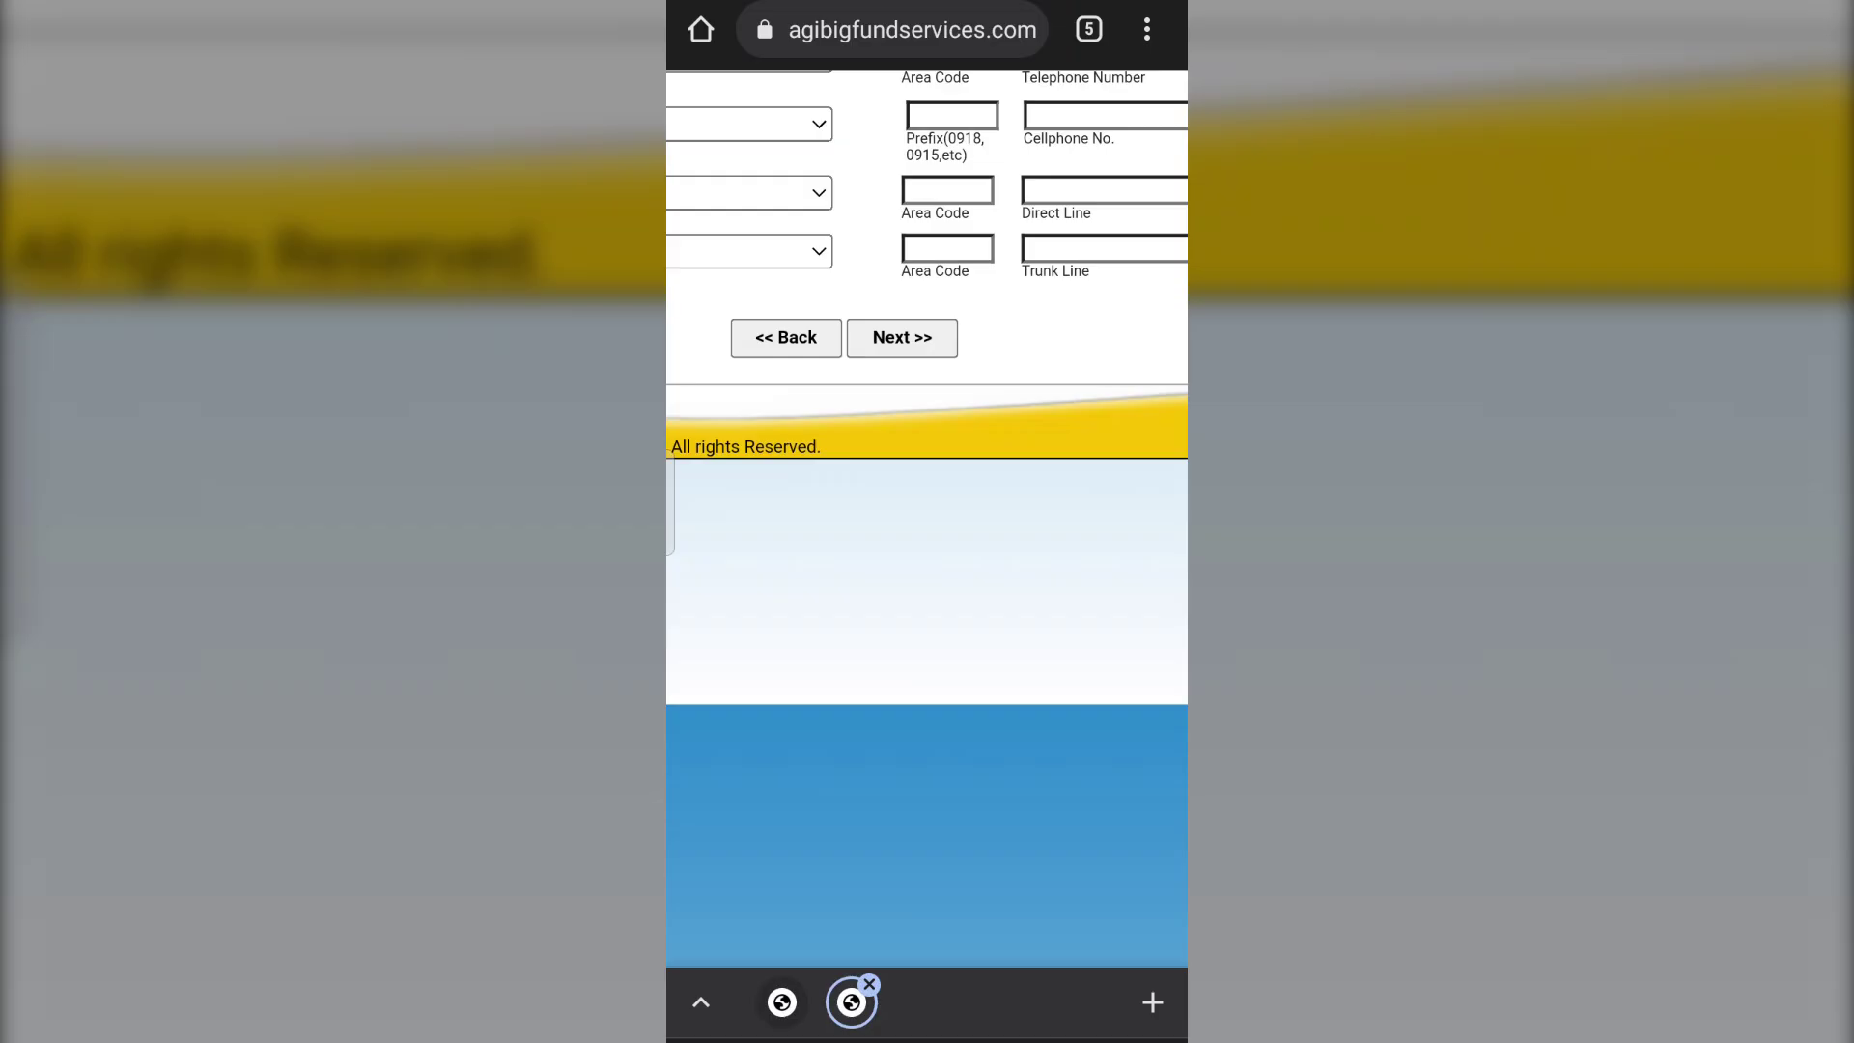
scroll(927, 579, up, 3)
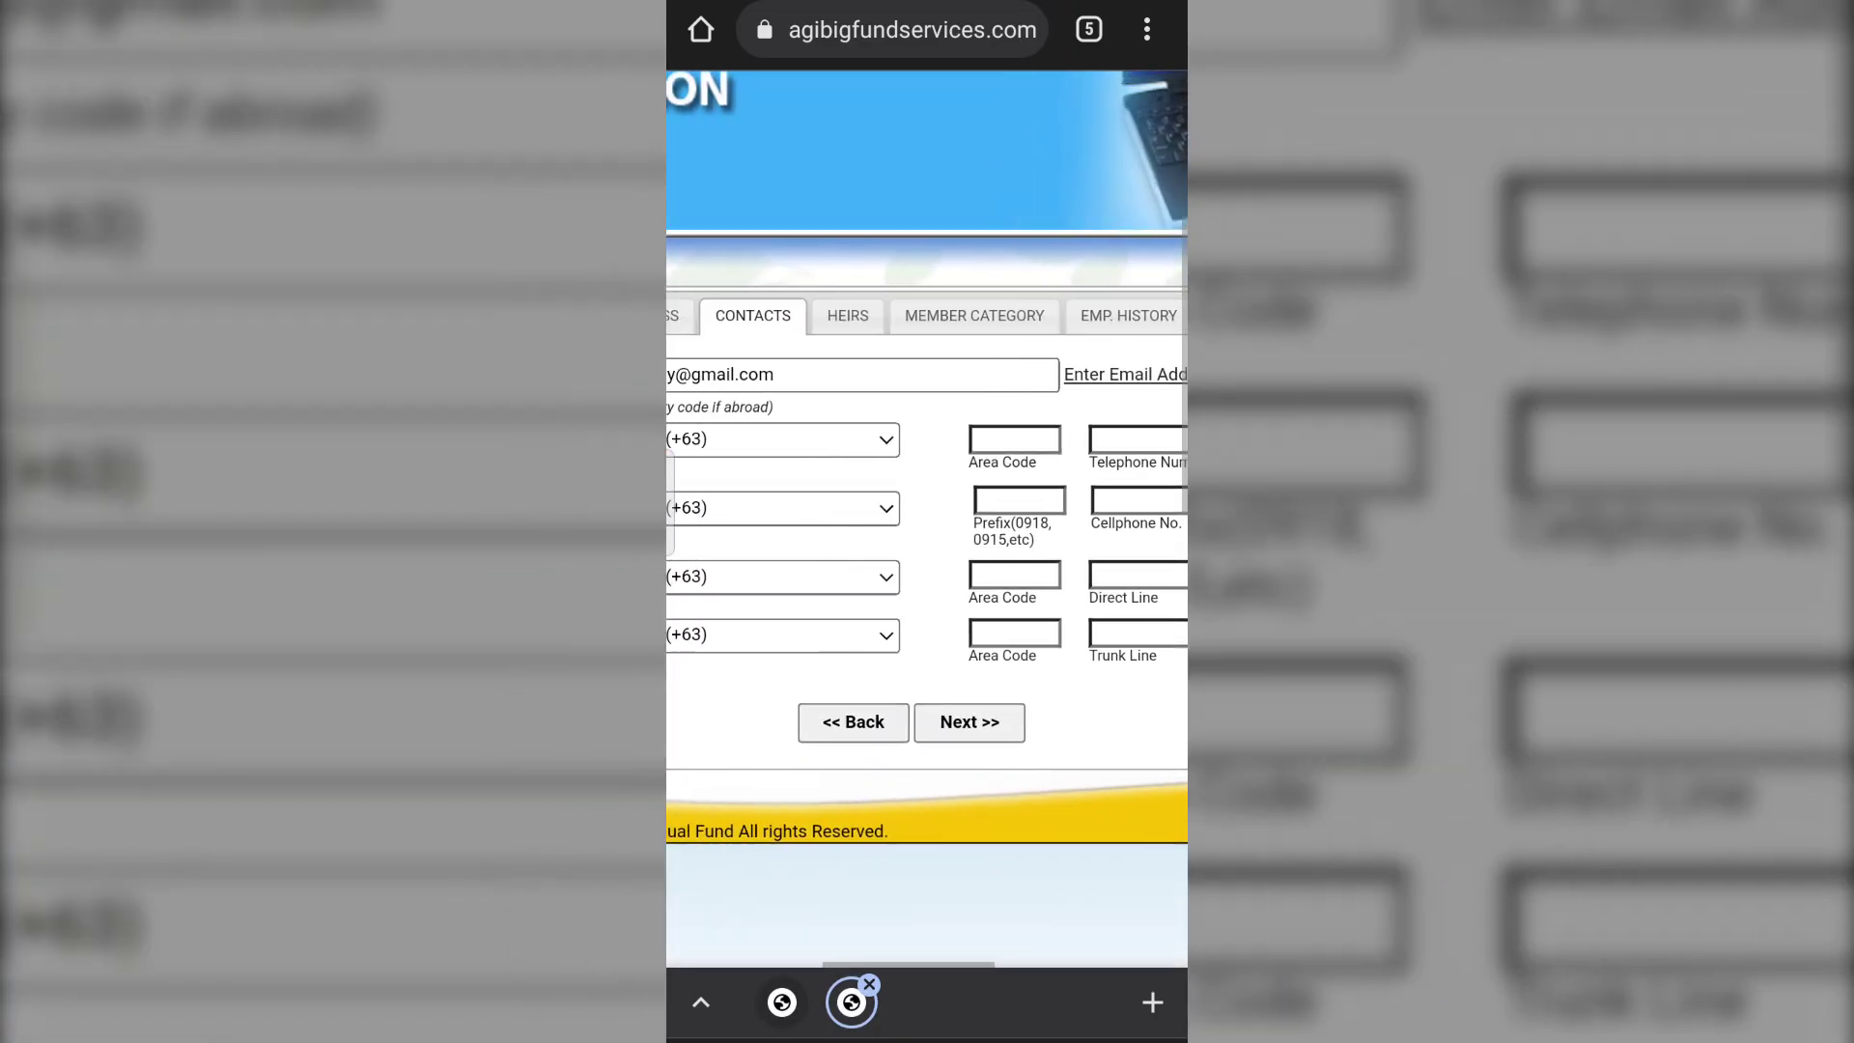
scroll(927, 550, left, 3)
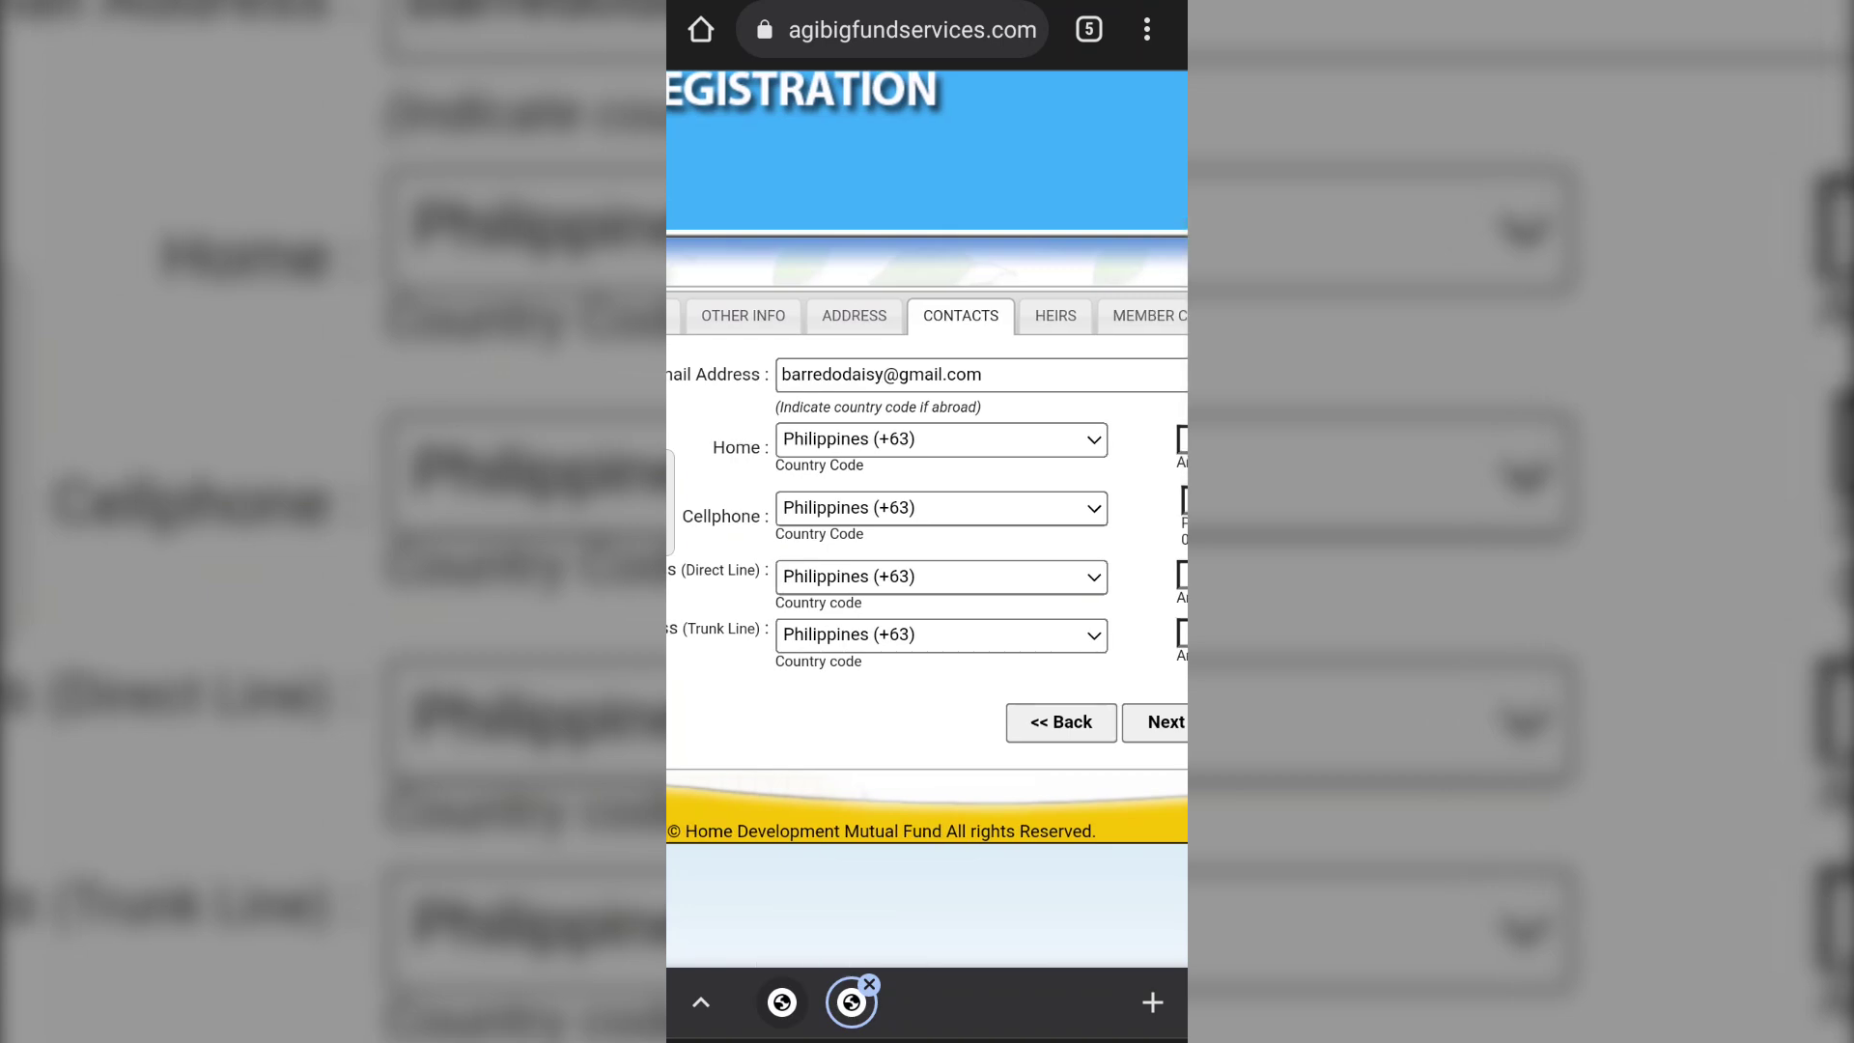
scroll(927, 550, down, 3)
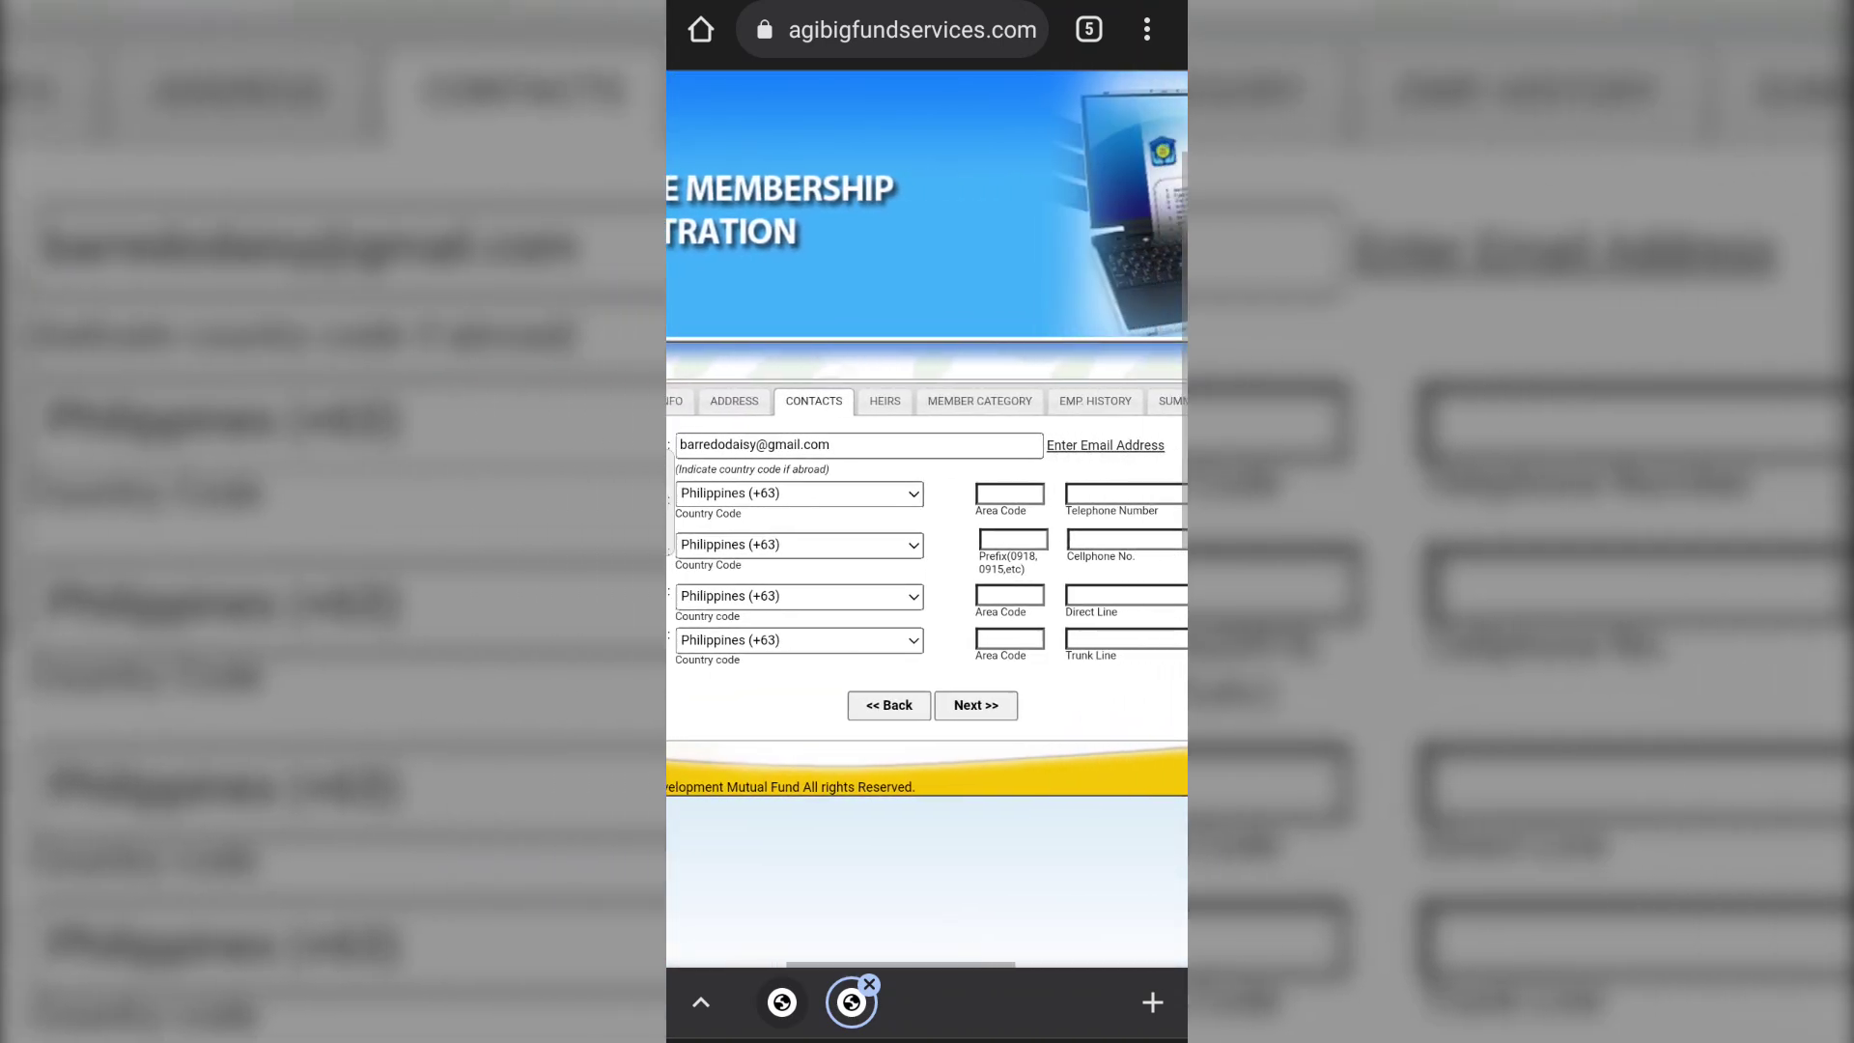
scroll(927, 580, right, 1)
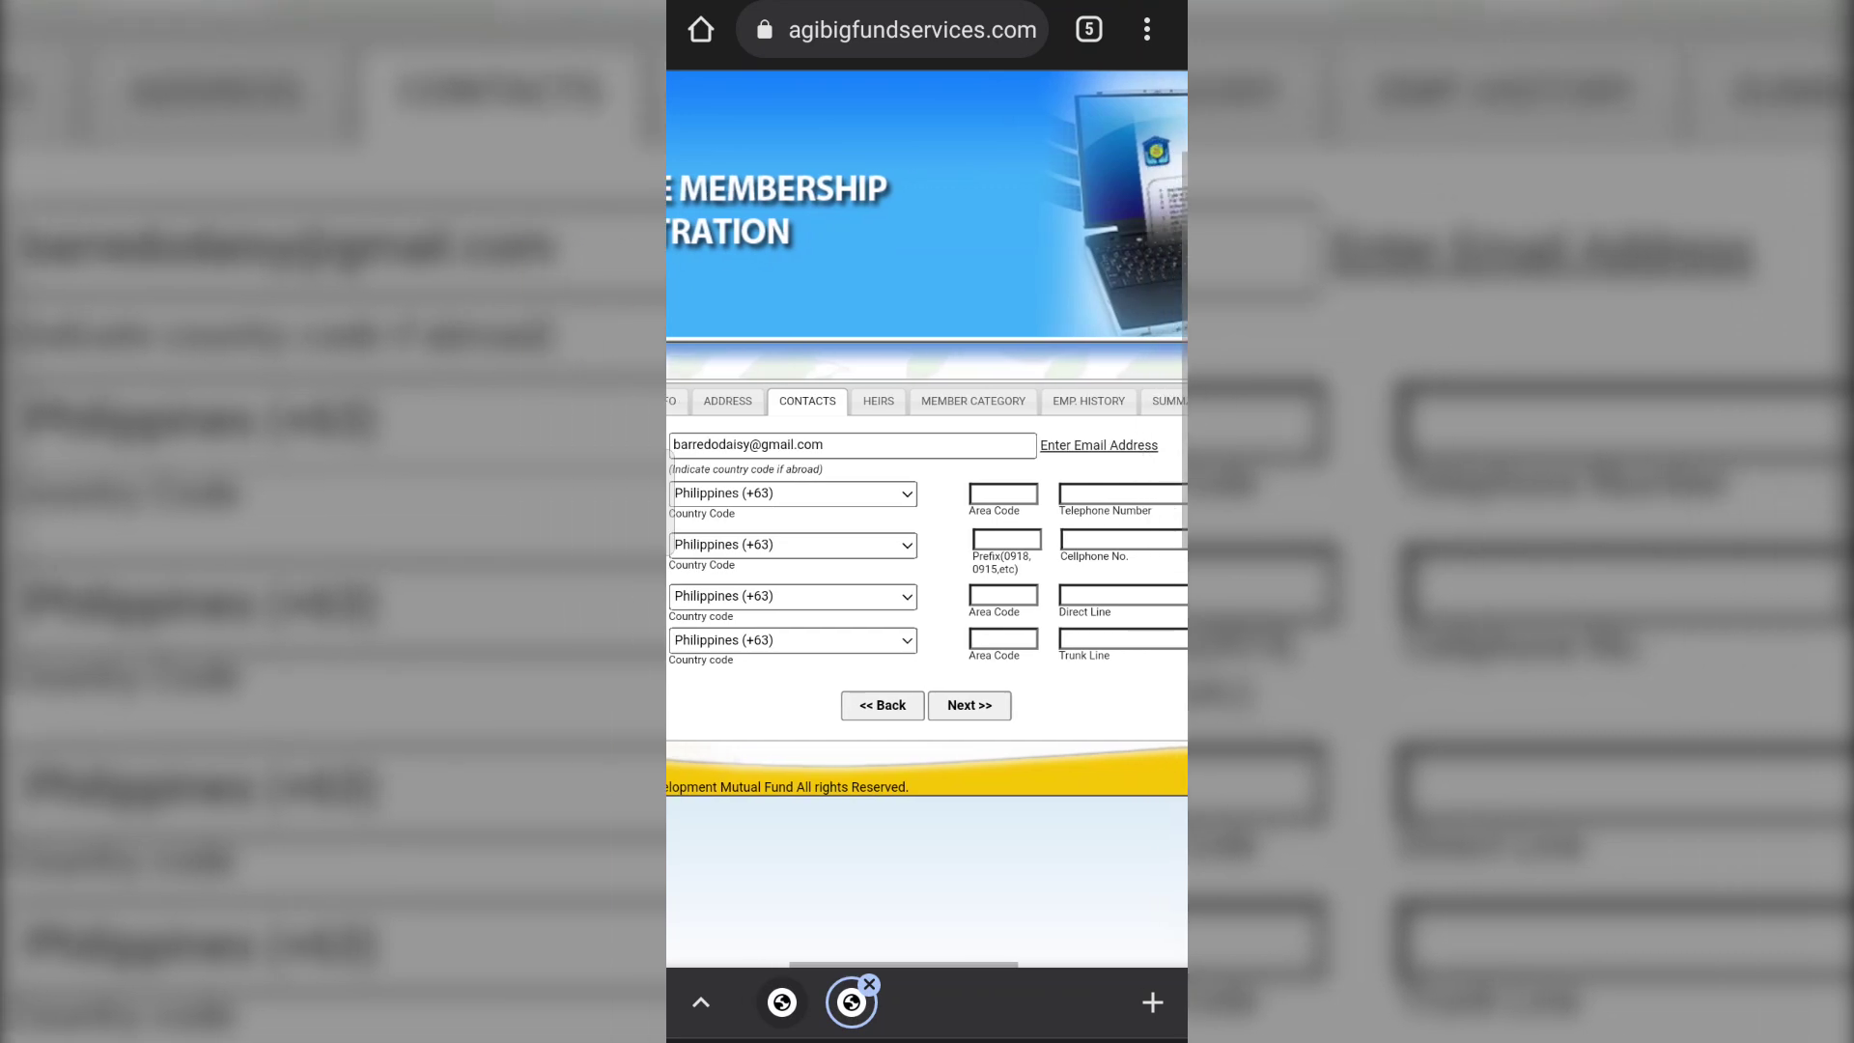
scroll(927, 579, right, 1)
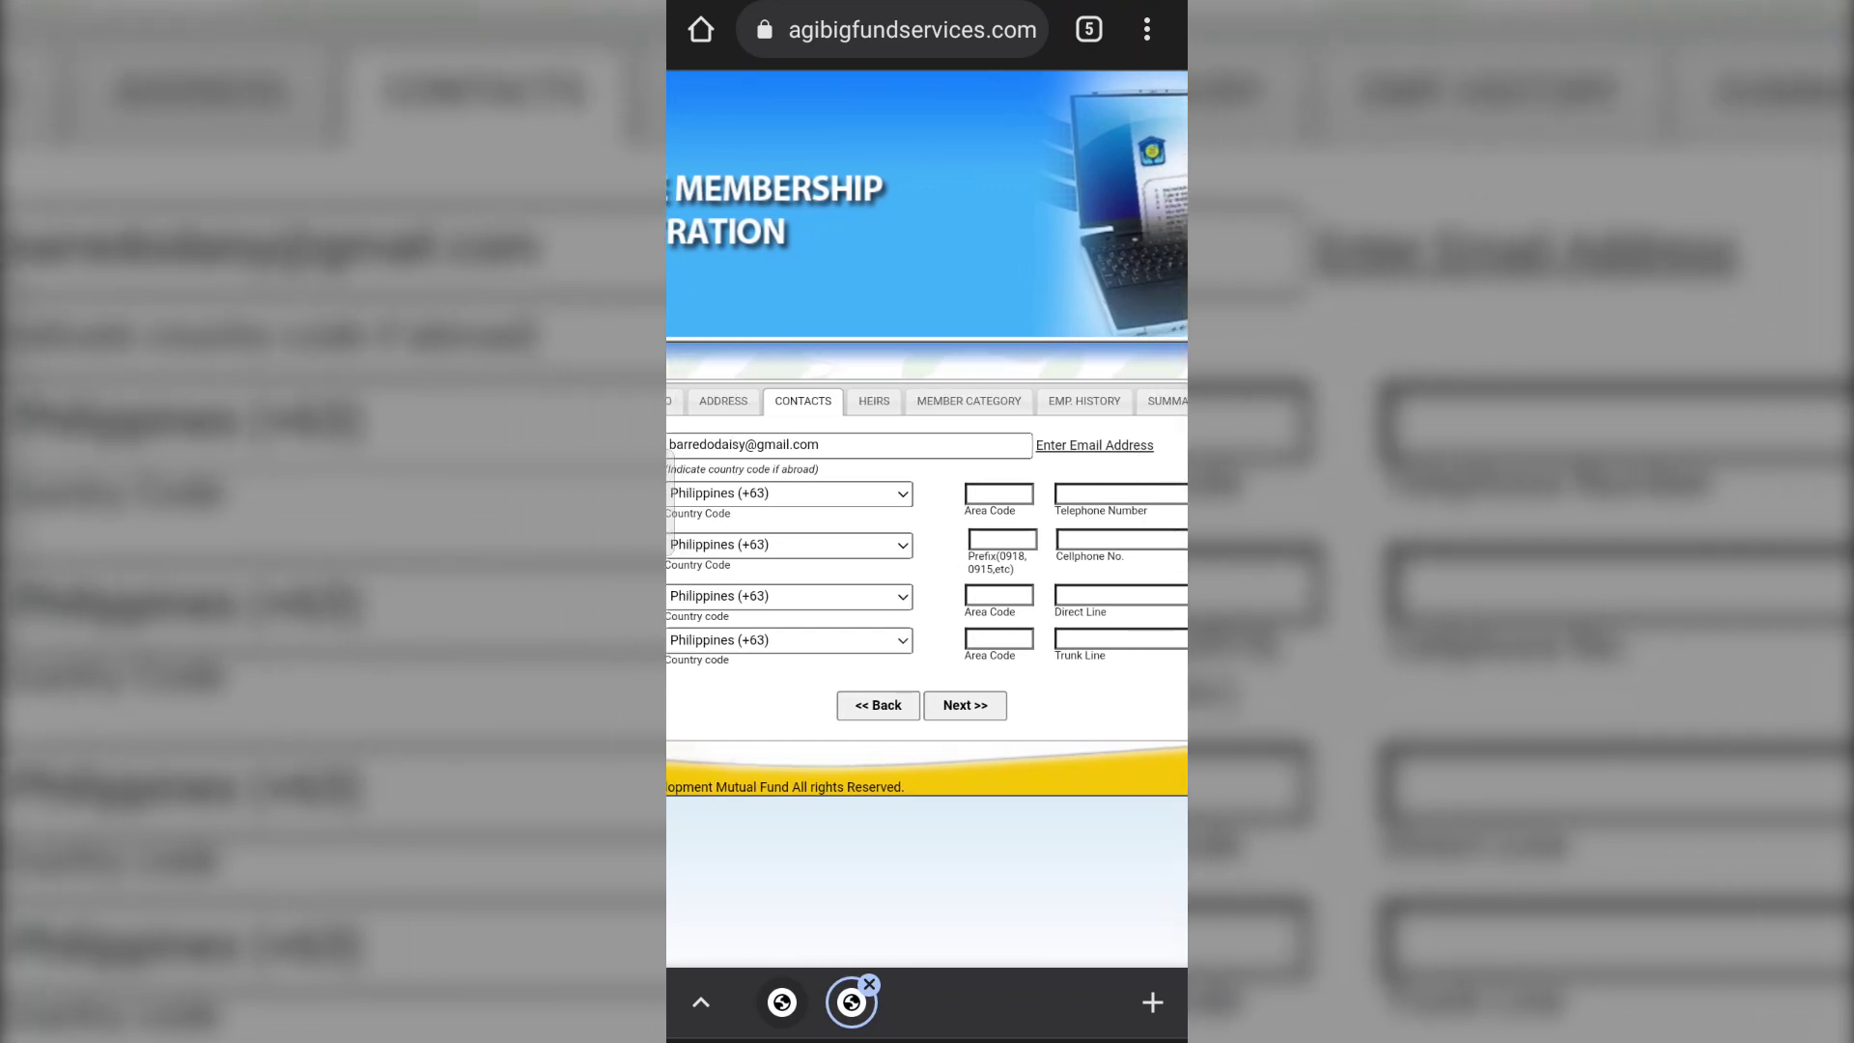
scroll(927, 579, left, 2)
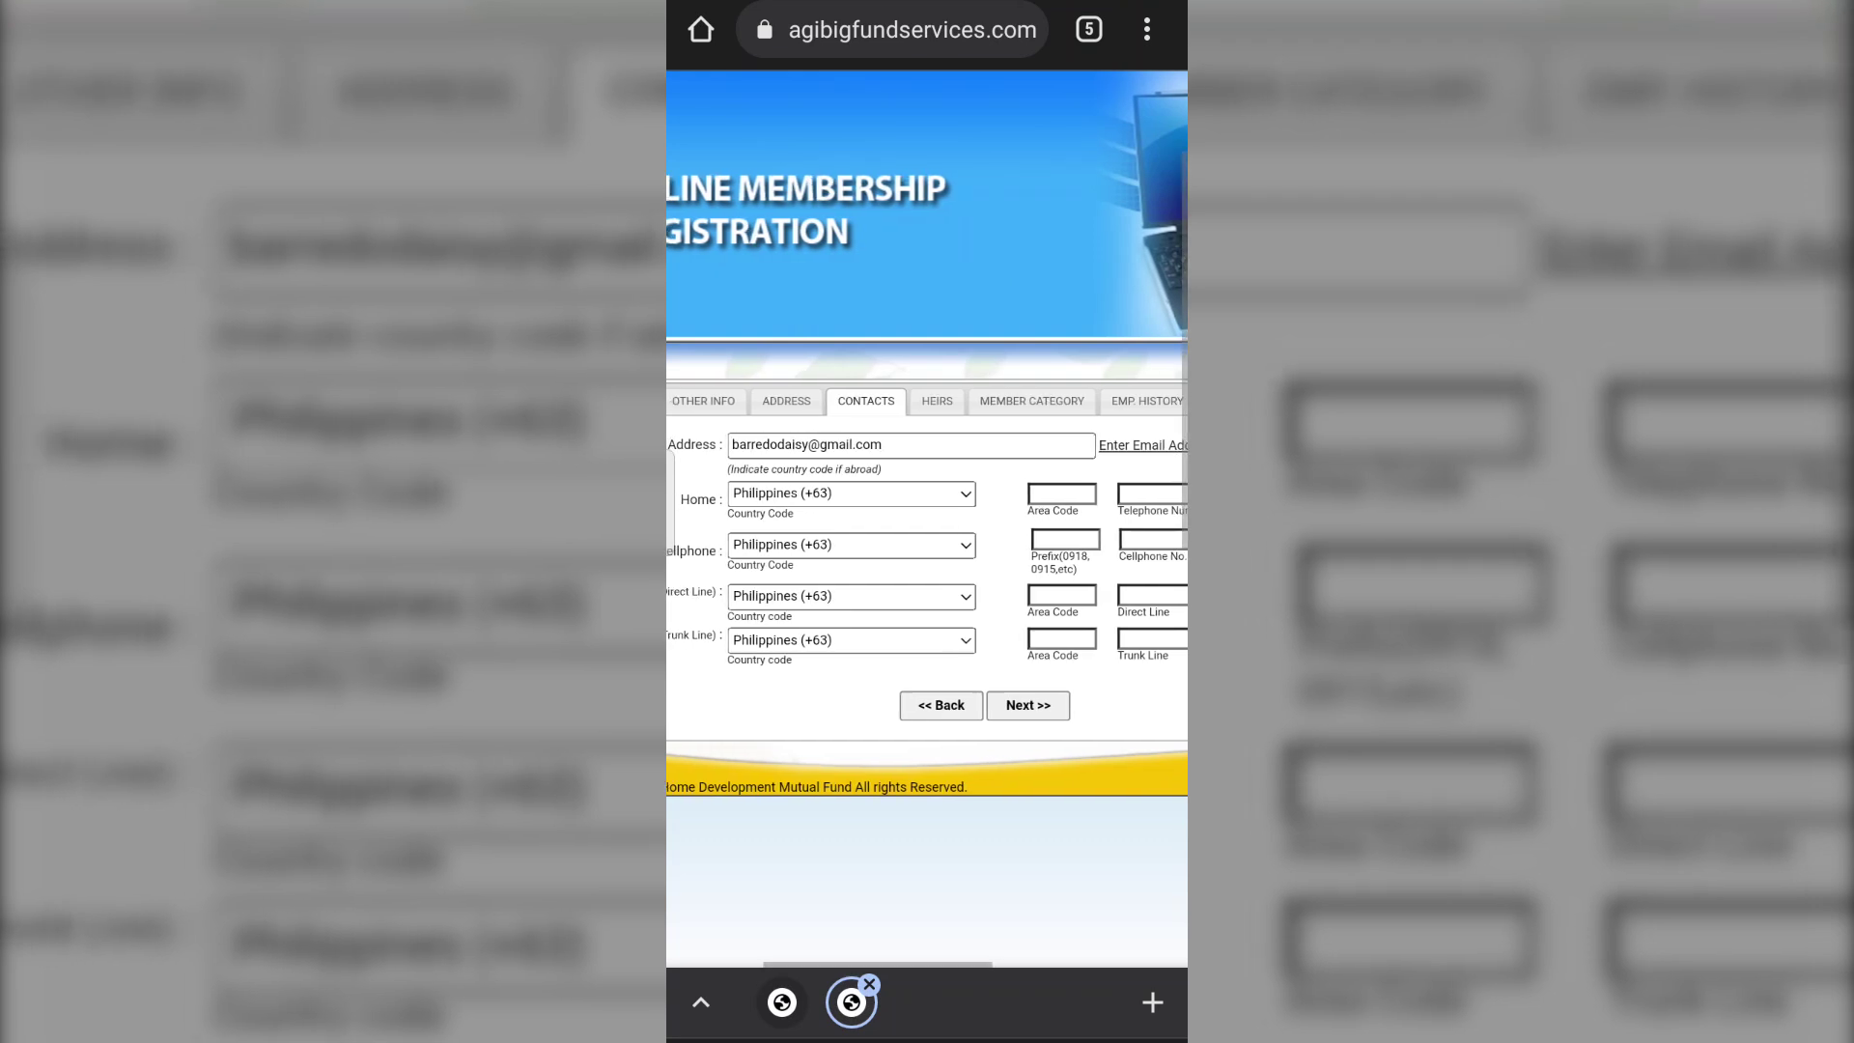
scroll(928, 579, left, 1)
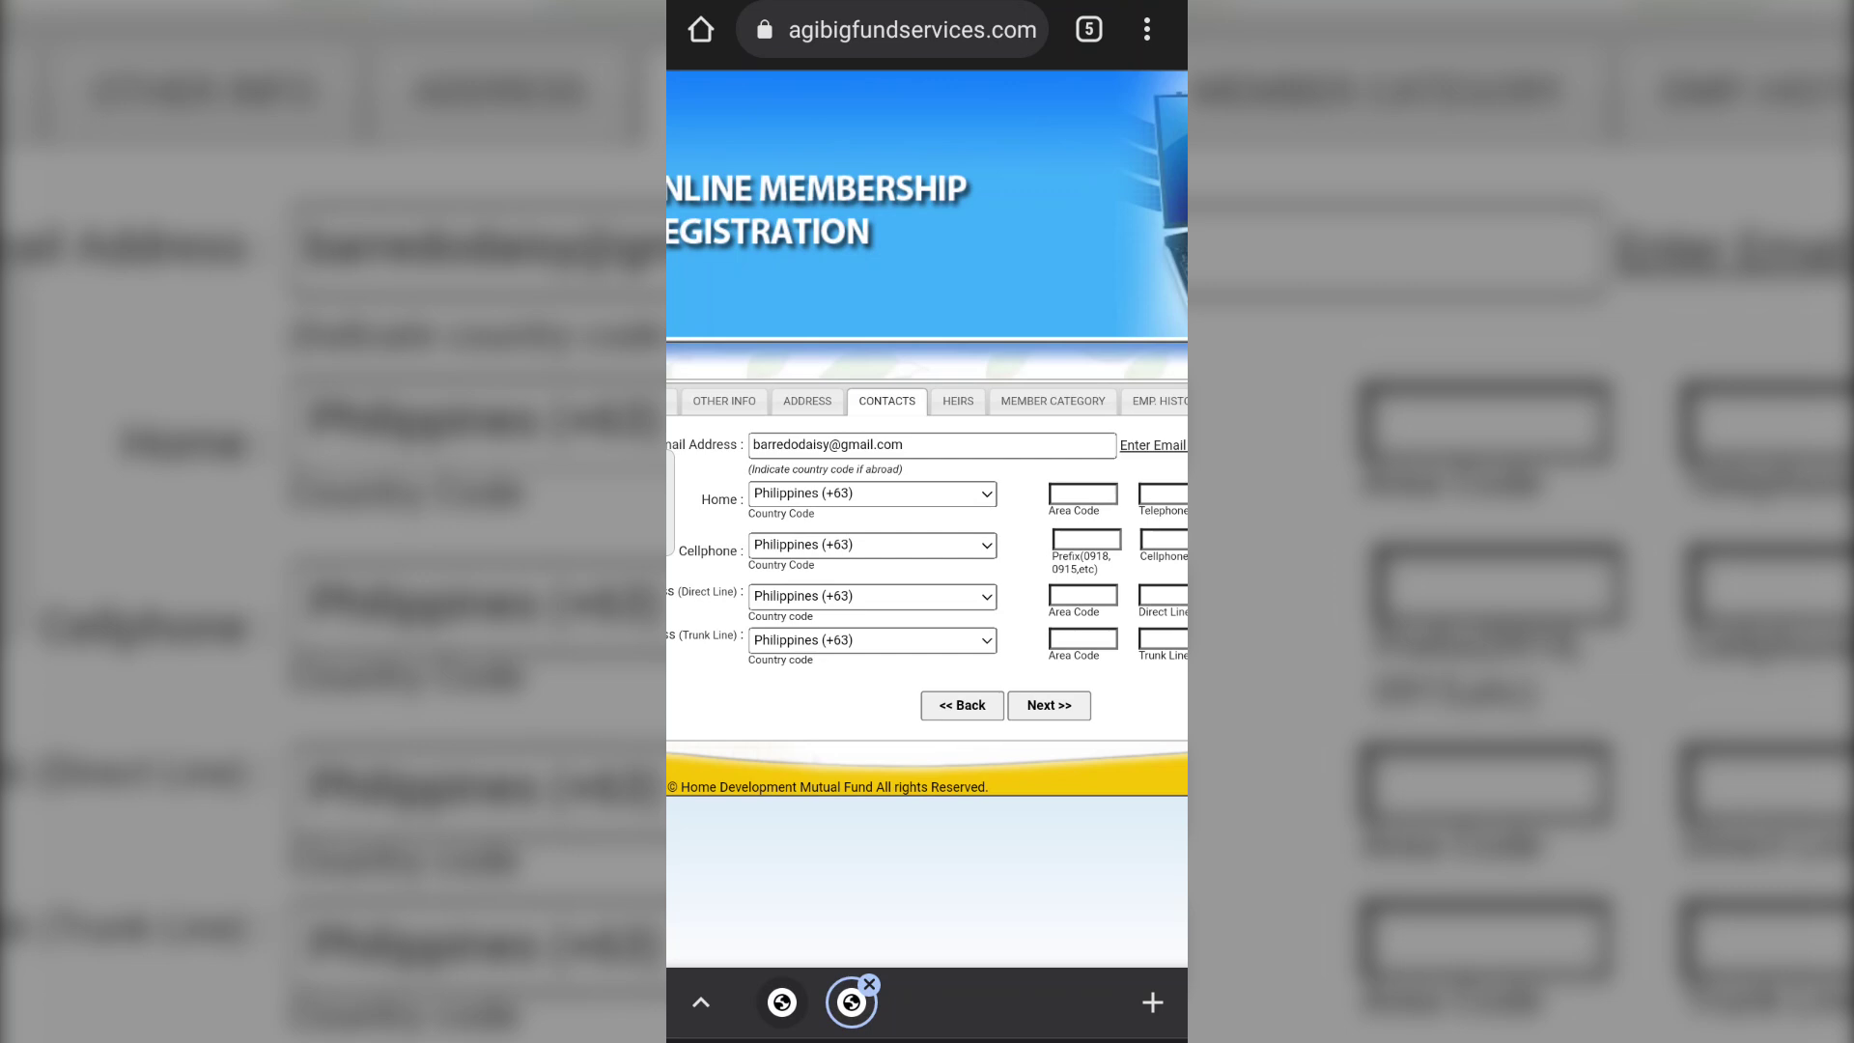
click(1086, 540)
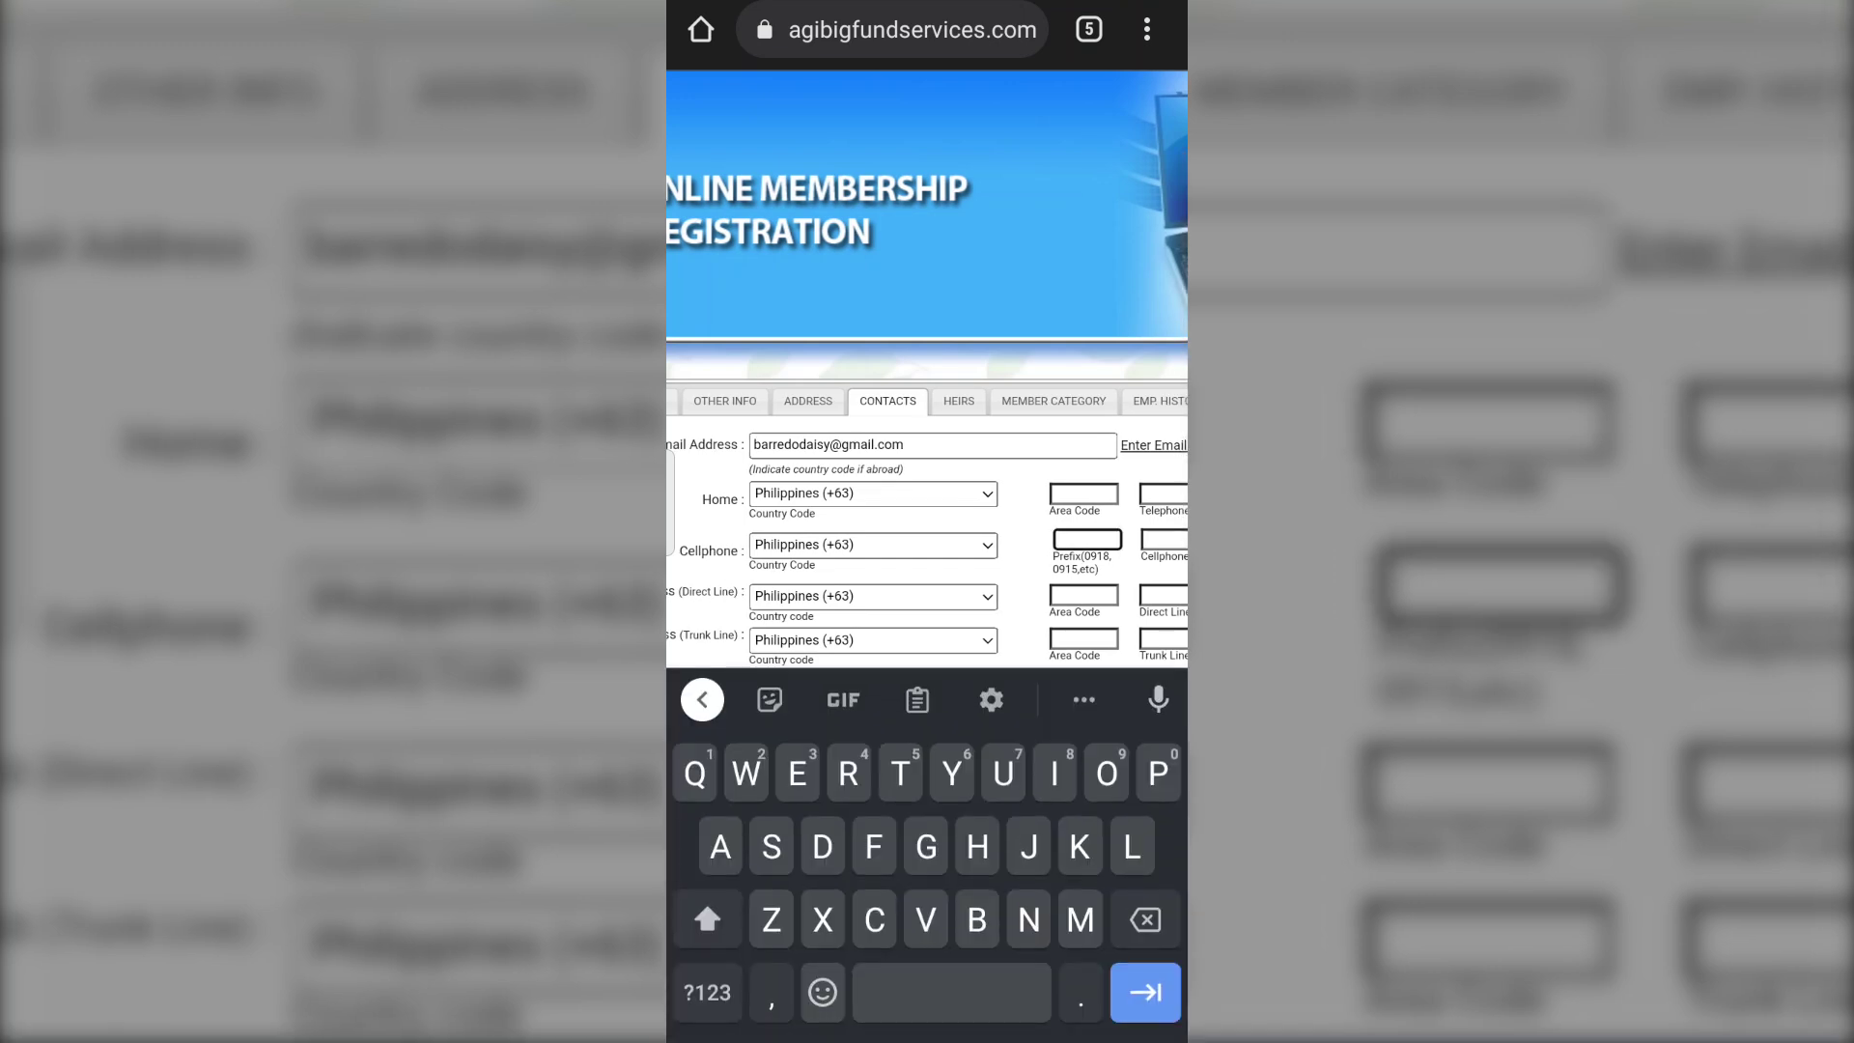
click(706, 993)
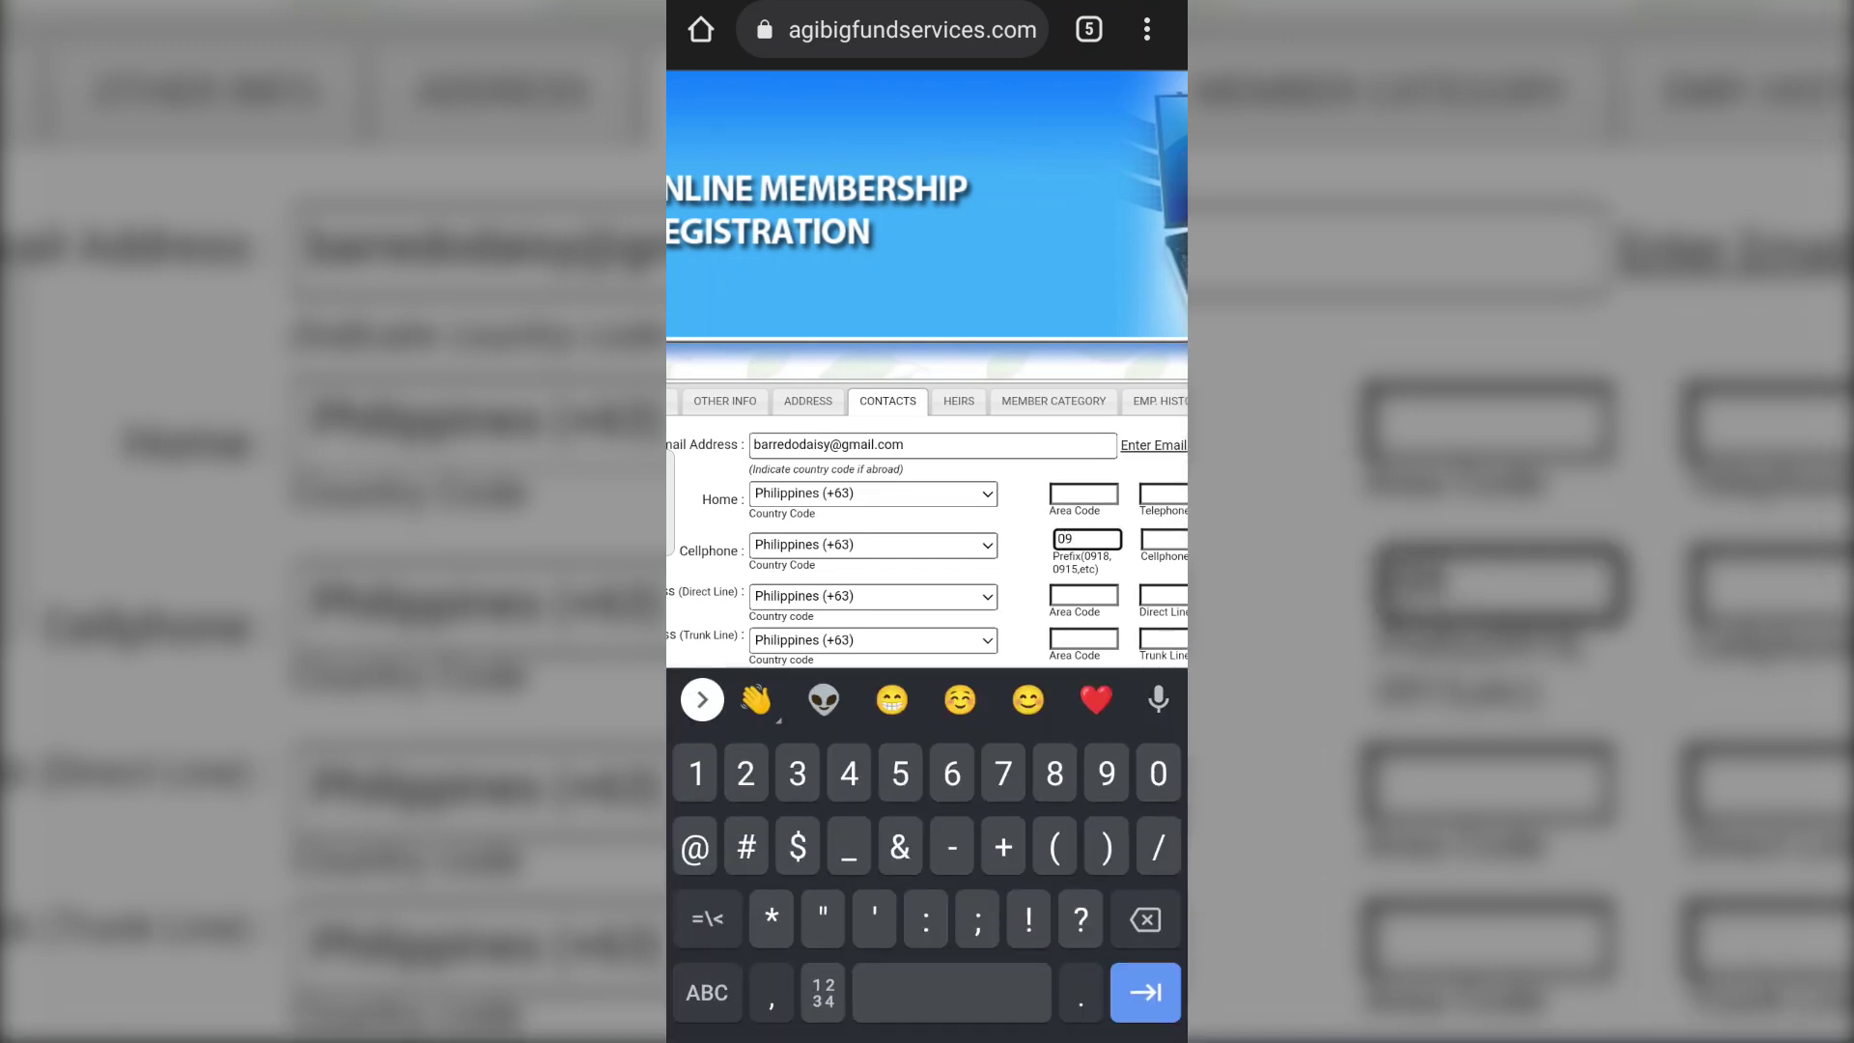
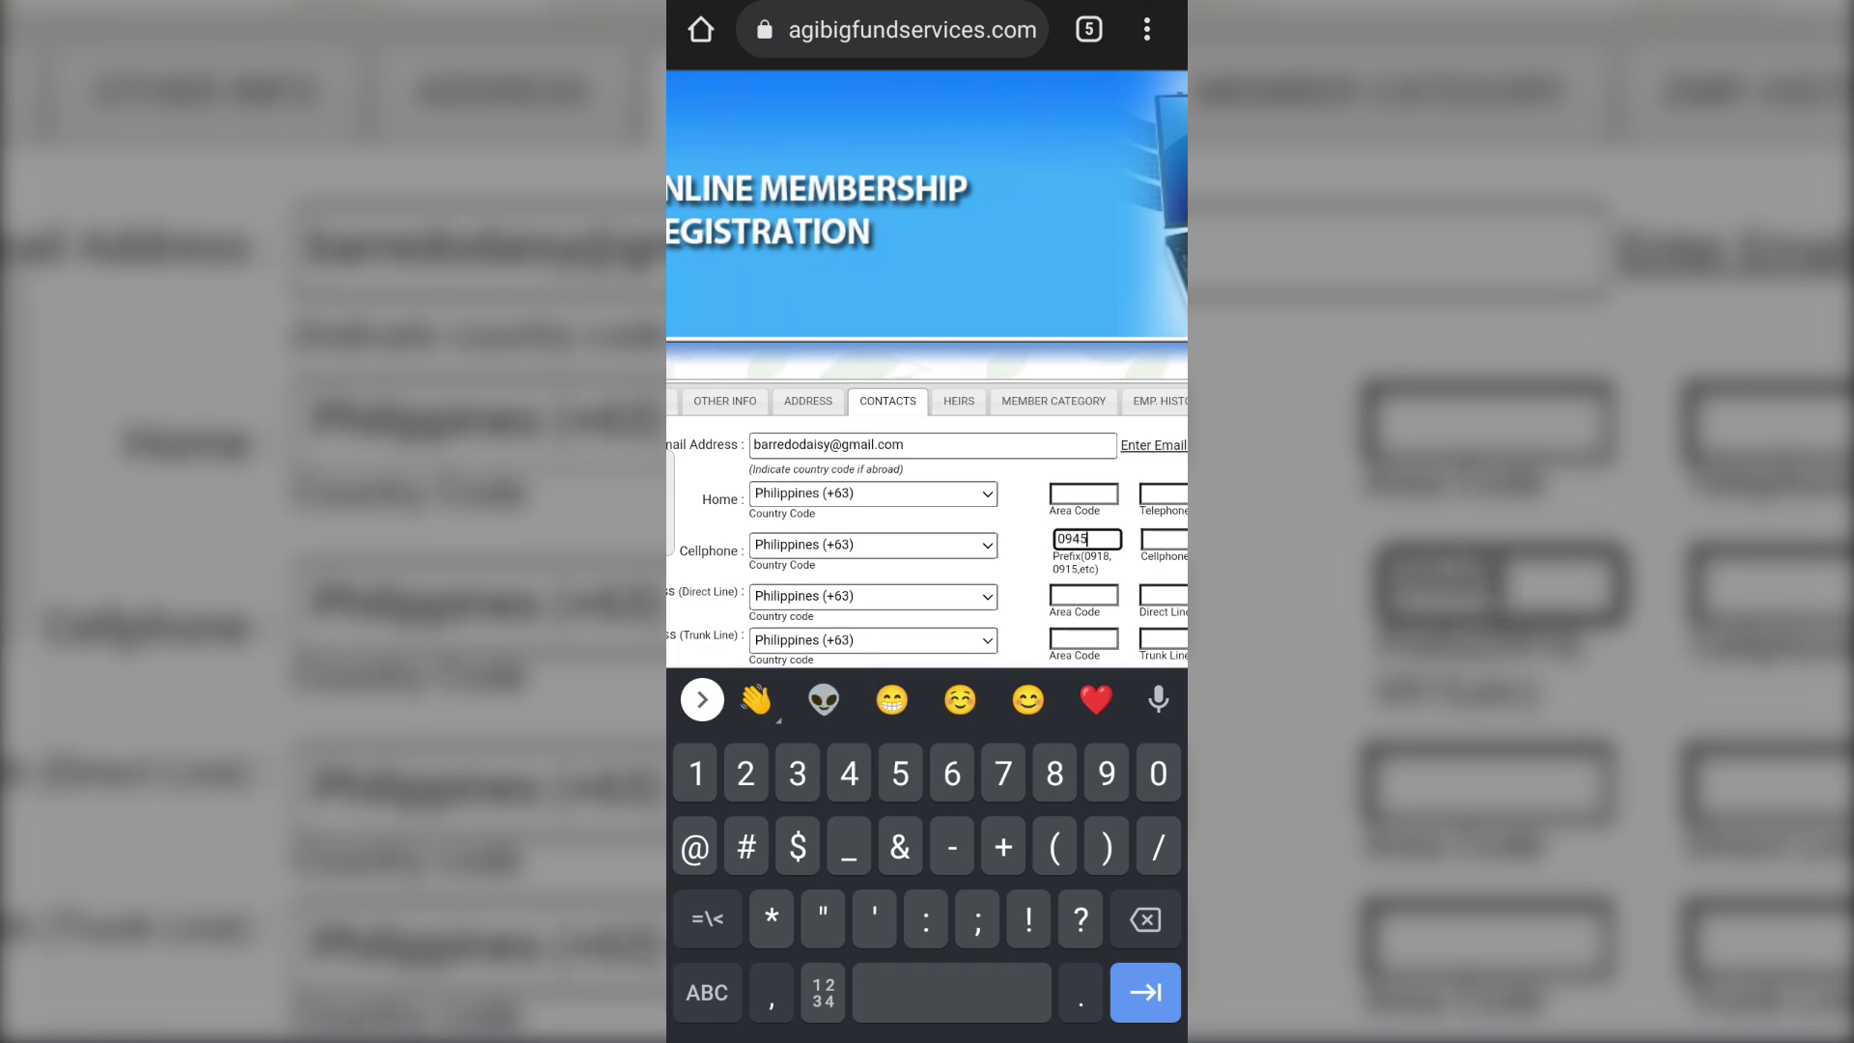
click(1056, 566)
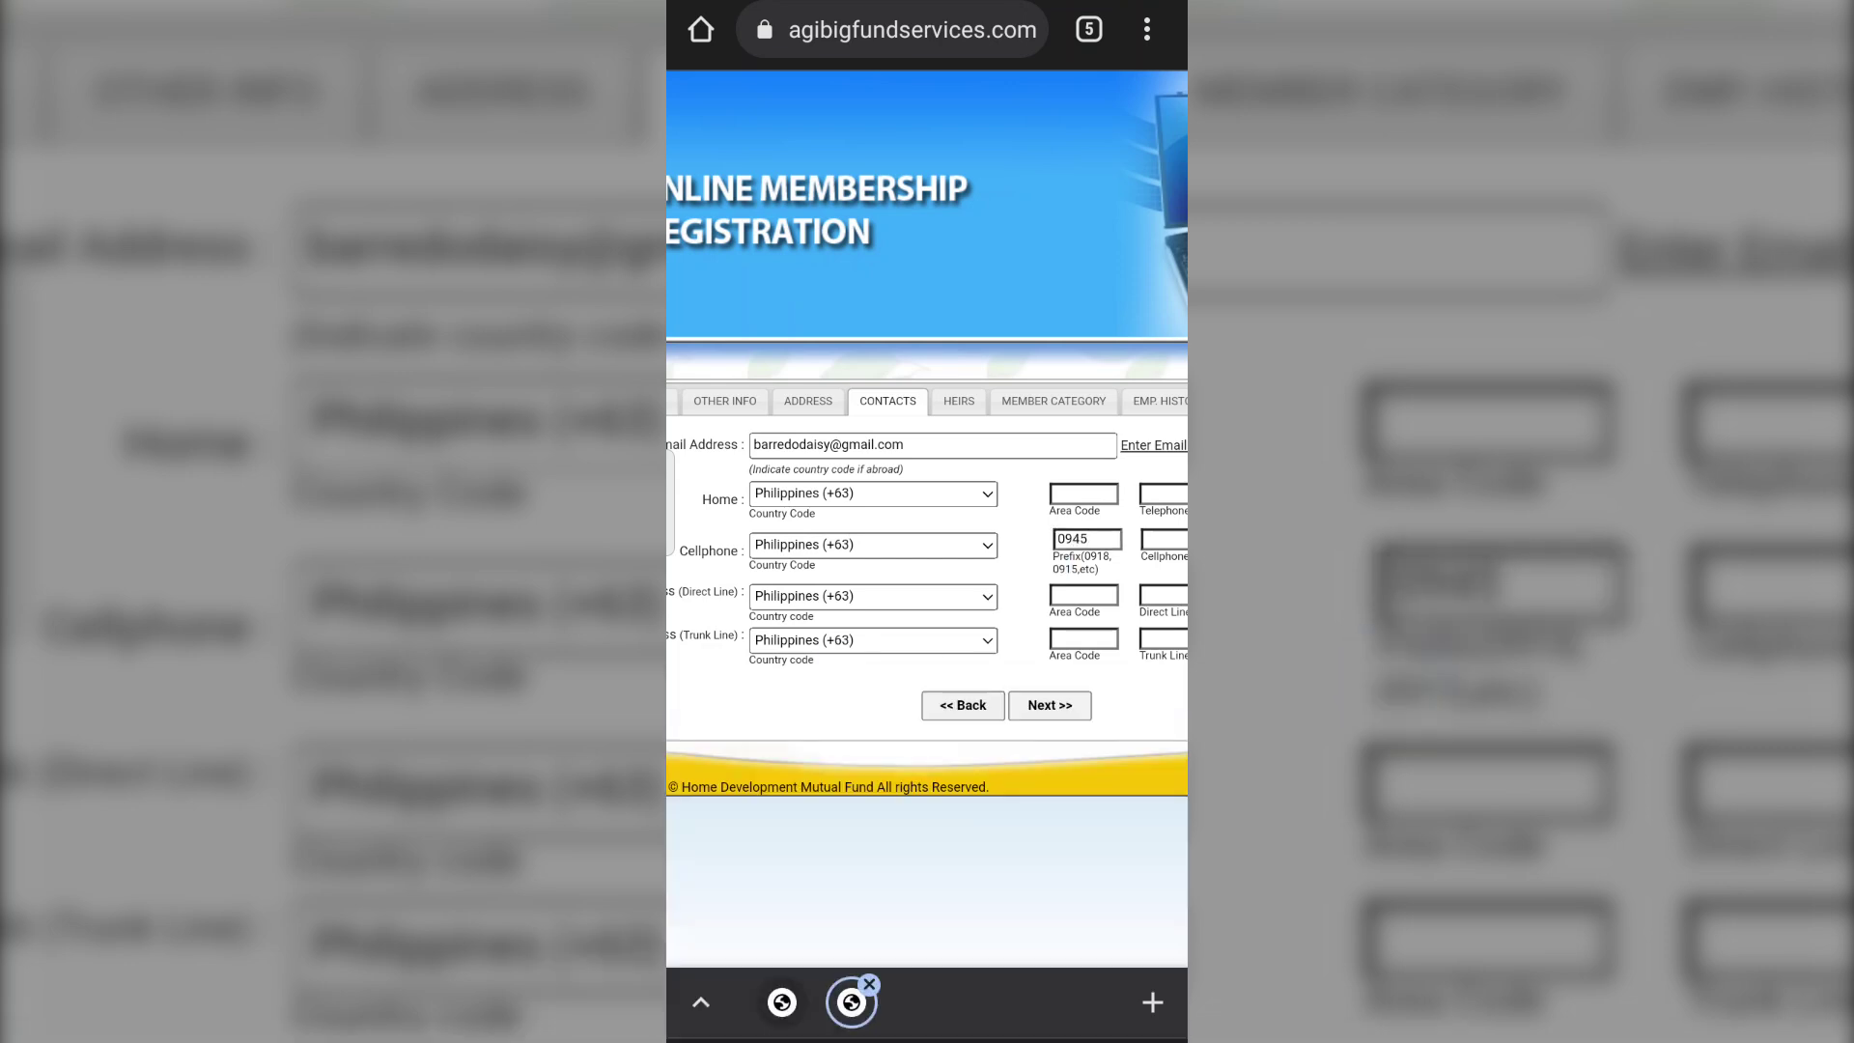
click(1163, 539)
click(704, 993)
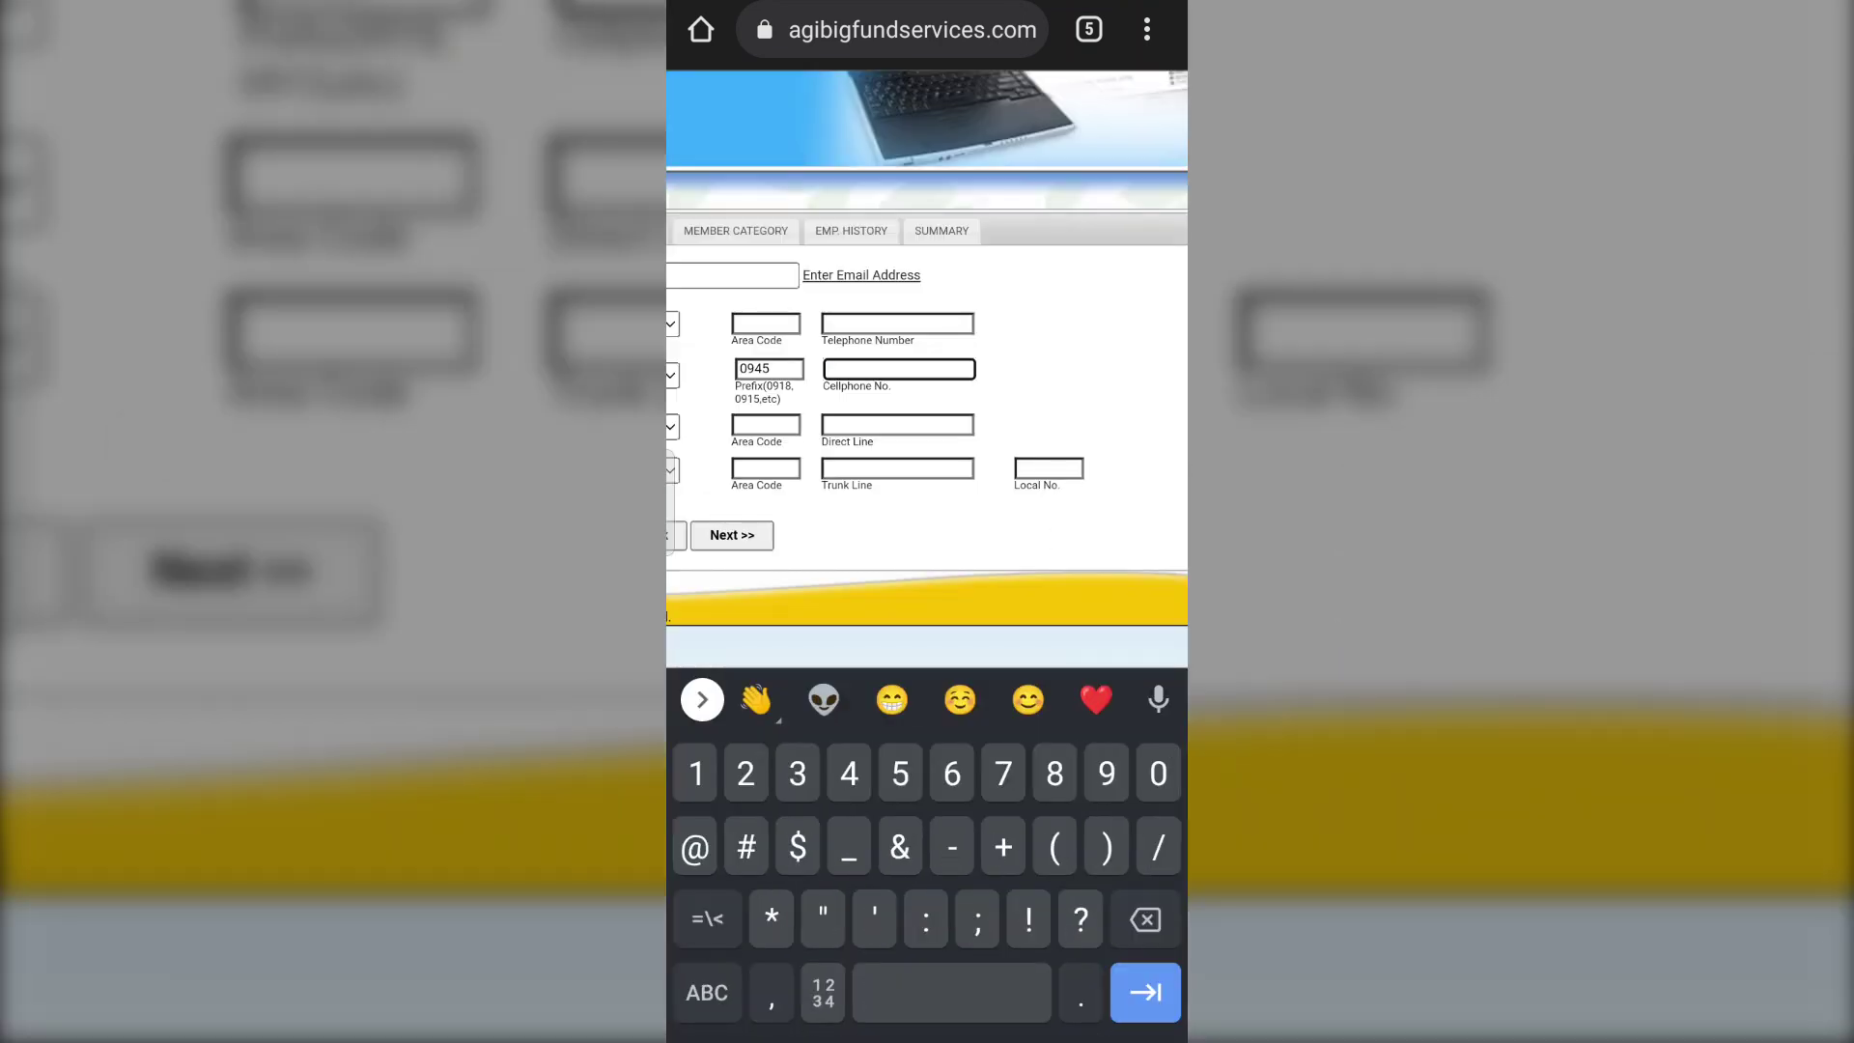
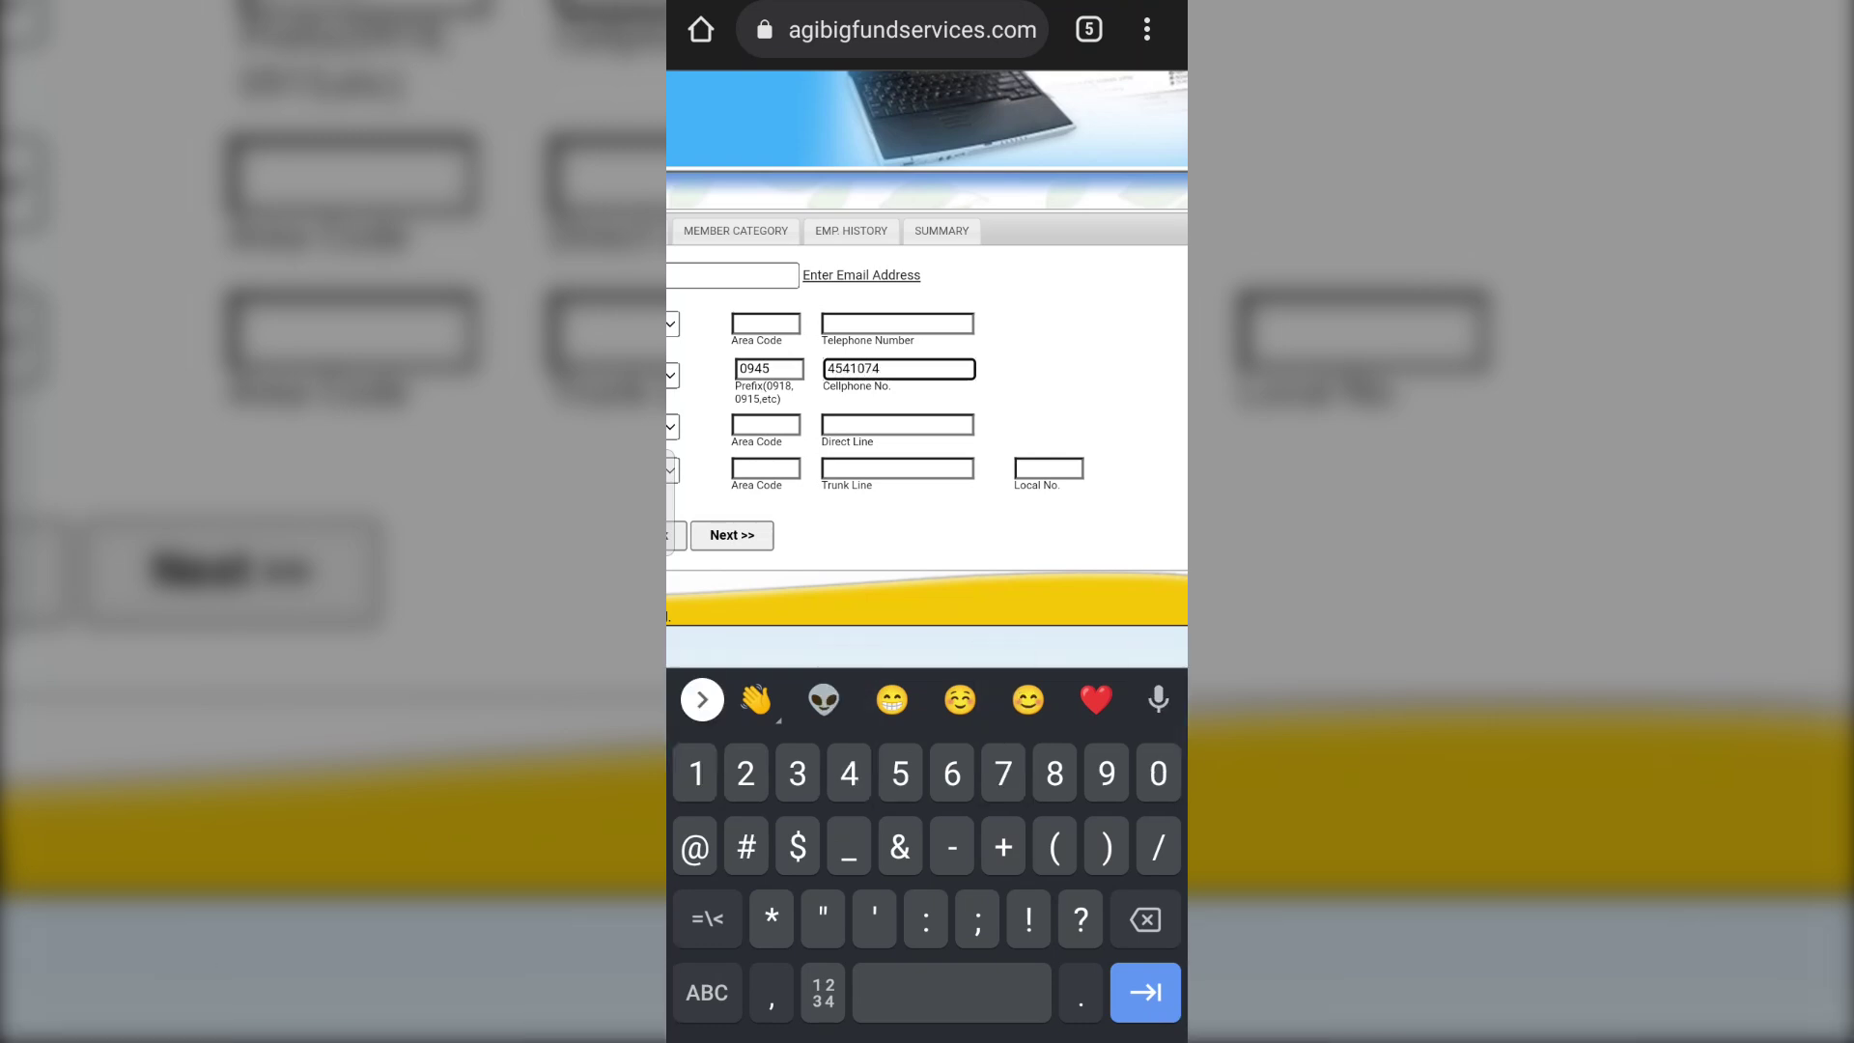
scroll(928, 405, left, 3)
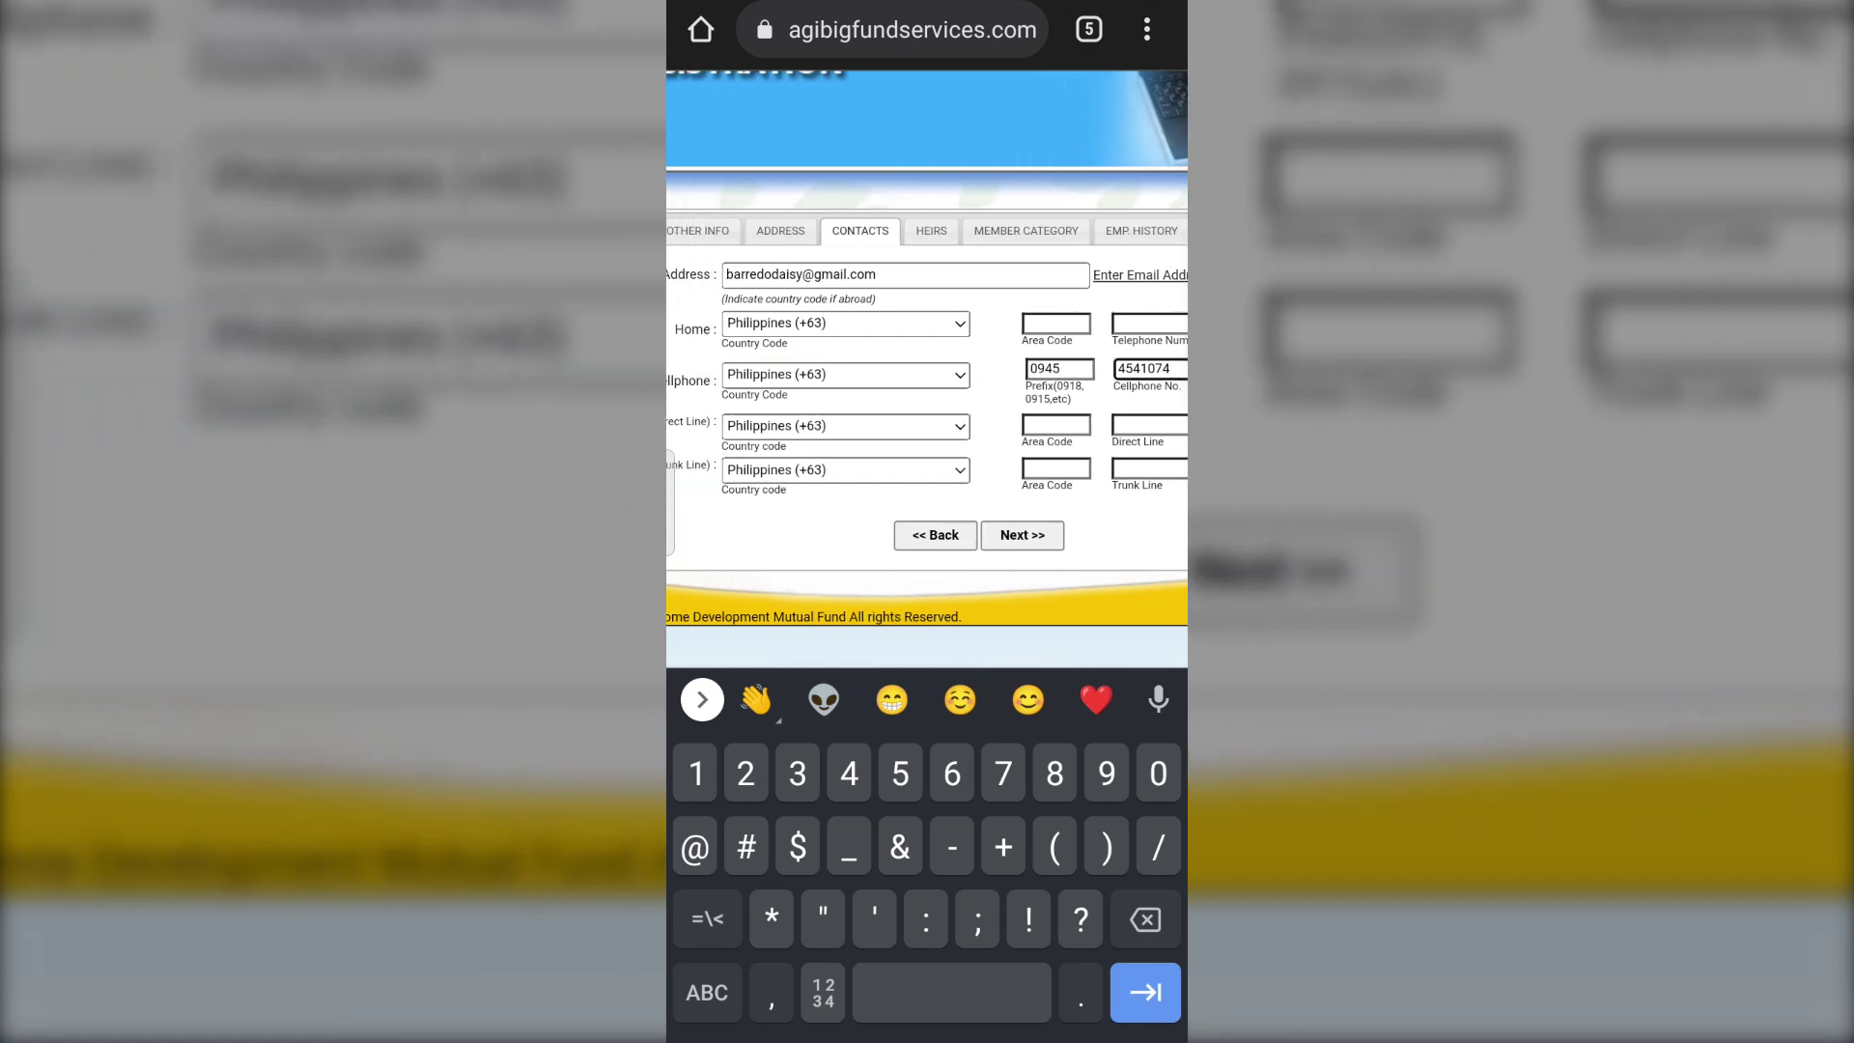
Pass the Heirs tab, cancelling the Add Heirs form, and reach Member Category
click(1021, 535)
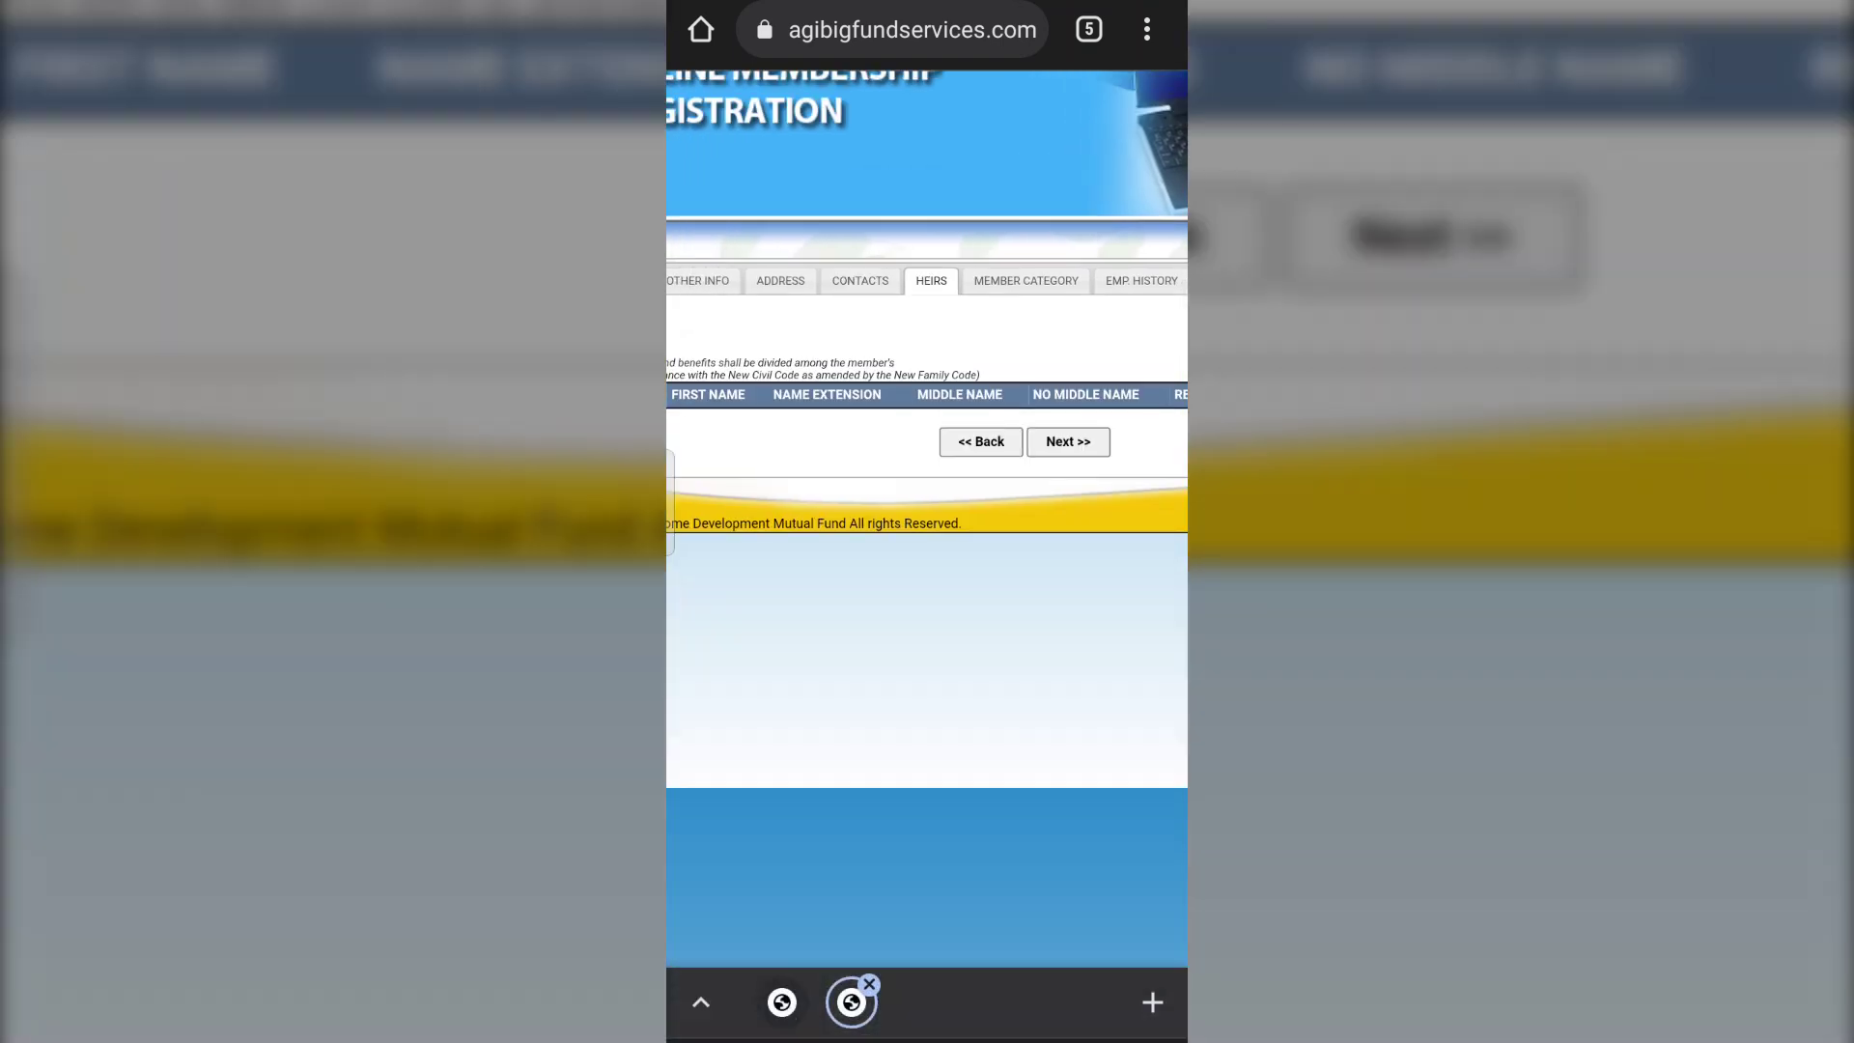
scroll(928, 434, down, 5)
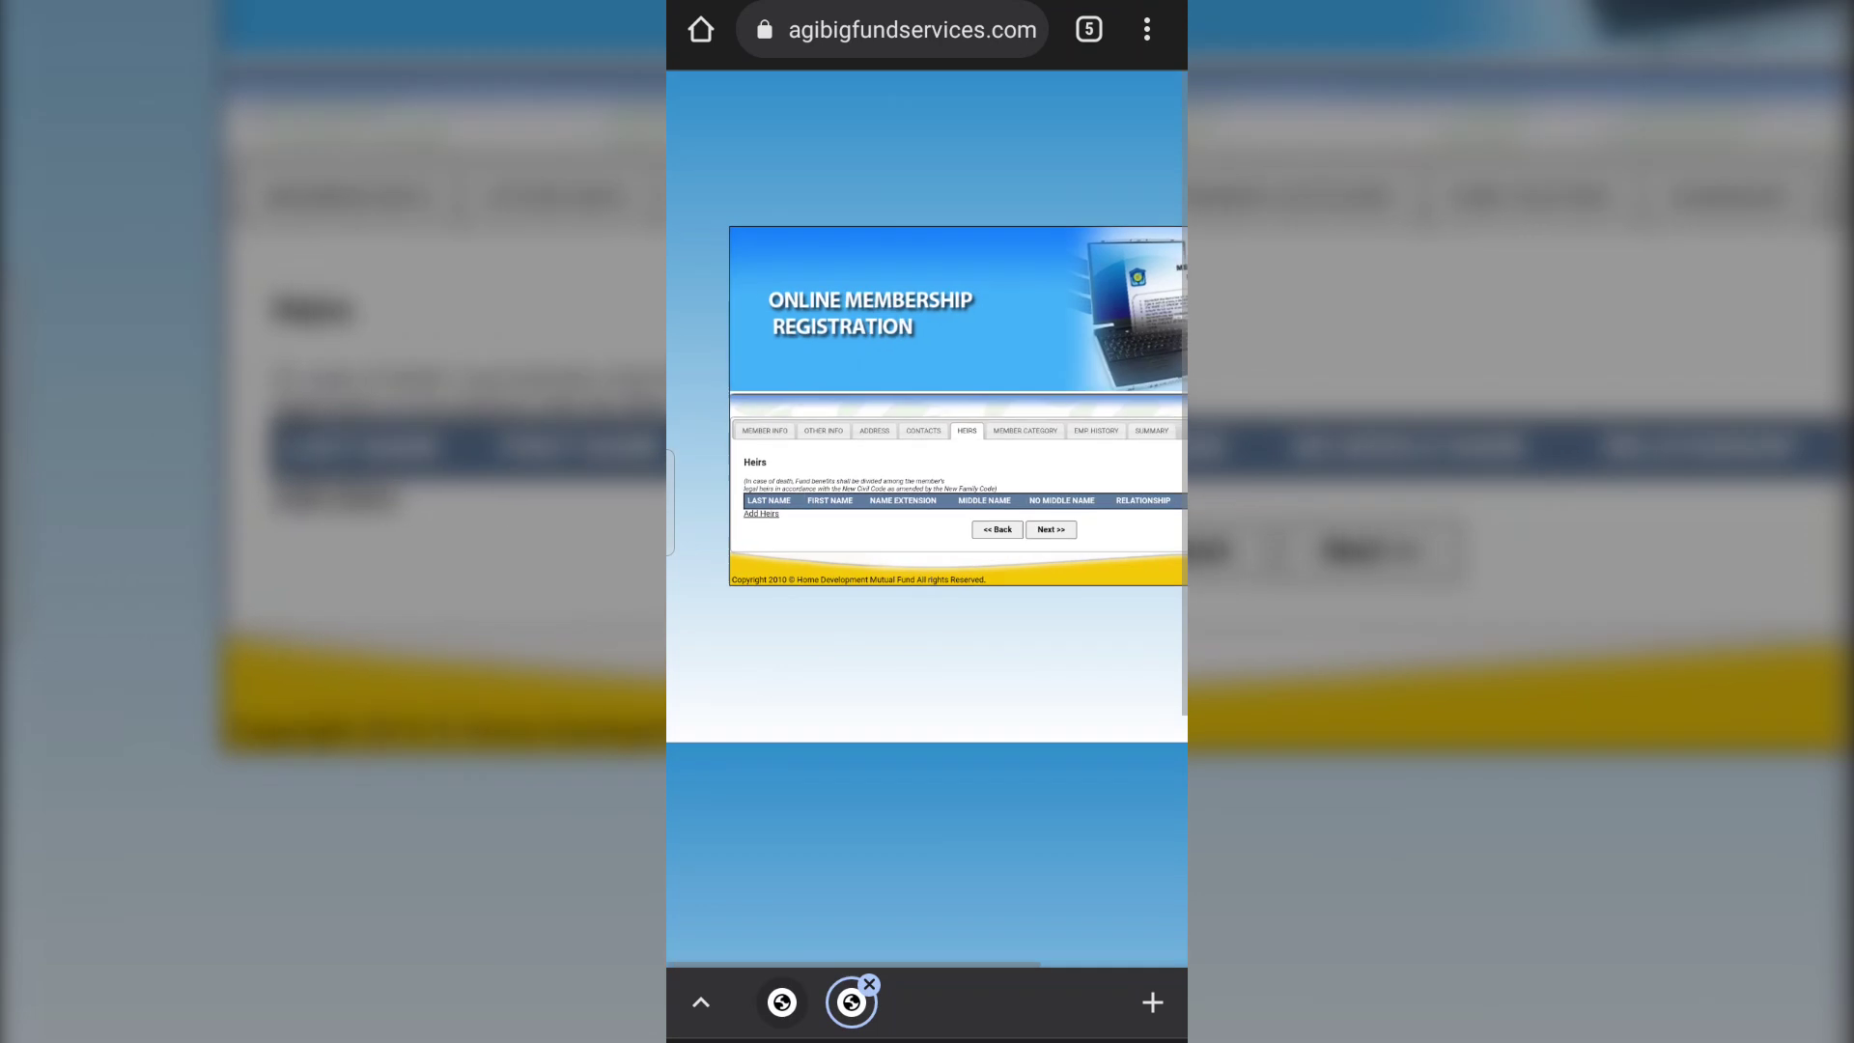
scroll(950, 384, up, 2)
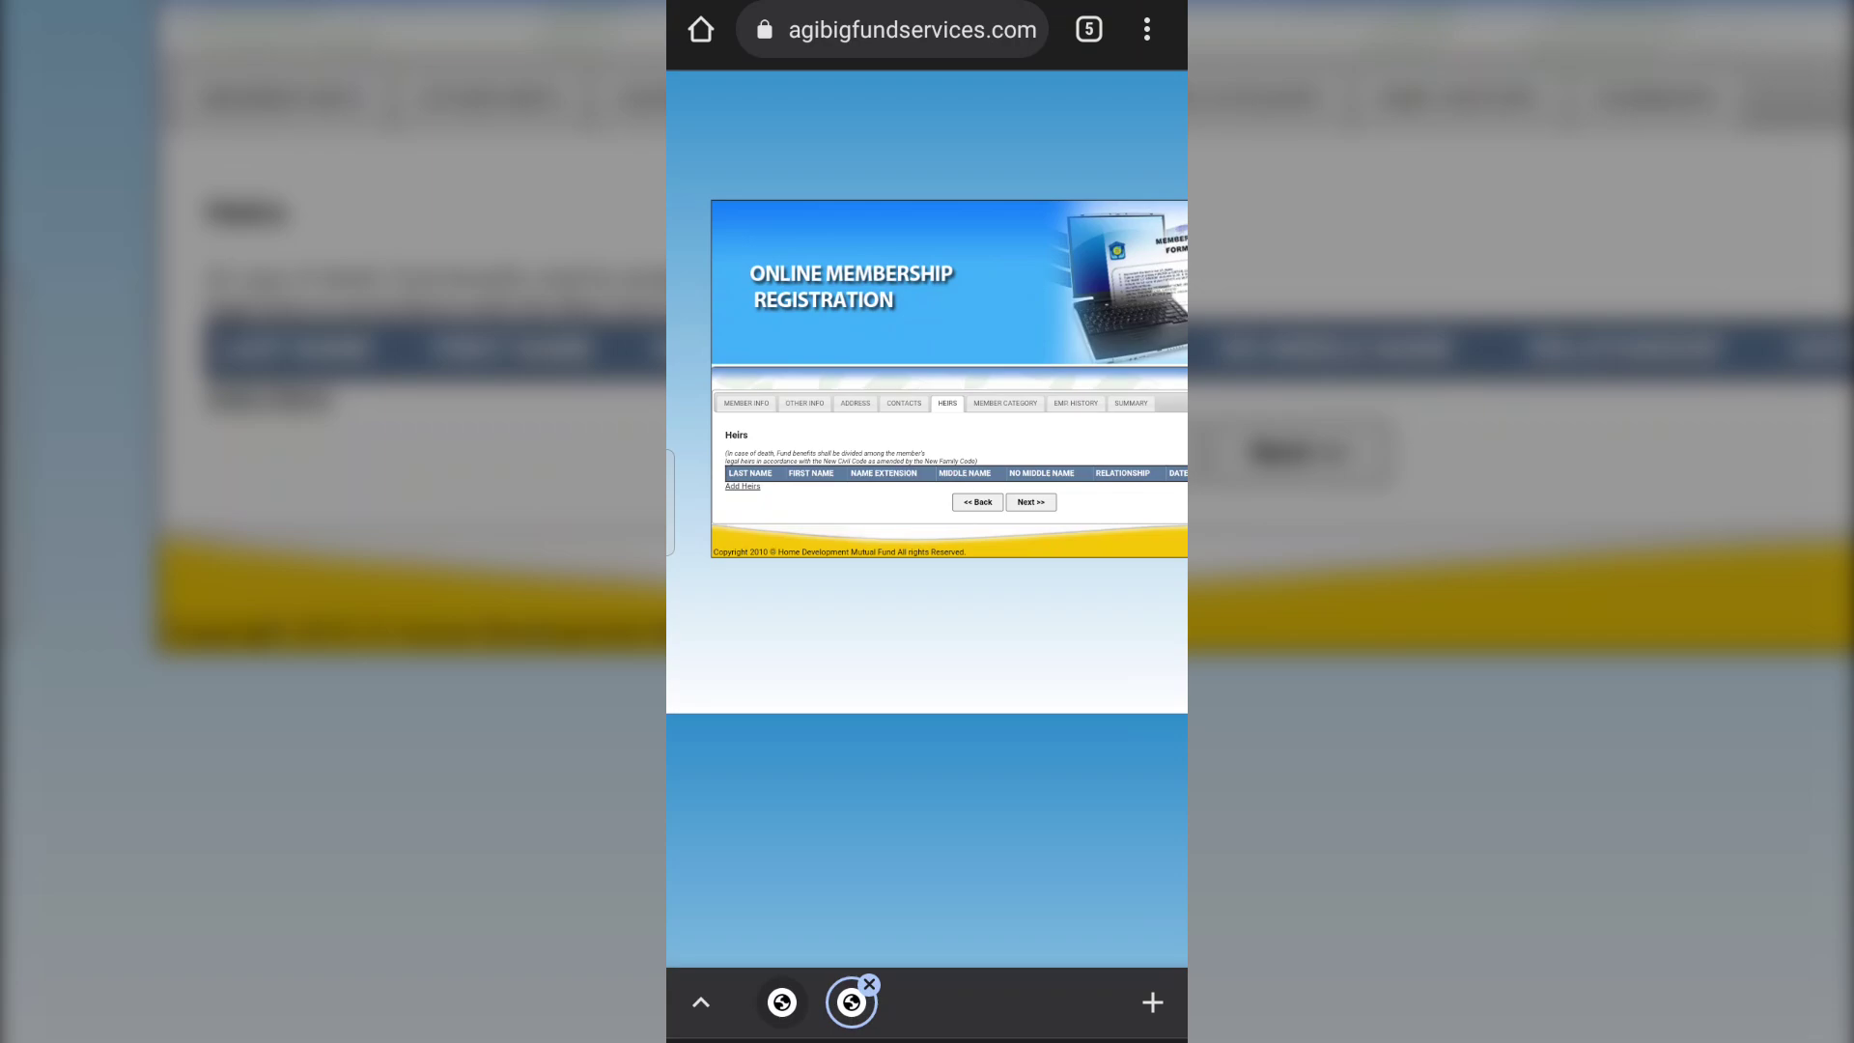
click(742, 485)
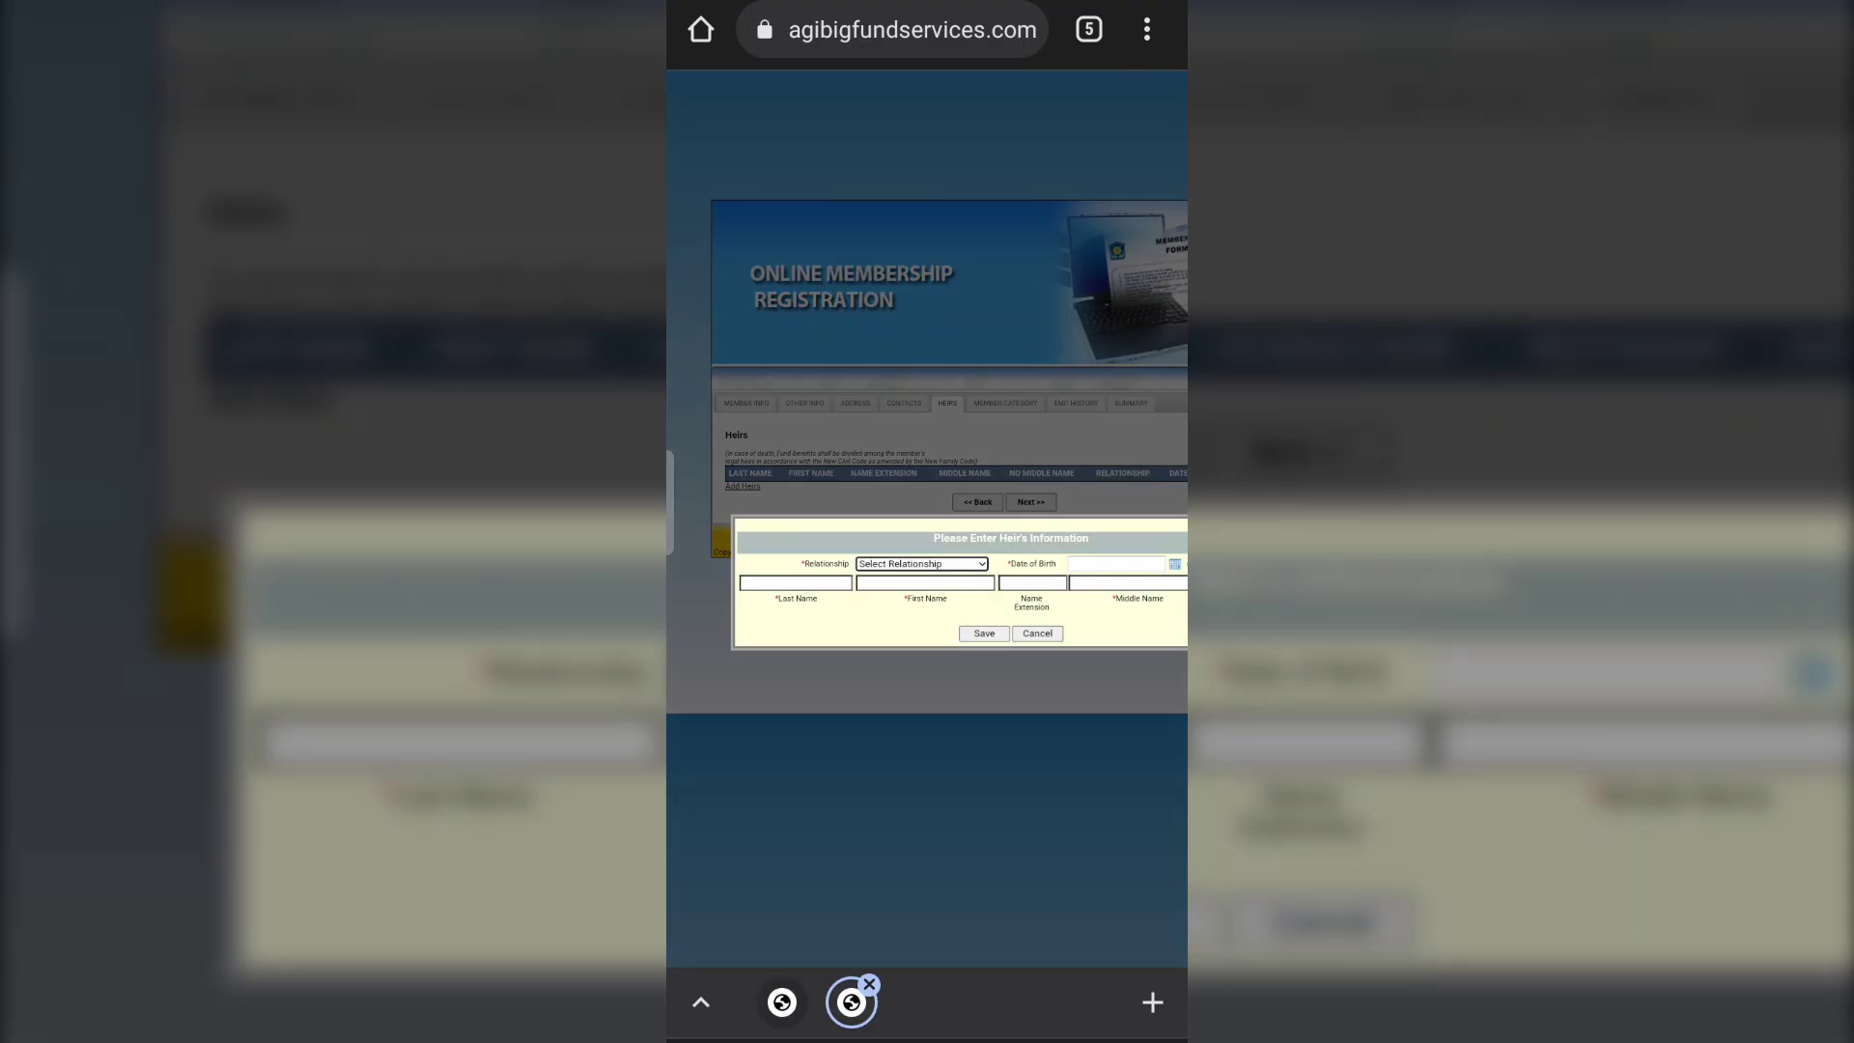
scroll(928, 579, up, 3)
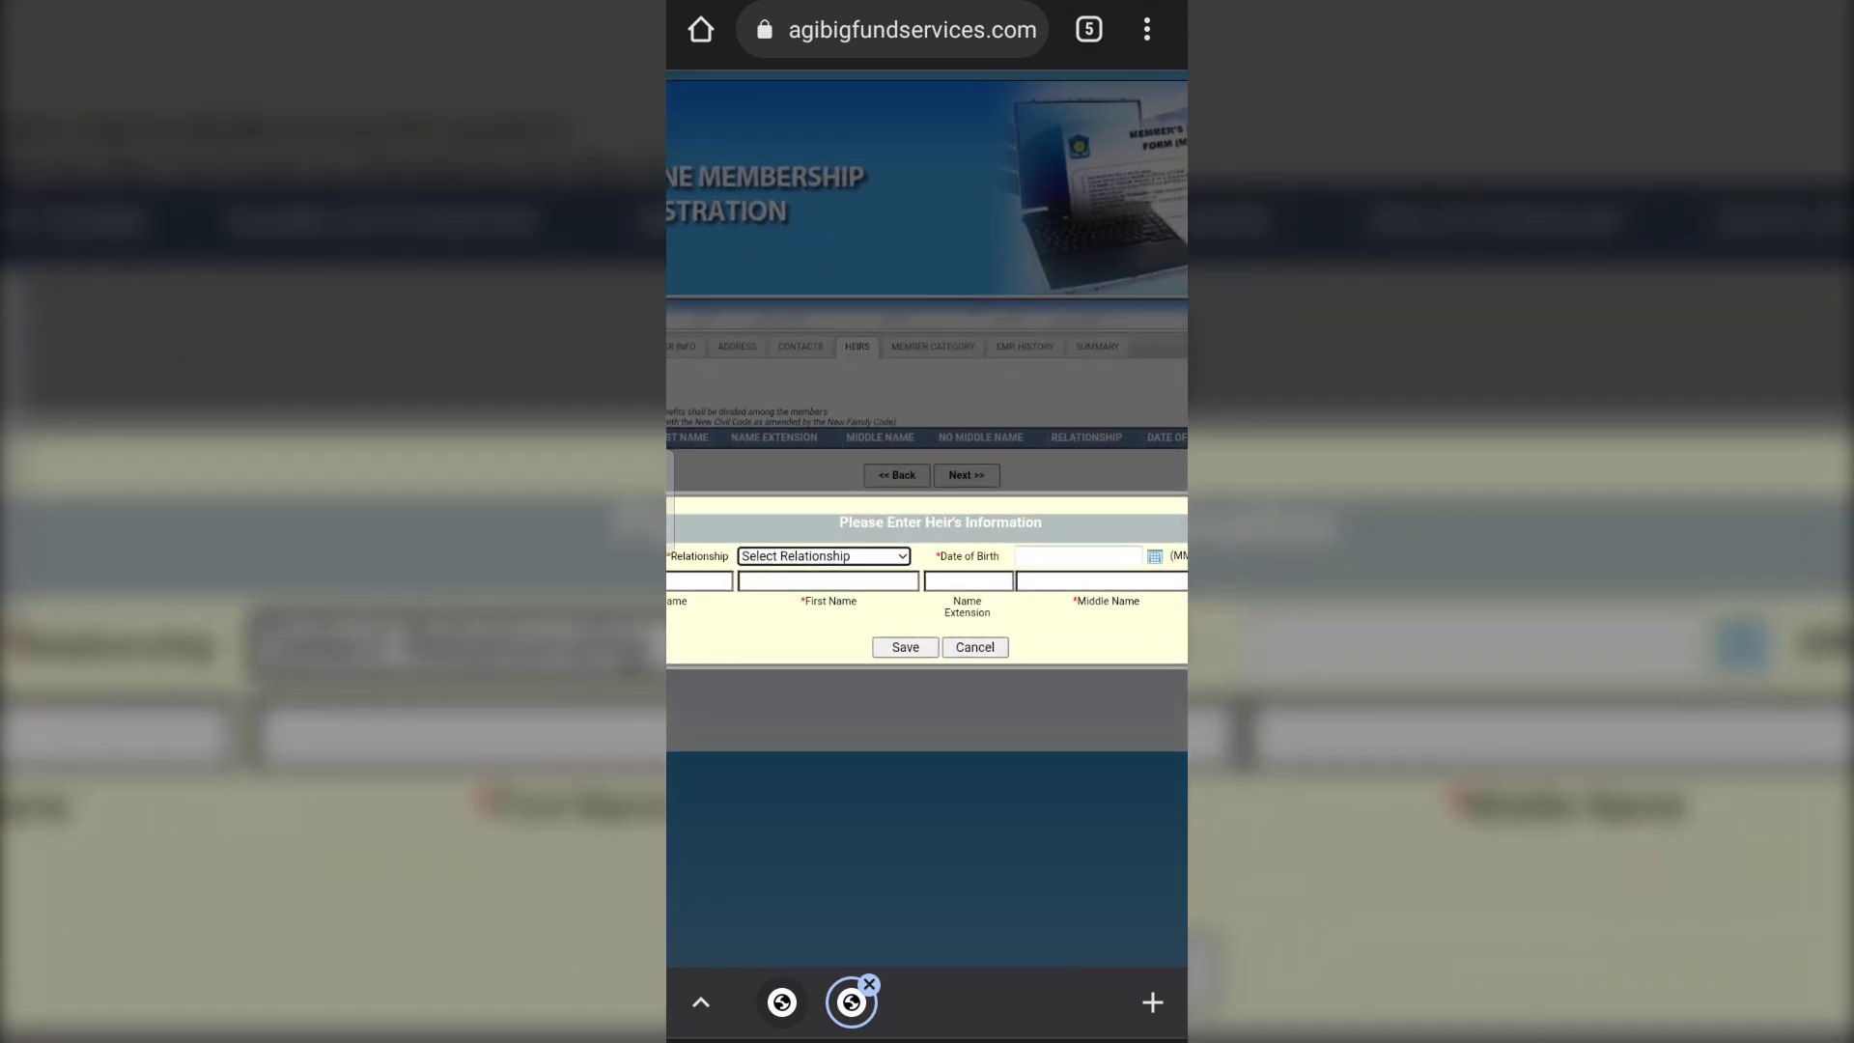
click(976, 646)
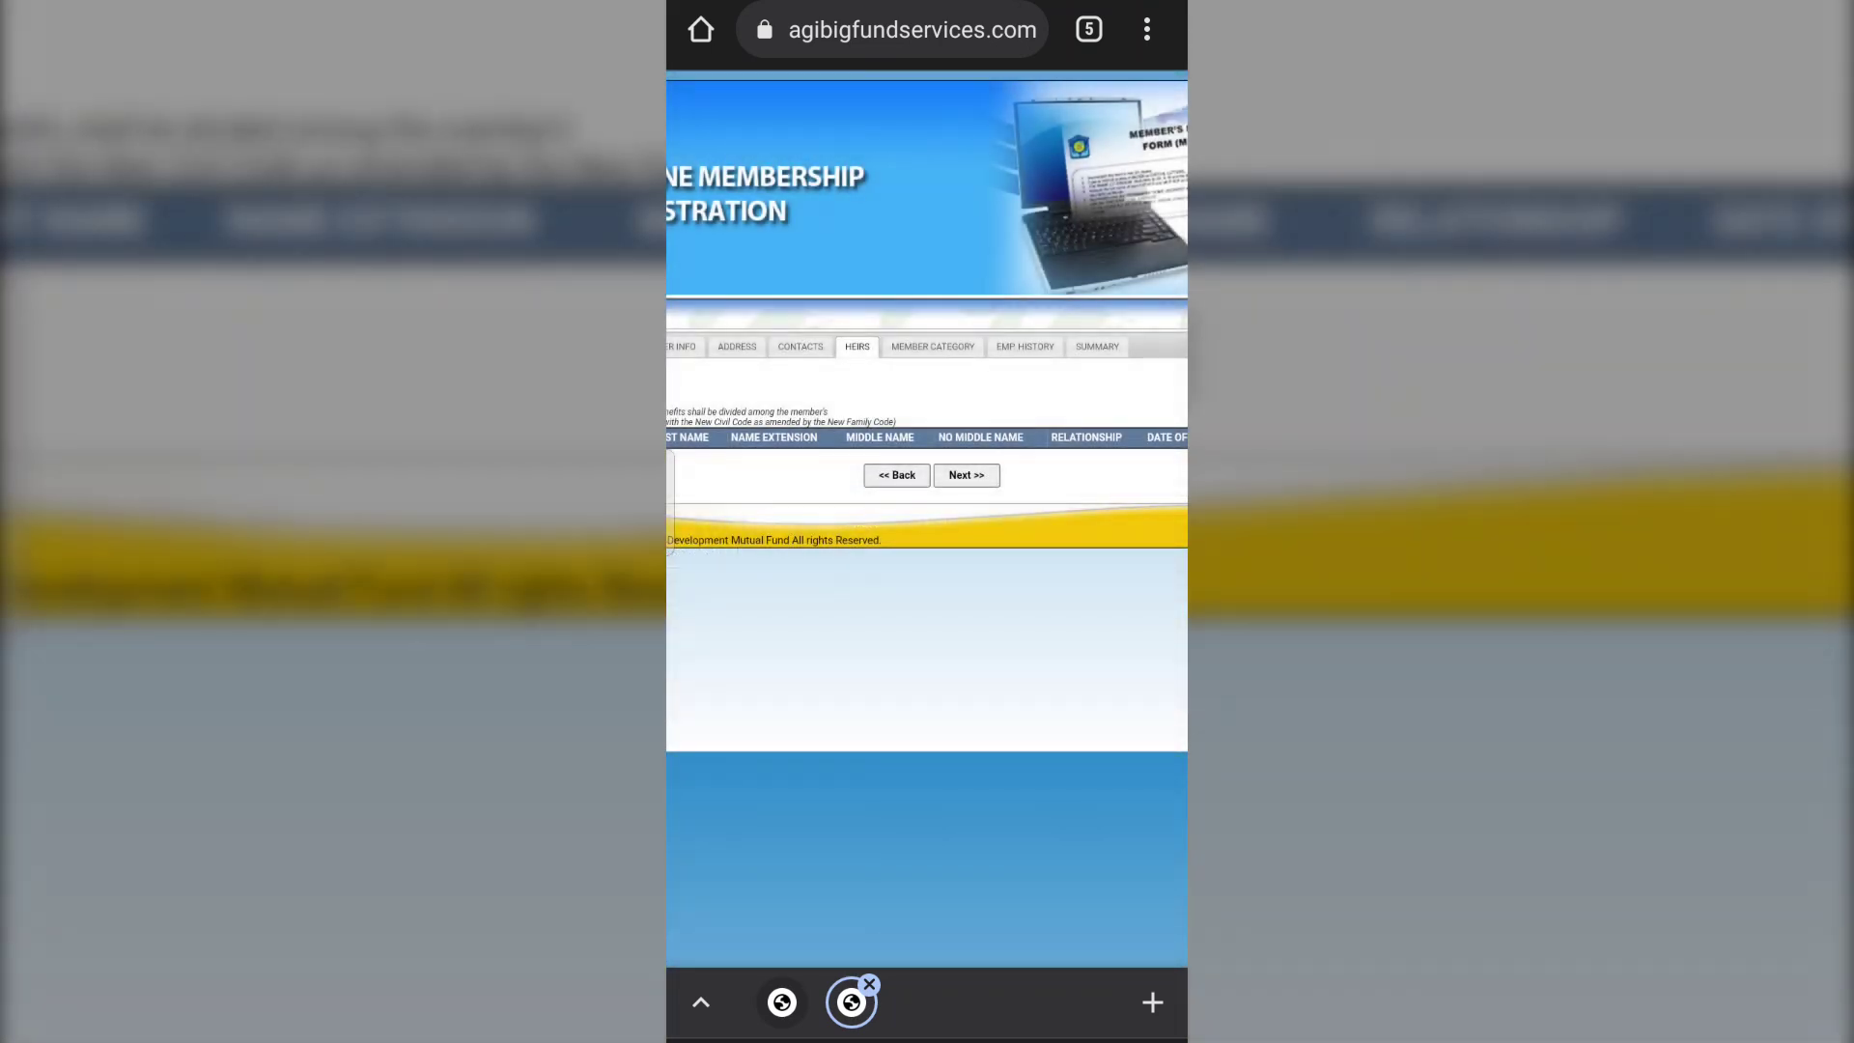
click(967, 475)
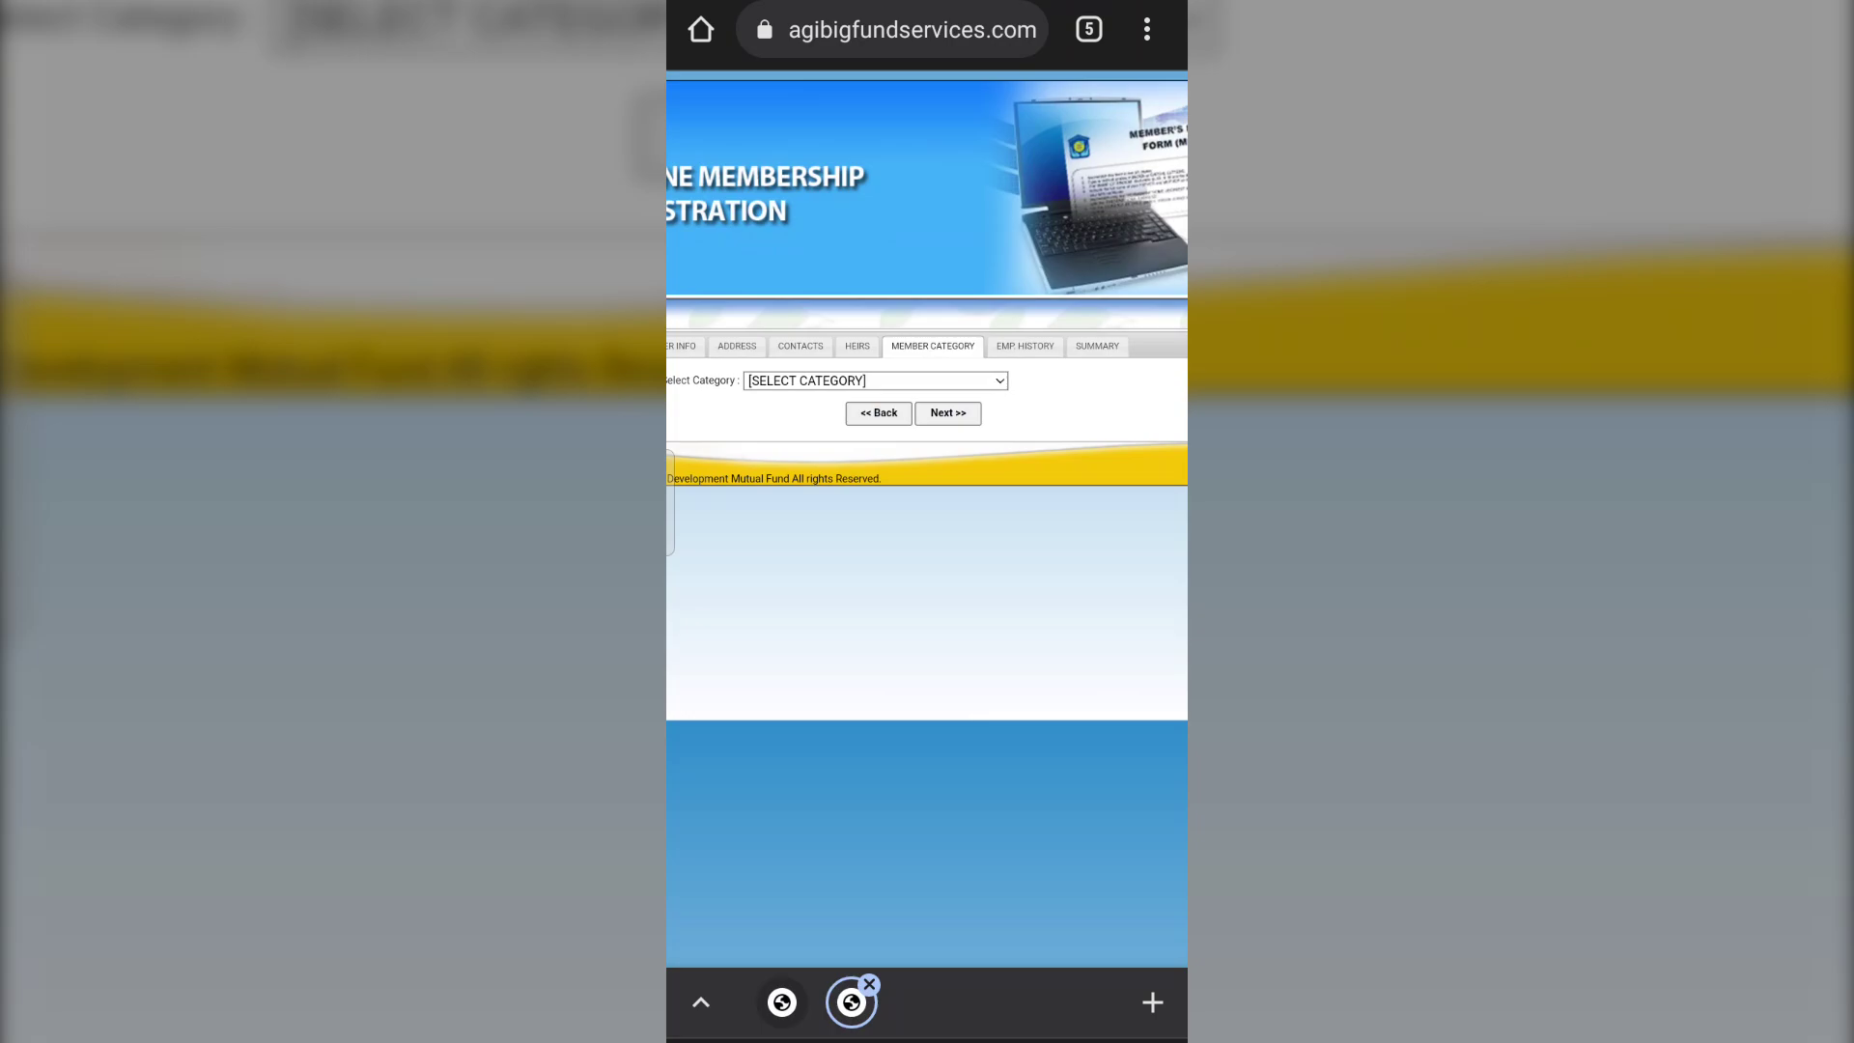
Choose UNEMPLOYED/NOT YET EMPLOYED as the member category and continue to Employment History
click(974, 381)
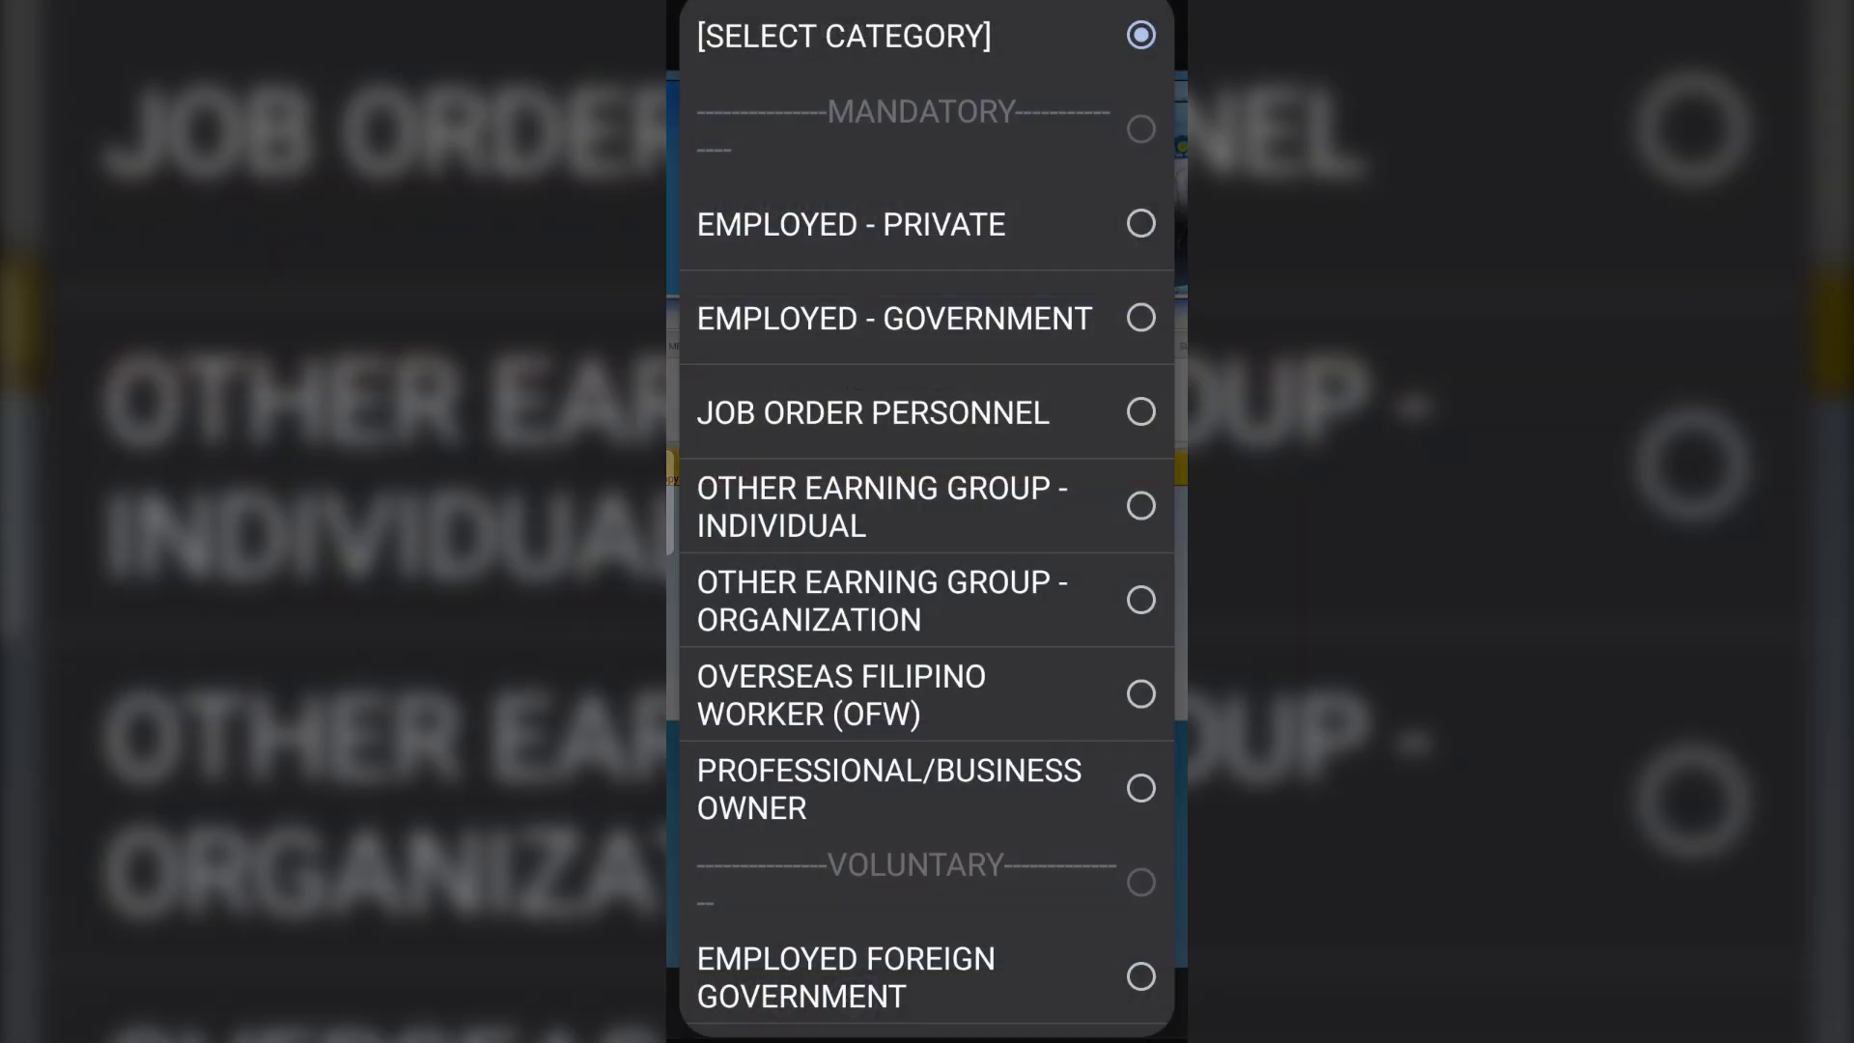
scroll(927, 579, down, 5)
click(756, 804)
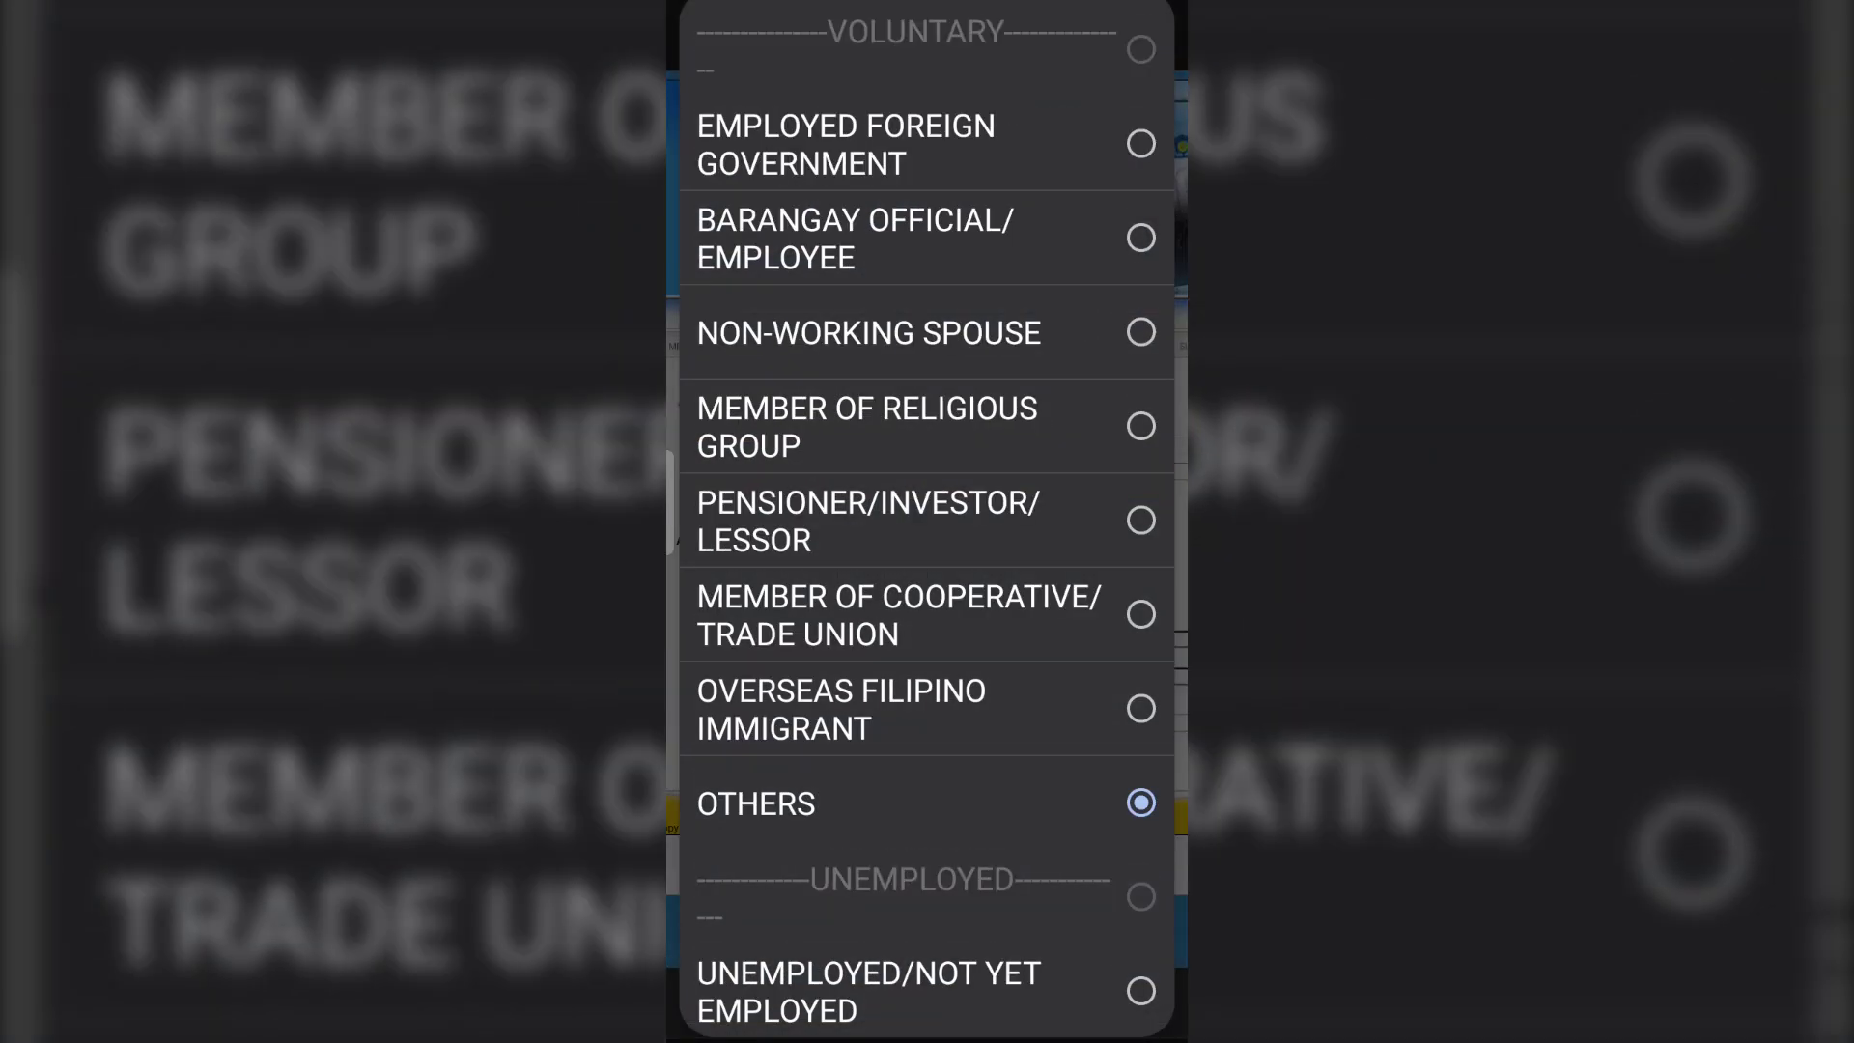
click(869, 991)
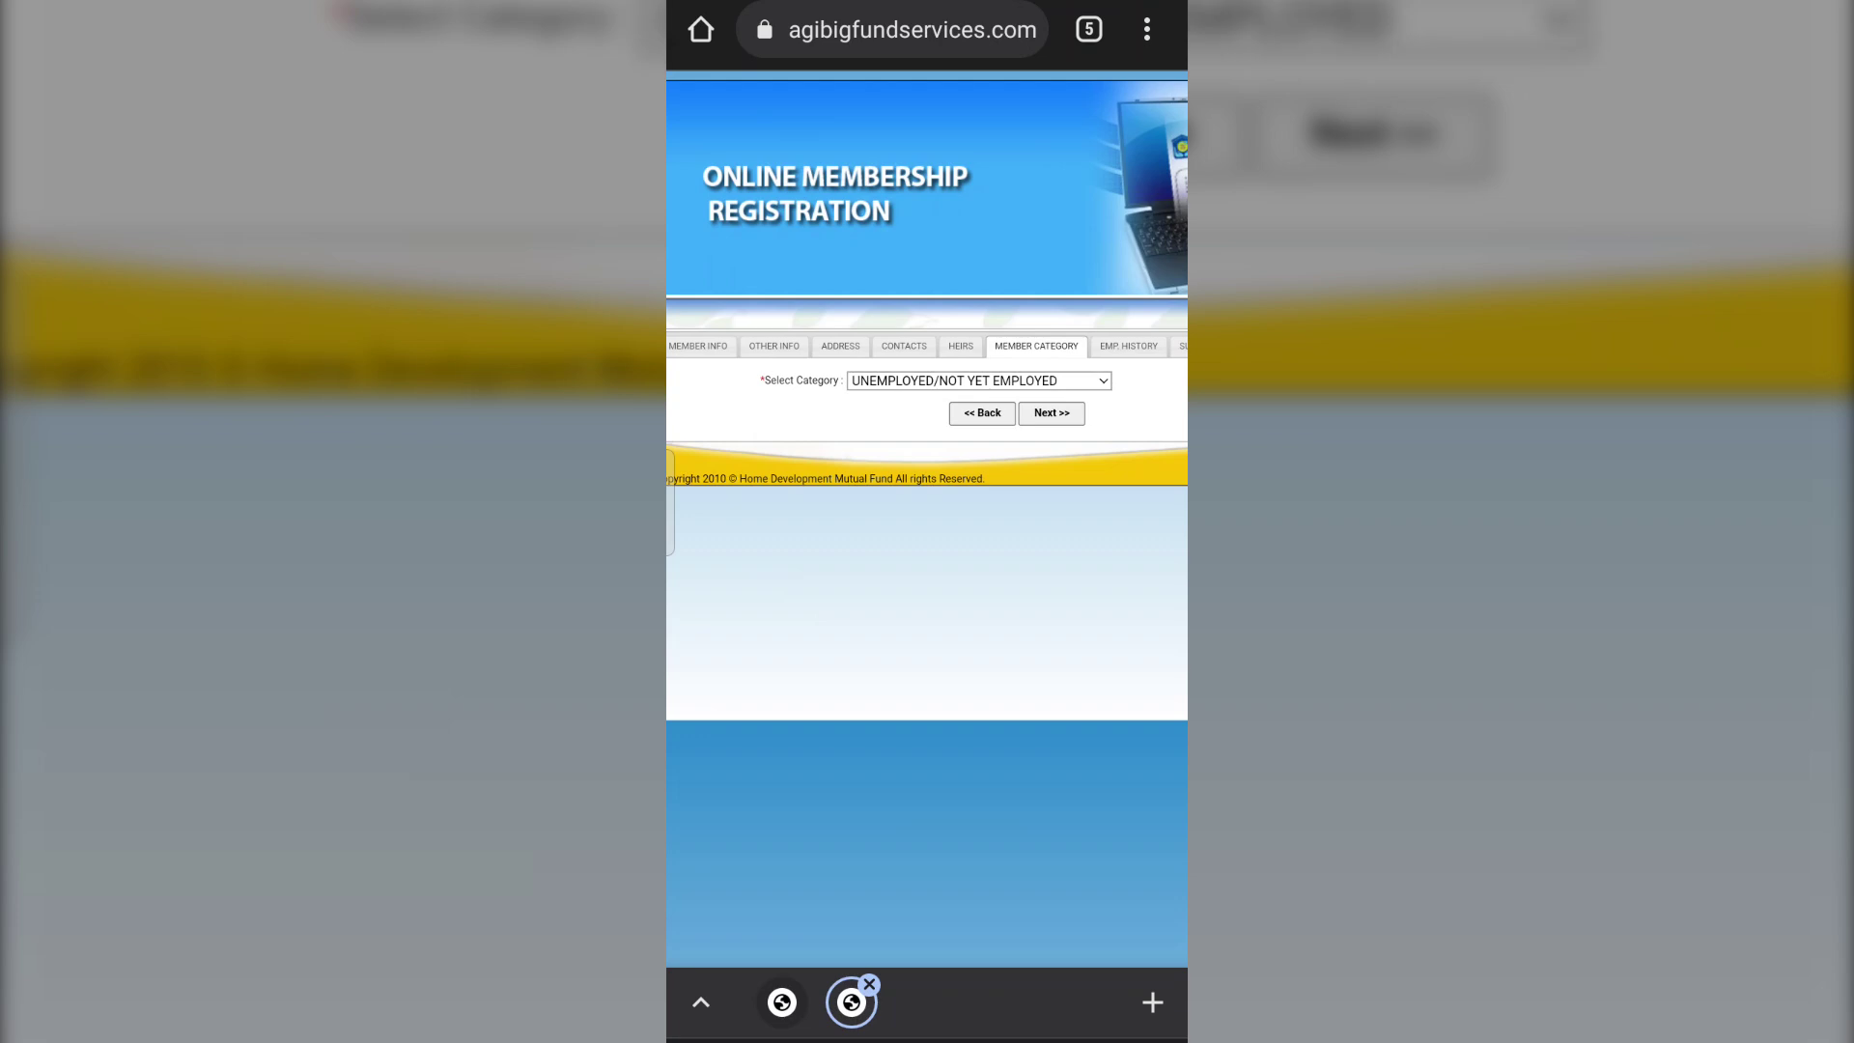
click(1053, 413)
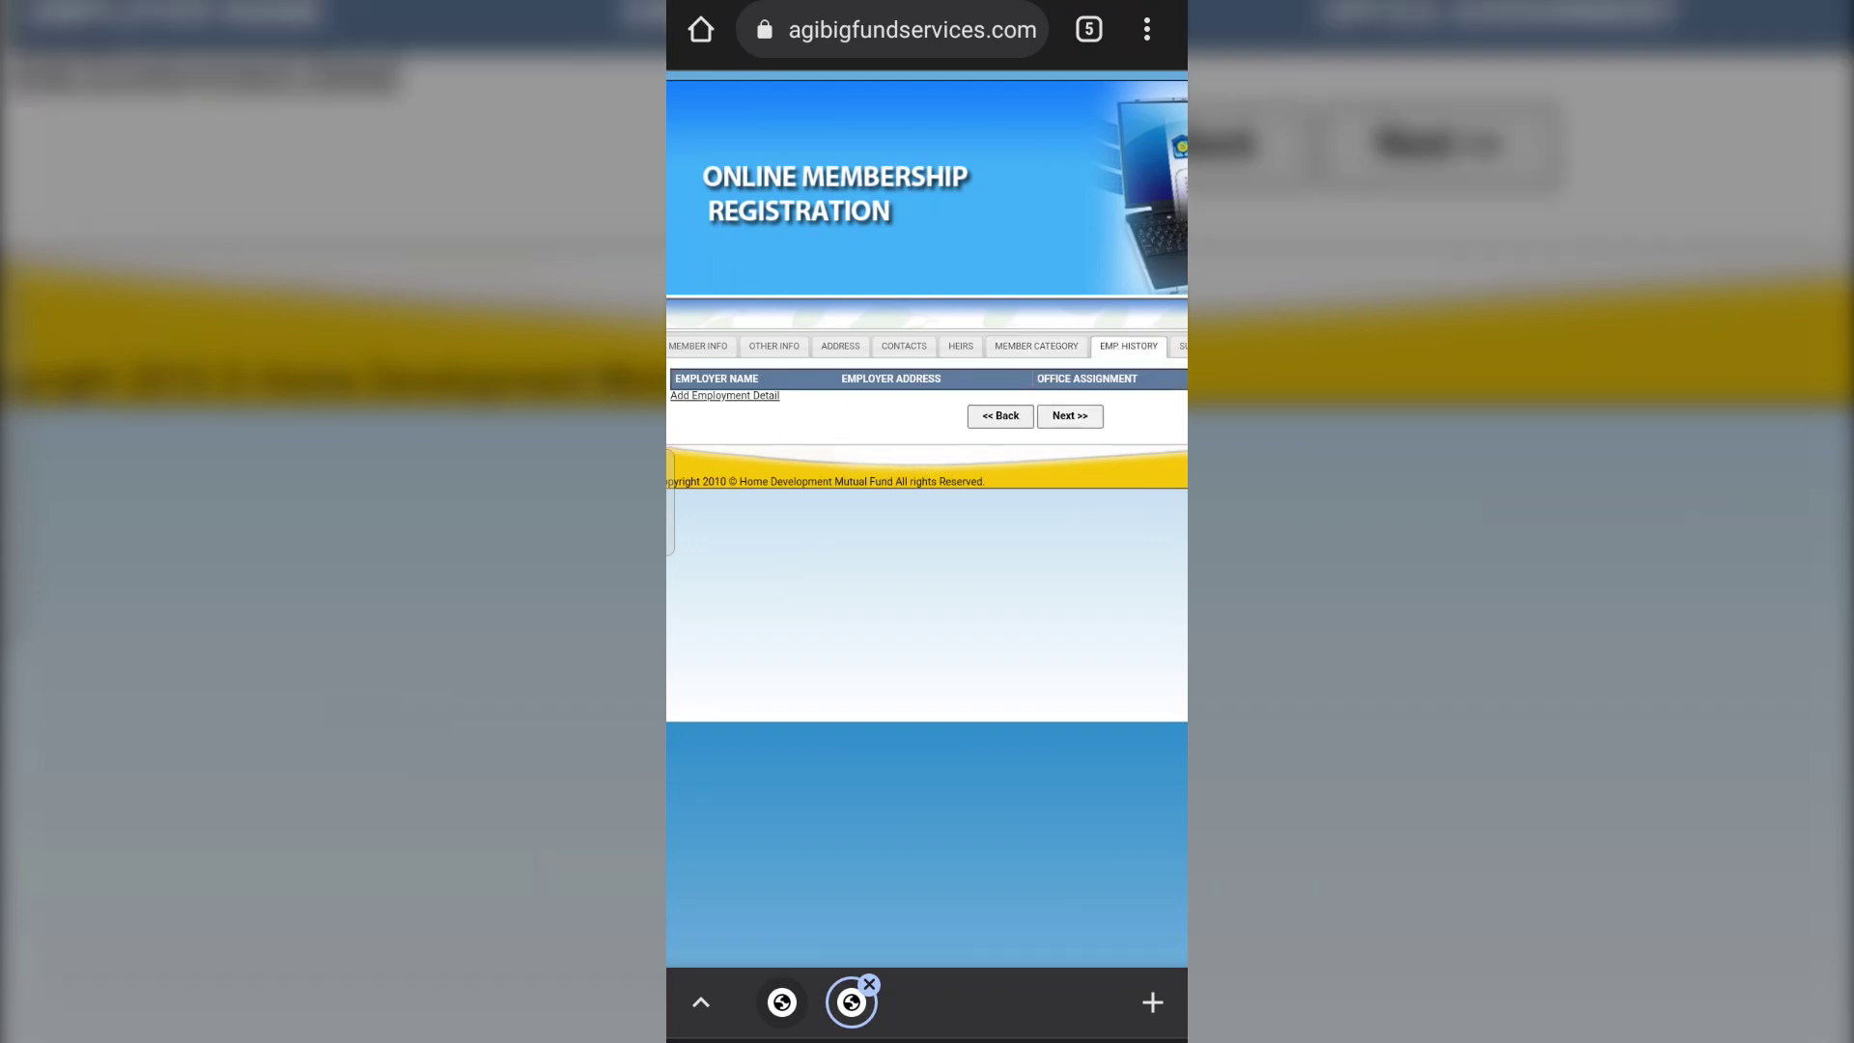
scroll(928, 406, right, 2)
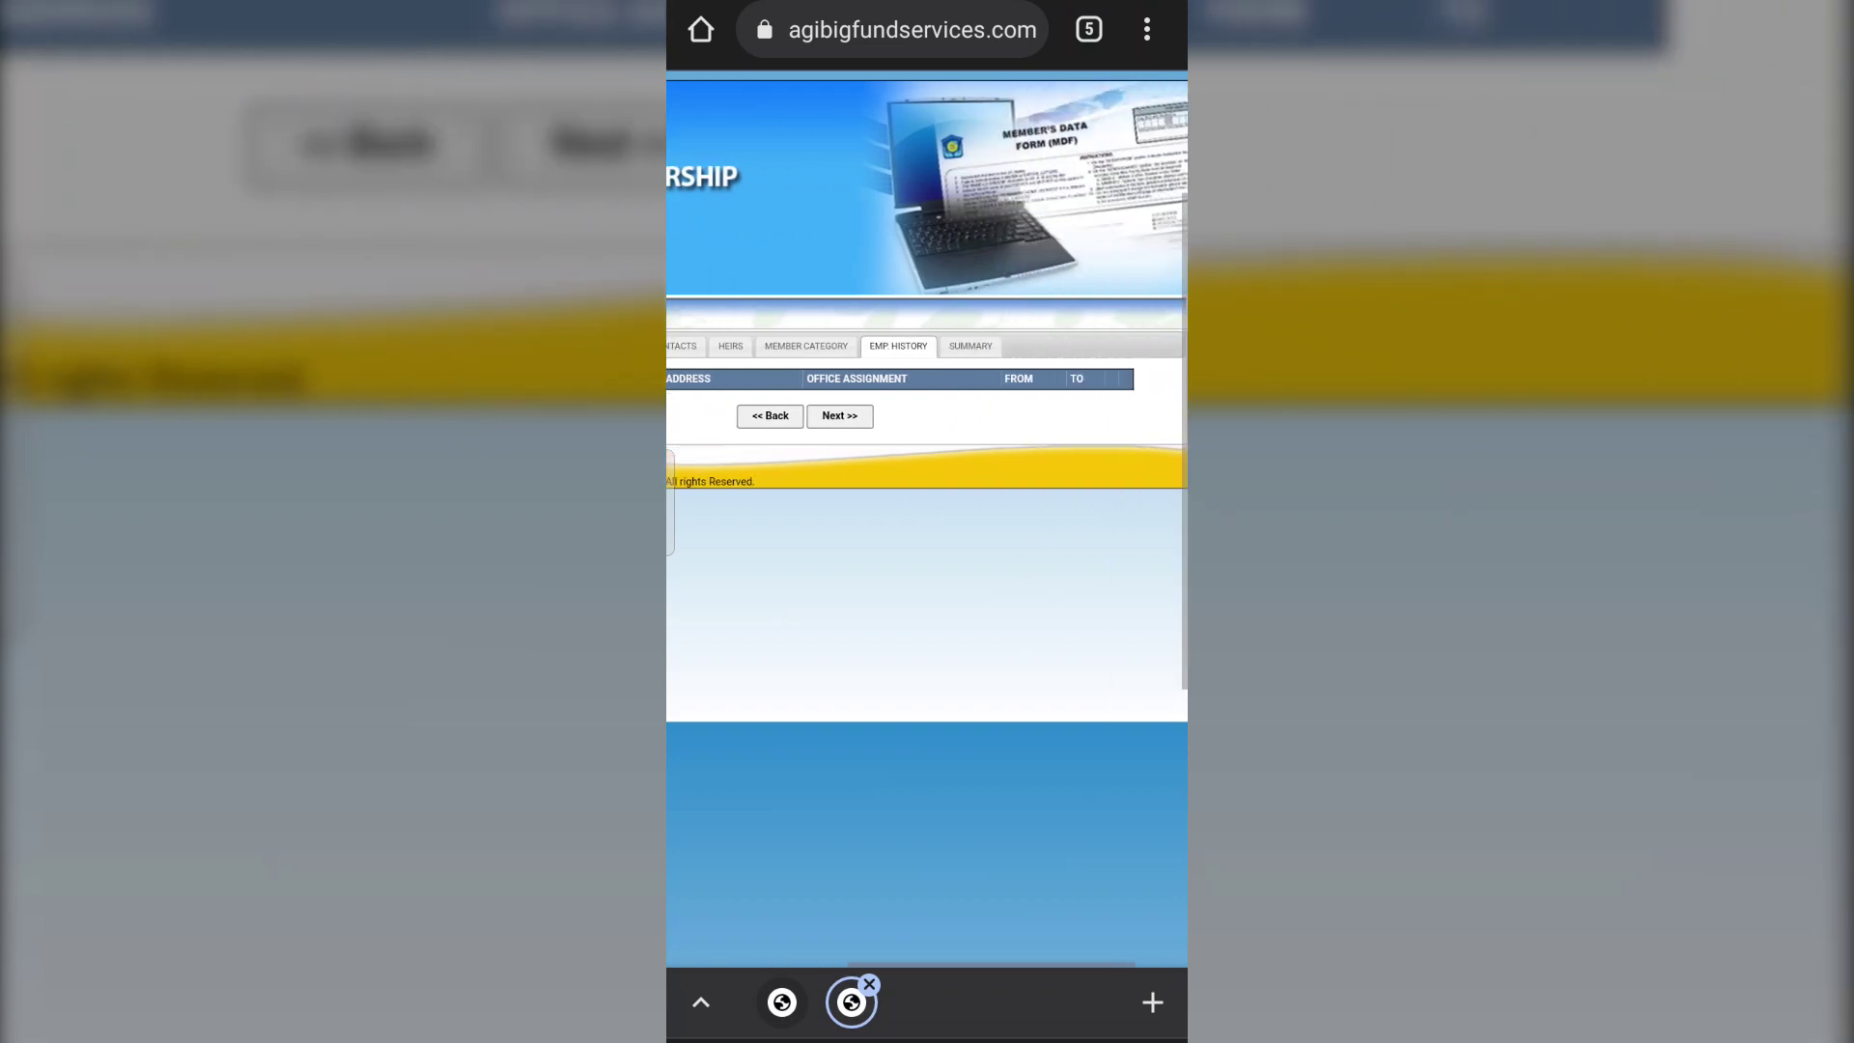
scroll(927, 405, left, 2)
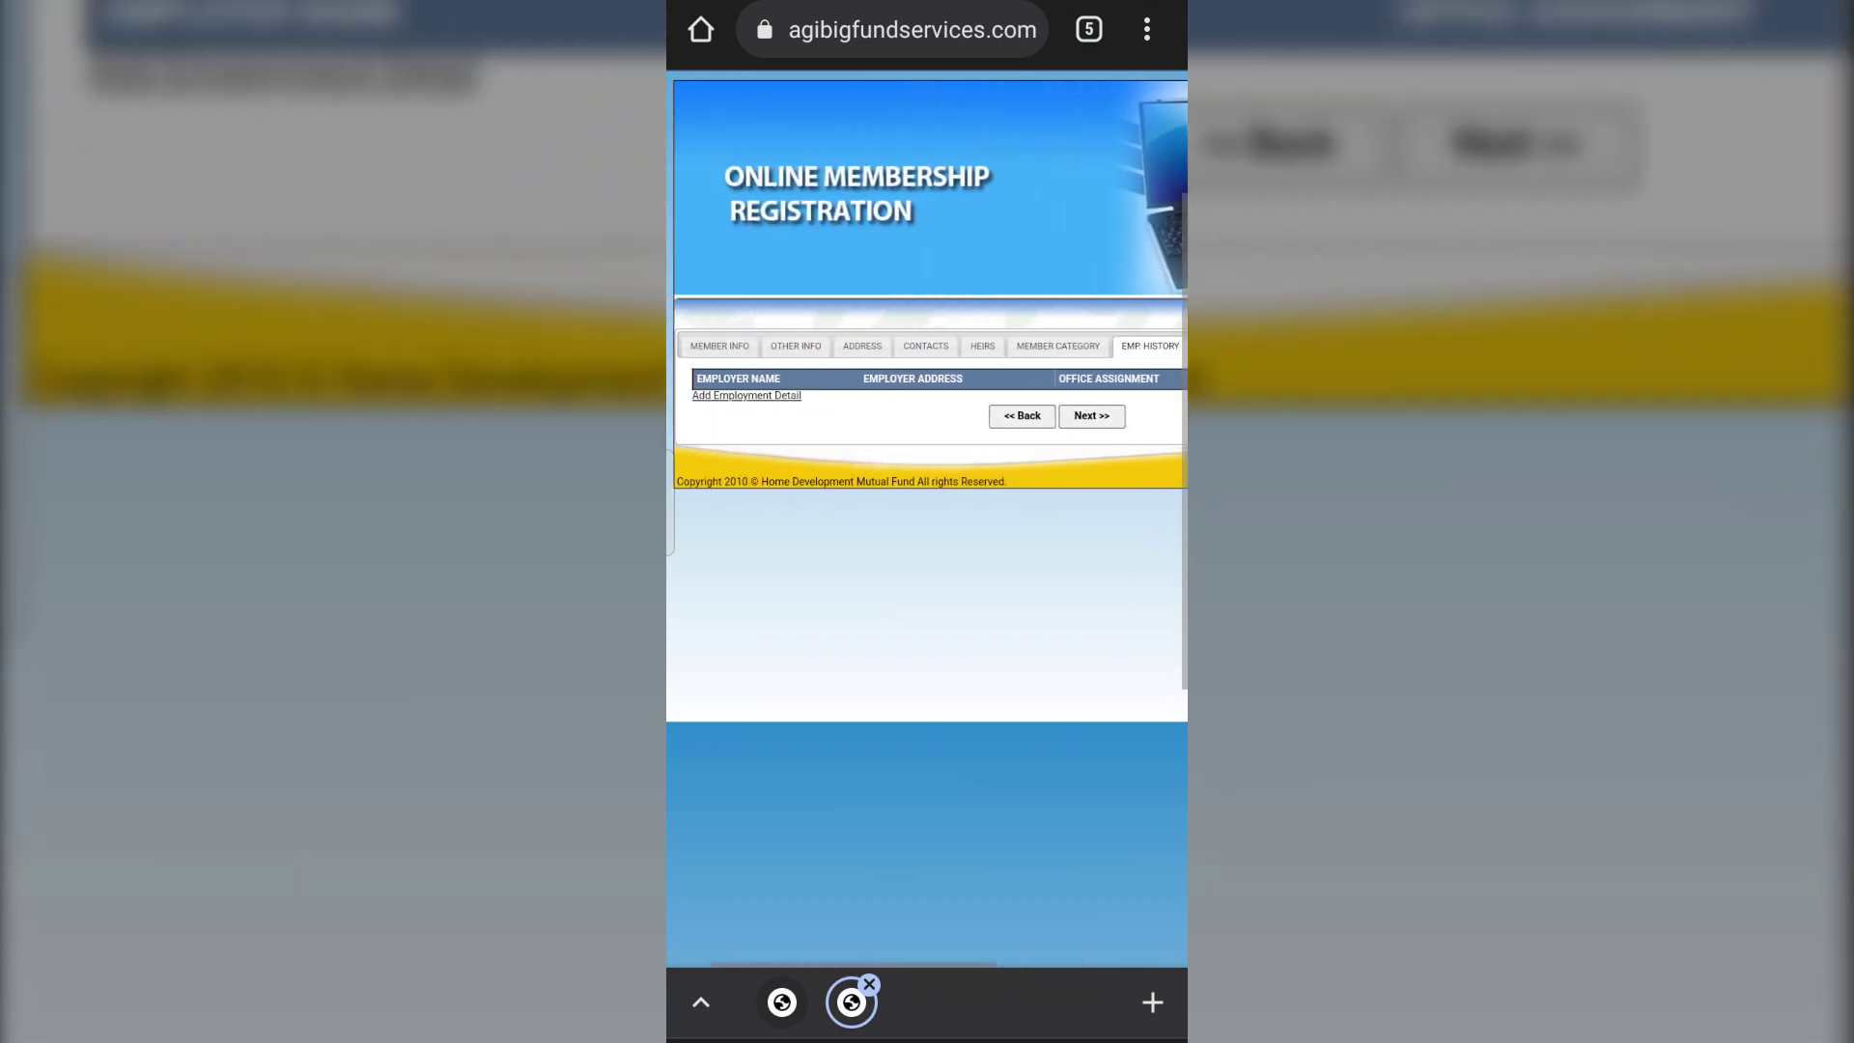
Dismiss the Employment Details form without saving, leaving employment history empty
click(742, 396)
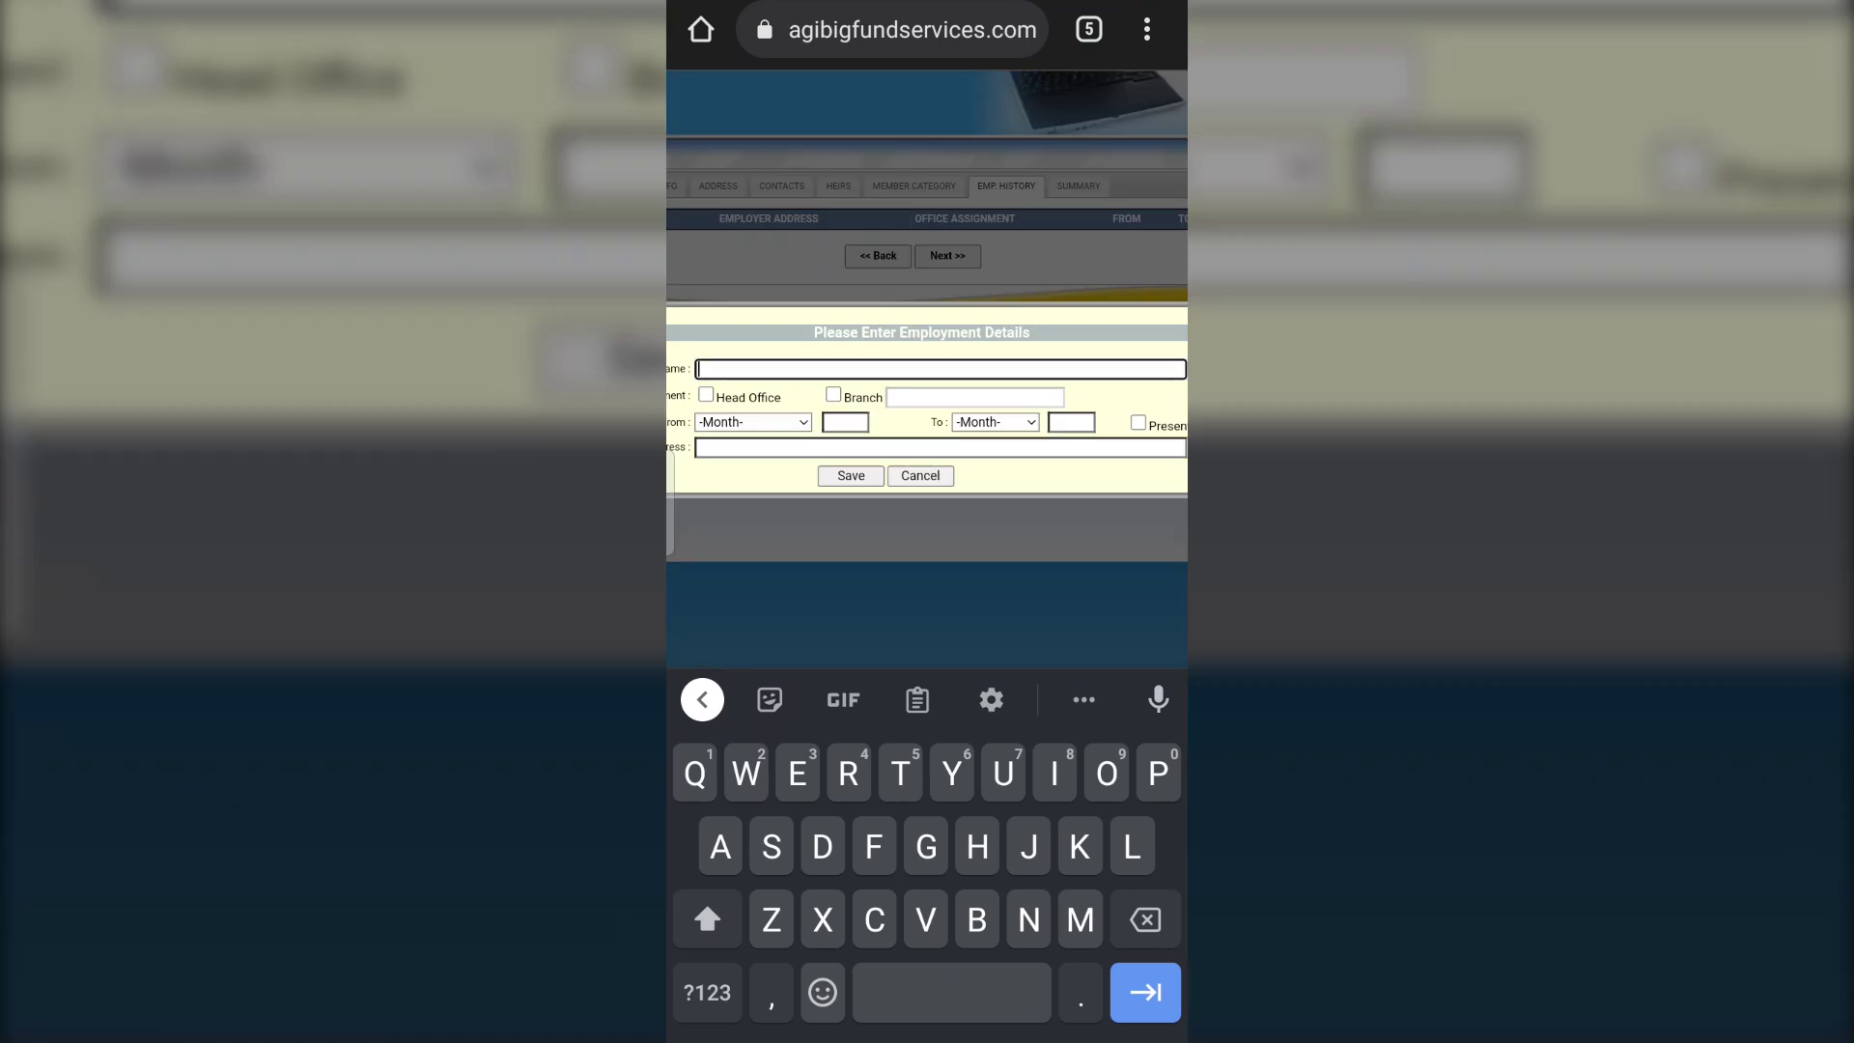
scroll(927, 405, left, 2)
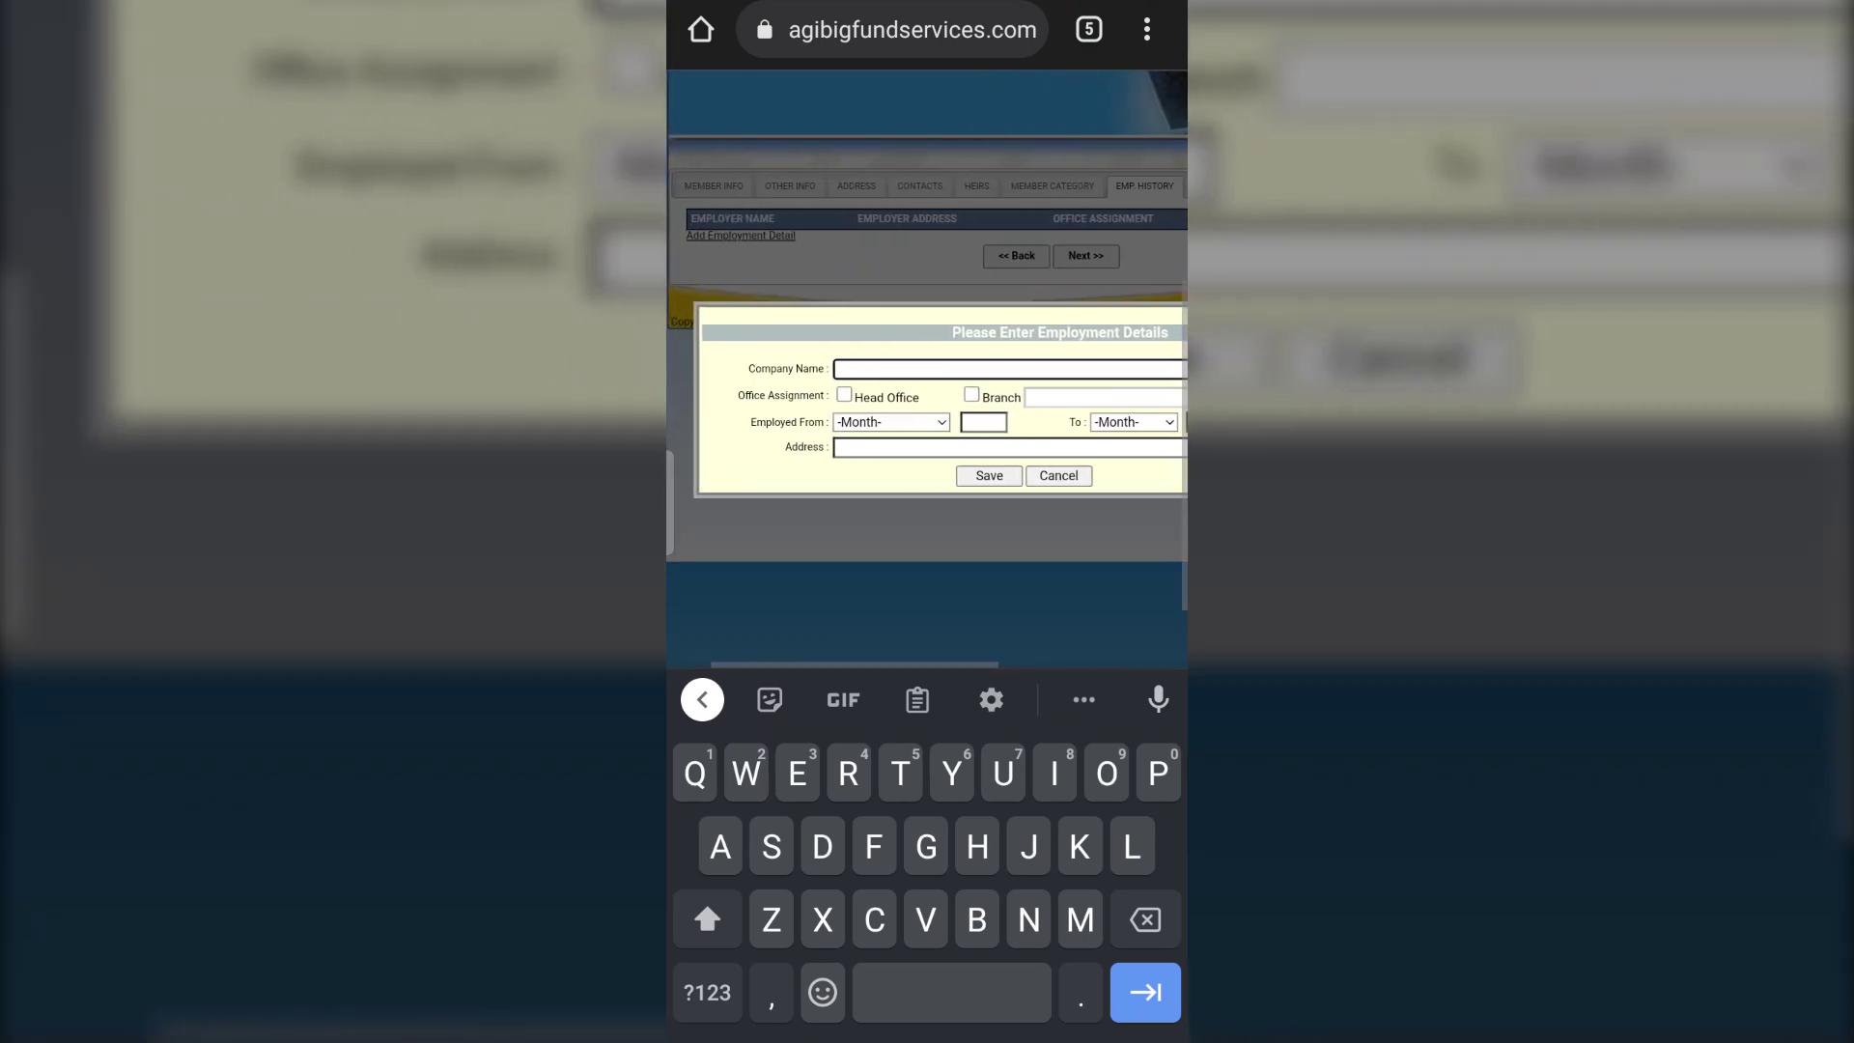
scroll(927, 406, right, 2)
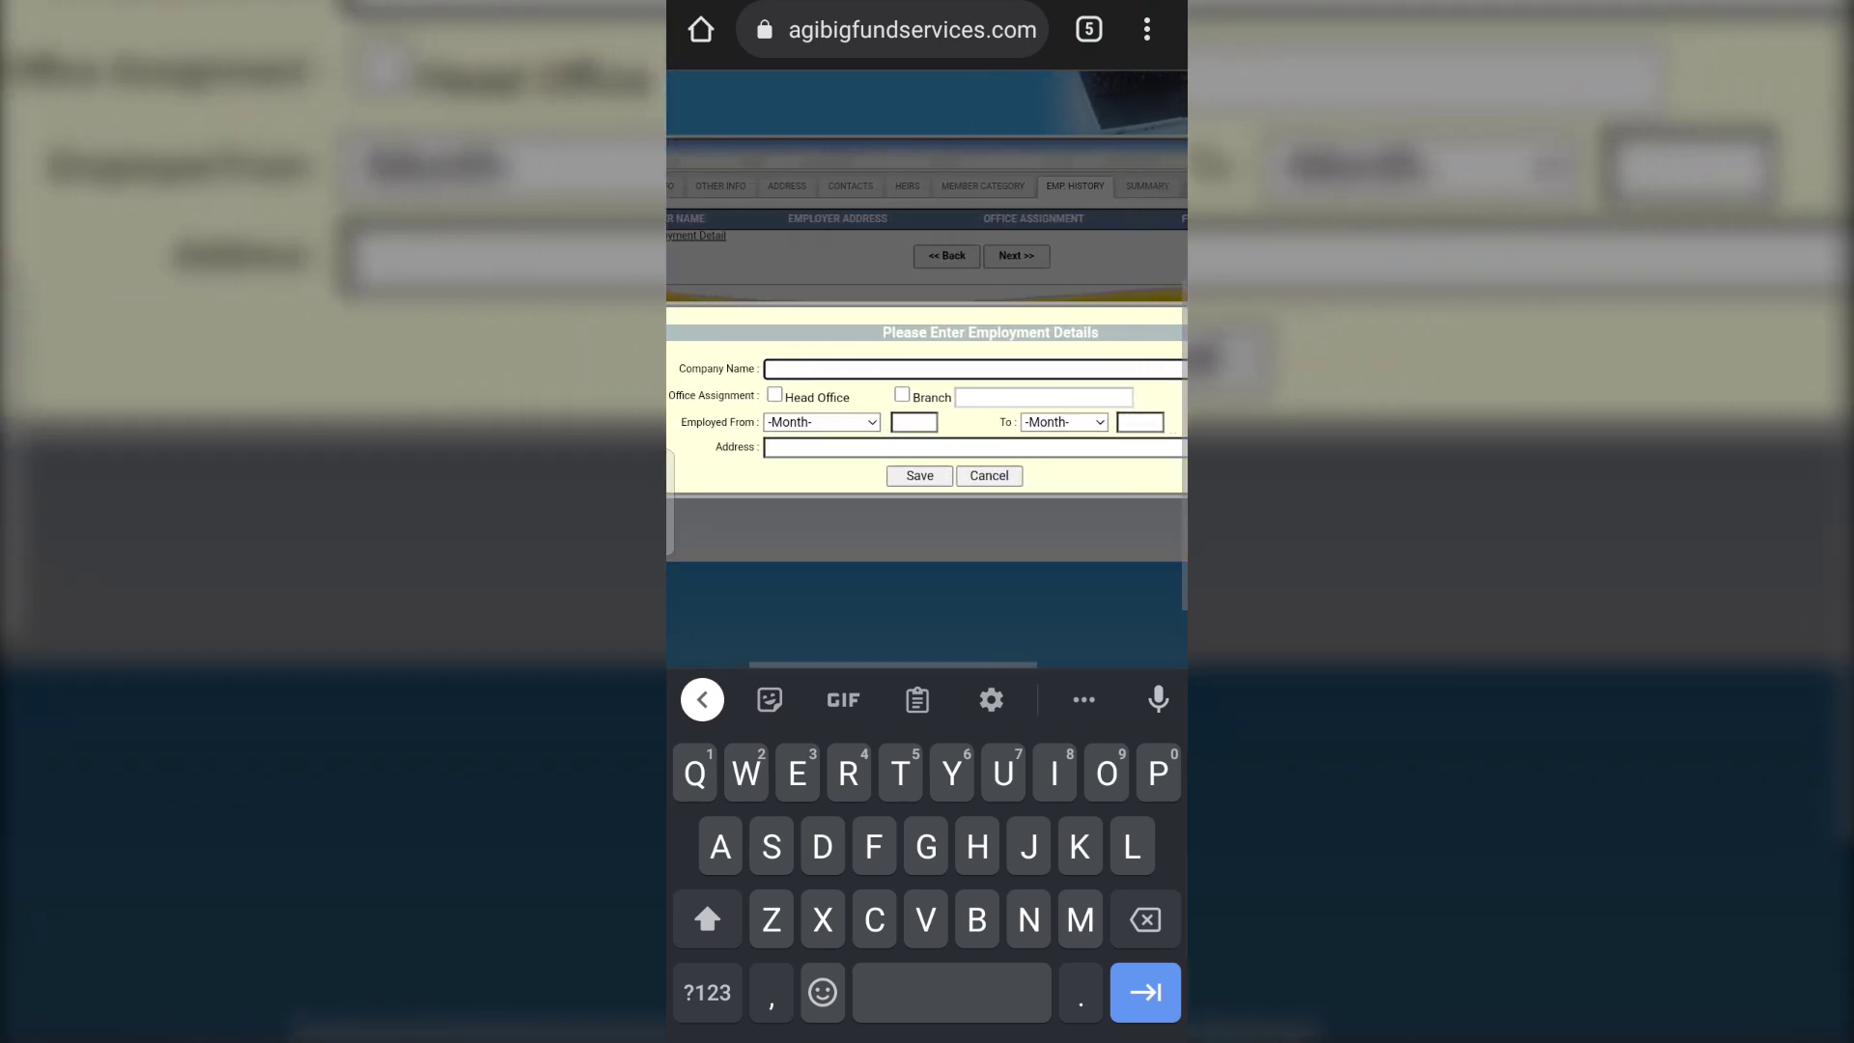
scroll(927, 406, left, 2)
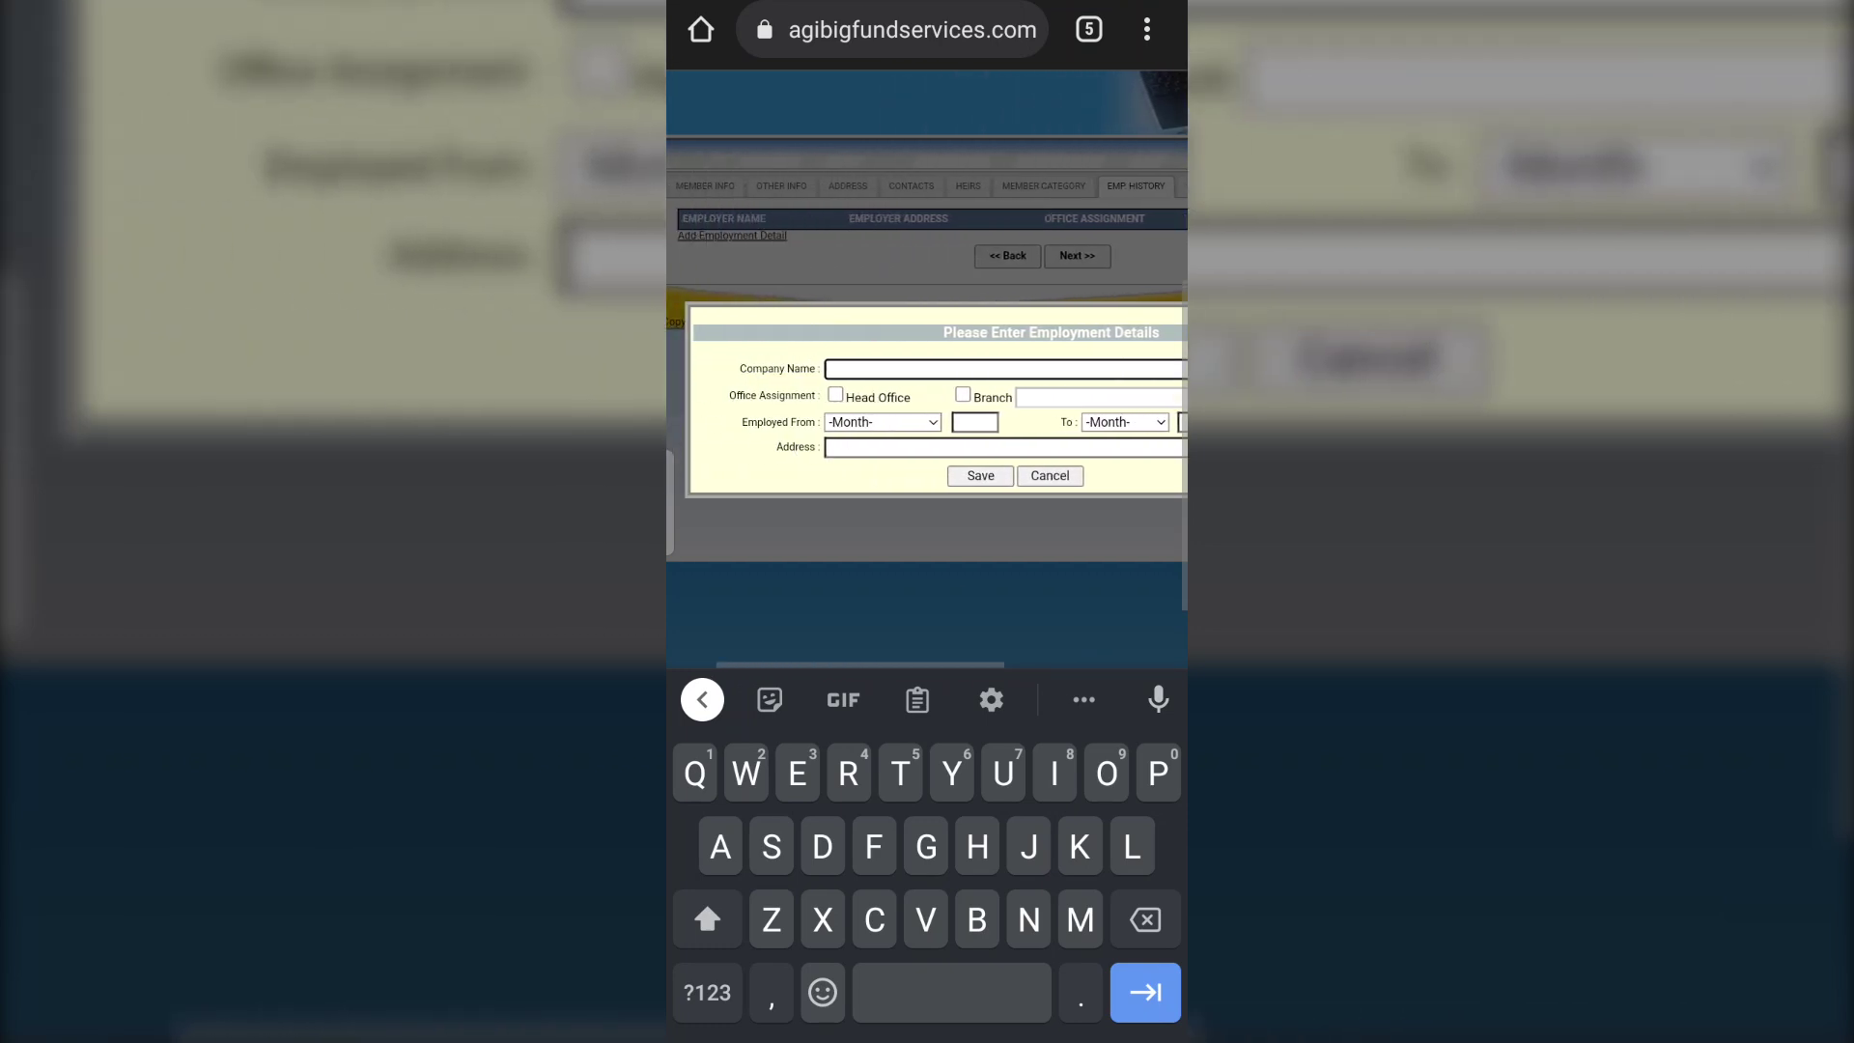
key(Escape)
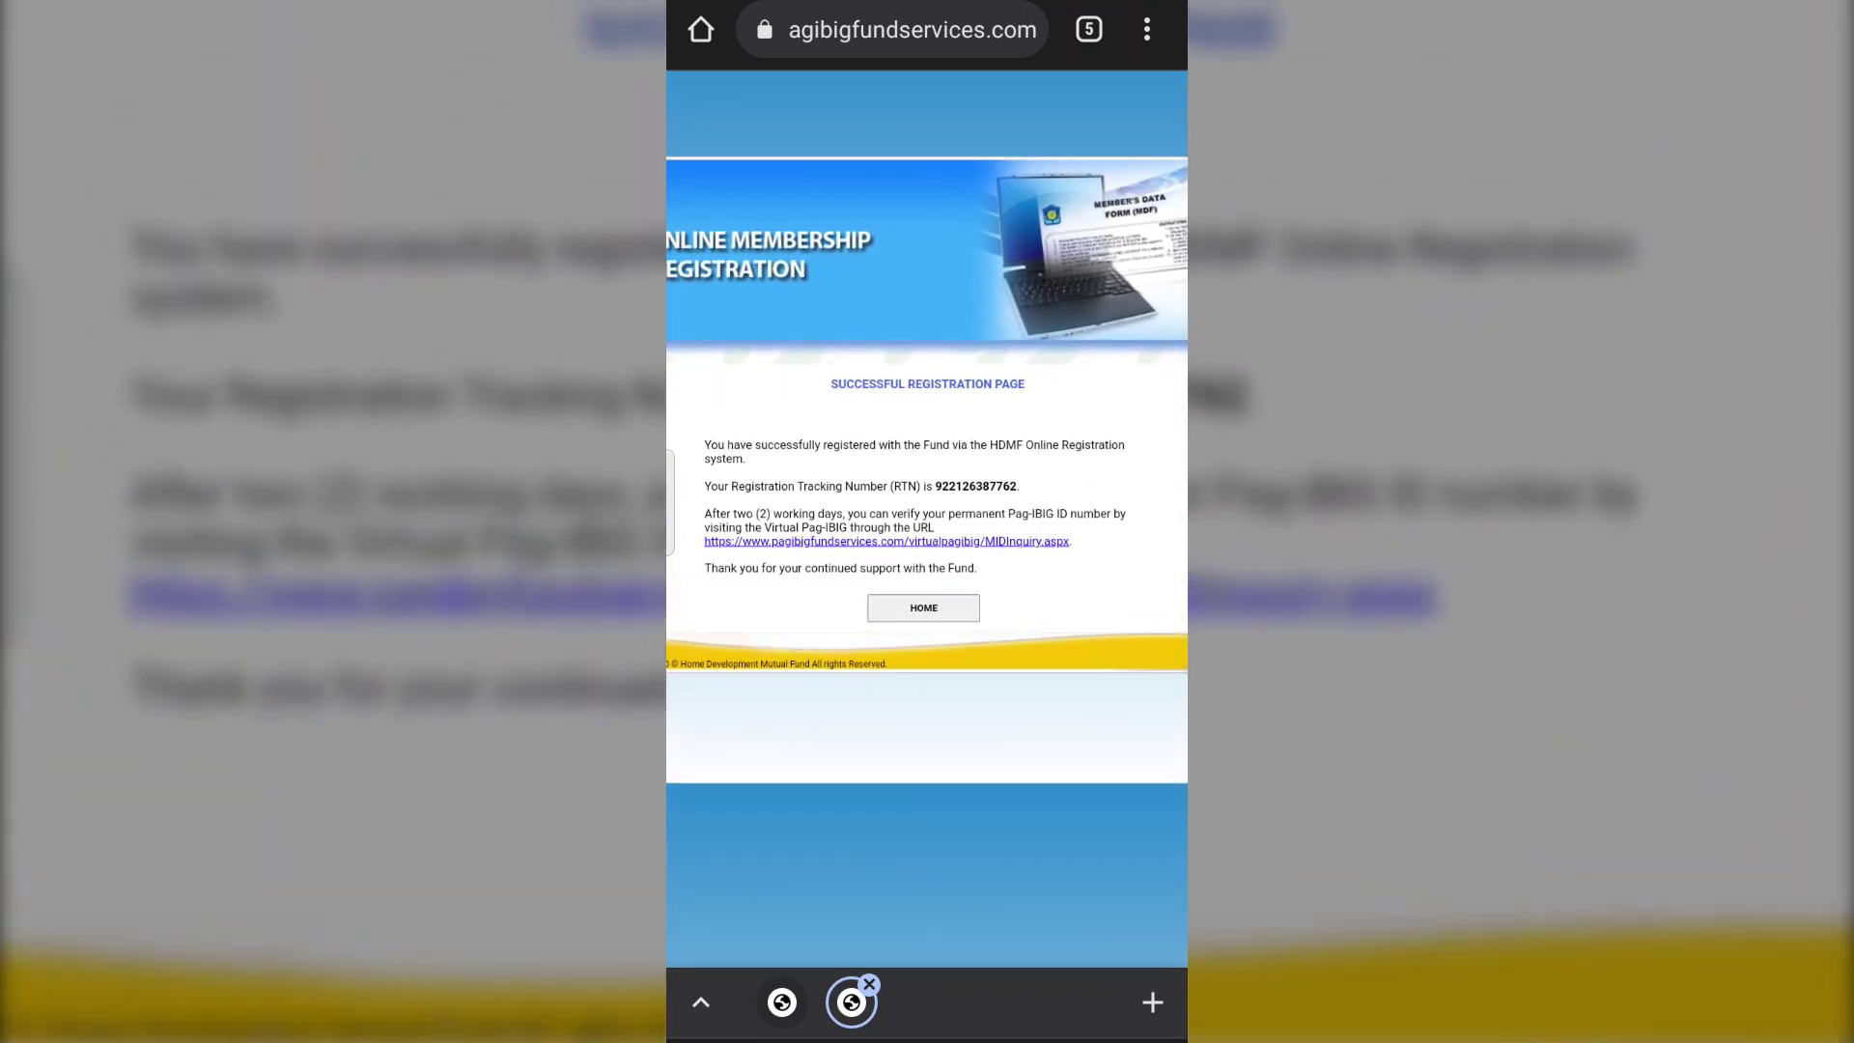
key(Print)
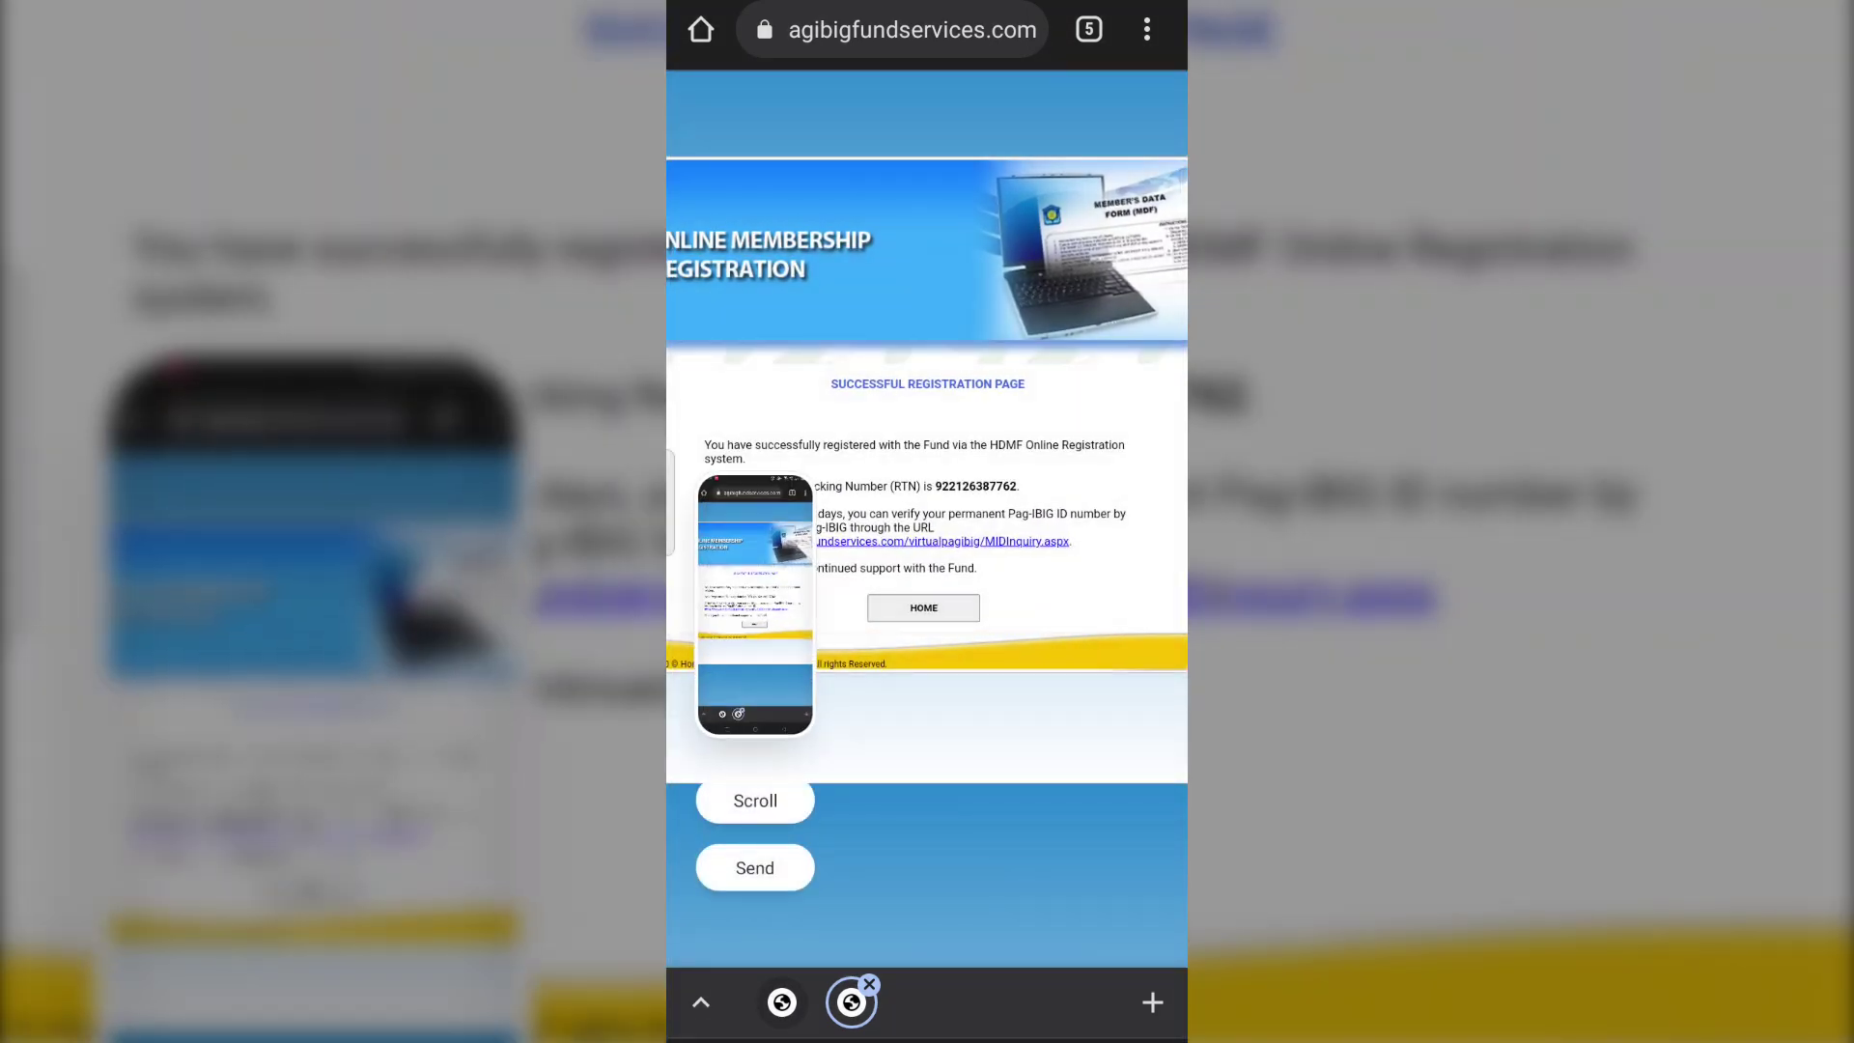